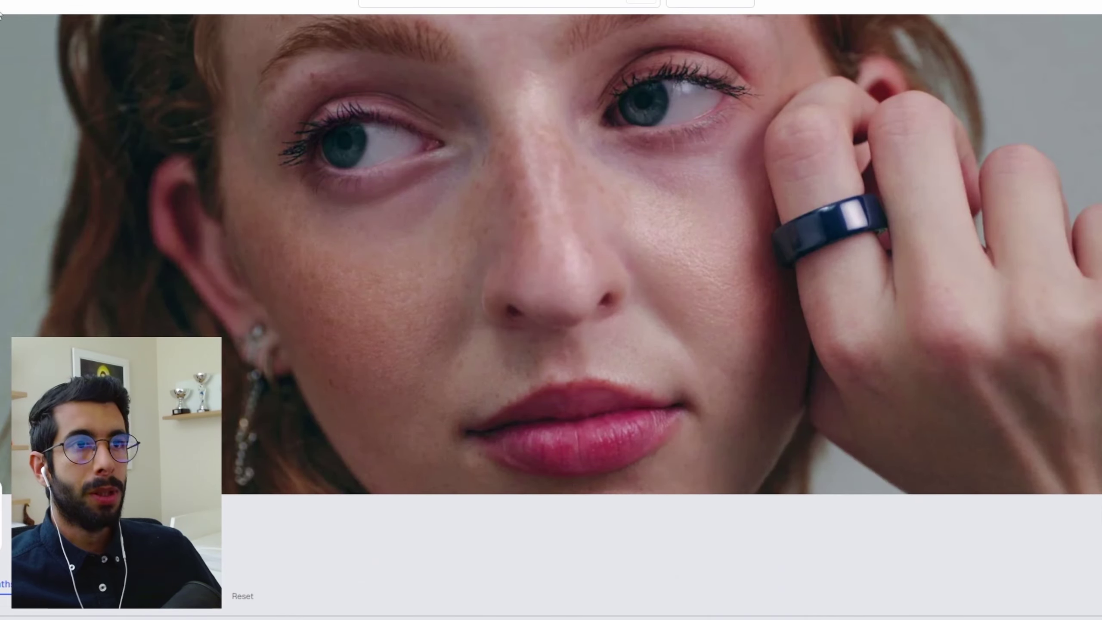
Step: Browse the recent brand emails in the Milled archive and open the Oura Ring brand page
scroll(321, 218, down, 10)
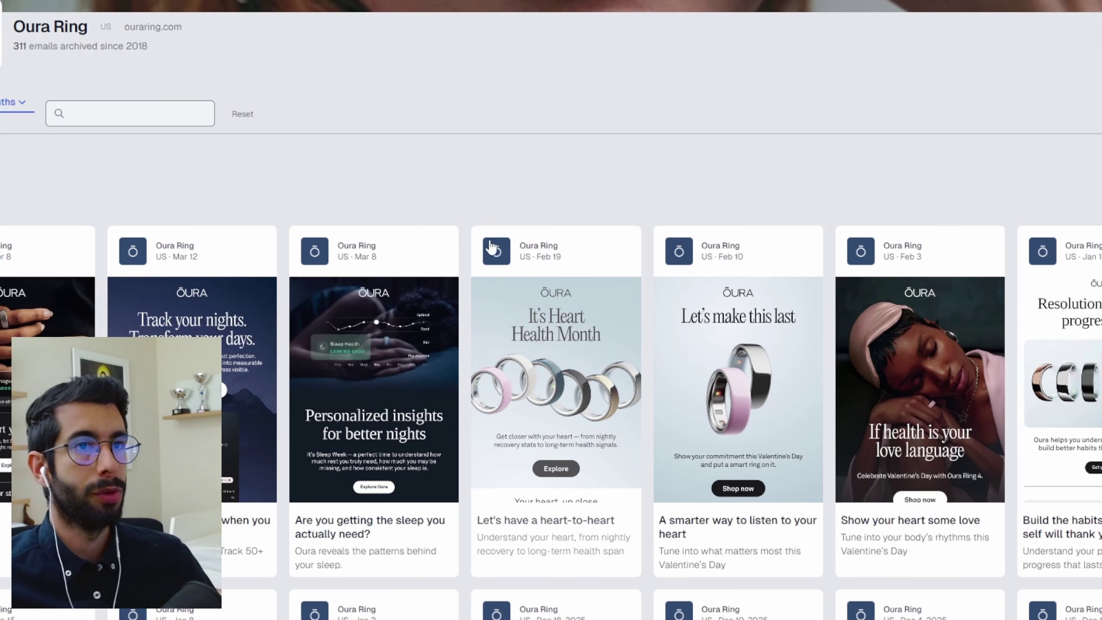
scroll(453, 312, up, 10)
scroll(446, 207, down, 15)
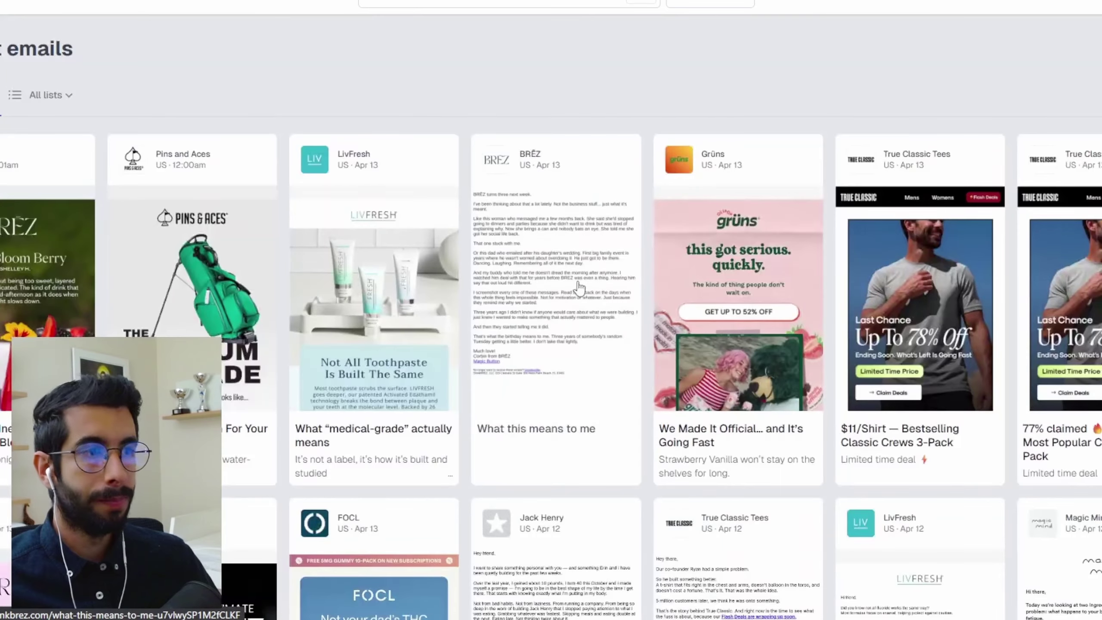
scroll(446, 208, down, 20)
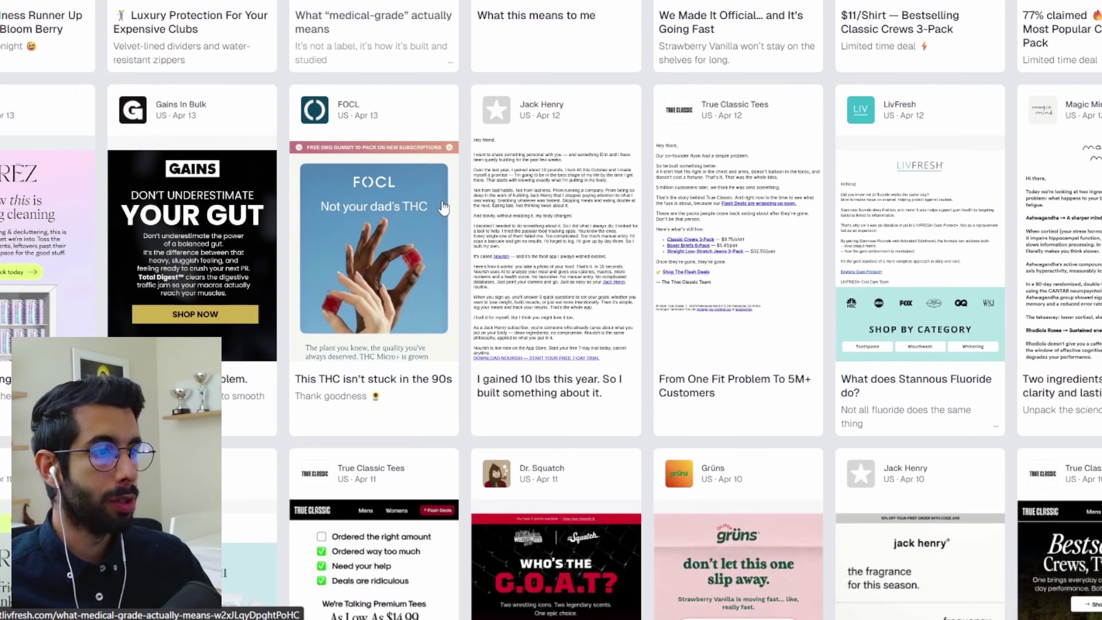
scroll(451, 209, down, 8)
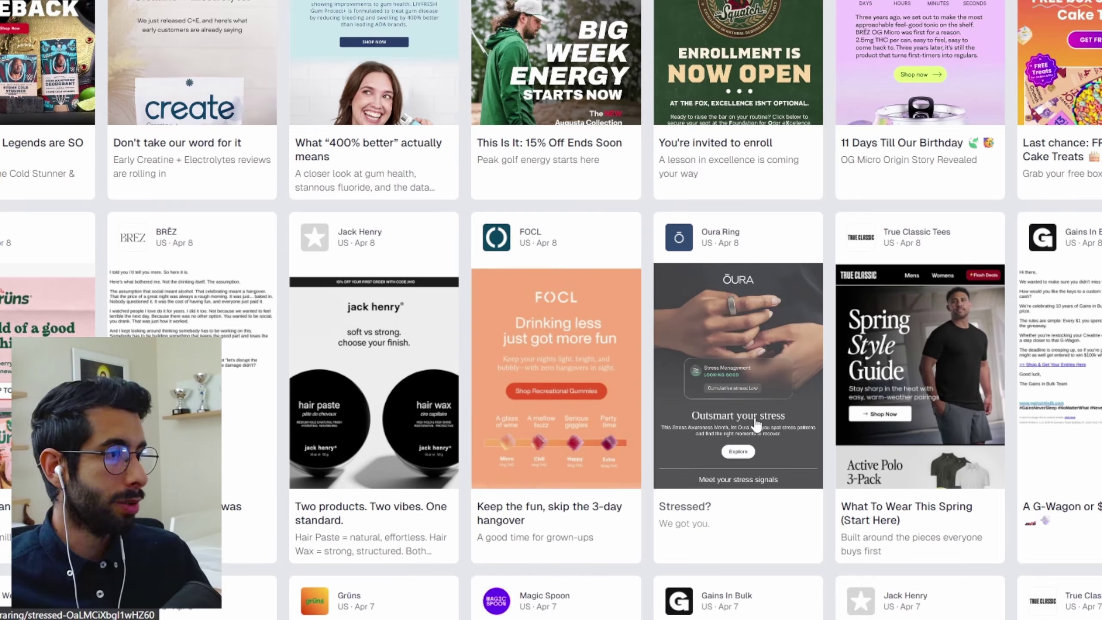
click(707, 237)
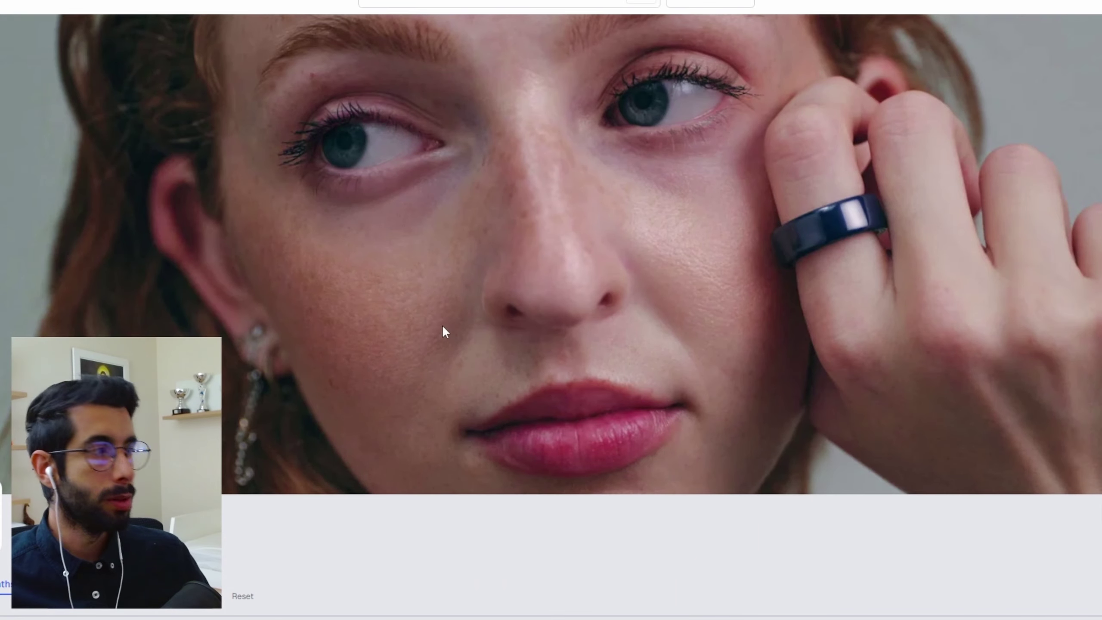
Step: Look through Oura Ring's archived email campaigns and the Oura website for their visual style
scroll(443, 327, down, 10)
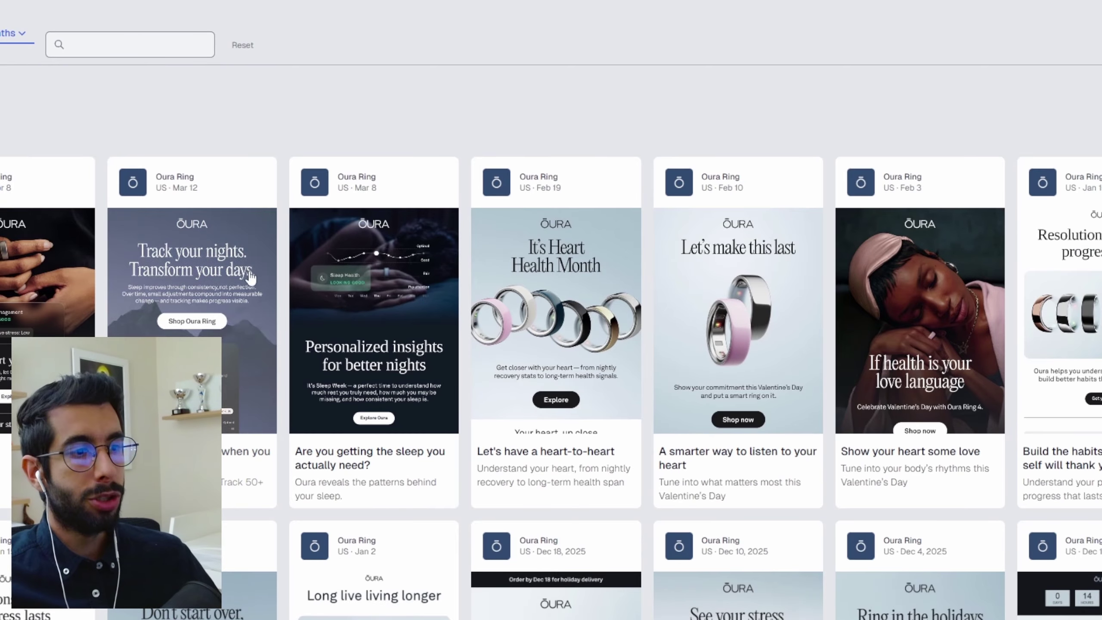
scroll(332, 313, down, 5)
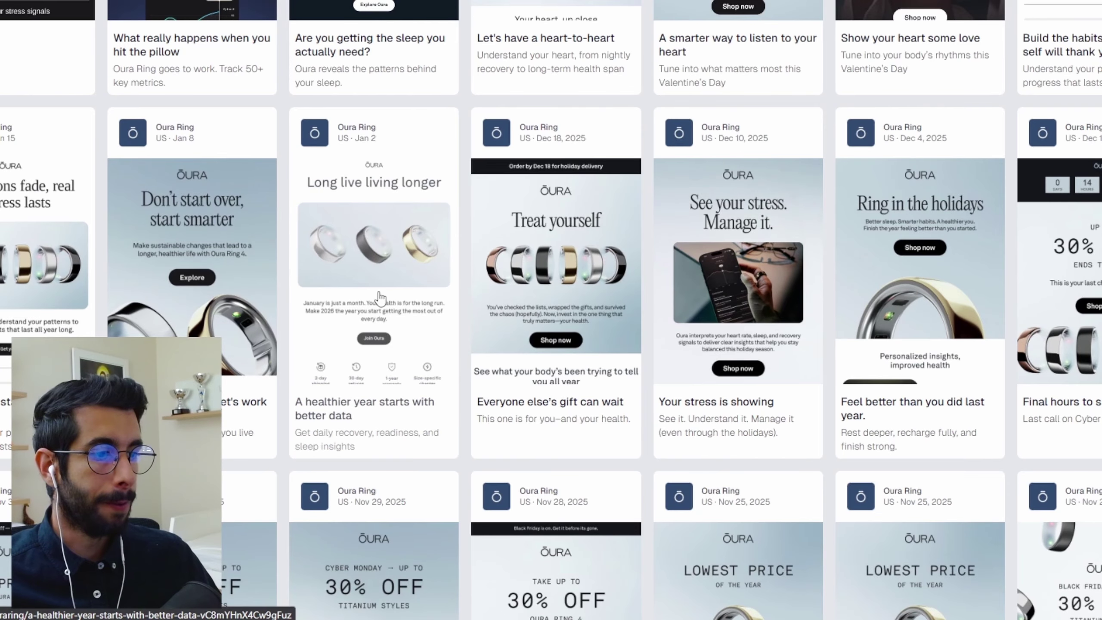
scroll(378, 345, up, 7)
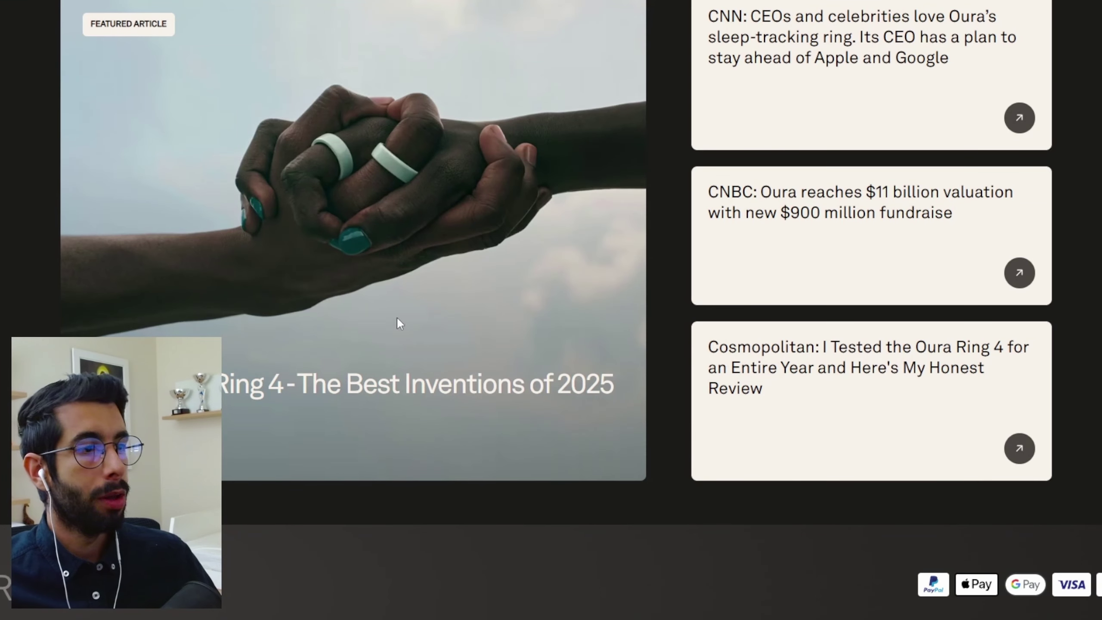
scroll(372, 334, up, 15)
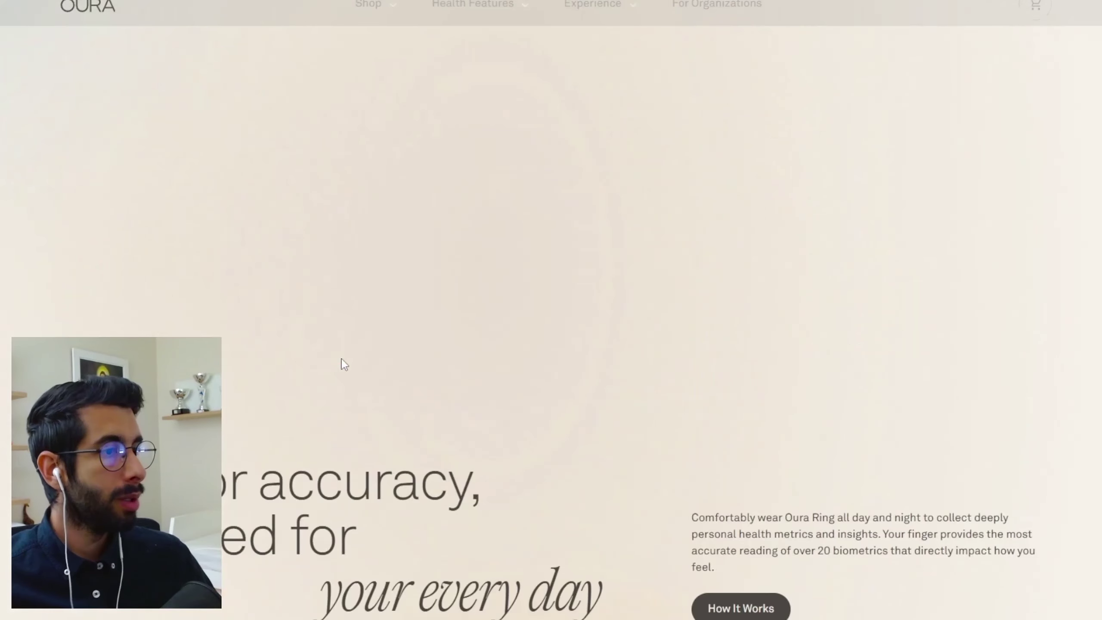
scroll(330, 367, down, 8)
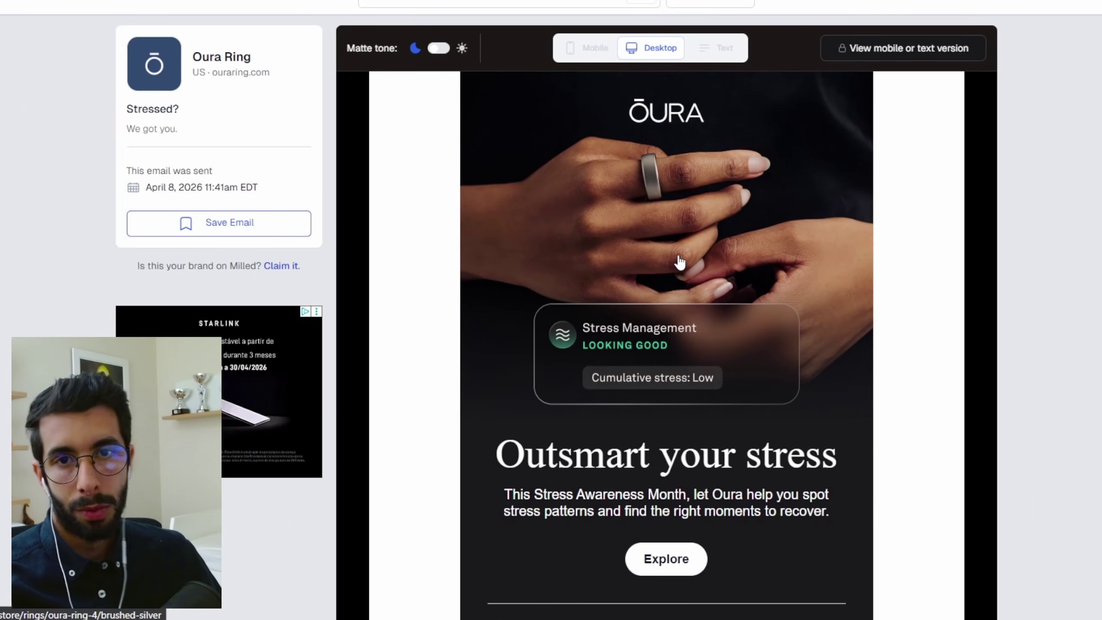
Step: Review the layout of Oura Ring's "Stressed?" email from the hero image down to the footer
scroll(642, 282, down, 15)
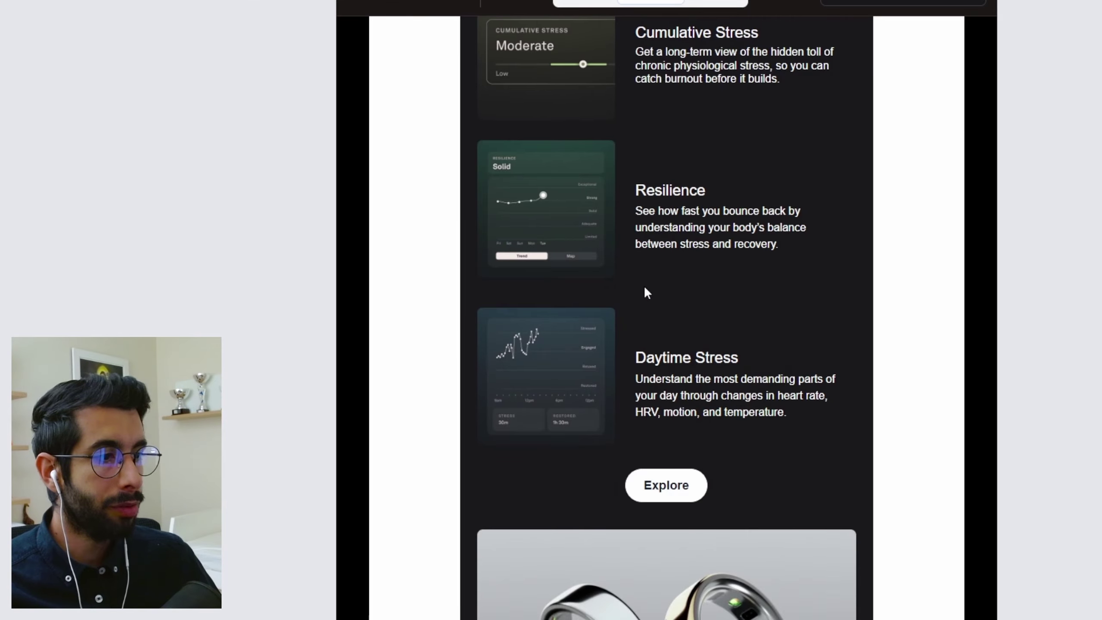
scroll(650, 301, down, 3)
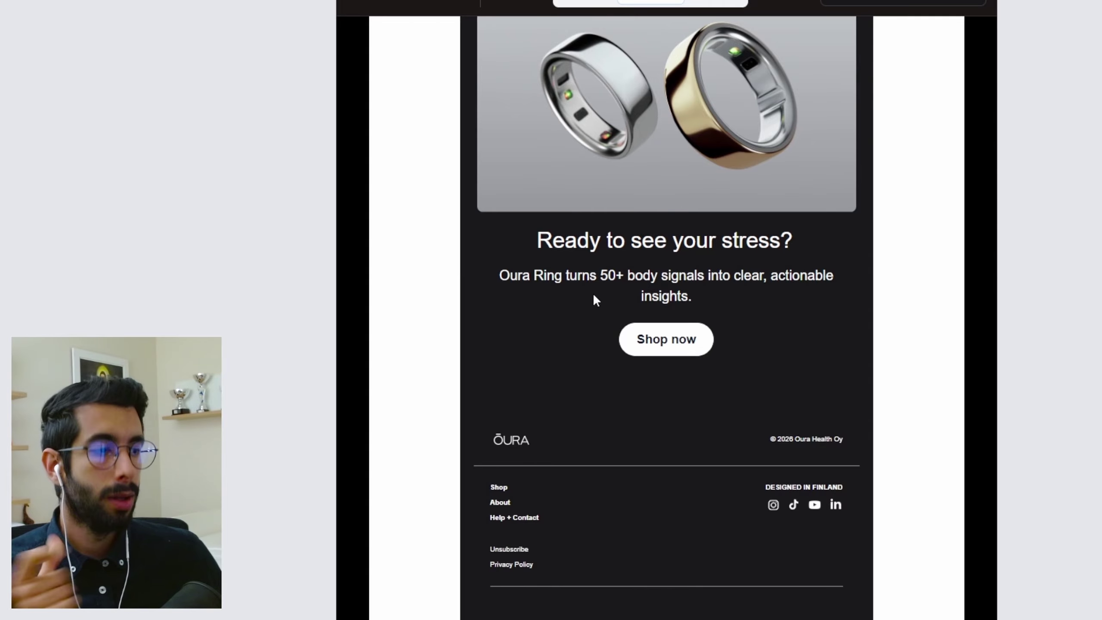
scroll(594, 296, up, 8)
scroll(581, 343, up, 8)
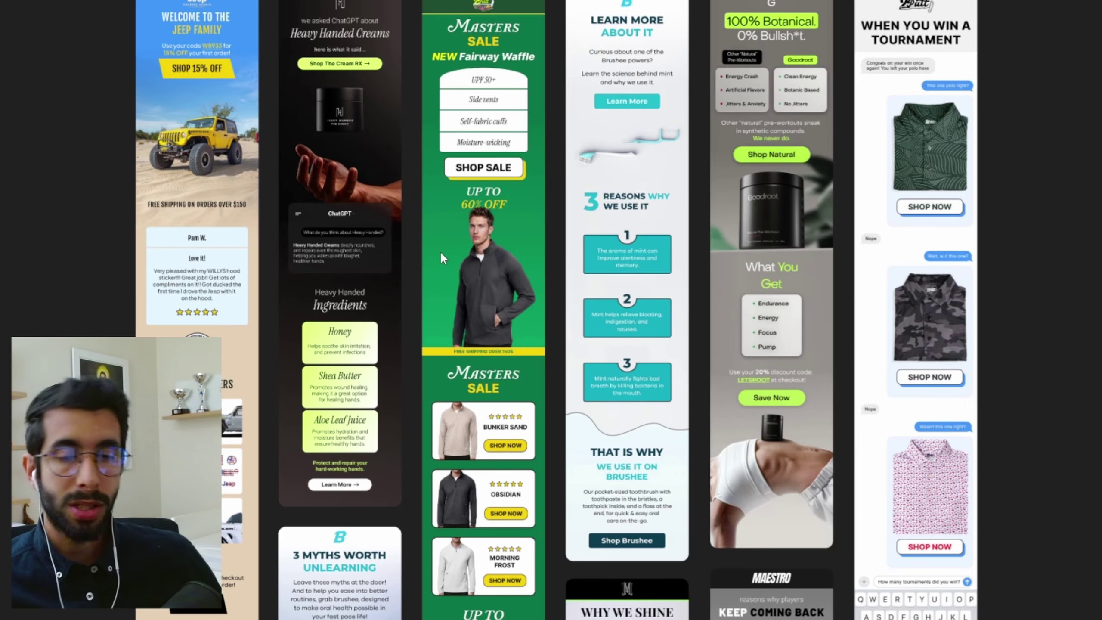
Step: Examine the gallery of example email designs, comparing their hero sections, product blocks and layouts
scroll(440, 252, down, 15)
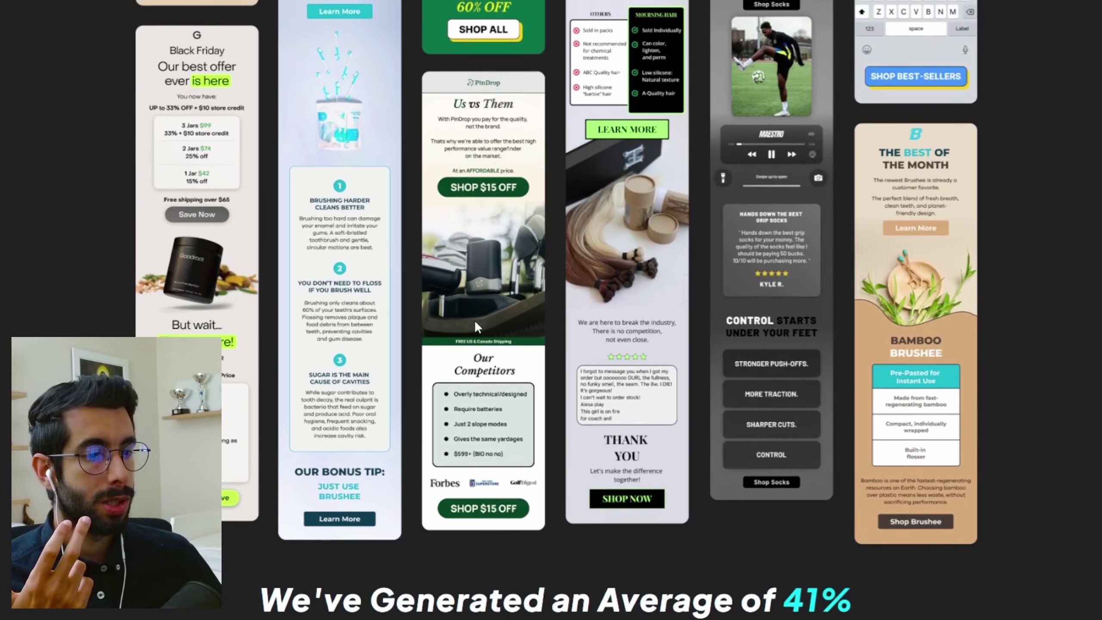
scroll(473, 323, up, 2)
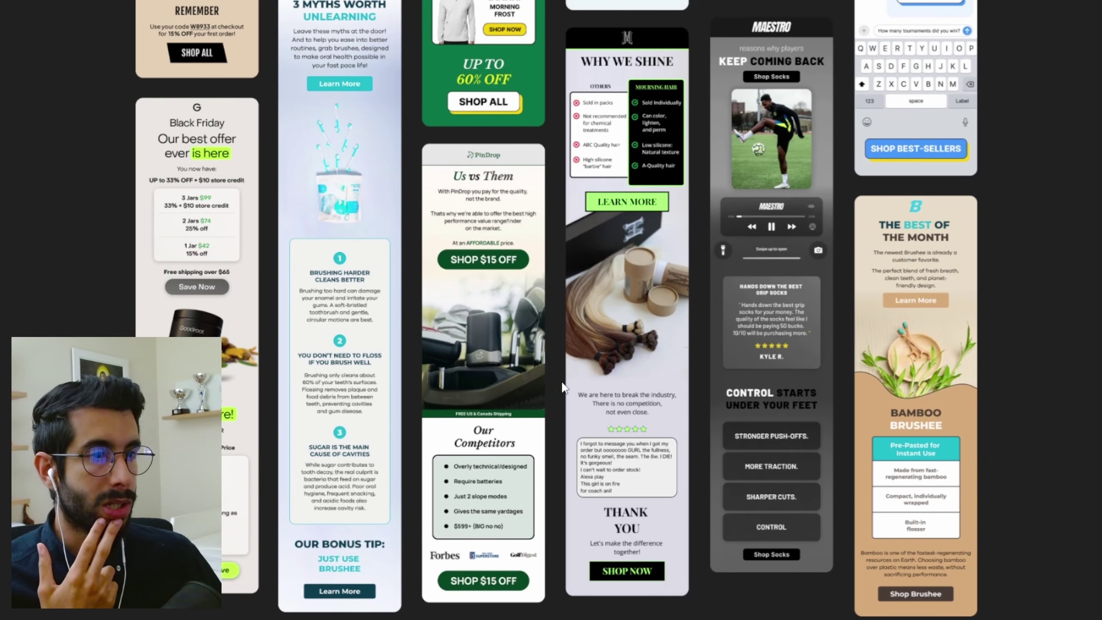
scroll(466, 505, up, 15)
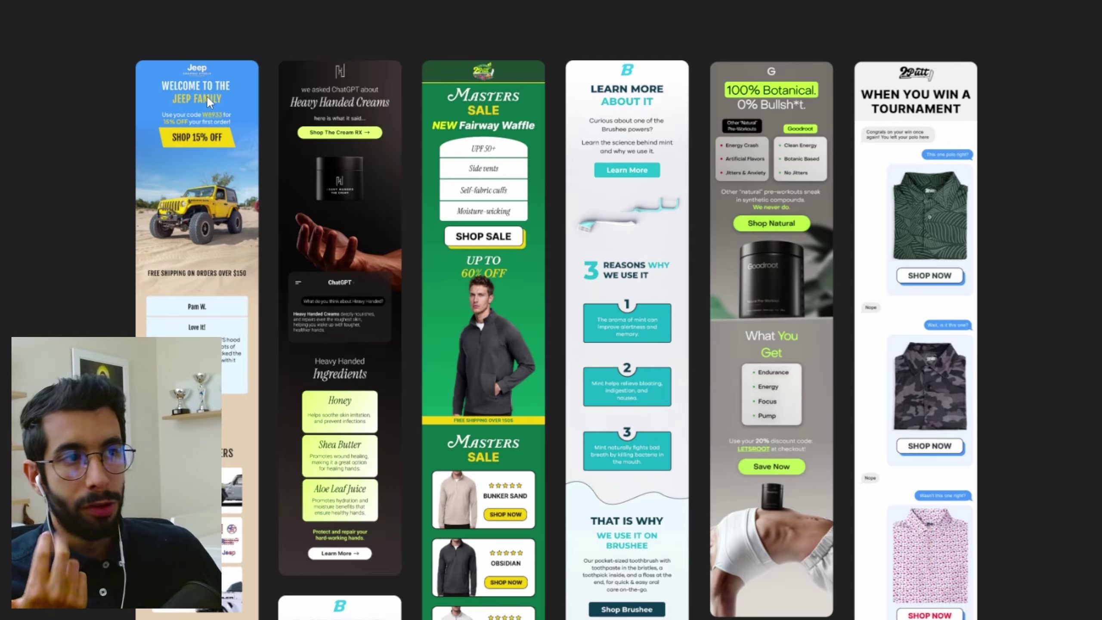
scroll(218, 186, down, 5)
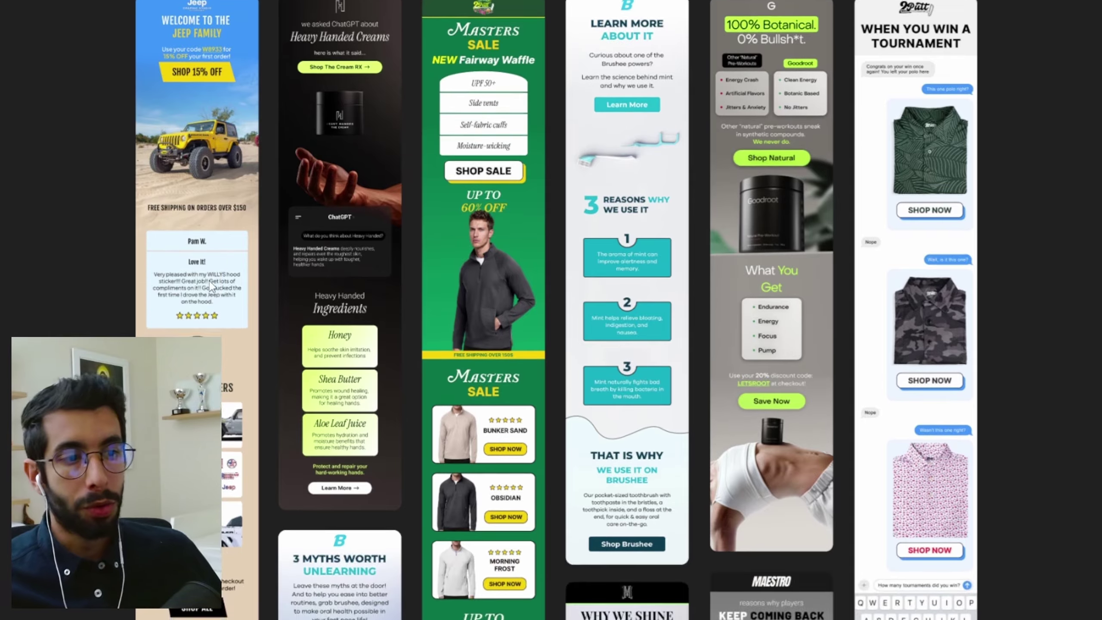
scroll(355, 250, up, 5)
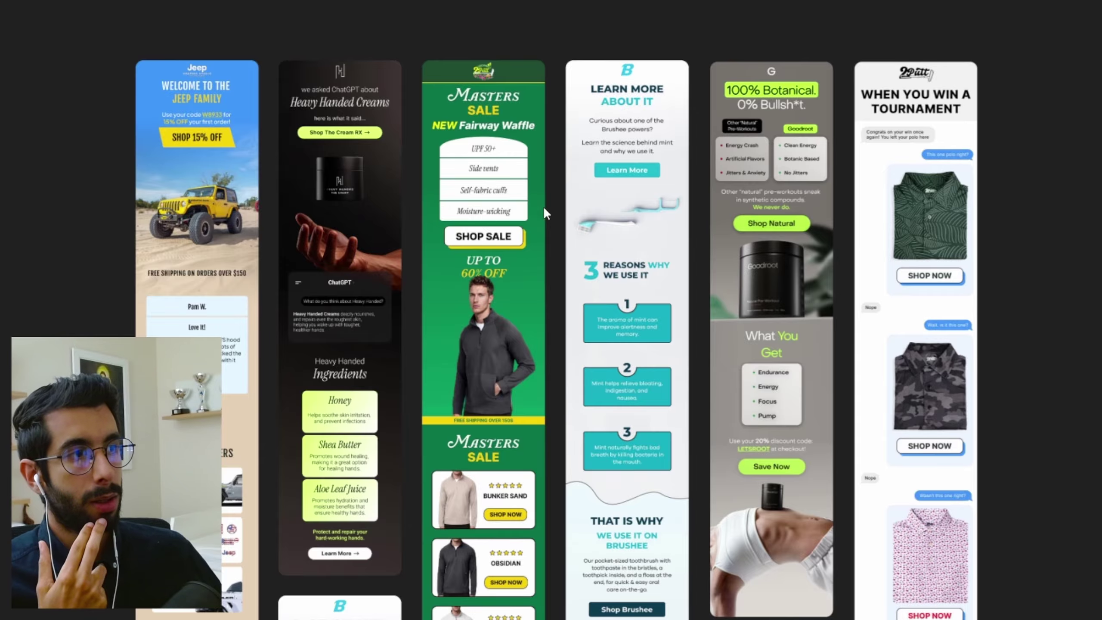
scroll(478, 259, down, 3)
scroll(528, 434, up, 5)
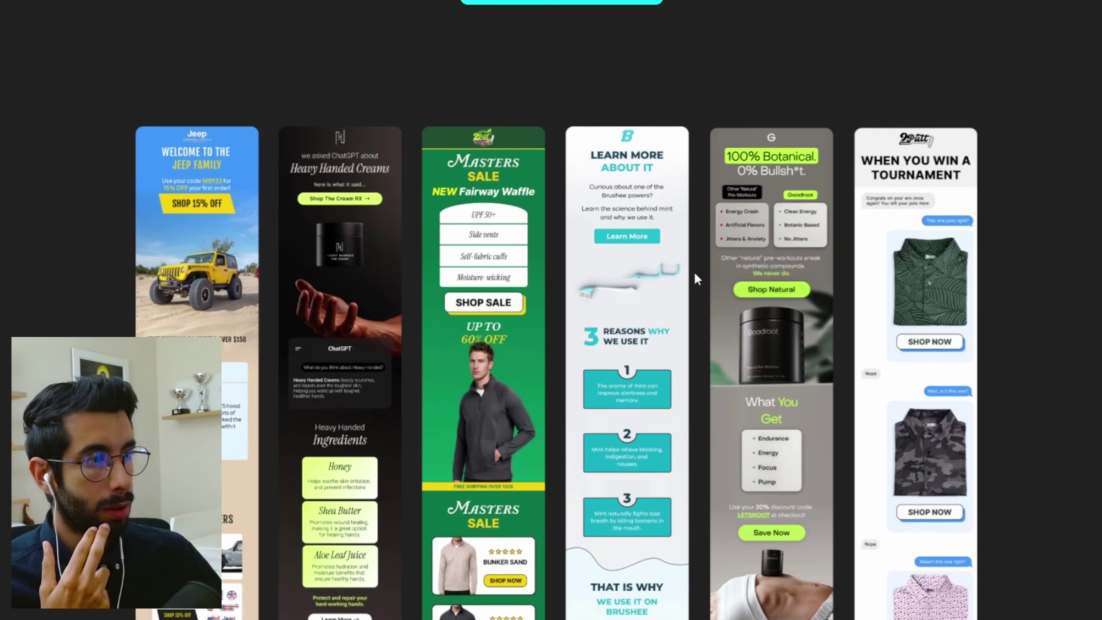
scroll(646, 452, down, 3)
scroll(596, 383, up, 2)
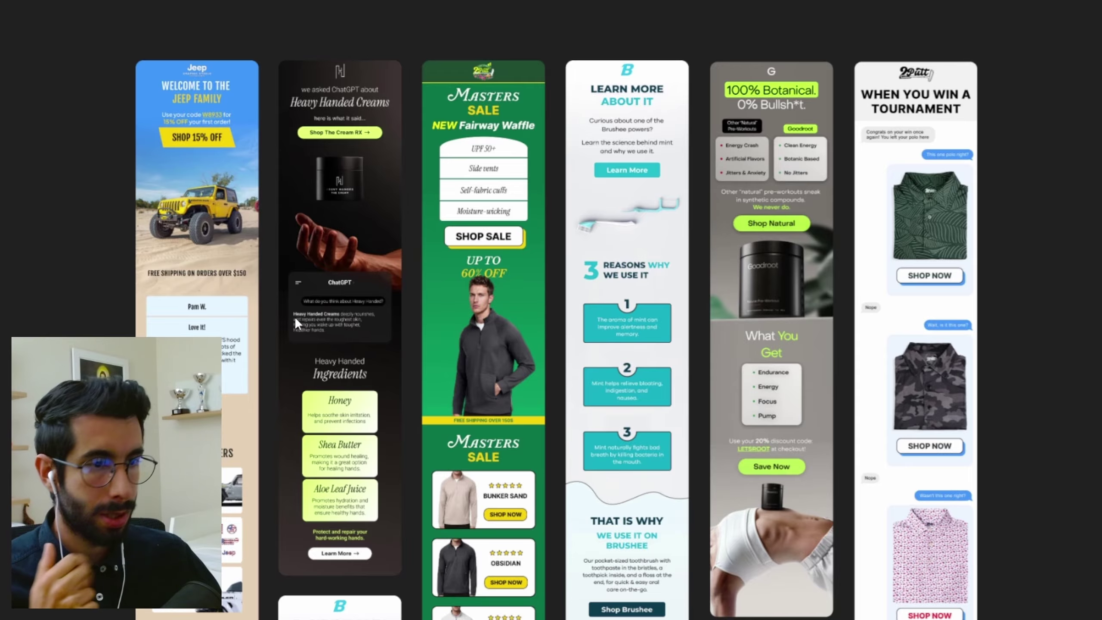
scroll(296, 323, down, 3)
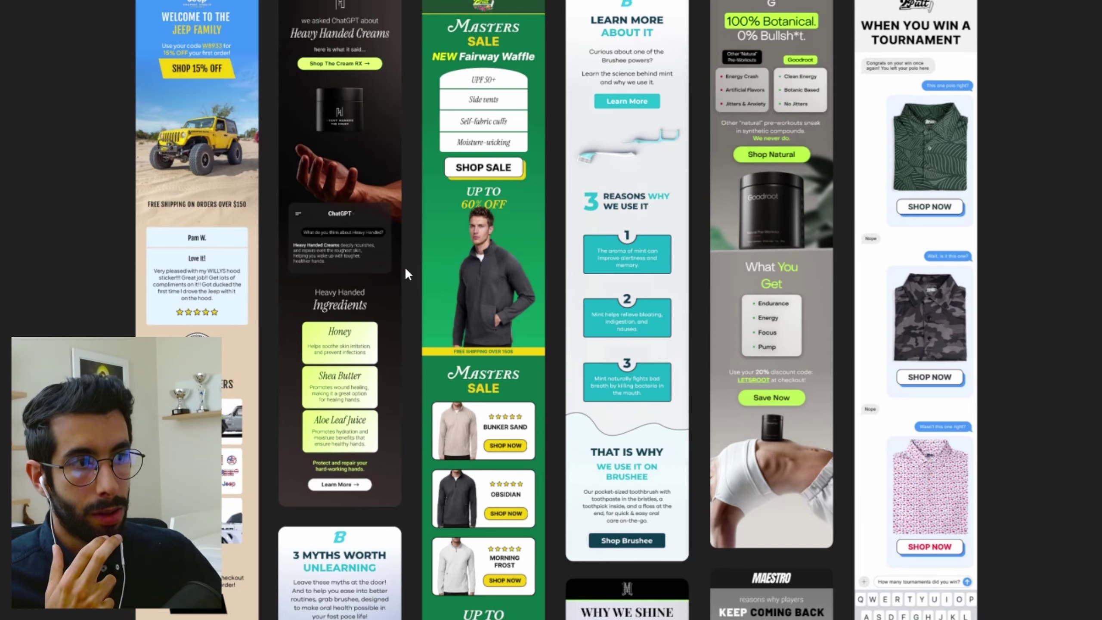
scroll(366, 223, down, 15)
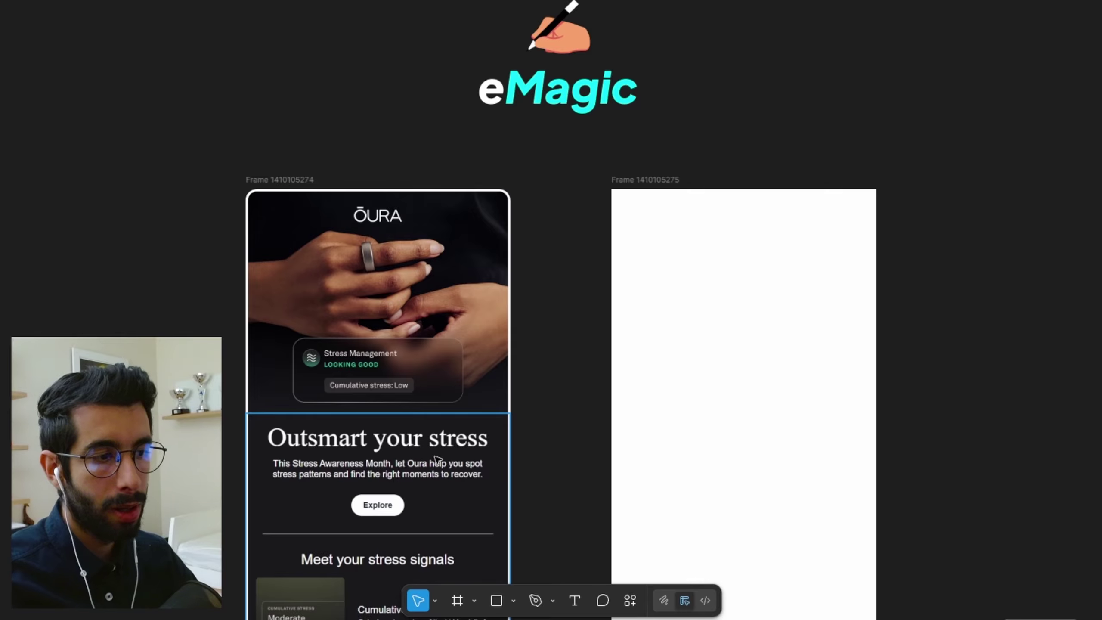
Step: Copy the hero image from Oura's "Stressed?" email in the browser and paste it beside the empty frame in Figma
click(379, 226)
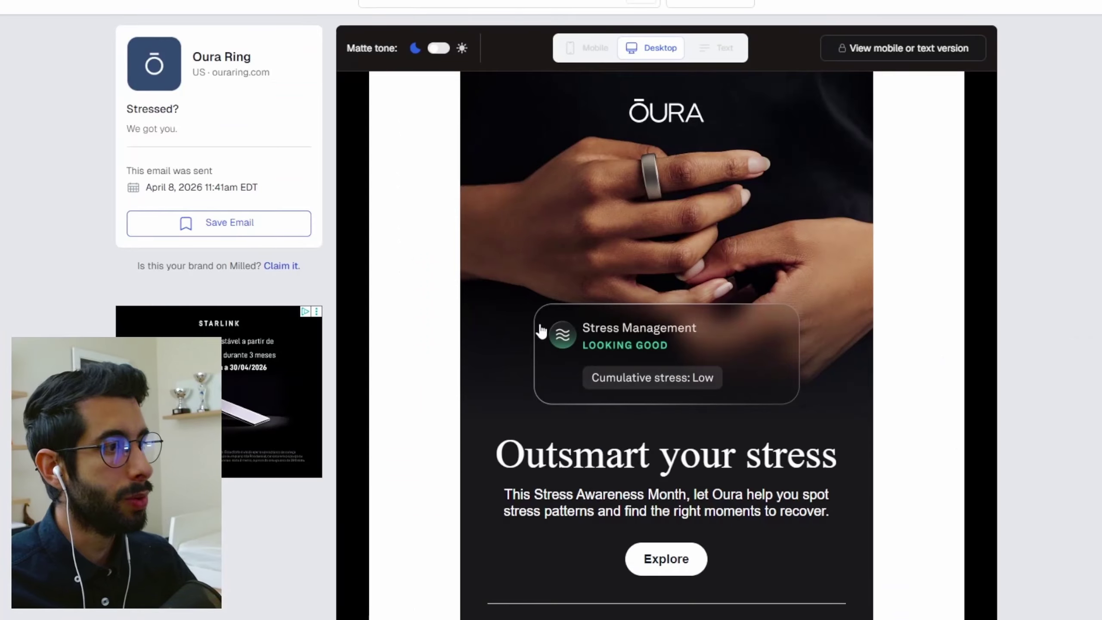
right_click(584, 194)
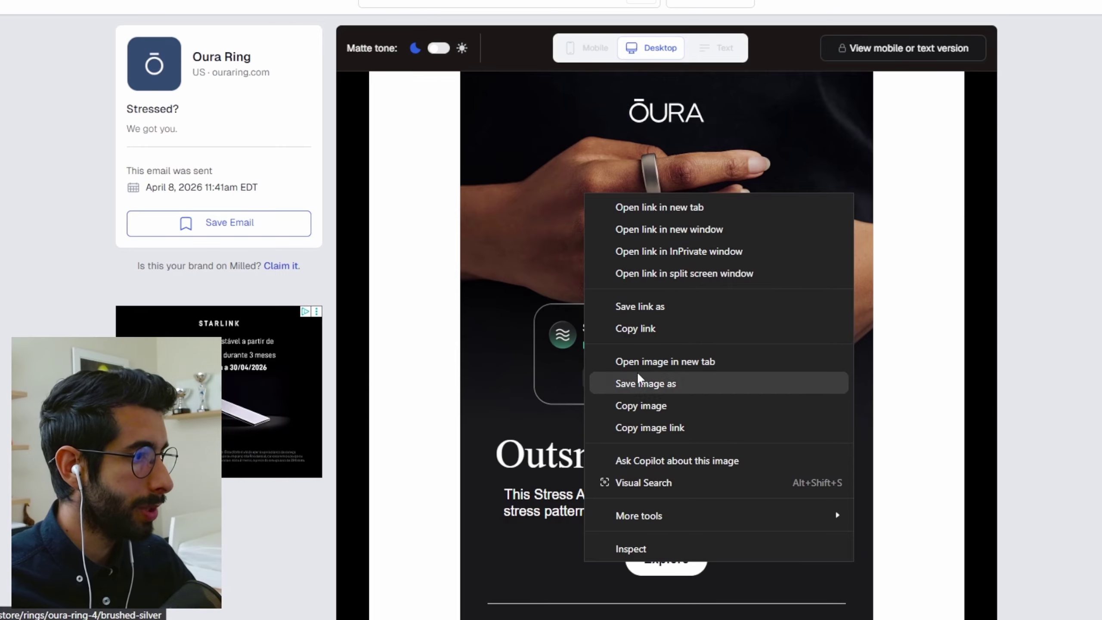
click(644, 405)
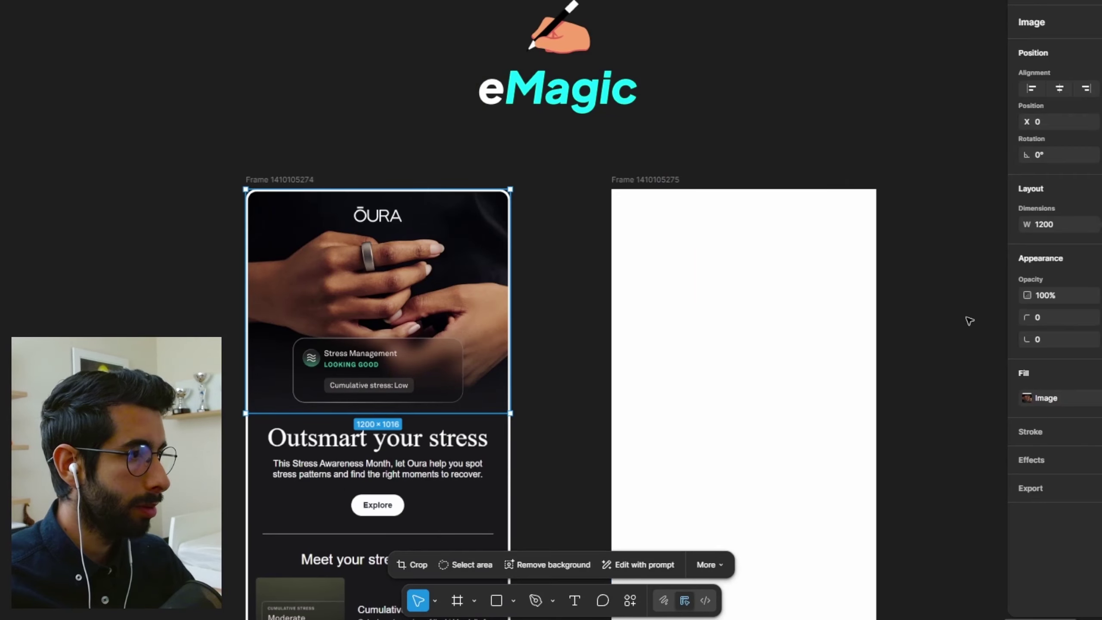
click(791, 386)
key(ctrl+v)
drag(560, 278, 784, 111)
drag(866, 338, 742, 459)
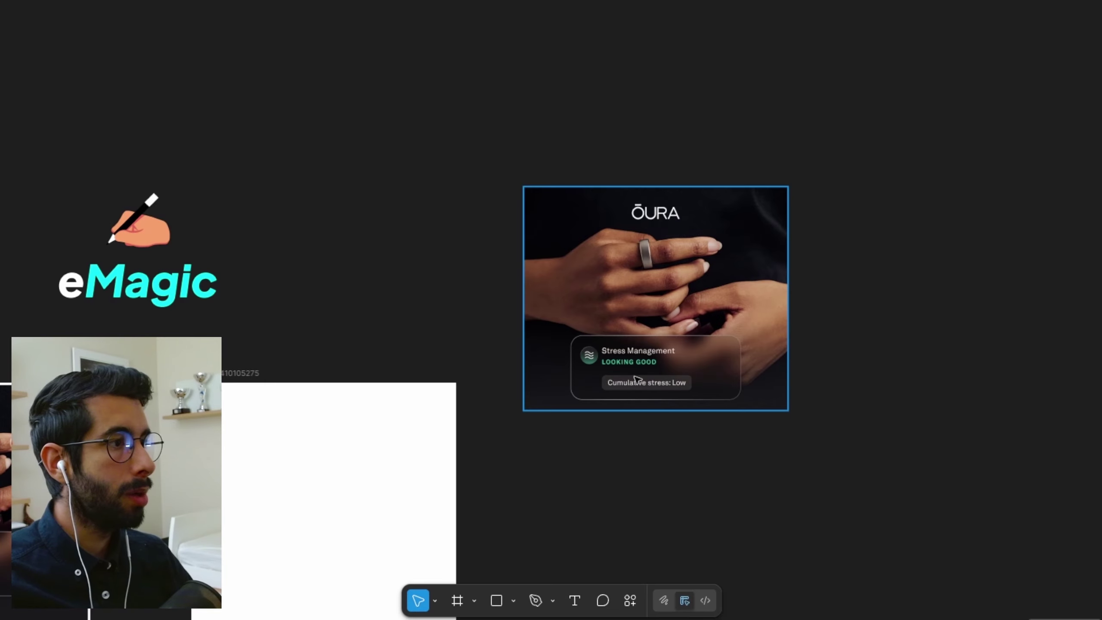
Step: Duplicate the pasted hero image directly below the original
click(629, 319)
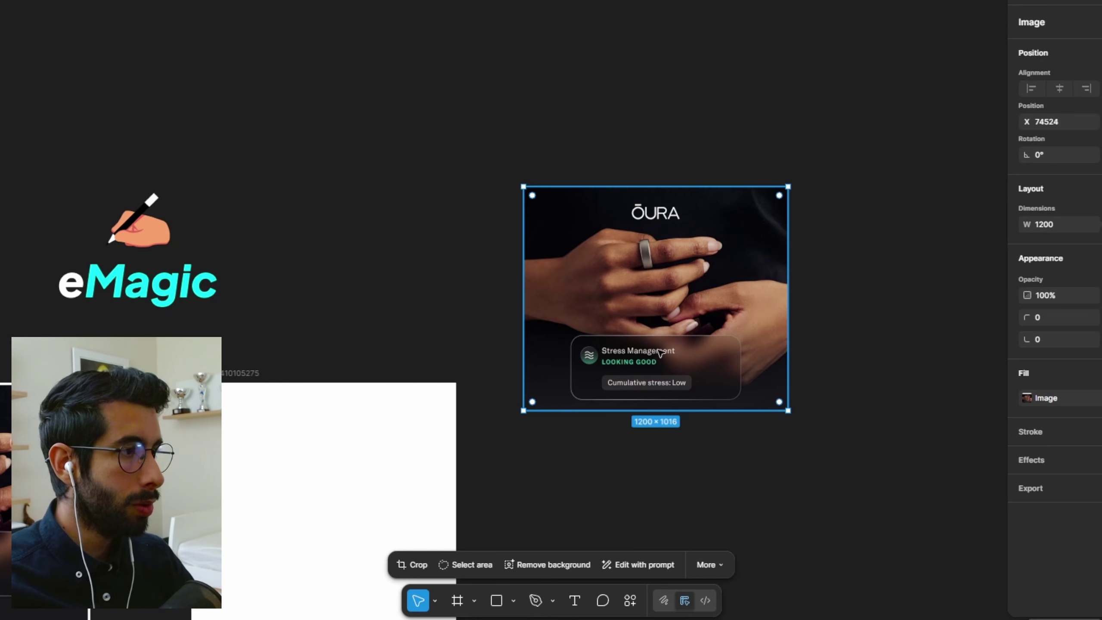
mouse_move(660, 352)
mouse_down()
mouse_move(657, 617)
mouse_move(651, 338)
mouse_move(661, 350)
mouse_up()
scroll(833, 317, up, 5)
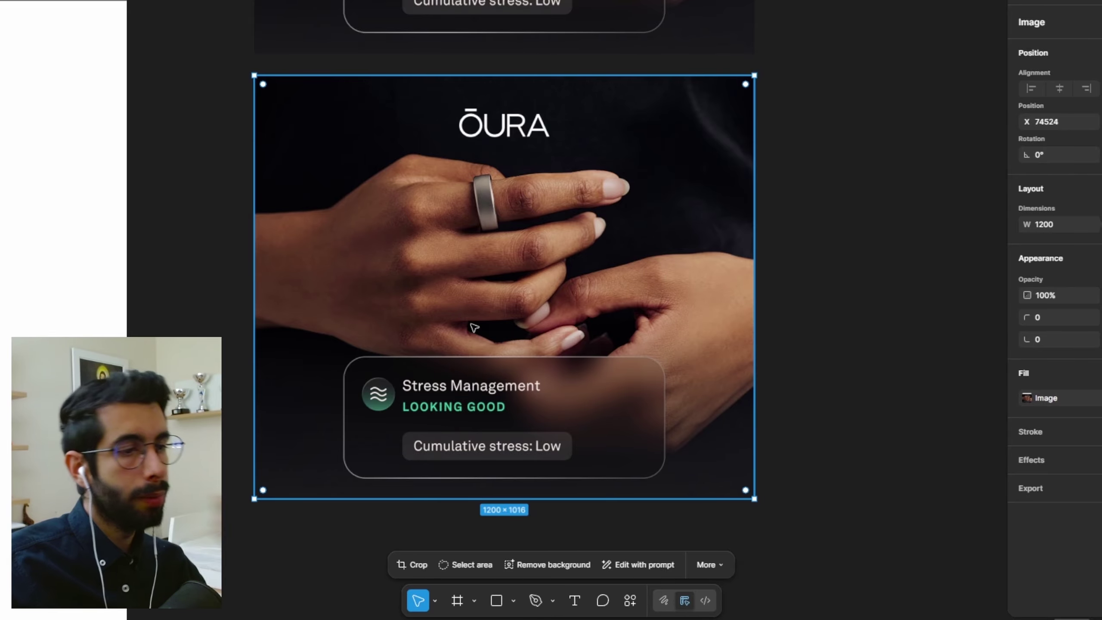
scroll(599, 277, down, 5)
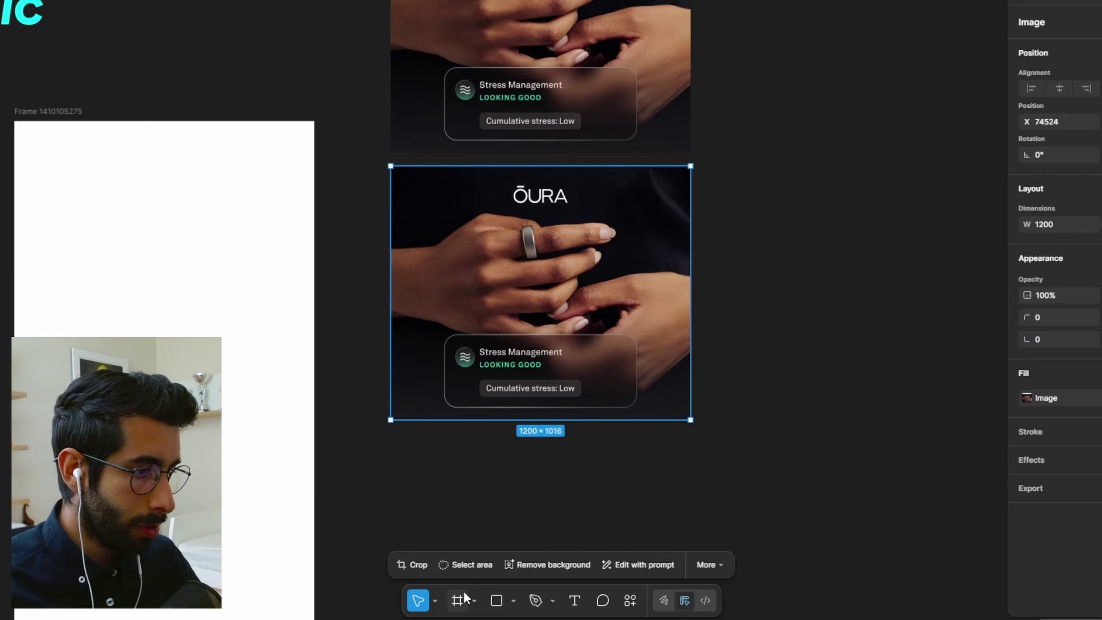
Step: Crop the duplicated hero image down to the OURA logo, about 219 × 122, and apply the crop
click(412, 565)
drag(540, 419, 551, 209)
drag(535, 165, 535, 177)
drag(690, 197, 569, 198)
scroll(566, 197, up, 5)
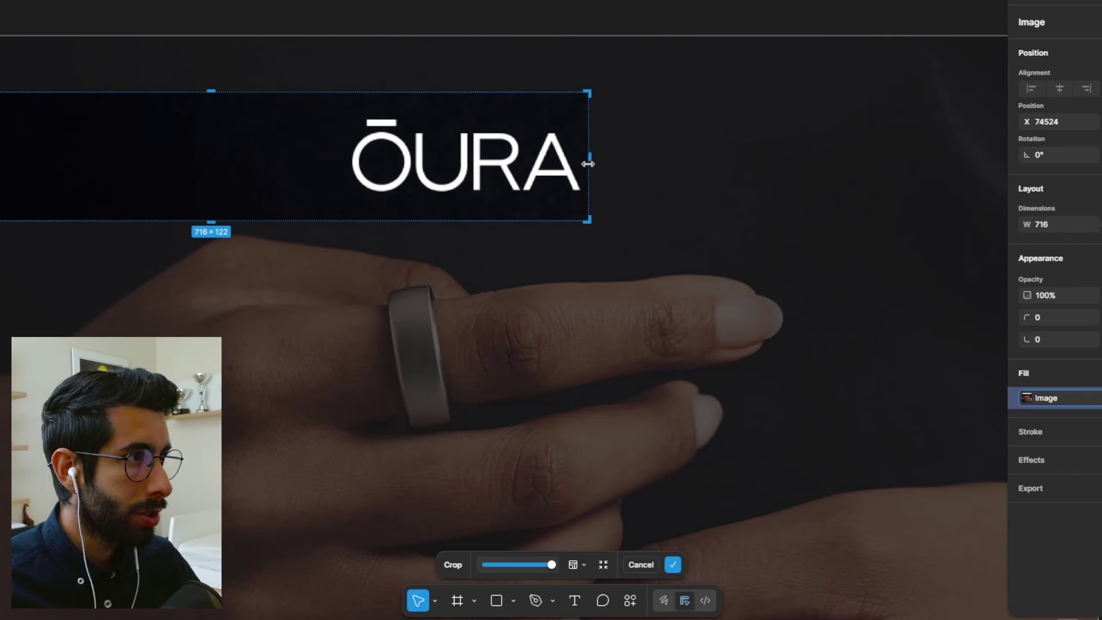
drag(586, 159, 583, 164)
scroll(504, 226, down, 2)
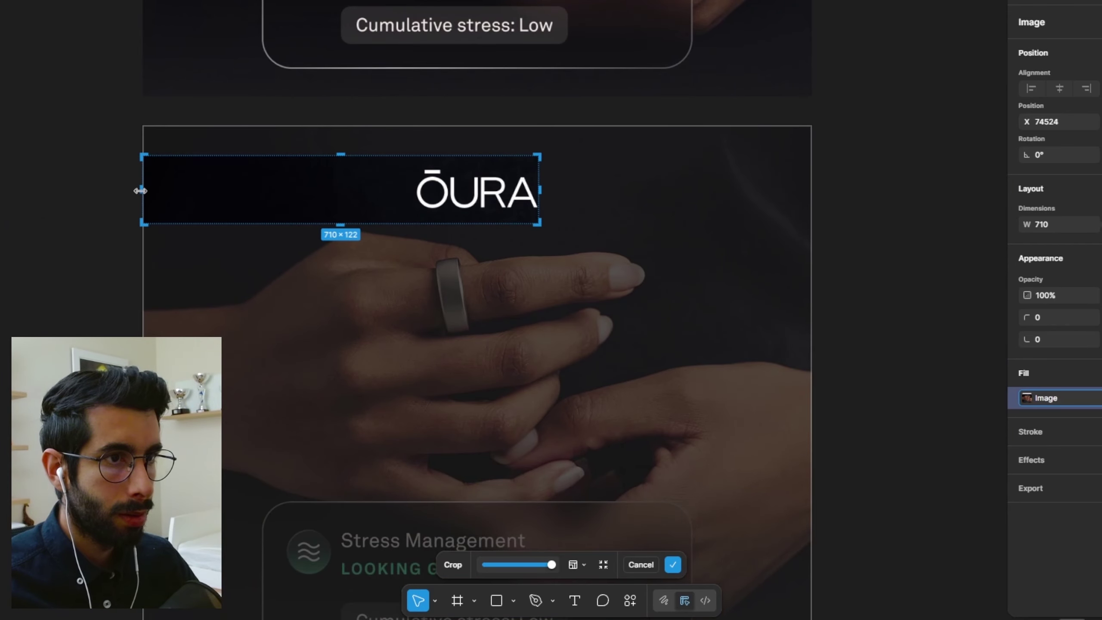
drag(143, 191, 416, 207)
scroll(407, 203, up, 5)
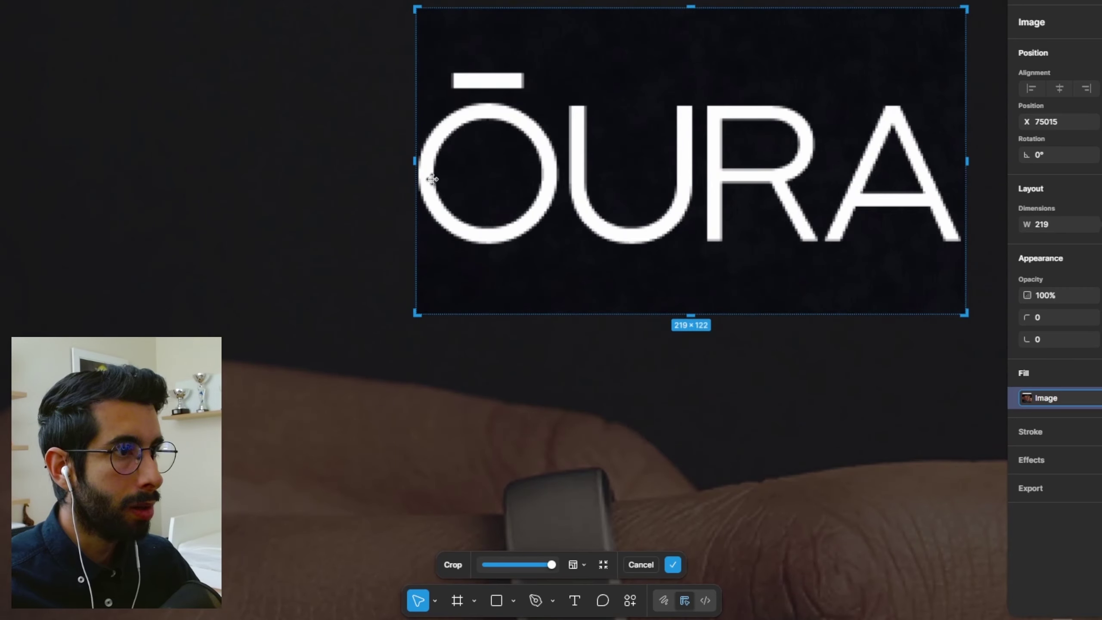
drag(416, 167, 415, 168)
scroll(485, 246, down, 5)
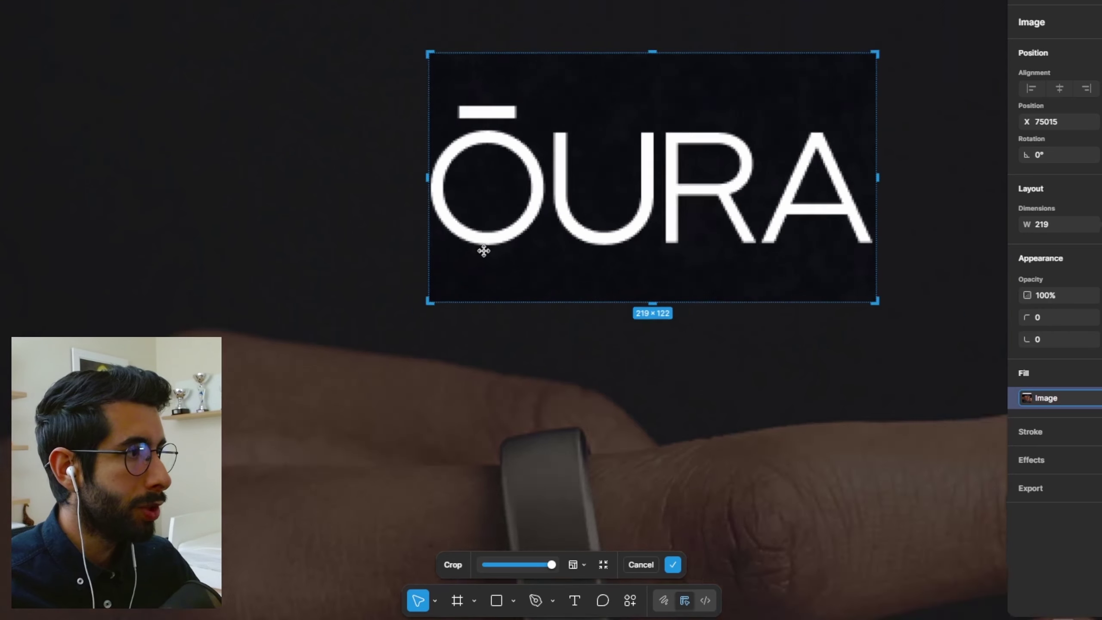
click(937, 146)
Step: Move the cropped OURA logo into the empty white frame, centred horizontally near its upper edge
scroll(660, 360, down, 3)
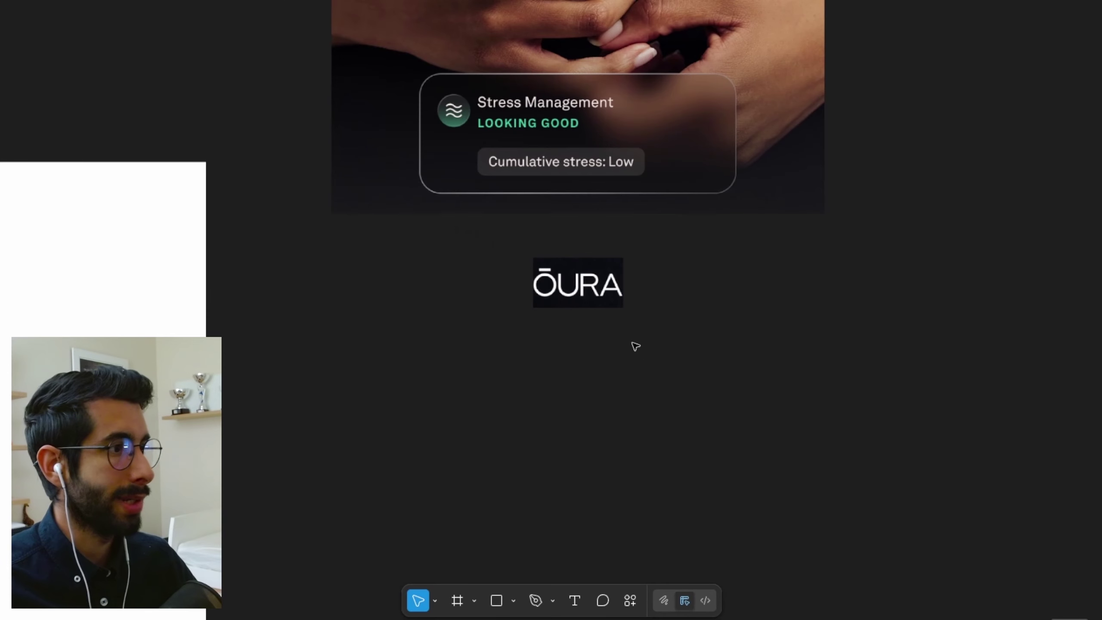
click(594, 304)
drag(594, 303, 285, 211)
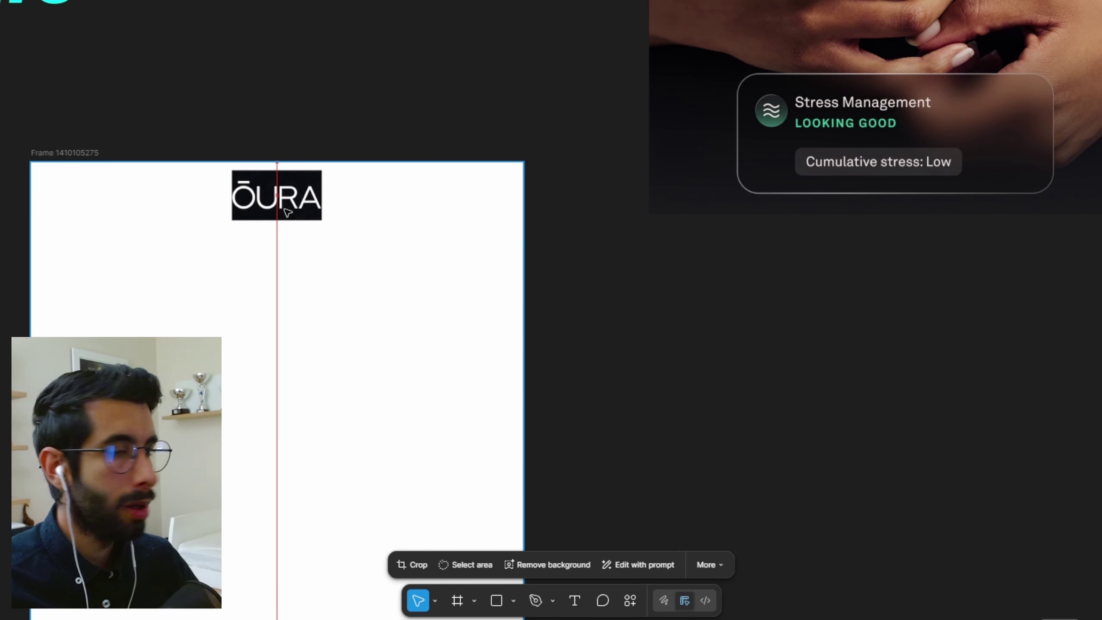
click(632, 333)
scroll(475, 270, down, 3)
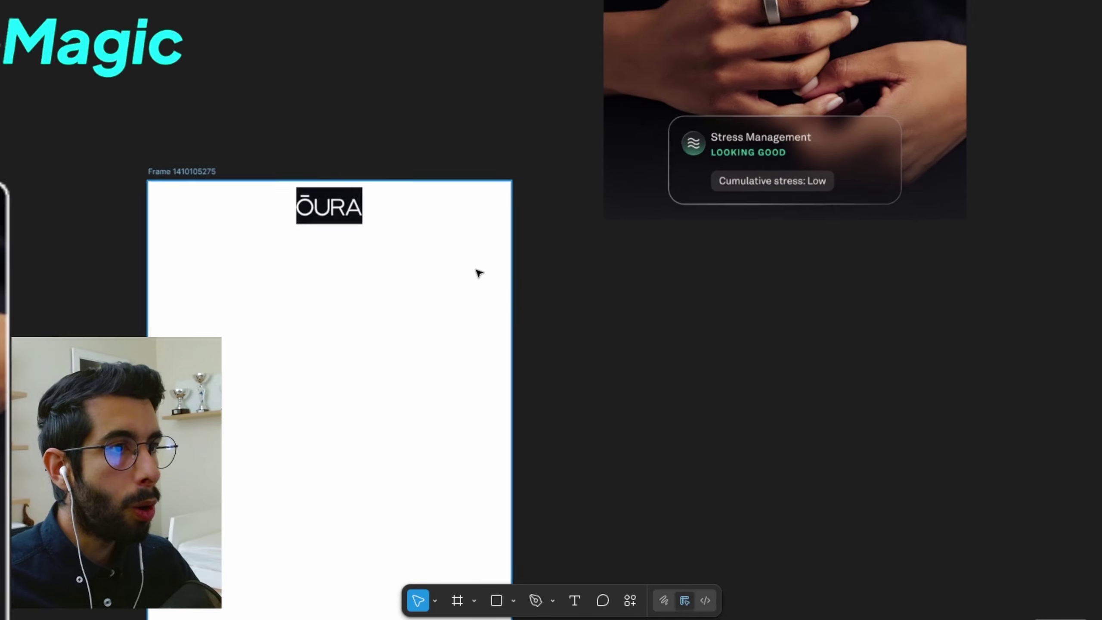
scroll(130, 320, left, 5)
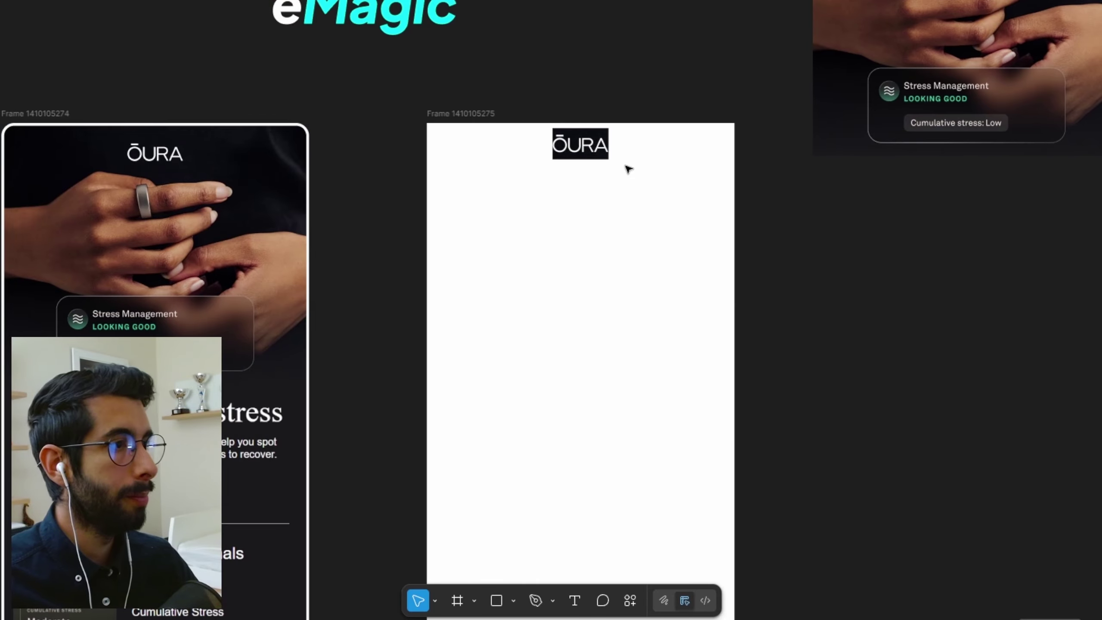
scroll(628, 167, up, 3)
scroll(548, 167, up, 1)
click(548, 167)
click(496, 600)
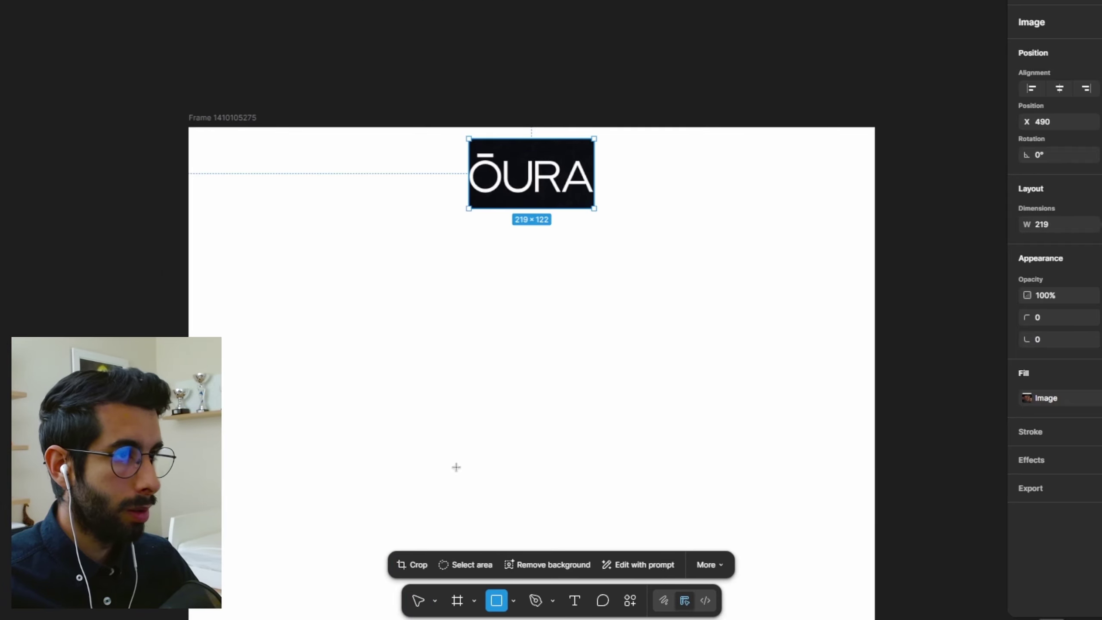
key(v)
click(207, 86)
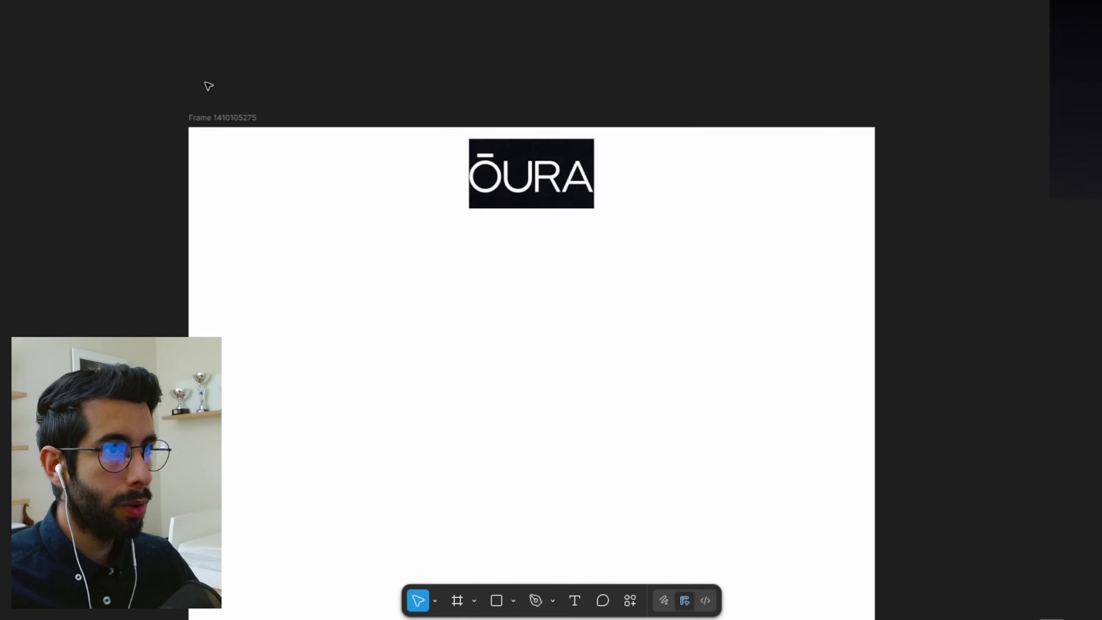
Step: Fill the white frame with the dark background colour sampled from the OURA logo image
click(266, 172)
click(1026, 453)
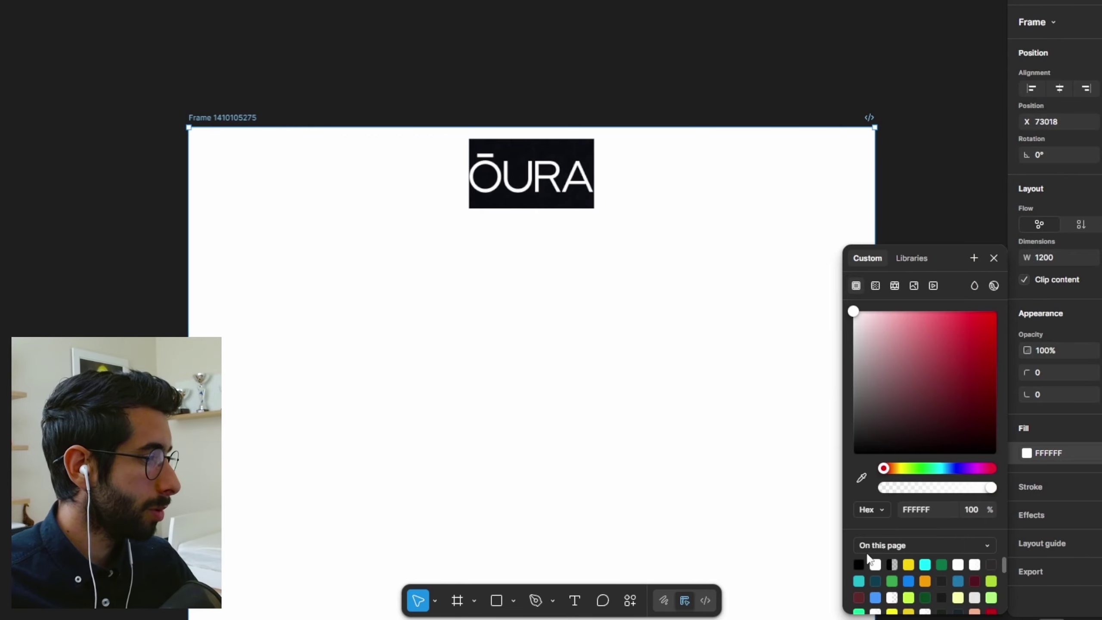
click(861, 478)
click(584, 191)
key(Escape)
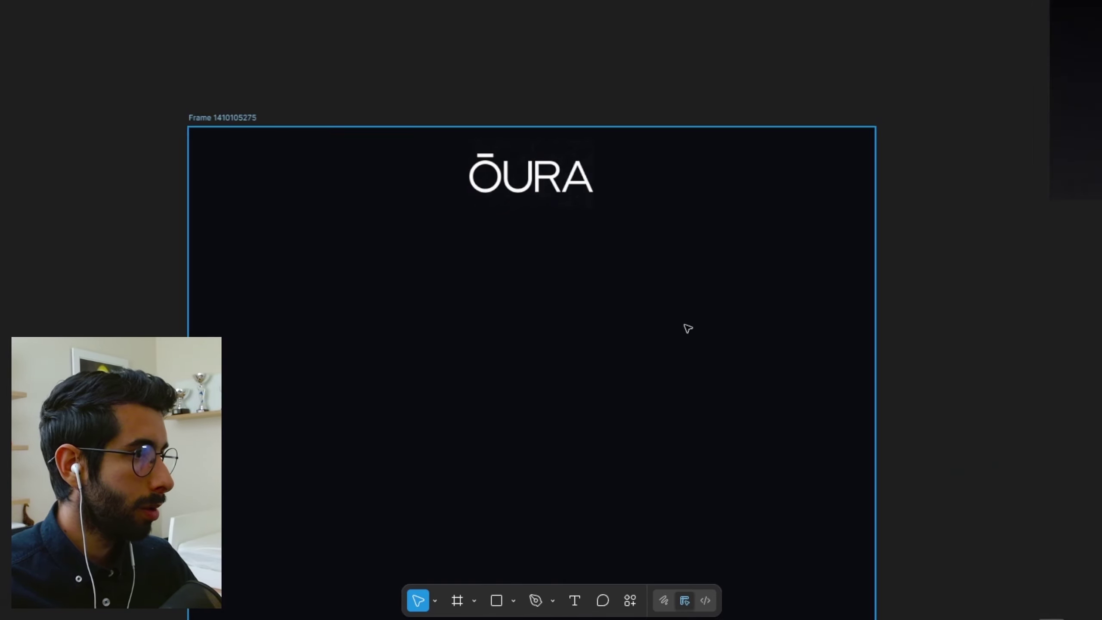
Step: Crop the upper strip with the OURA logo off the original hero image, leaving it about 1200 × 842
scroll(688, 329, down, 10)
scroll(678, 207, right, 3)
scroll(679, 207, down, 1)
click(727, 172)
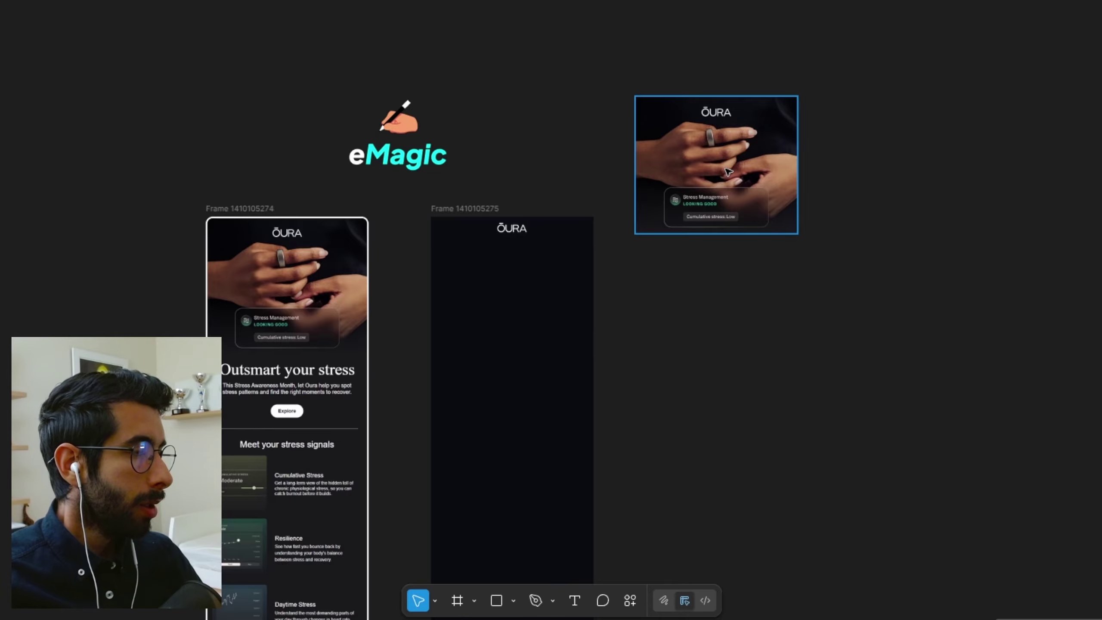
click(724, 152)
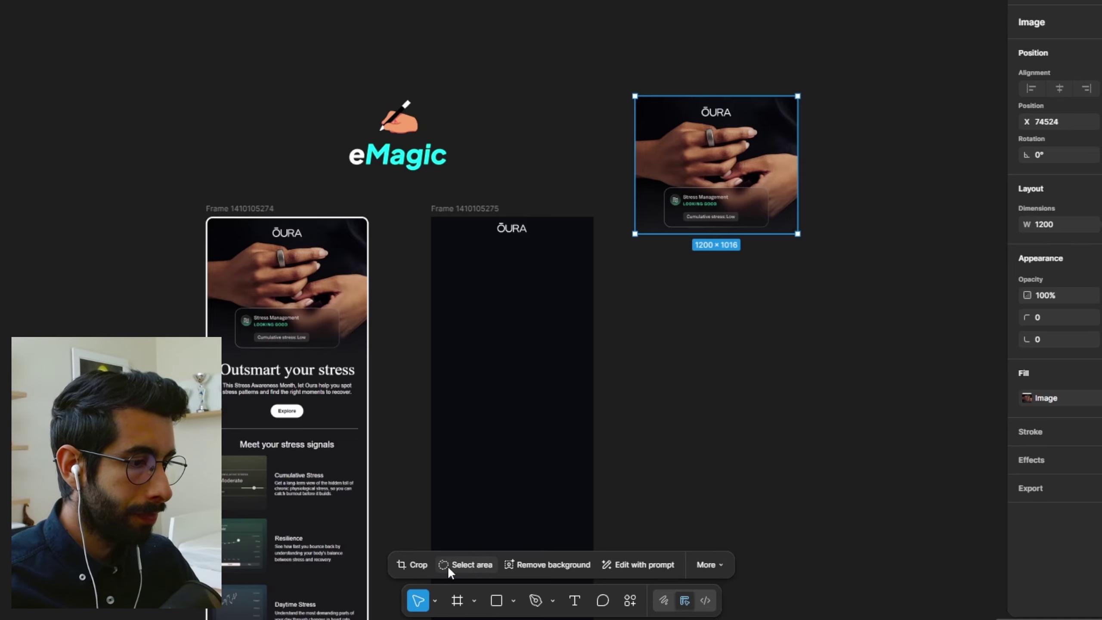
click(411, 564)
drag(633, 194, 631, 254)
key(Return)
click(687, 108)
Step: Move the cropped hero image into the dark frame below the logo, leaving space for a headline, and centre it horizontally
scroll(674, 224, down, 5)
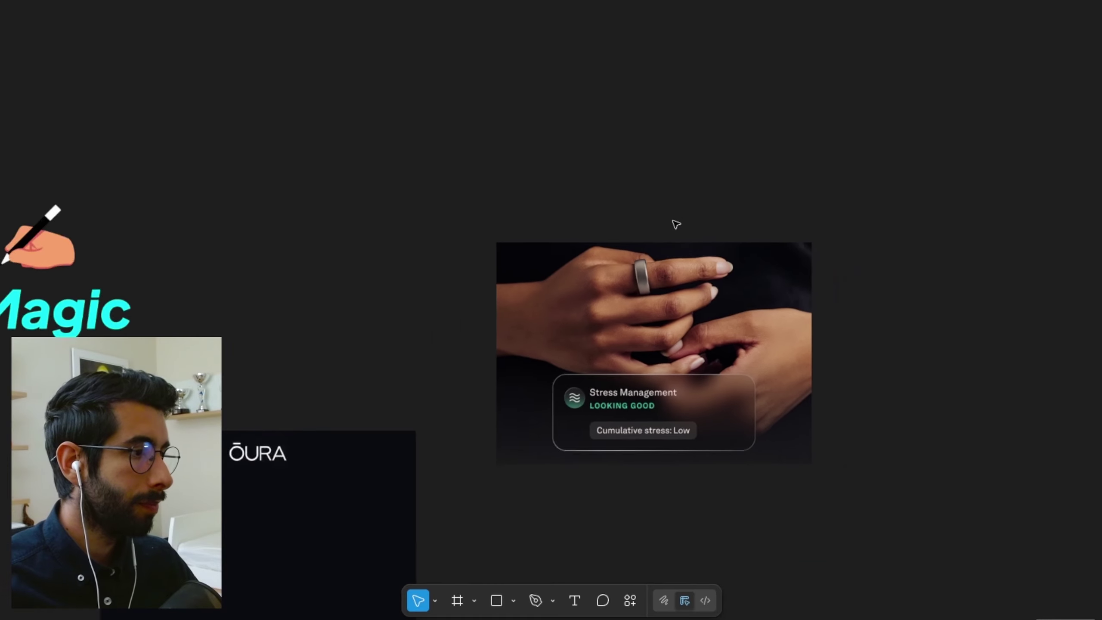
scroll(988, 226, down, 5)
drag(801, 52, 520, 304)
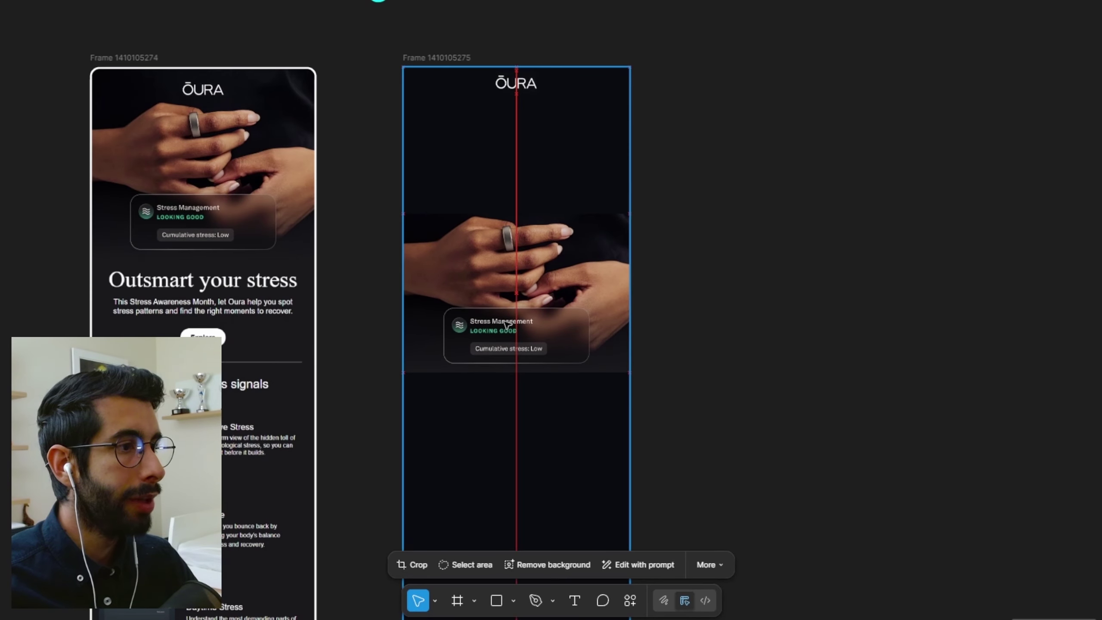
click(1061, 92)
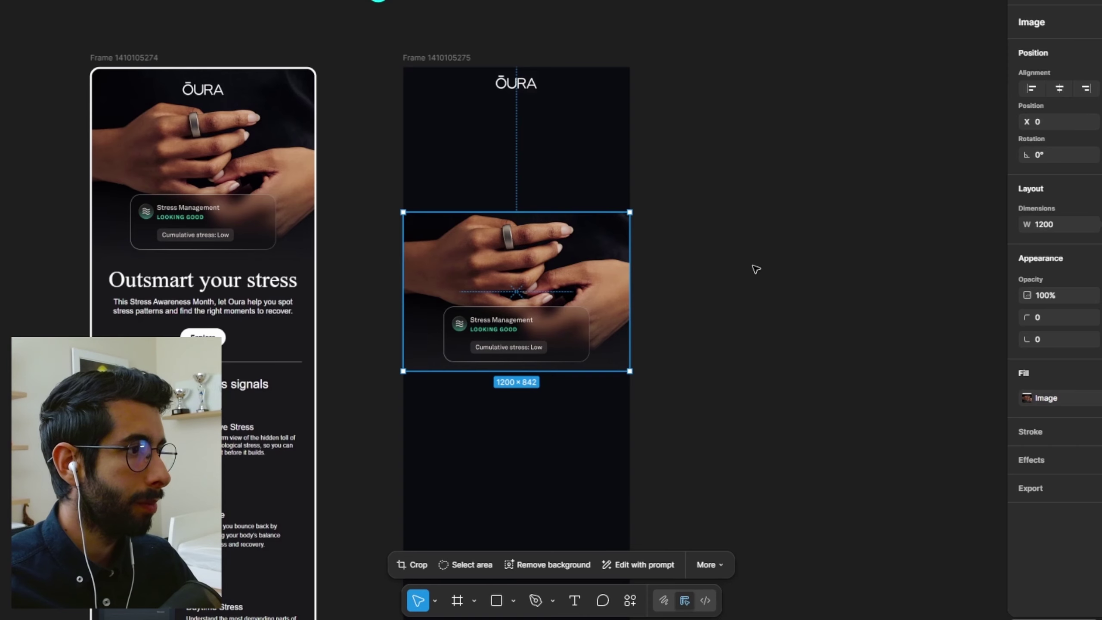
click(704, 294)
Step: Draw a full-width rectangle, 1200 × 78, over the hero image's upper edge
scroll(705, 296, up, 5)
scroll(664, 179, up, 3)
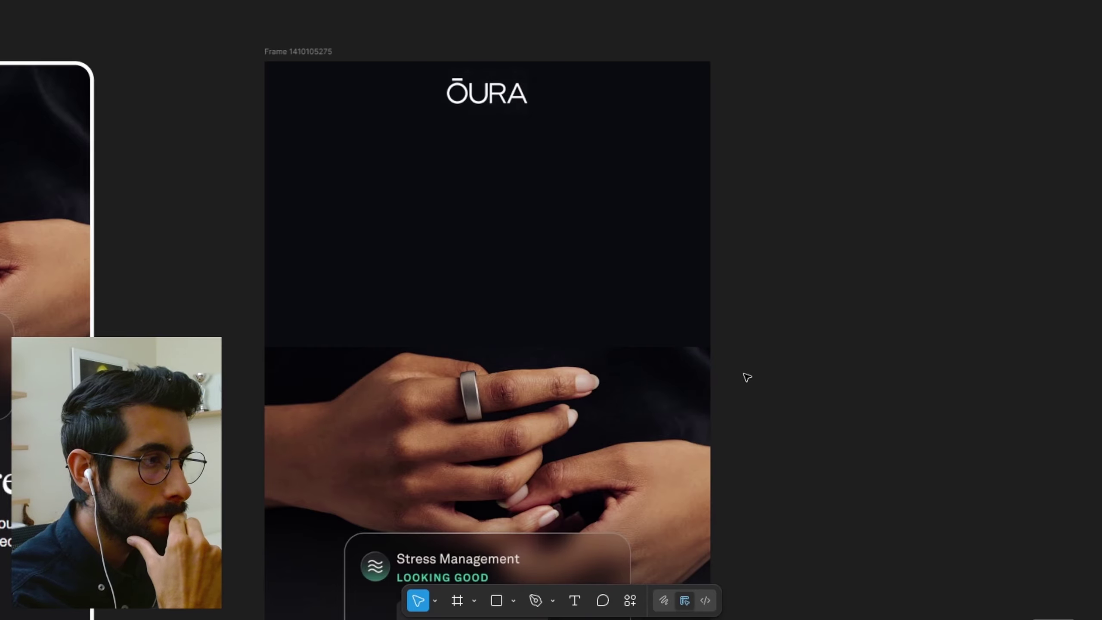
click(495, 601)
scroll(282, 367, up, 2)
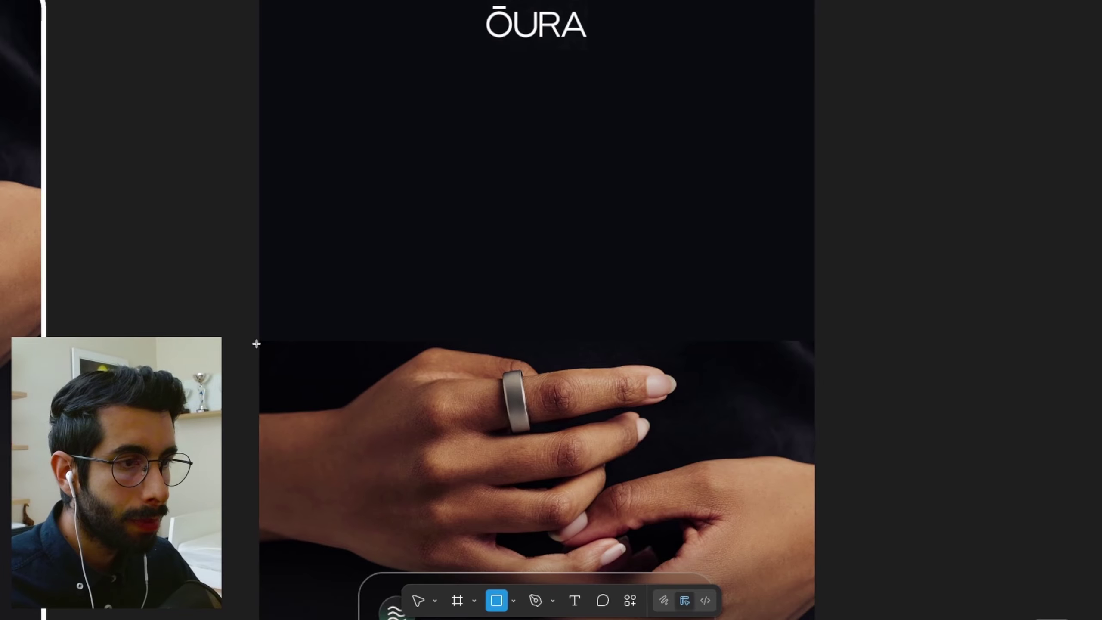
mouse_move(259, 342)
mouse_down()
mouse_move(320, 382)
mouse_move(758, 404)
mouse_move(817, 391)
mouse_up()
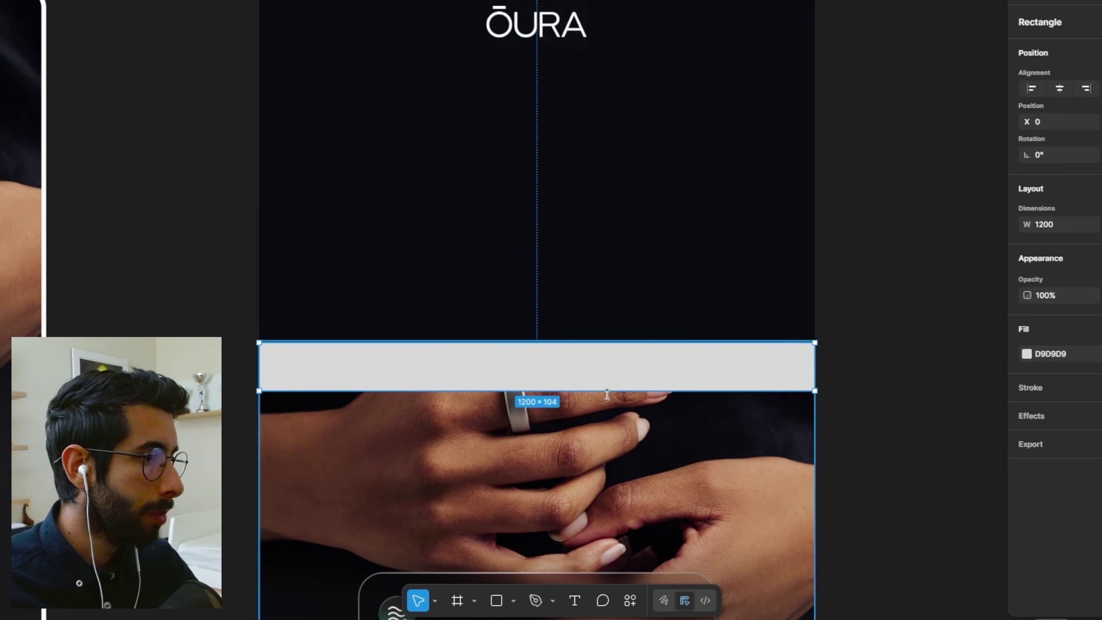
mouse_move(586, 391)
mouse_down()
mouse_move(594, 366)
mouse_move(581, 359)
mouse_move(580, 379)
mouse_up()
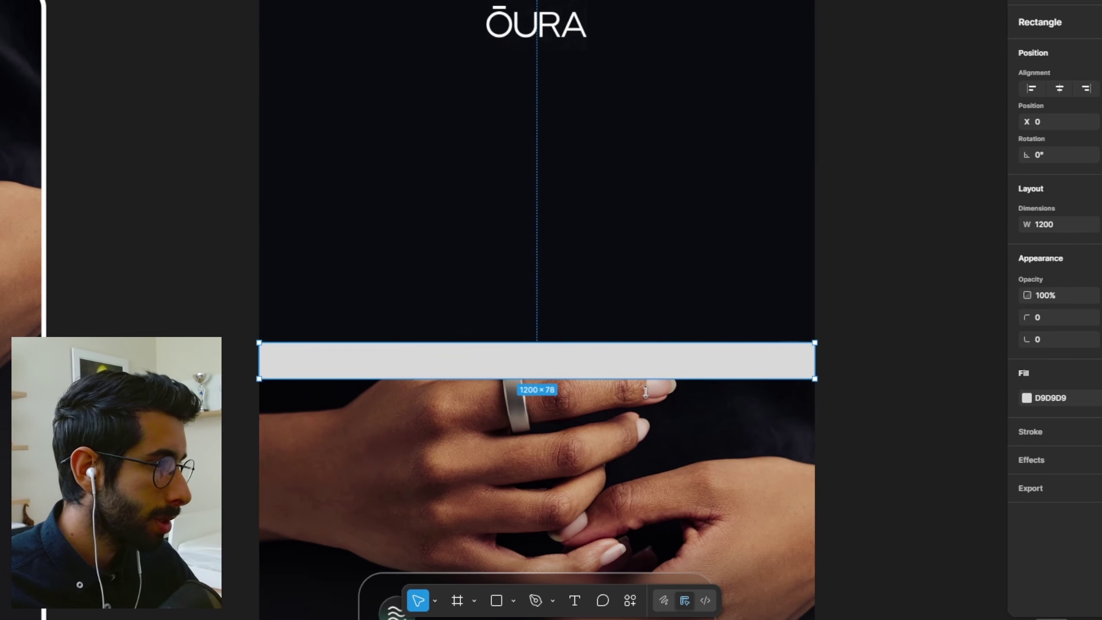
Step: Fill the rectangle with the frame's sampled dark colour, 0B0C11, and nudge it slightly upward over the image's edge
click(1026, 398)
click(862, 478)
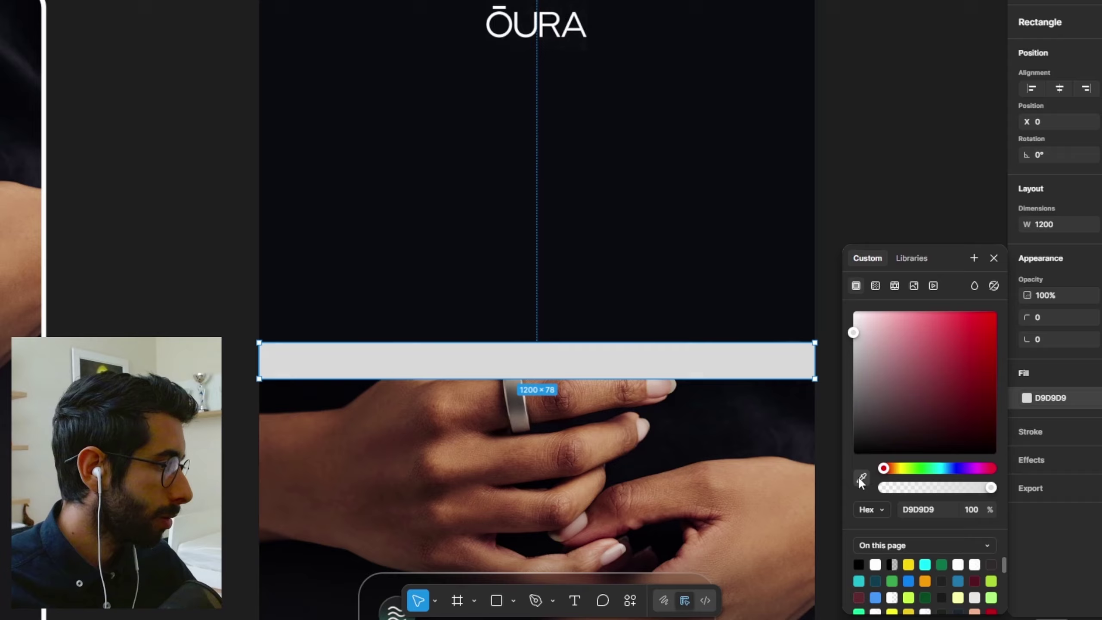
click(625, 286)
scroll(803, 412, up, 3)
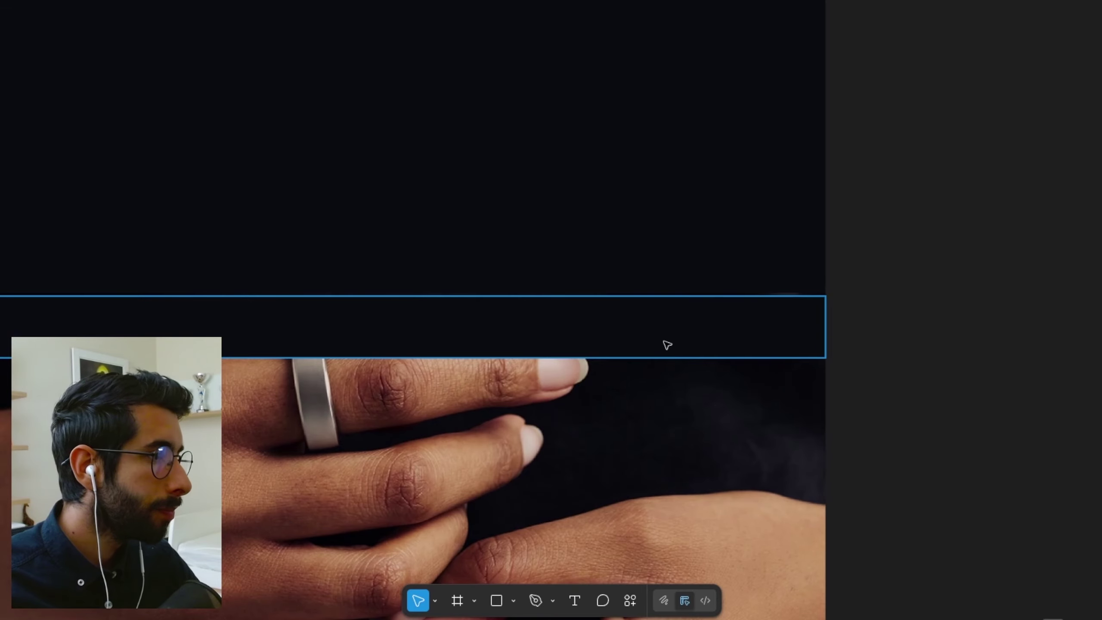
drag(666, 345, 657, 327)
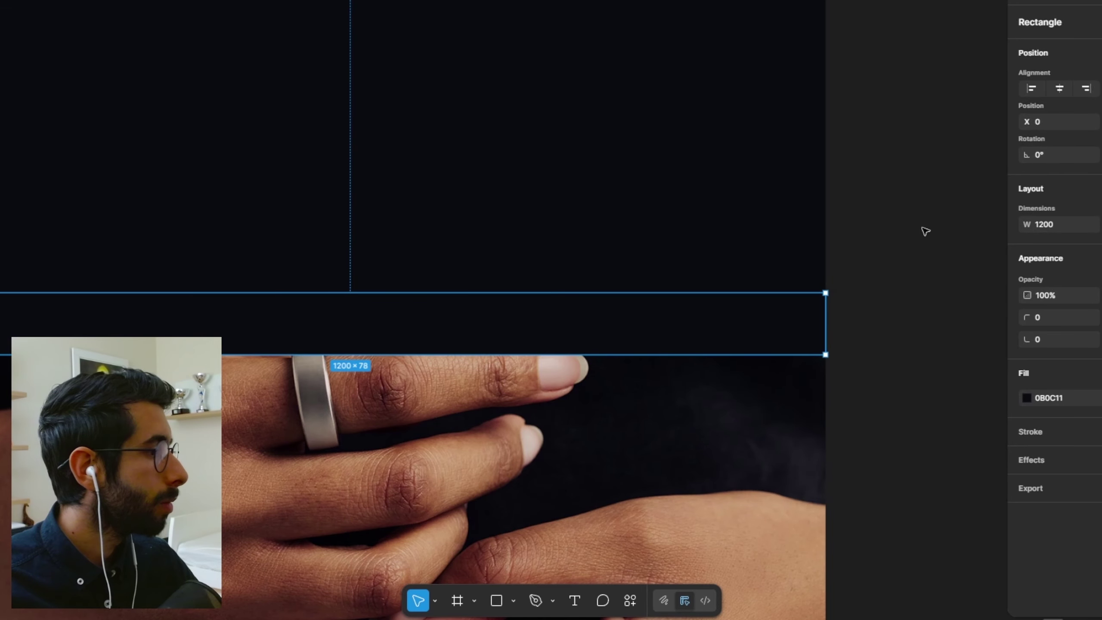
click(930, 209)
scroll(904, 388, down, 2)
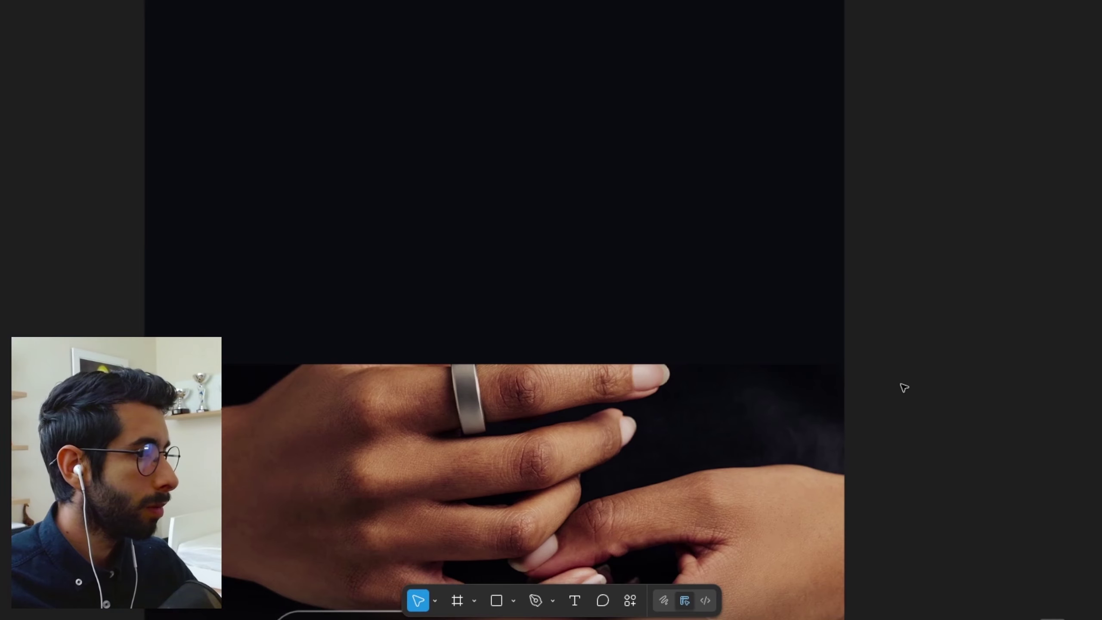
Step: Change the rectangle's fill to a linear gradient with both stops 0B0C11 and the 100% stop at 0% opacity
click(676, 361)
click(1027, 398)
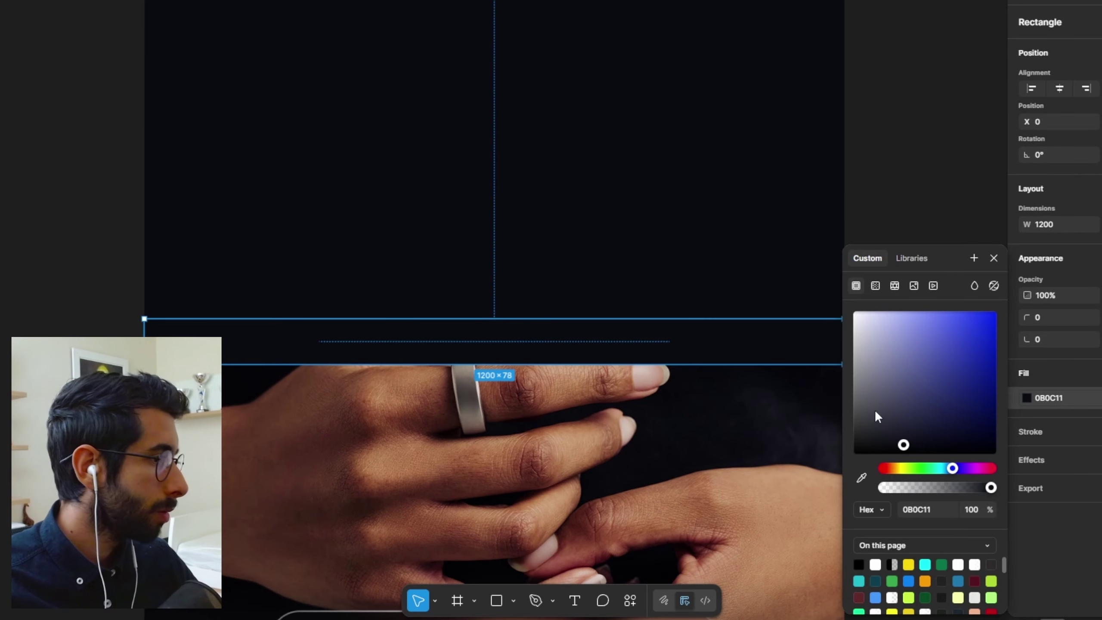
click(875, 286)
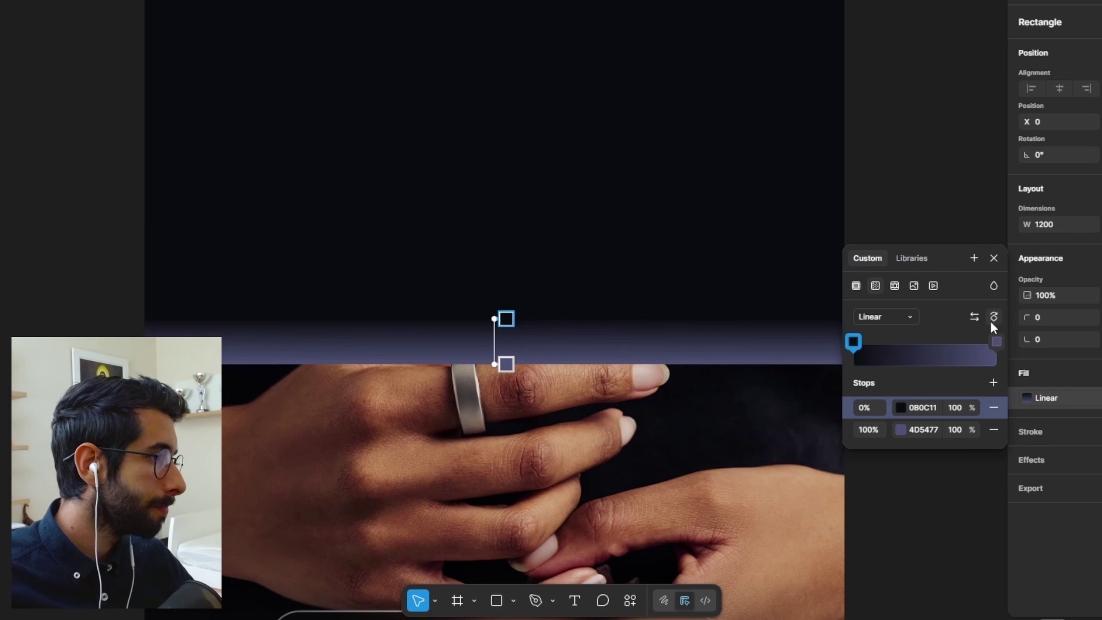
click(920, 408)
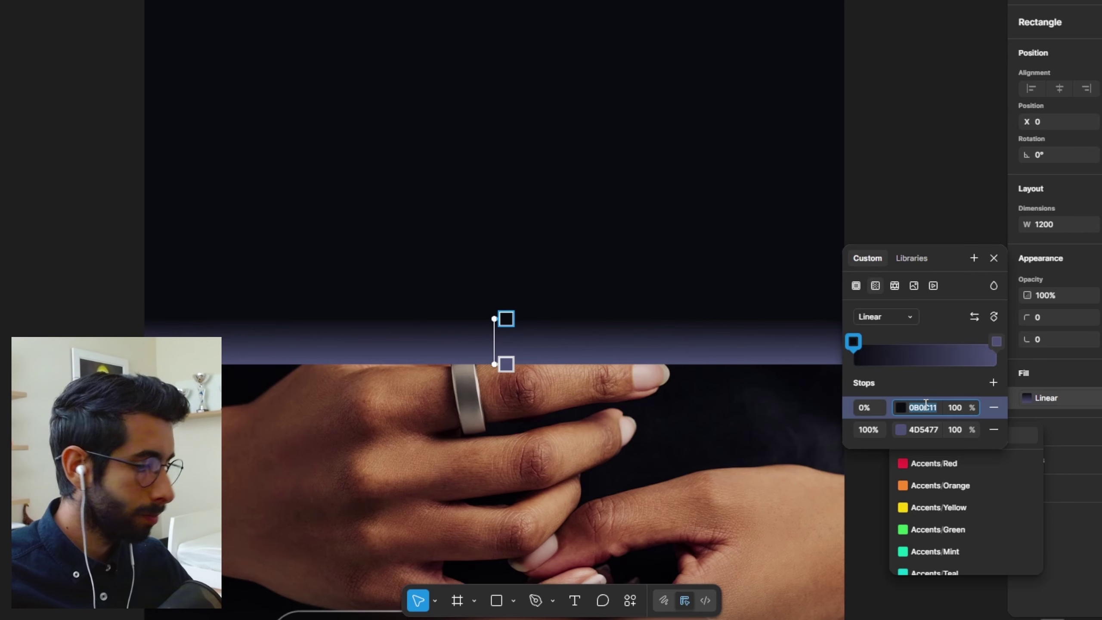
key(ctrl+c)
click(920, 430)
key(ctrl+v)
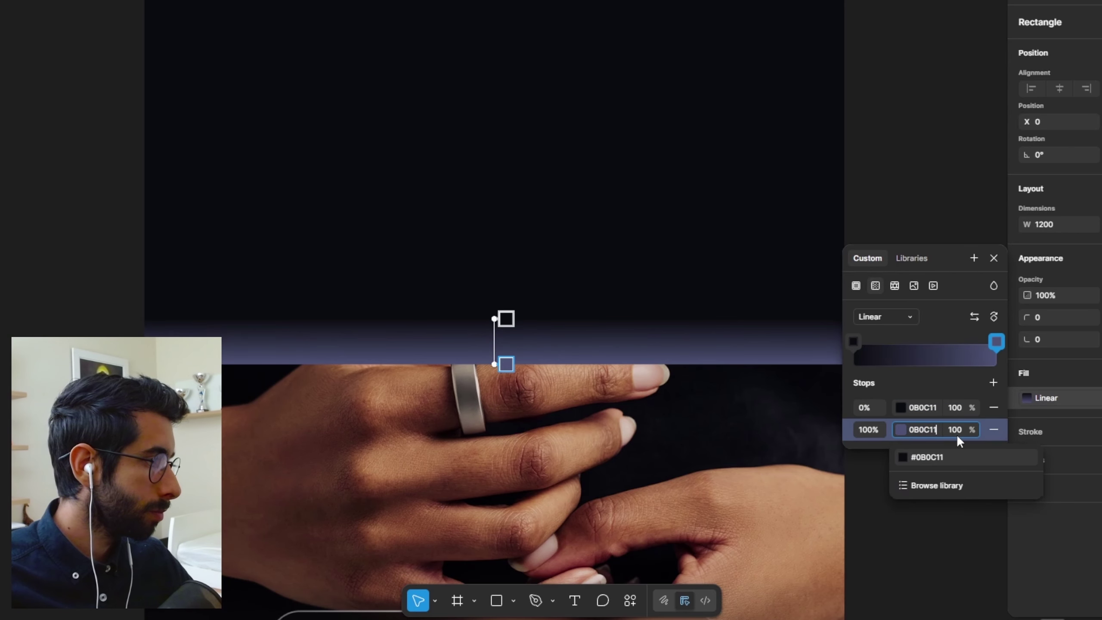
click(956, 431)
text(0)
key(ctrl+backslash)
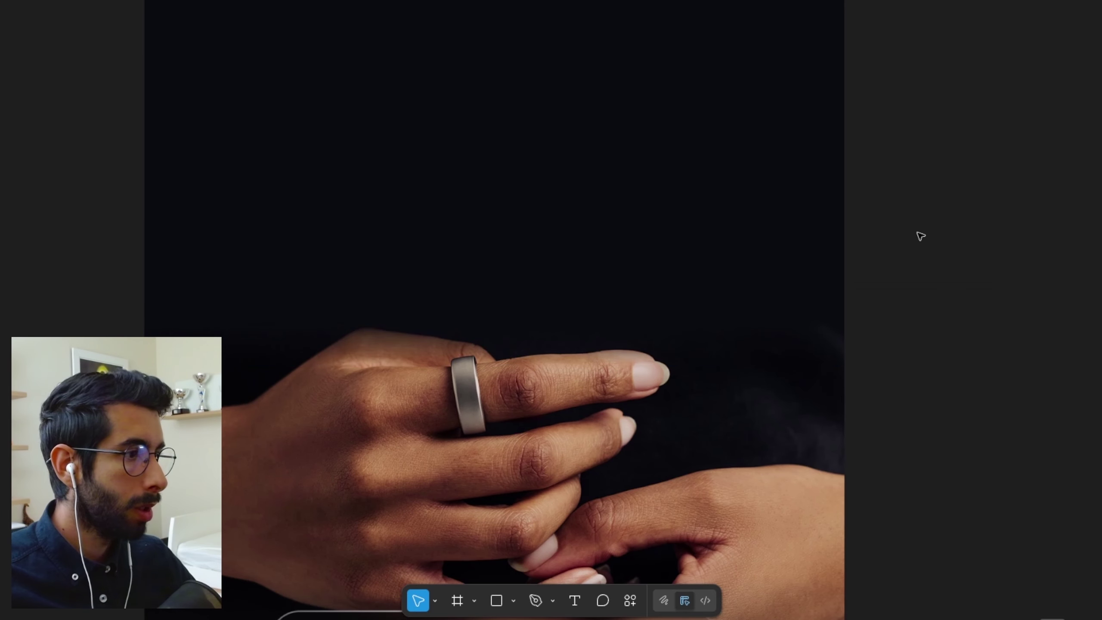
Step: Extend the gradient rectangle downward over the hero image to a height of about 105
scroll(918, 387, down, 5)
scroll(974, 246, right, 4)
scroll(974, 246, up, 2)
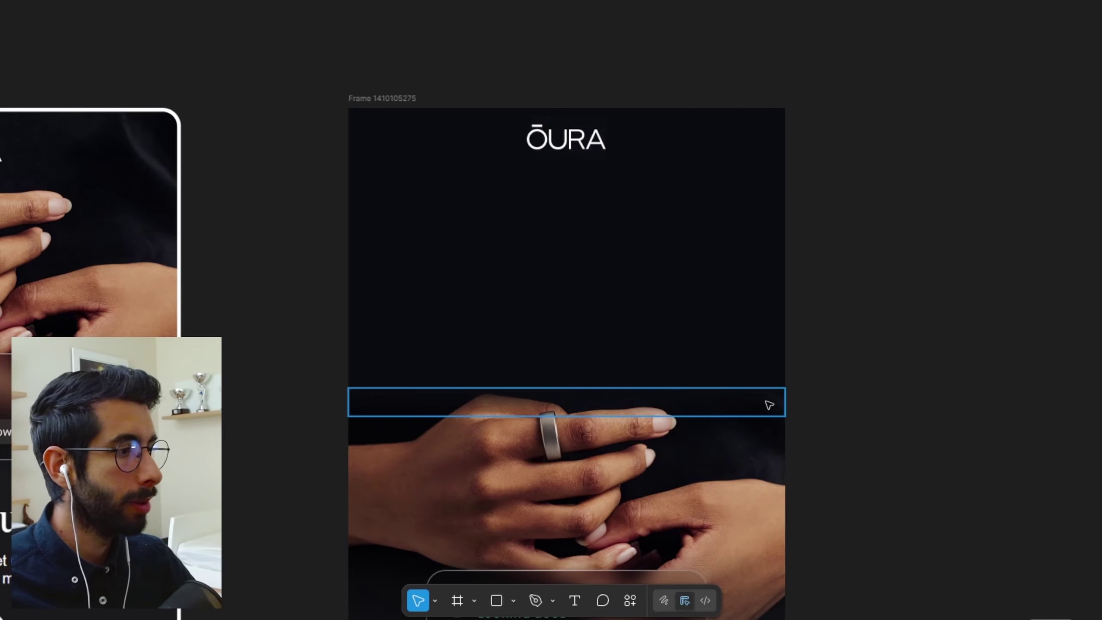
drag(738, 417, 730, 423)
click(849, 473)
scroll(864, 405, down, 3)
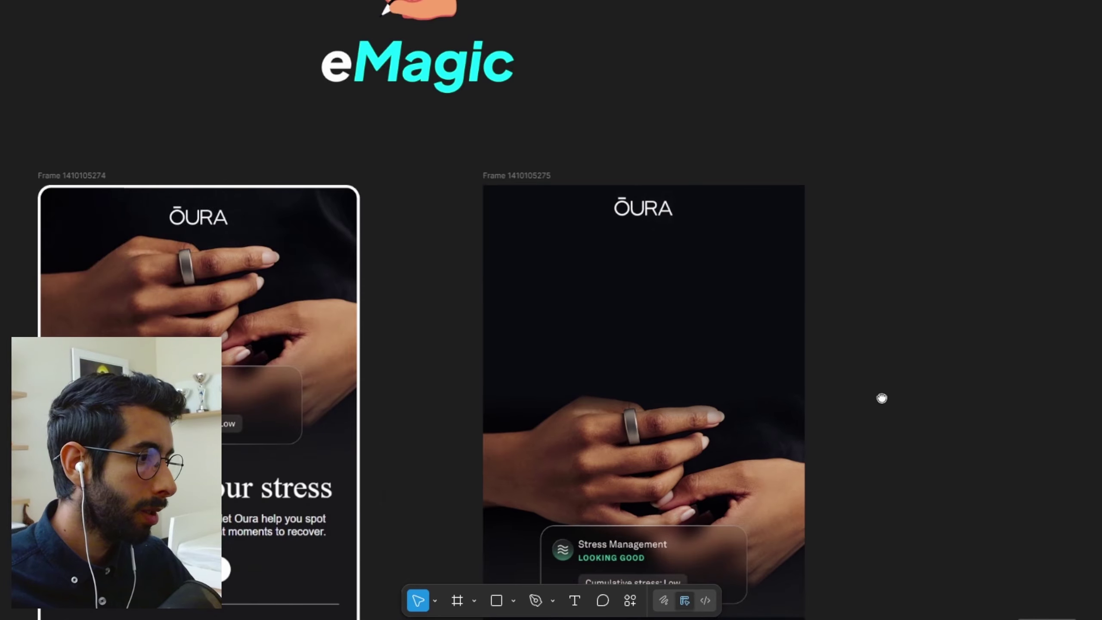
Step: Examine the hero image's faded upper edge and compare the redesign frame with the original email
scroll(881, 396, down, 3)
scroll(880, 396, right, 3)
click(690, 312)
click(820, 309)
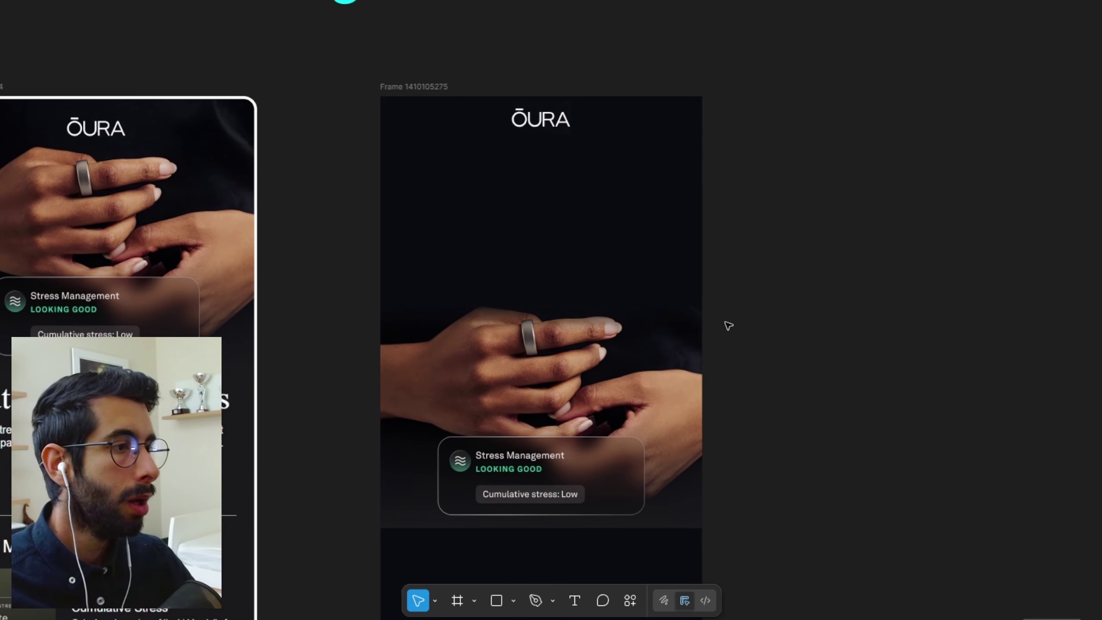
click(677, 319)
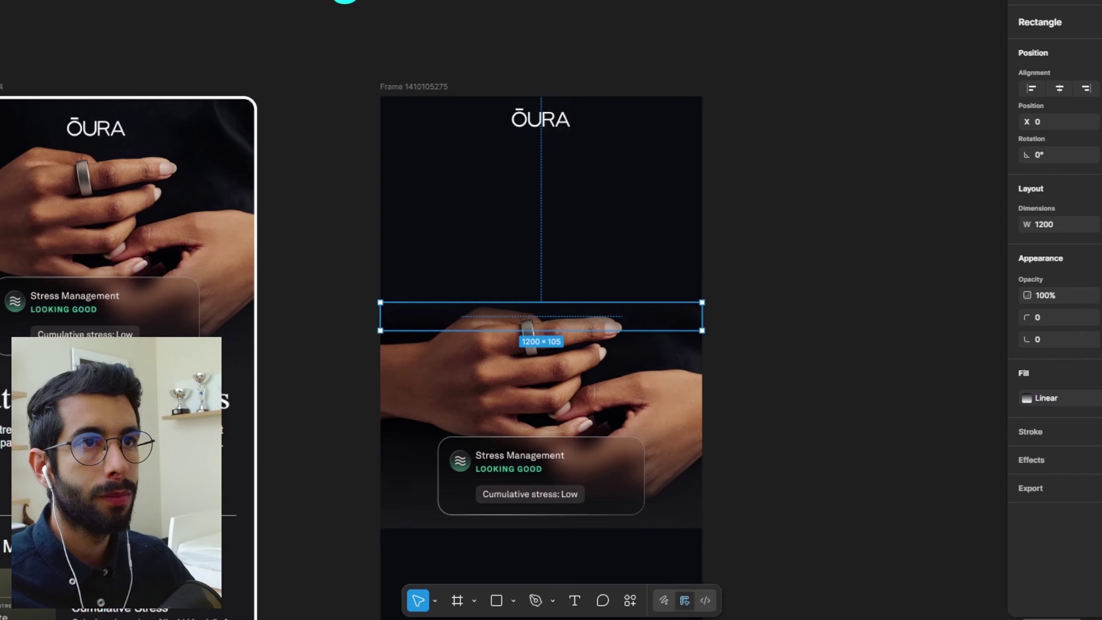
key(Escape)
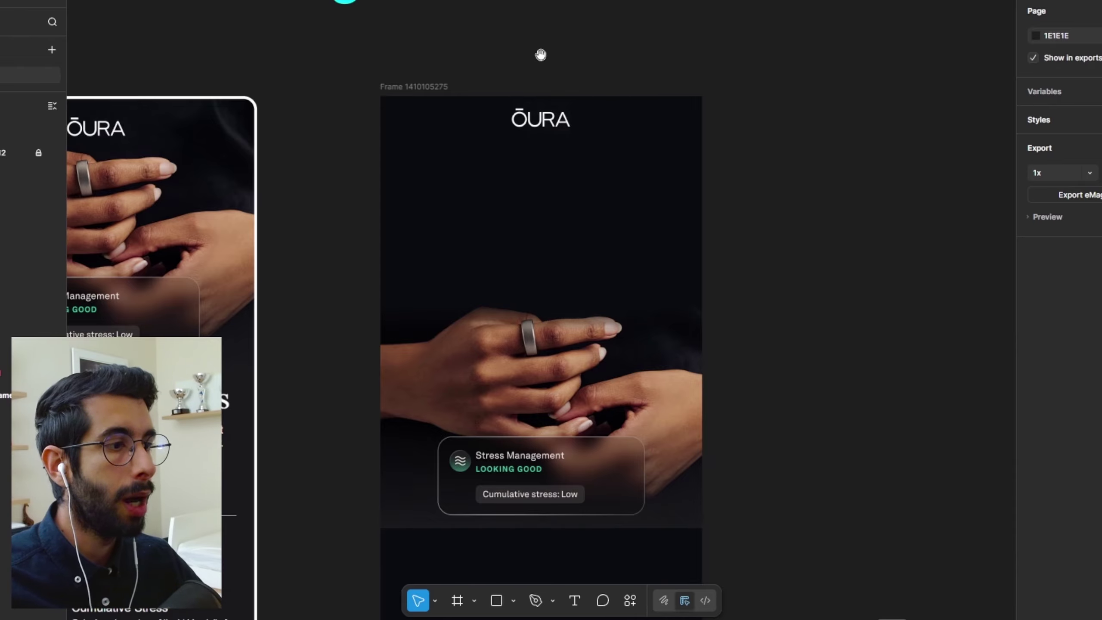
scroll(564, 65, left, 2)
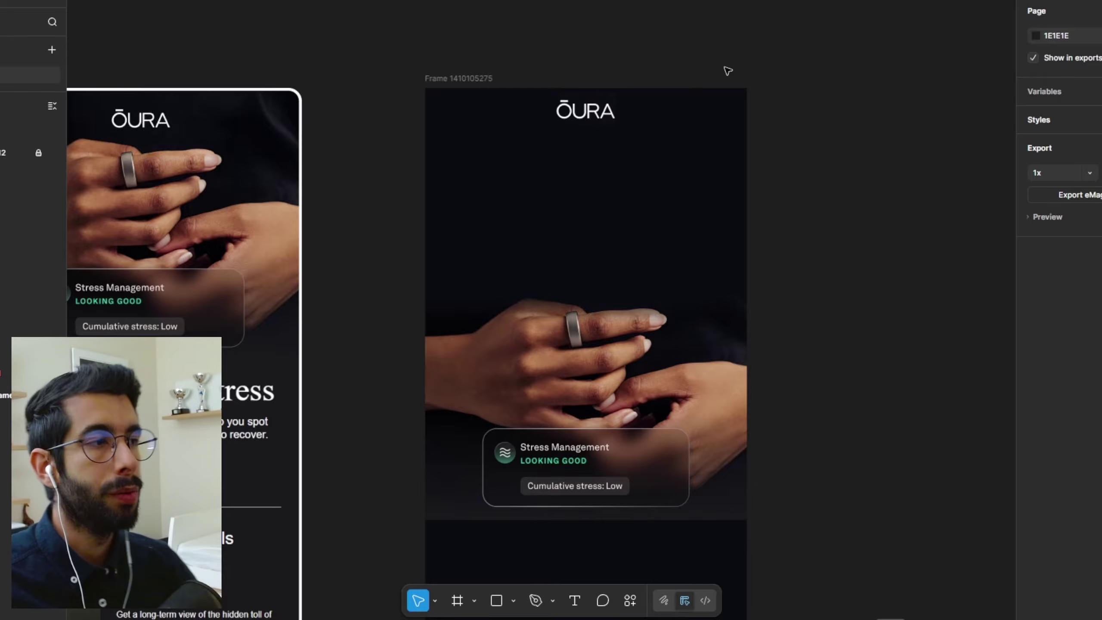
drag(393, 62, 537, 76)
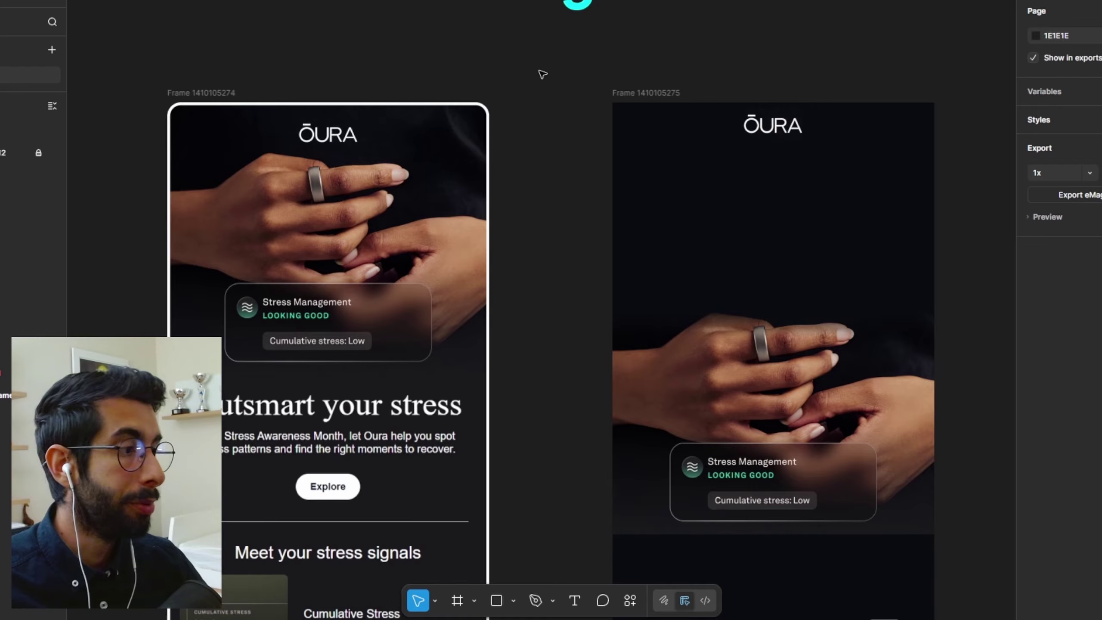
scroll(686, 115, down, 5)
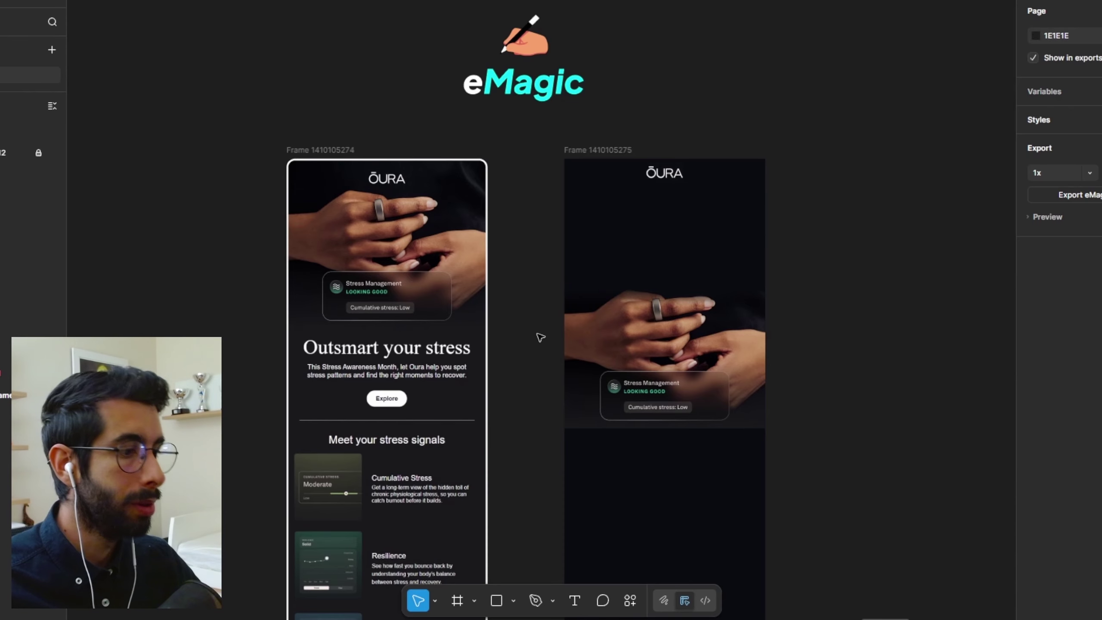
Step: Add a text box about 748 wide below the OURA logo containing the placeholder text "dsfdfs"
click(572, 602)
scroll(694, 260, up, 5)
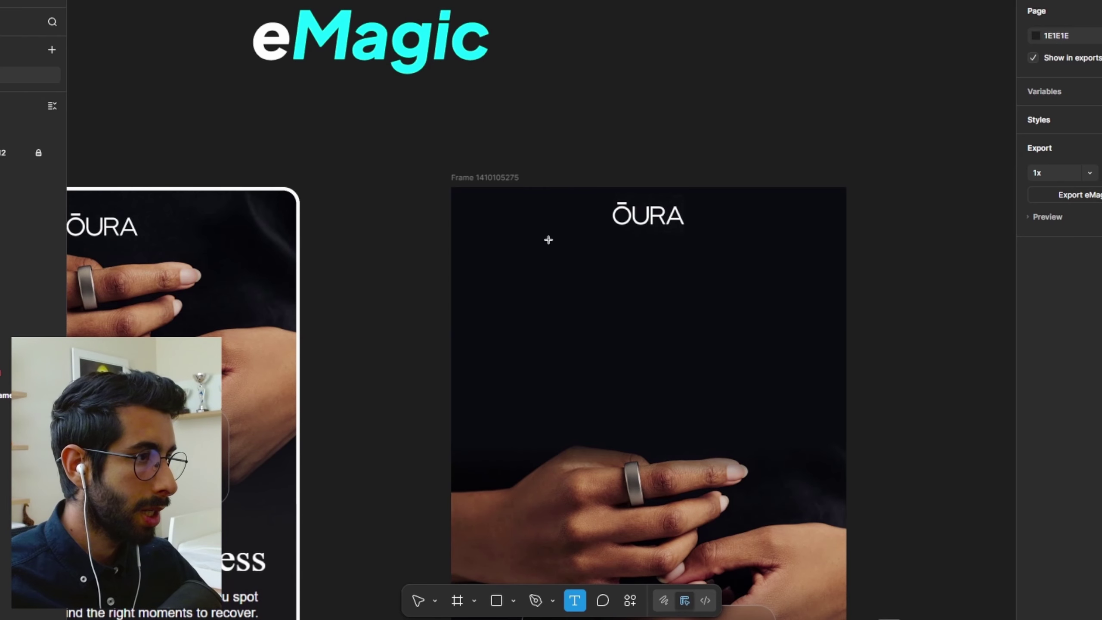
drag(546, 241, 793, 311)
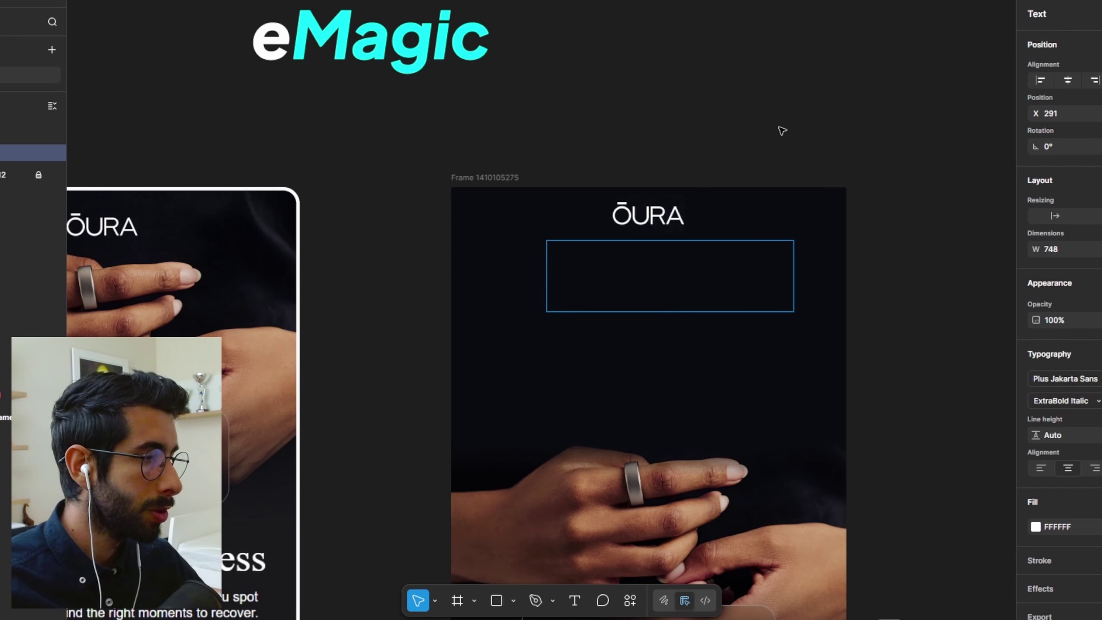
text(dsfdfs)
click(811, 93)
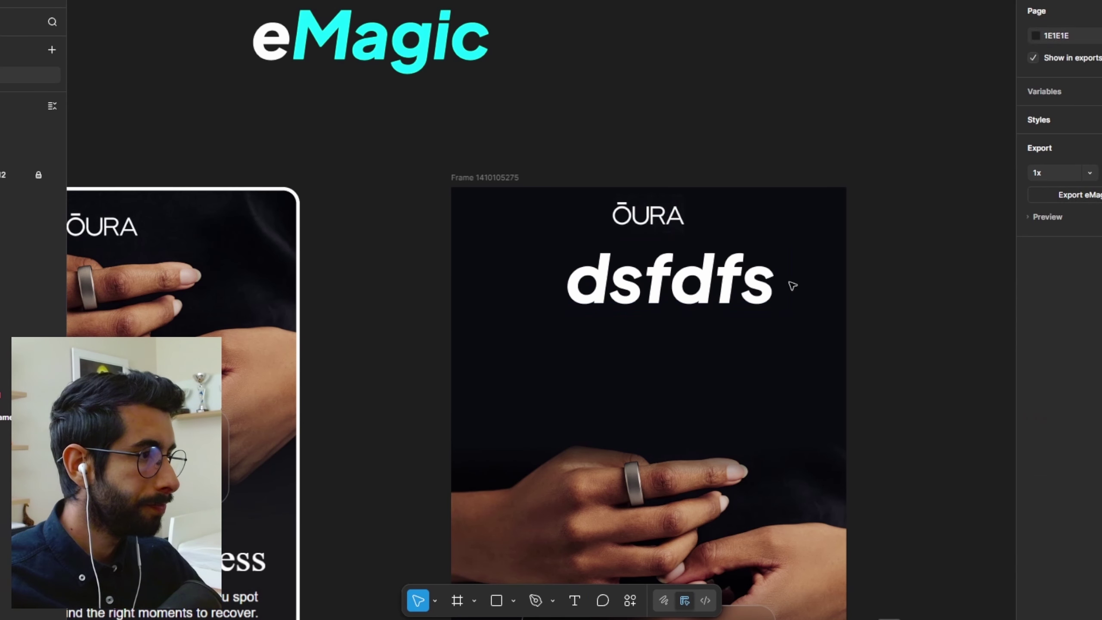
Step: Center the placeholder text horizontally in the frame and place a centered duplicate directly below it
drag(650, 288, 634, 289)
click(1068, 80)
click(890, 195)
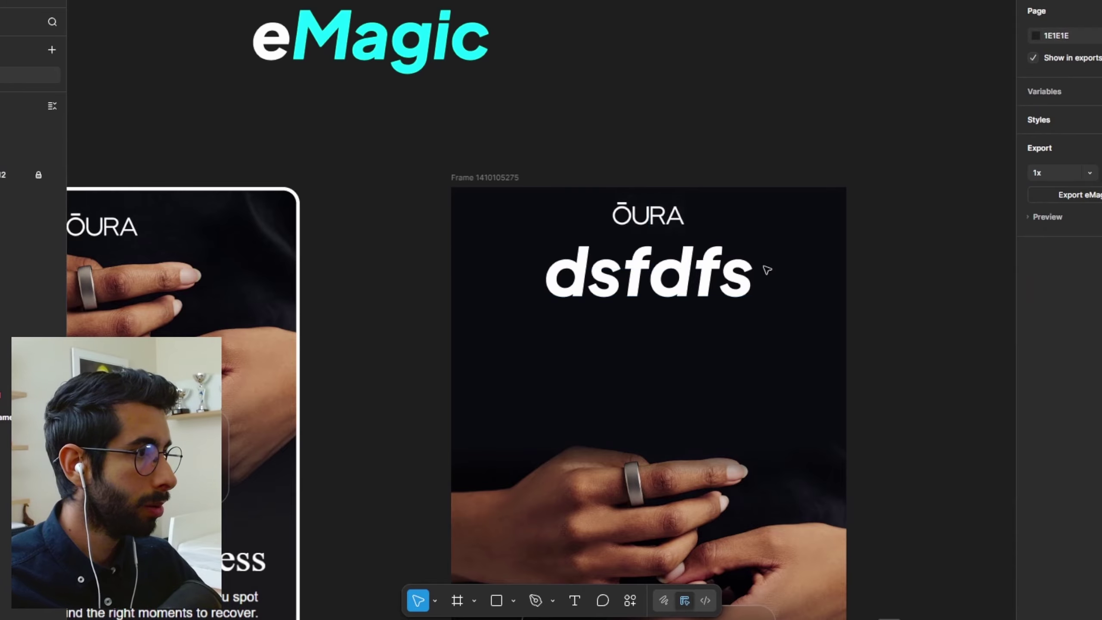
click(711, 284)
drag(711, 284, 706, 366)
click(1068, 80)
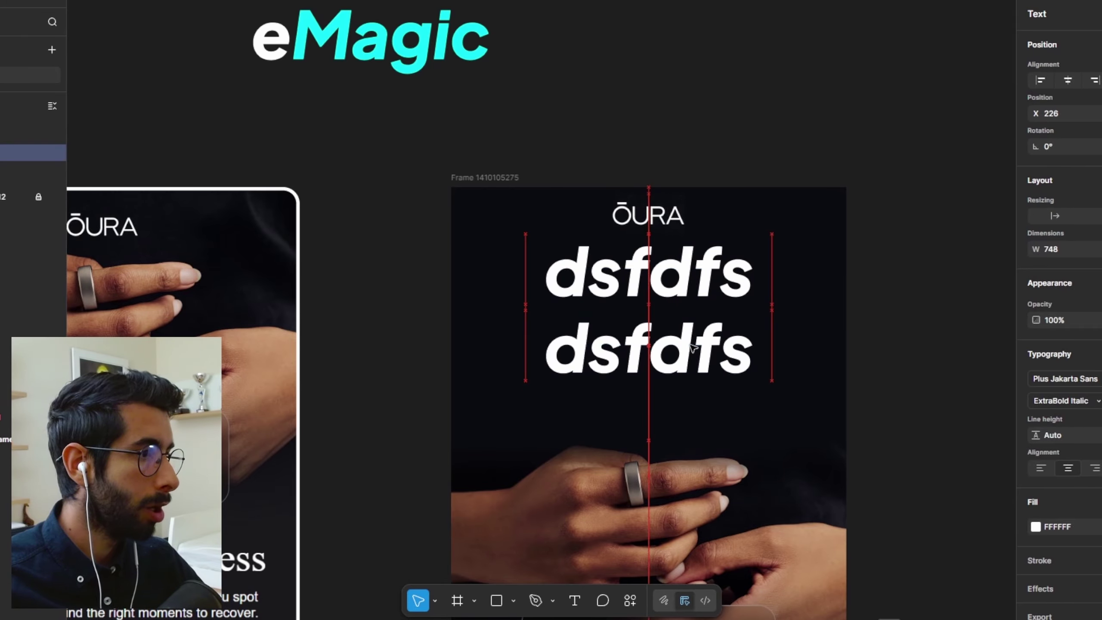
Step: Set the lower placeholder text to the Regular weight and shrink it to body-text size
double_click(670, 335)
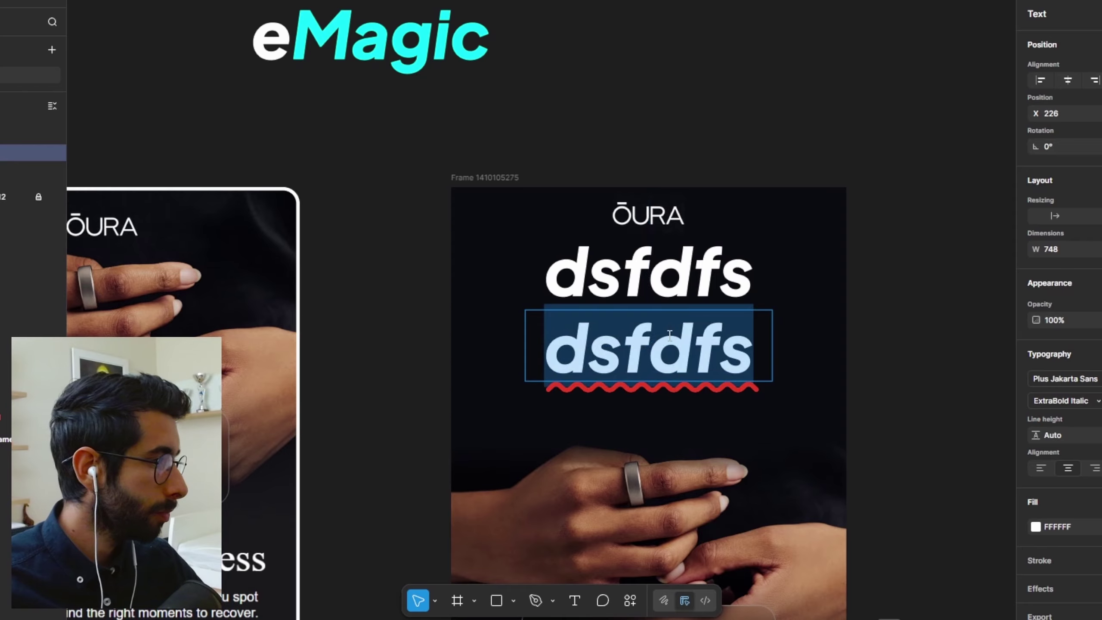
click(1079, 402)
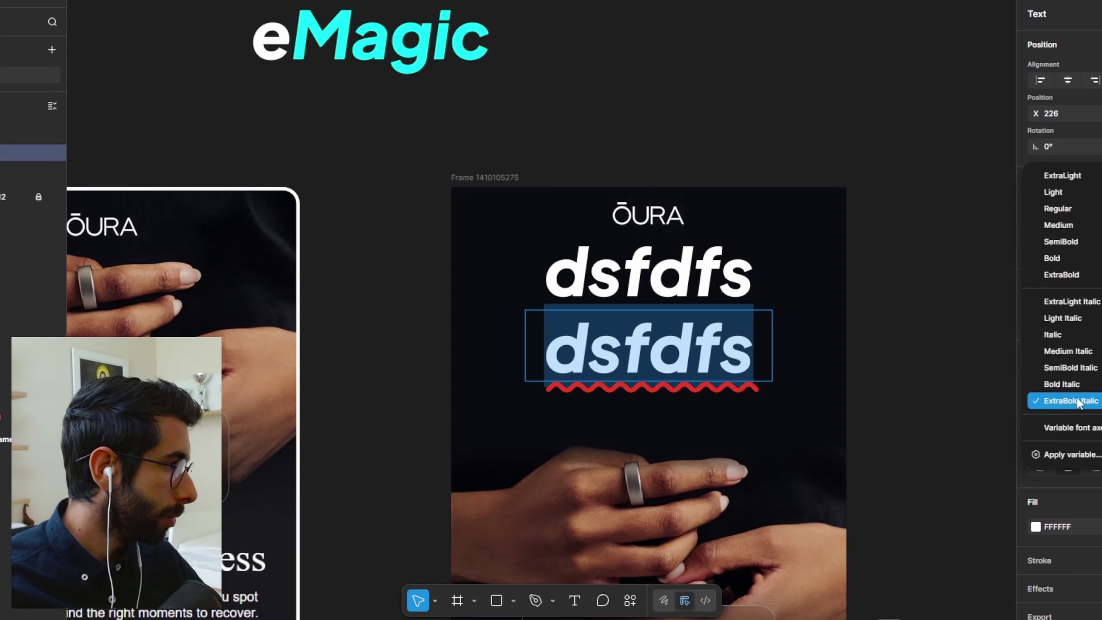
click(1058, 205)
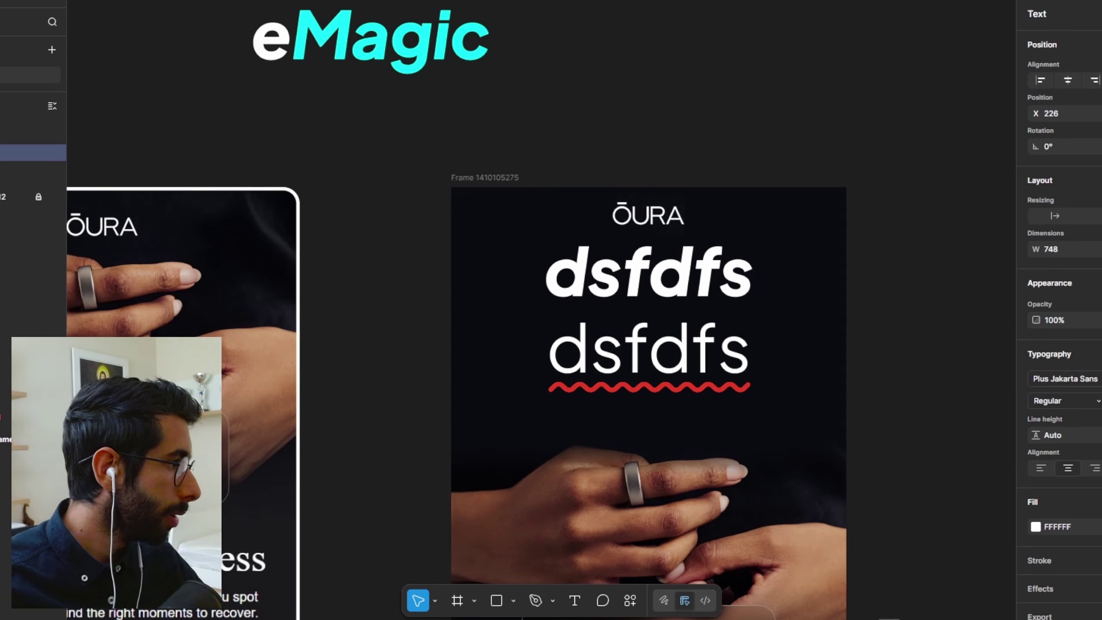
key(super+a)
key(Escape)
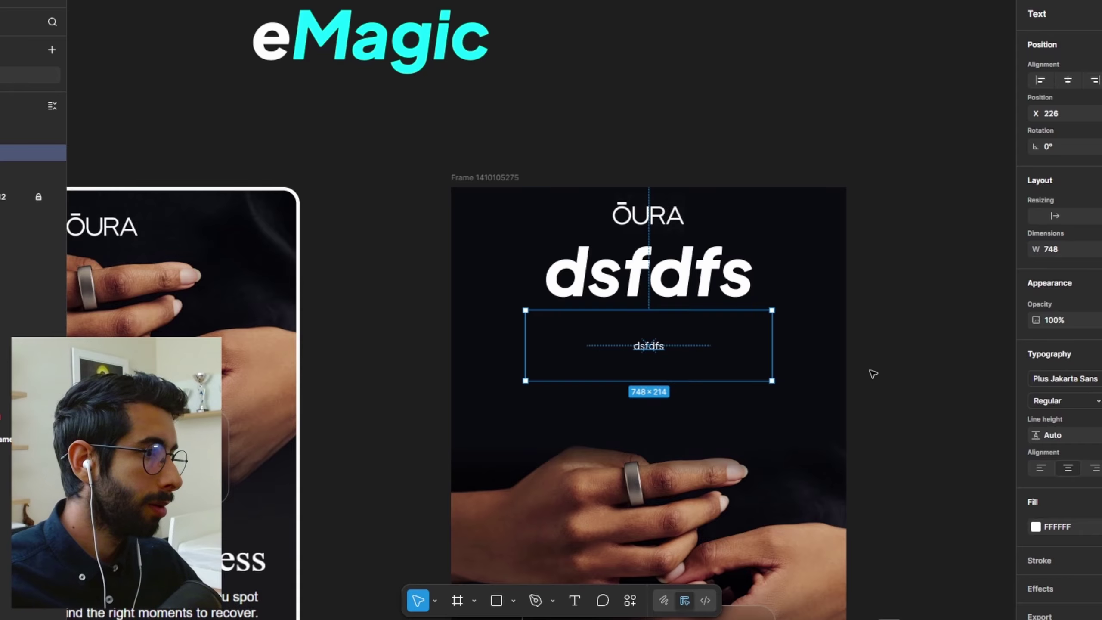
key(Escape)
Step: Copy the headline "Outsmart your stress" from the original email in the browser and paste it over the upper placeholder text in Figma
click(653, 282)
drag(653, 282, 653, 288)
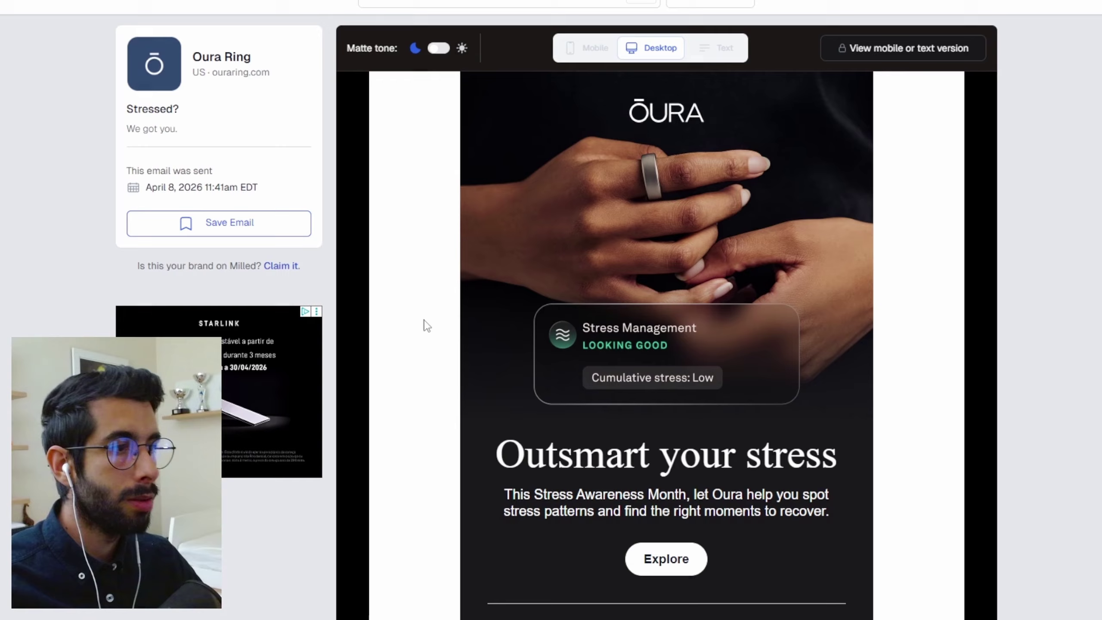
scroll(573, 461, down, 3)
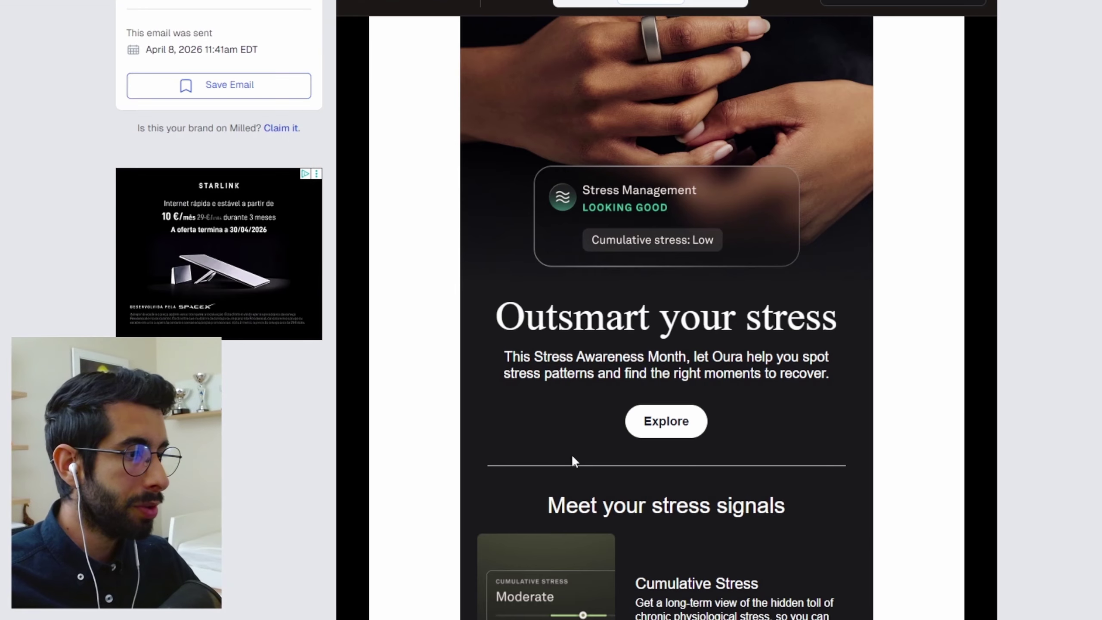
drag(511, 315, 839, 316)
key(ctrl+c)
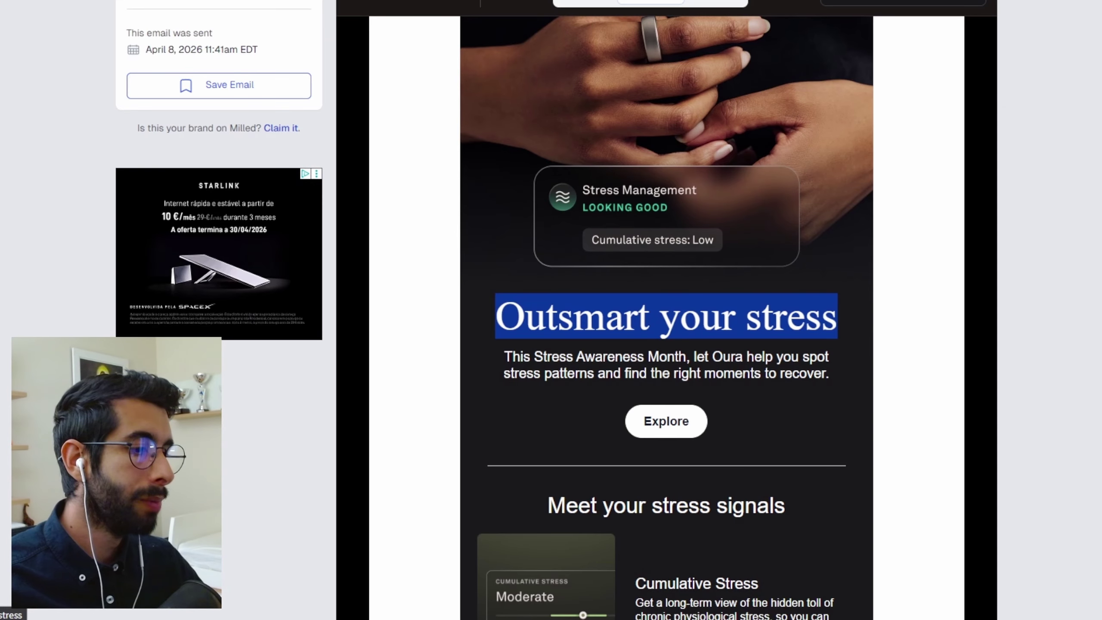
mouse_move(547, 619)
click(547, 569)
double_click(756, 338)
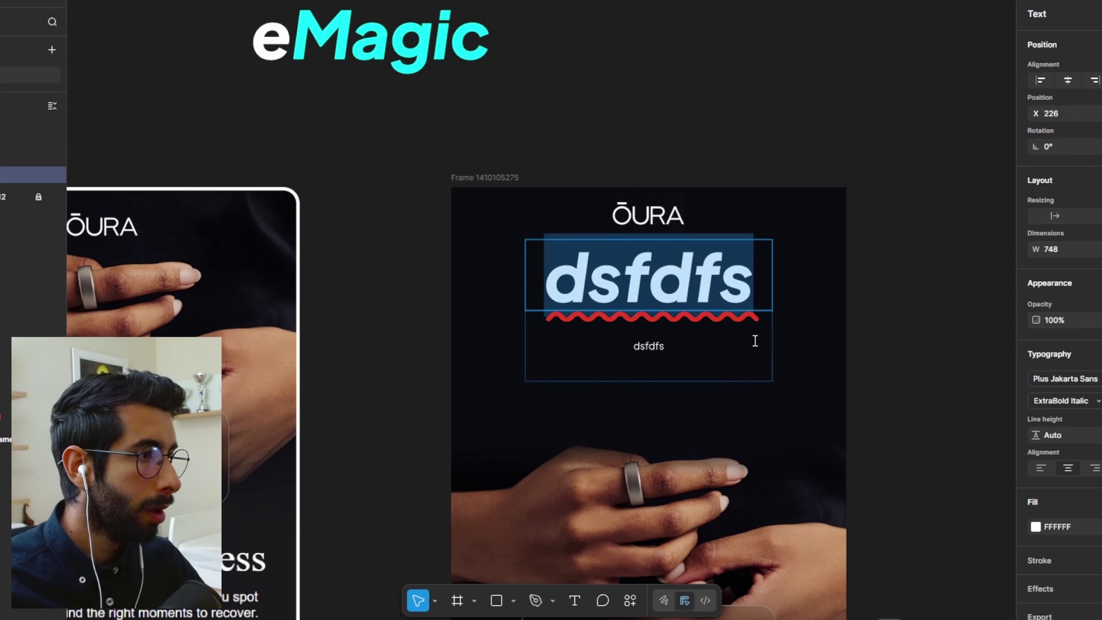
key(ctrl+v)
Step: Widen the headline's text box to about 1376, centered in the frame, and shrink its text to fit one line below the logo
drag(772, 275, 979, 275)
click(1067, 80)
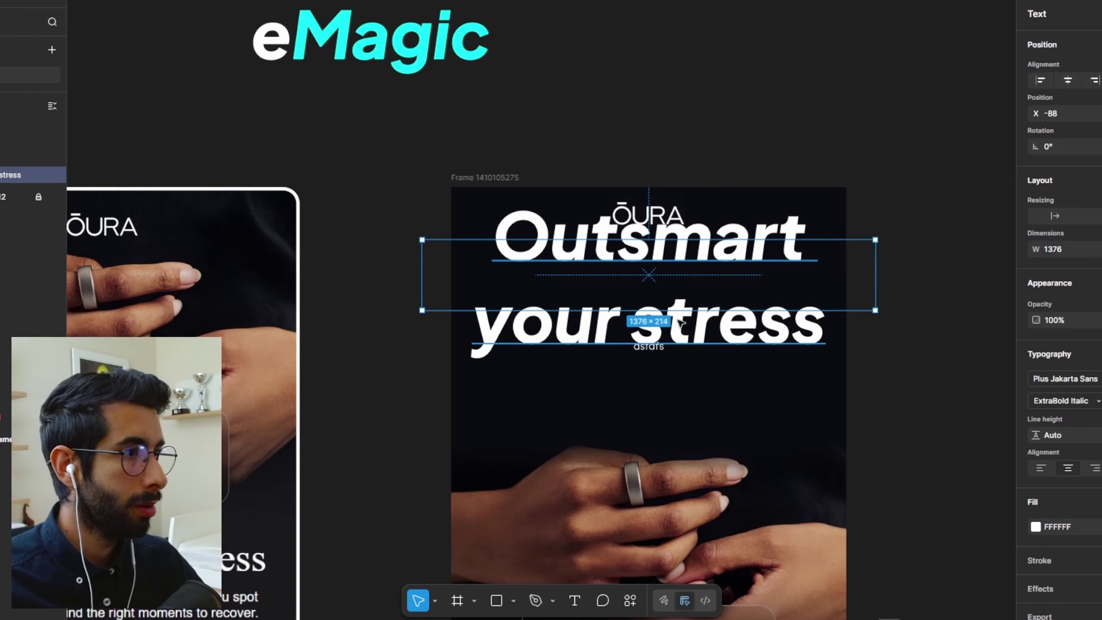
click(801, 143)
drag(679, 259, 674, 276)
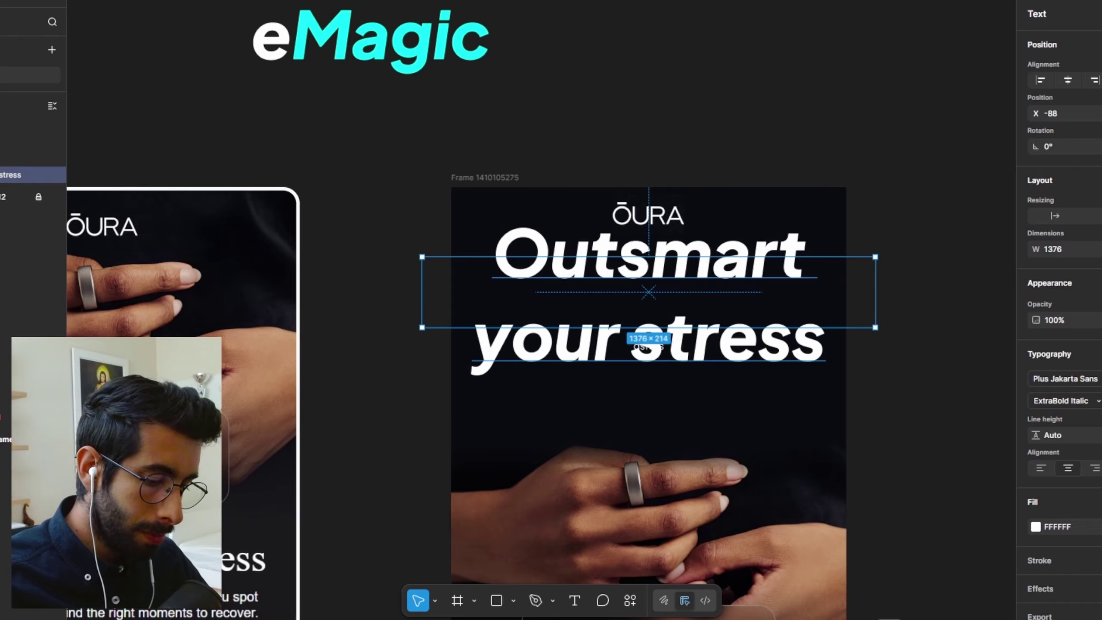
click(954, 385)
drag(648, 292, 649, 262)
click(898, 490)
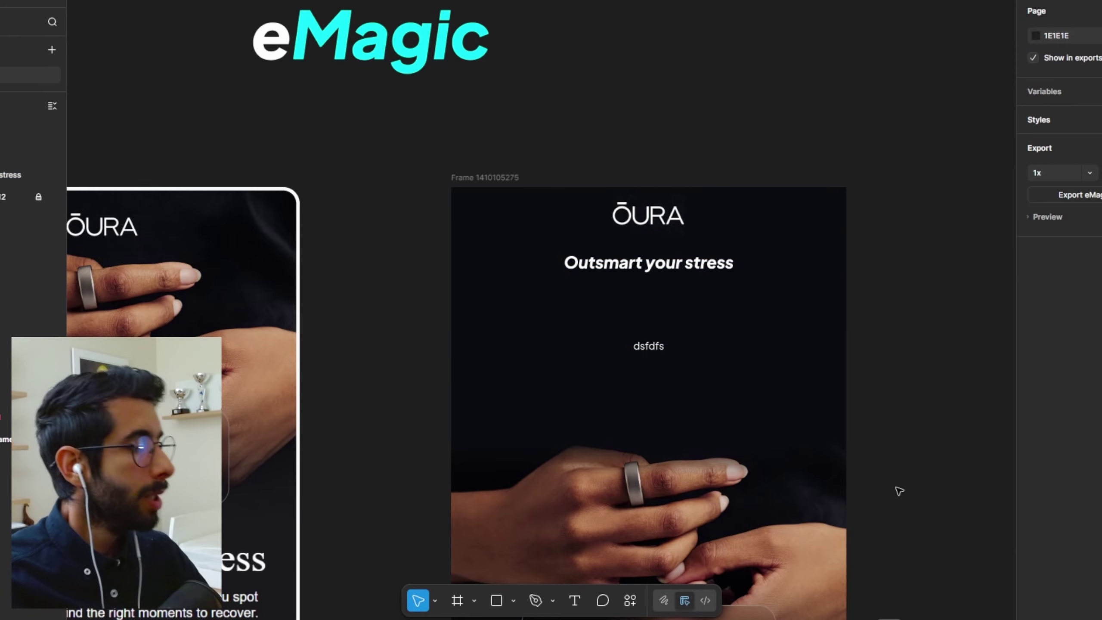
Step: Change the headline's font to Instrument Serif
click(702, 296)
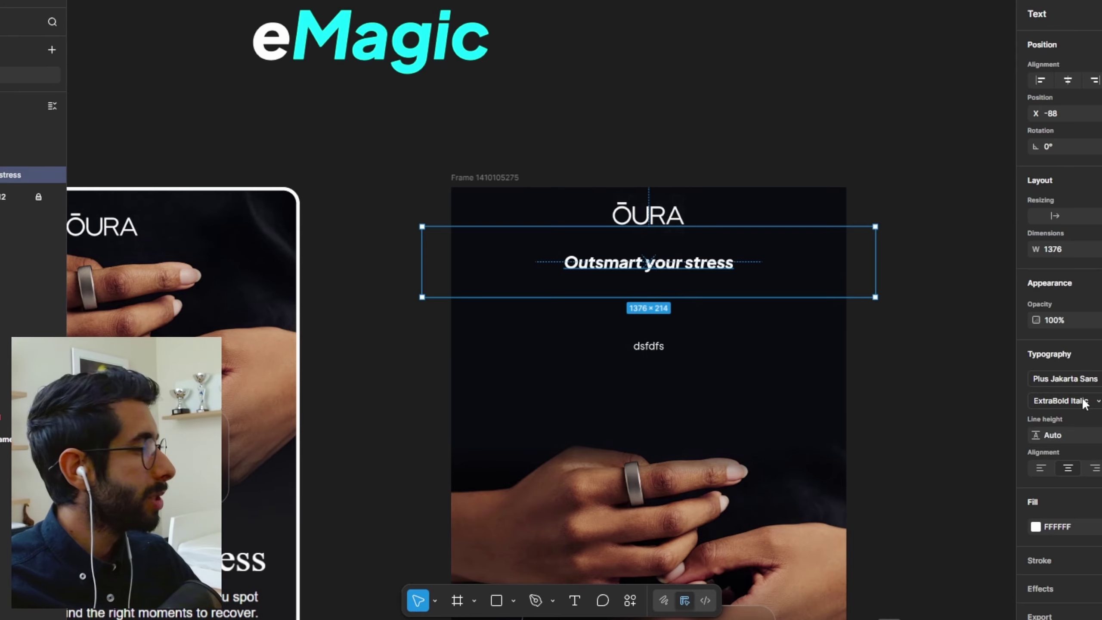
click(1057, 384)
text(intru)
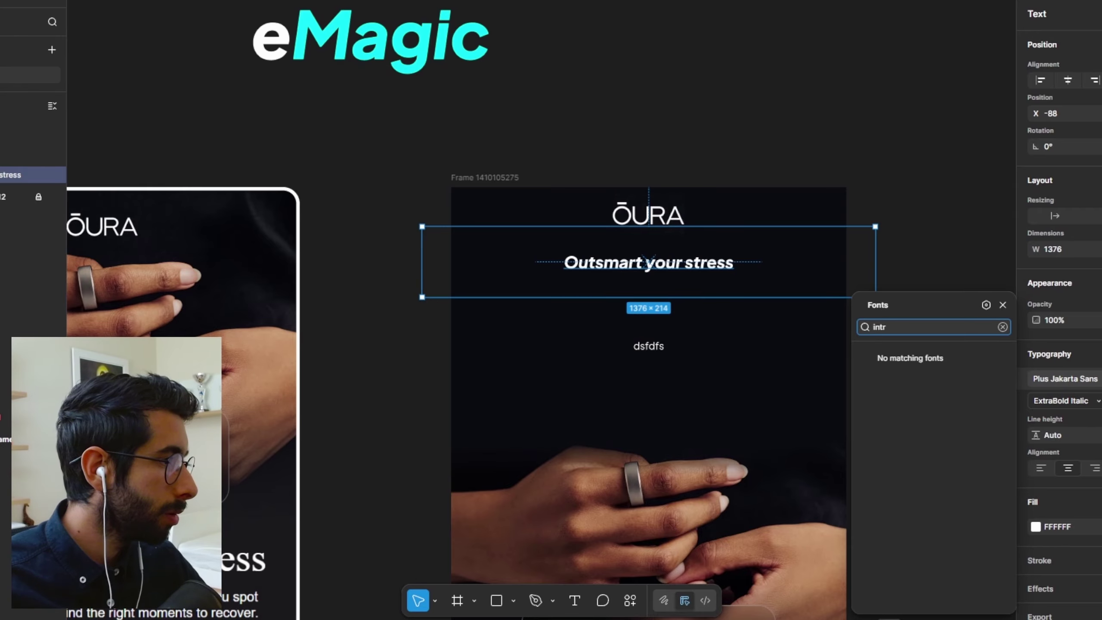
key(BackSpace)
key(BackSpace)
text(str)
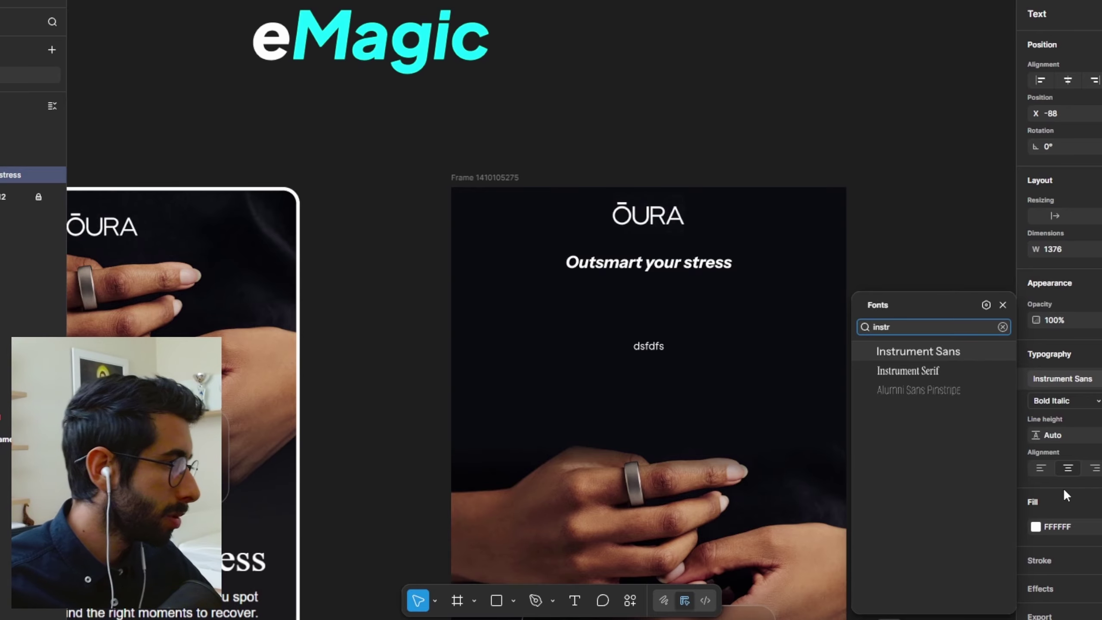
click(936, 368)
click(918, 261)
Step: Set the headline's font style to Regular
scroll(642, 261, up, 5)
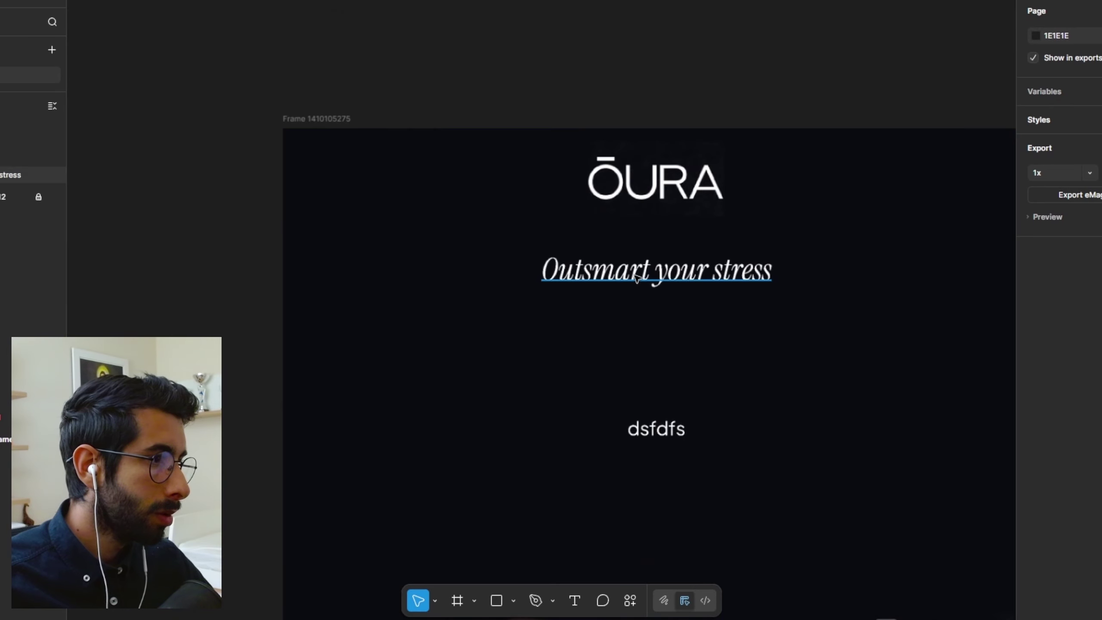
click(637, 278)
click(1091, 399)
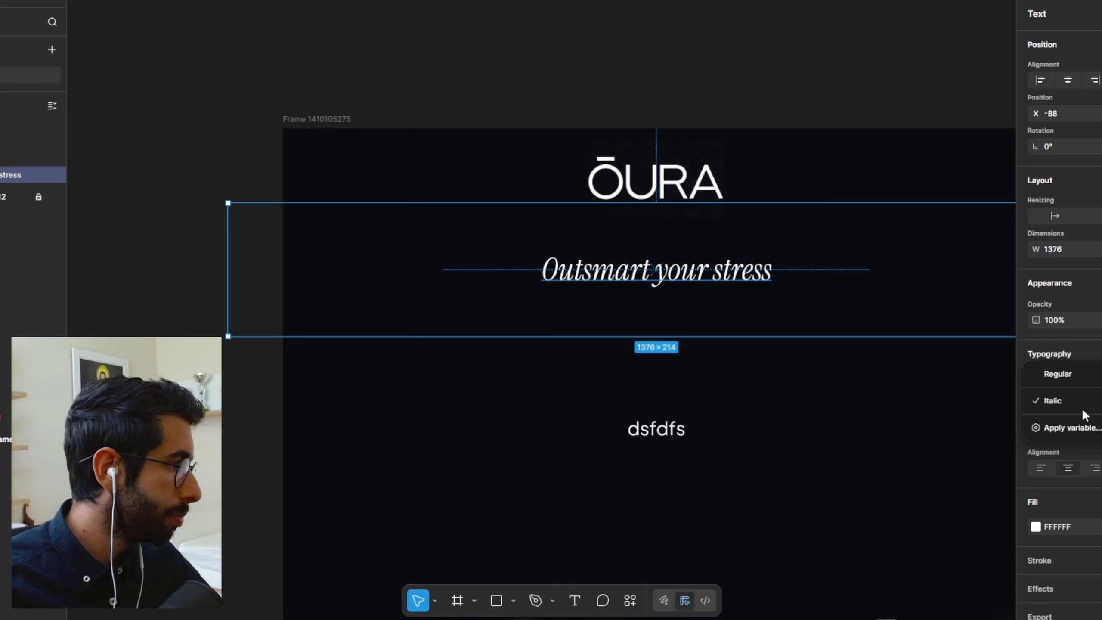
click(1065, 371)
click(721, 325)
scroll(721, 326, down, 3)
scroll(721, 325, down, 2)
scroll(556, 530, right, 2)
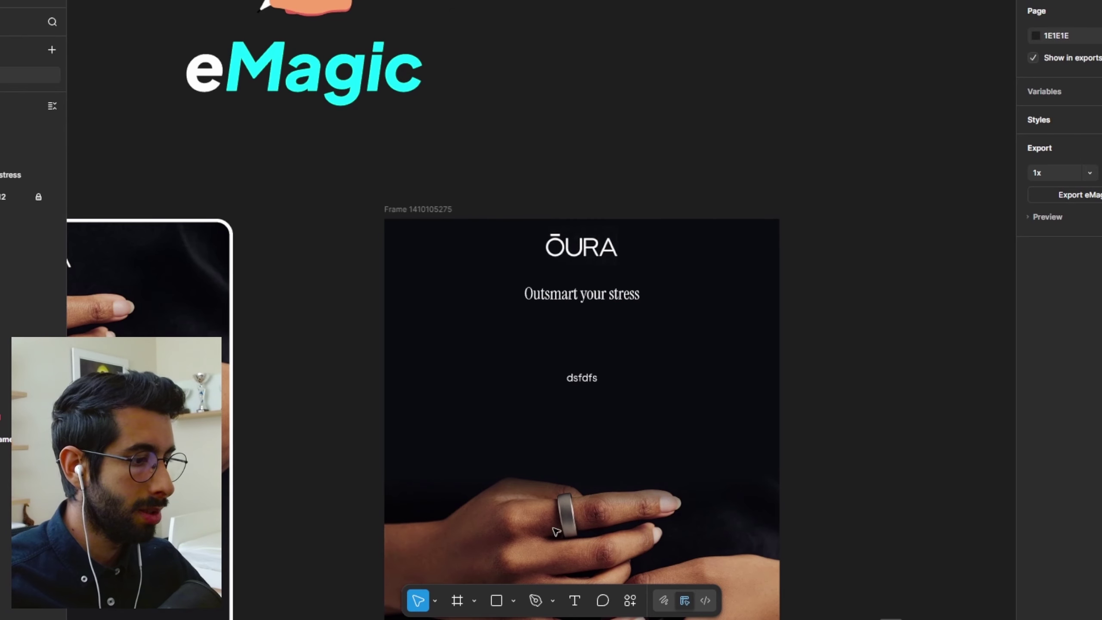
Step: Check the headline in the original email and enlarge the redesign's headline to slightly over half the frame's width
key(super+Tab)
click(830, 345)
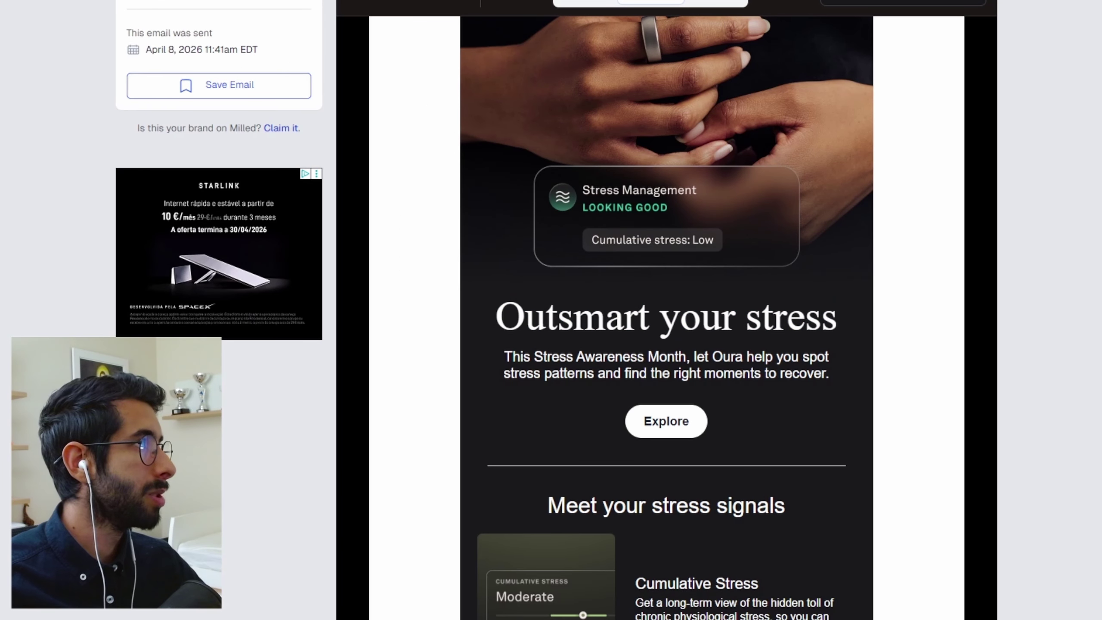
key(super+Tab)
scroll(576, 265, up, 3)
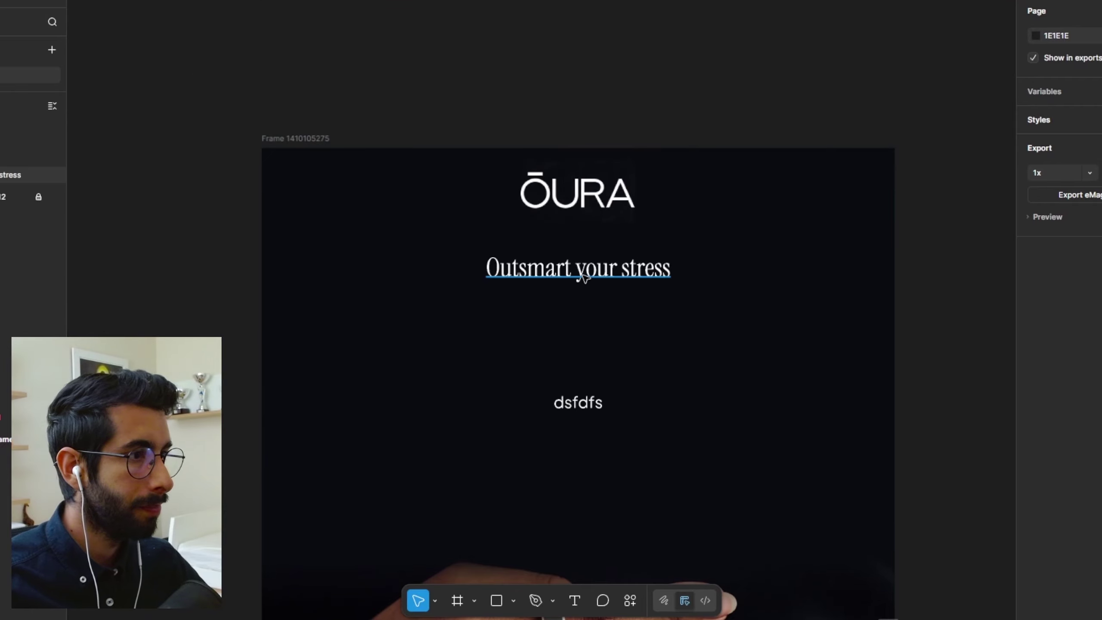
click(577, 268)
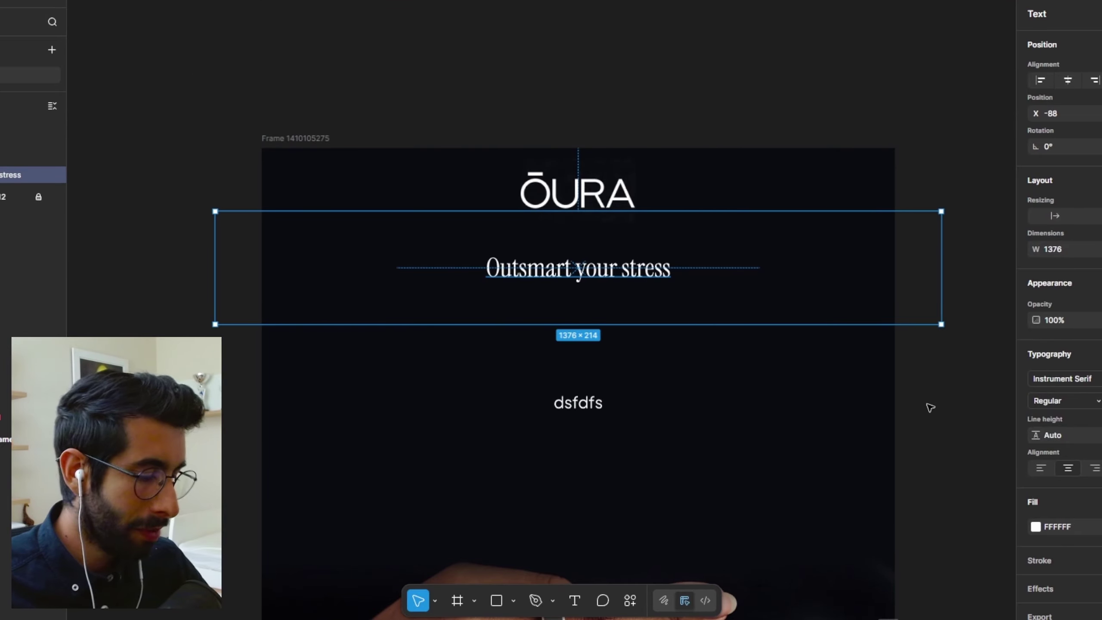
click(768, 60)
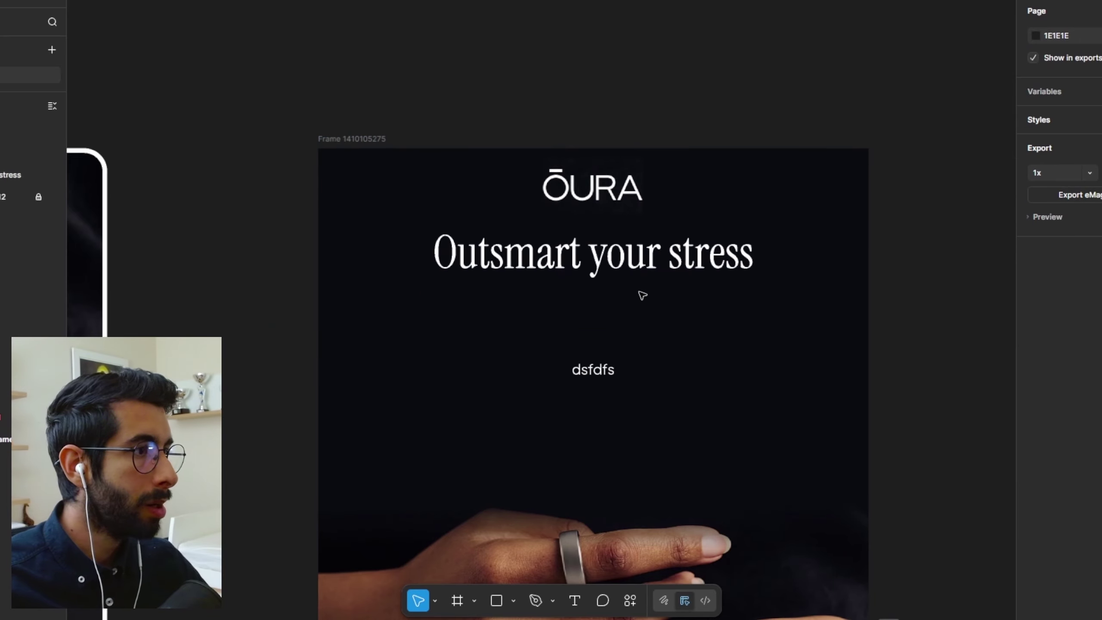
Step: Make the word "Outsmart" Italic and enlarge the whole headline to about three quarters of the frame's width
drag(642, 296, 643, 306)
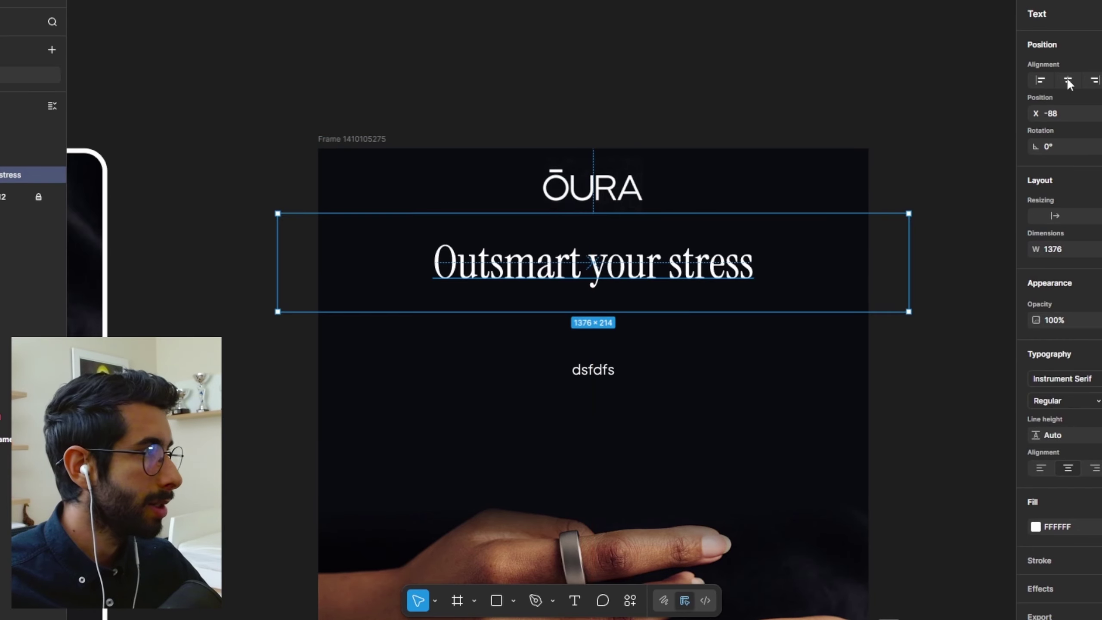
drag(581, 262, 432, 256)
click(681, 71)
double_click(581, 252)
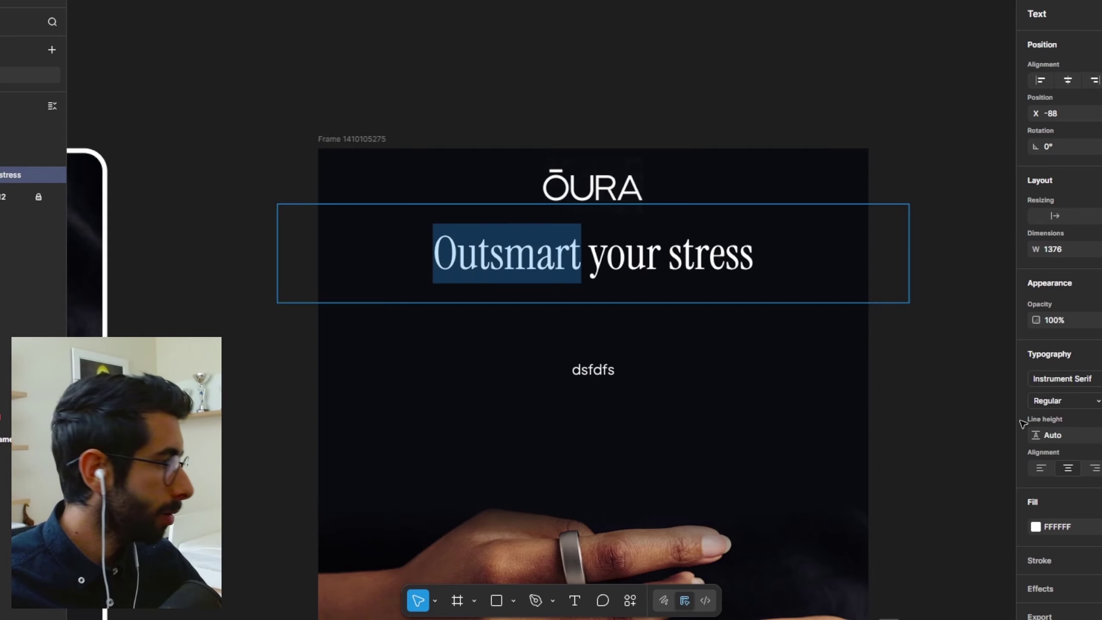
click(1060, 418)
click(1052, 427)
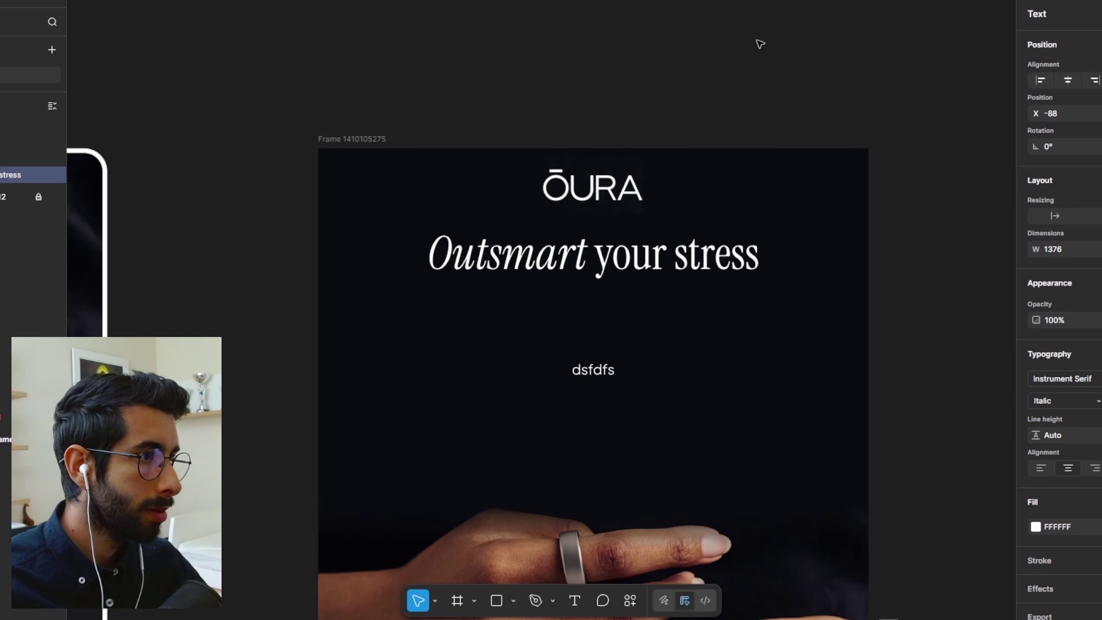
click(758, 42)
click(635, 278)
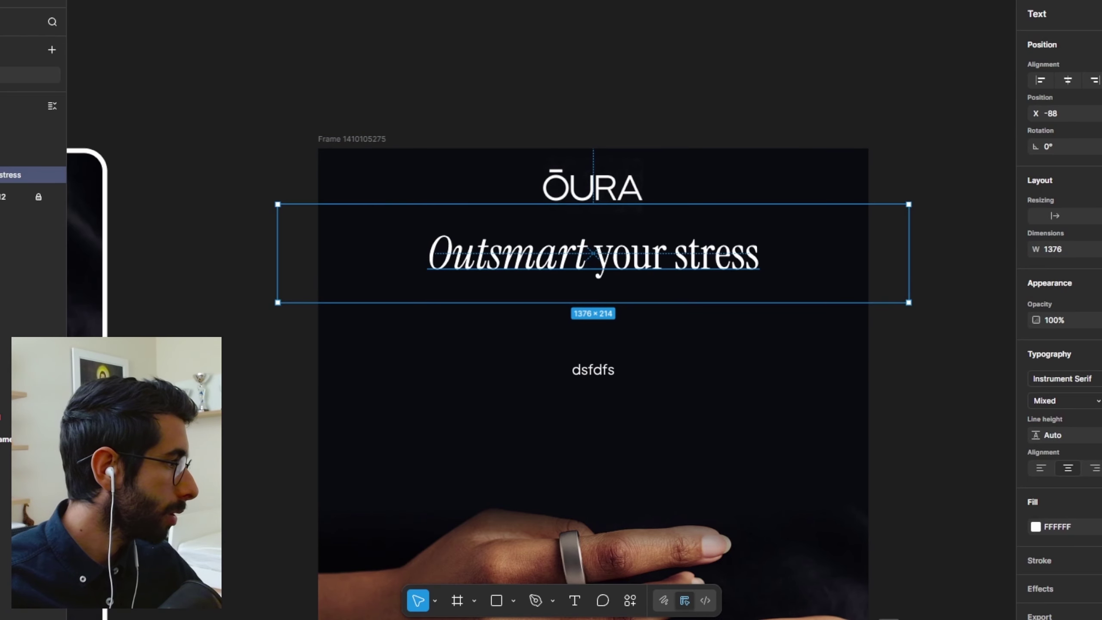
click(722, 113)
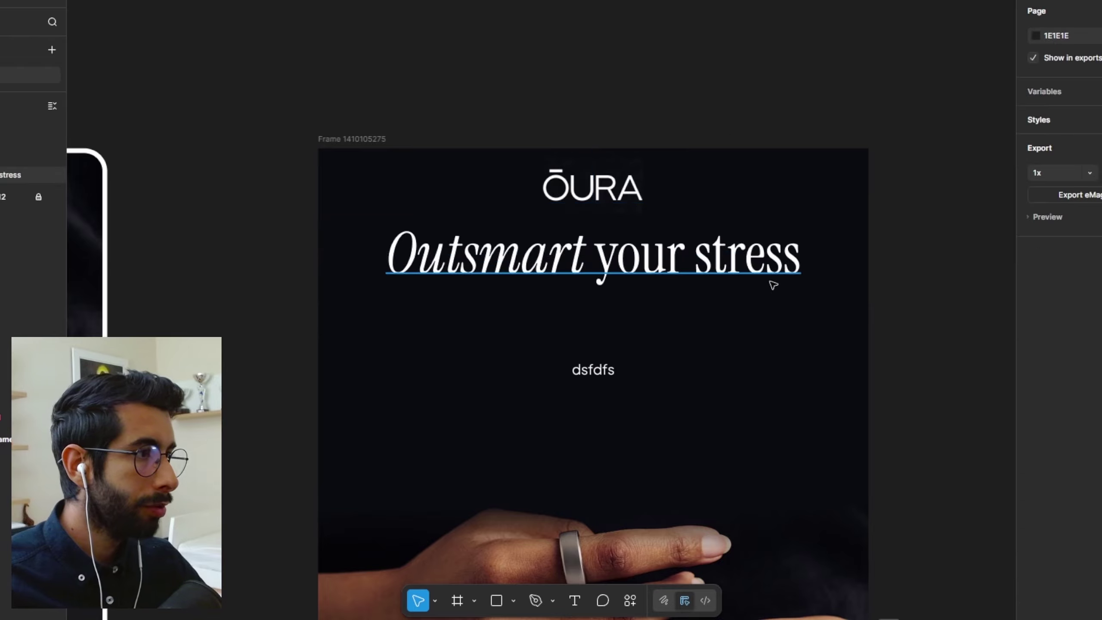
scroll(751, 312, down, 3)
double_click(652, 284)
click(651, 285)
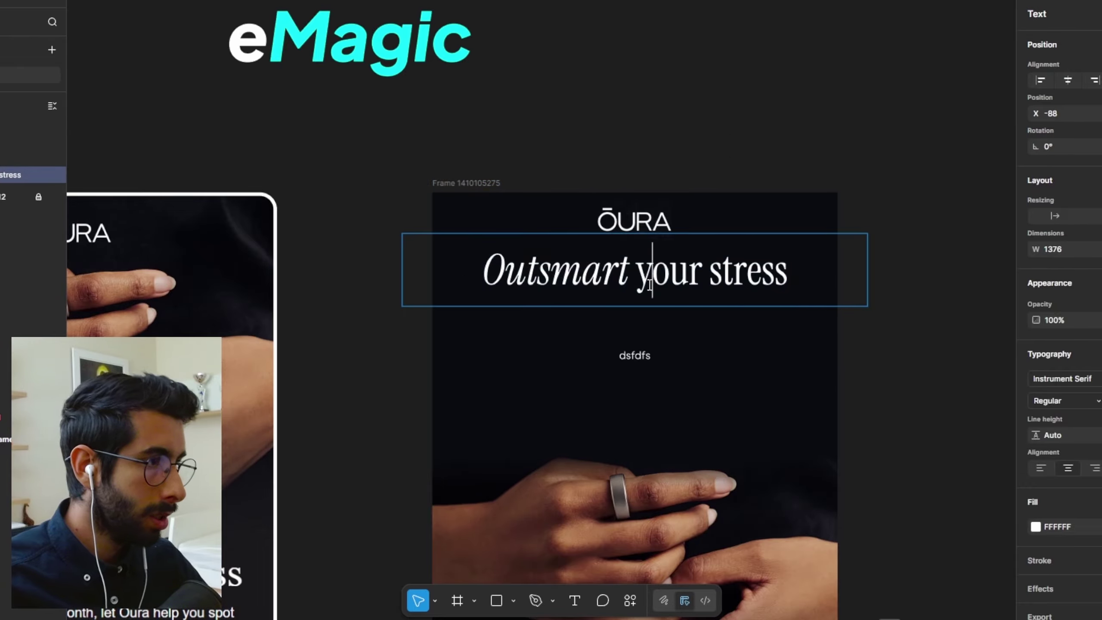
key(Return)
key(BackSpace)
key(Escape)
key(Escape)
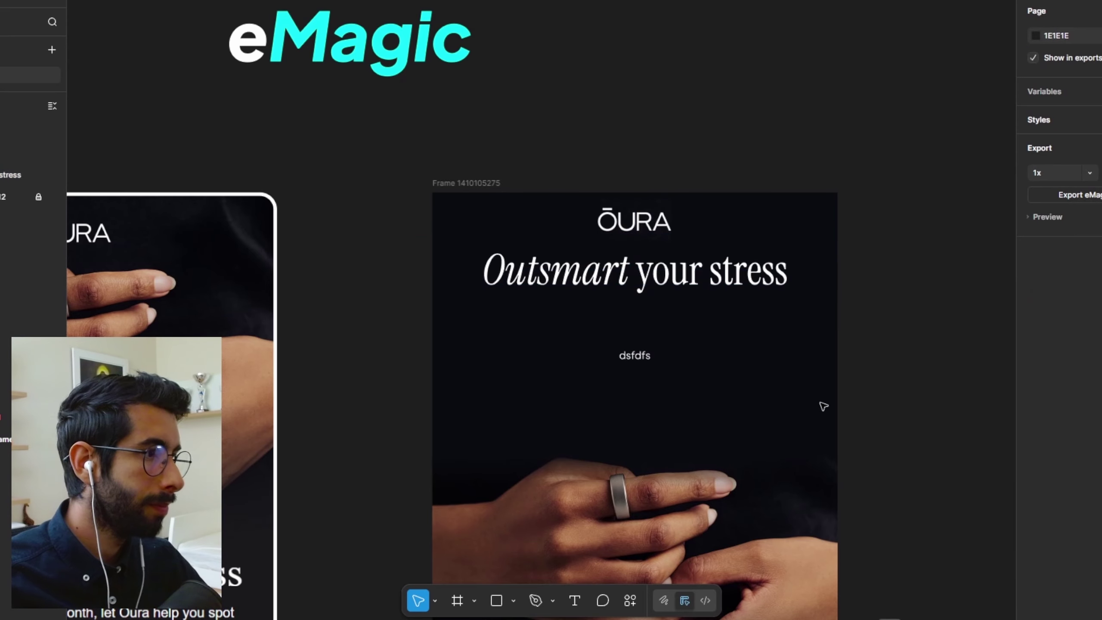
Step: Move the body placeholder up closer to the headline and replace its text with the original email's "This Stress Awareness Month" paragraph
drag(633, 361, 635, 332)
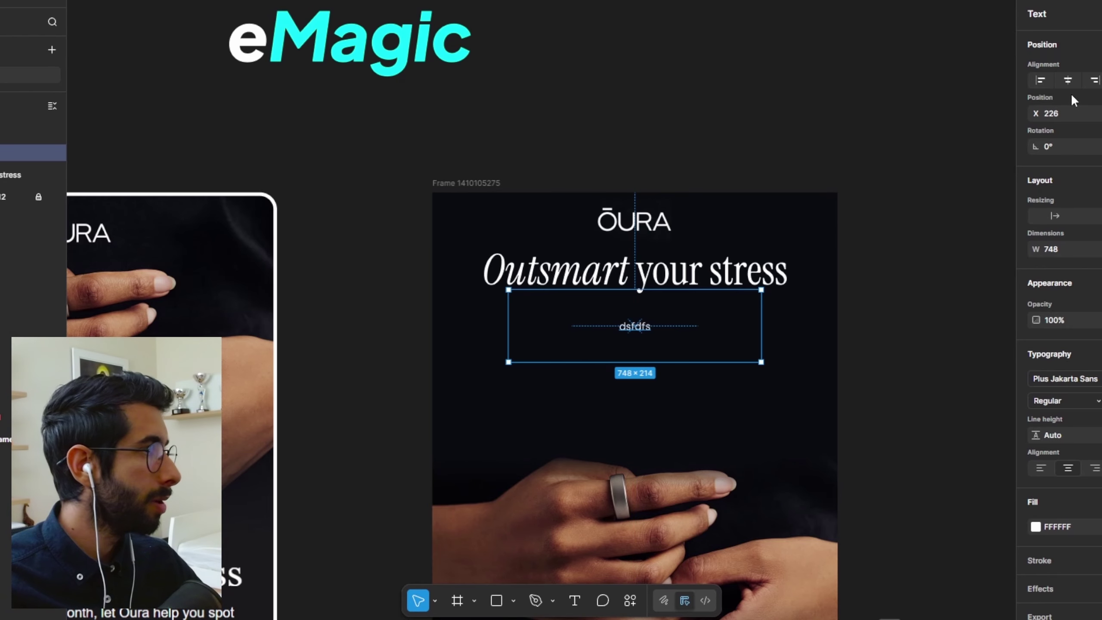
key(Escape)
key(super+Tab)
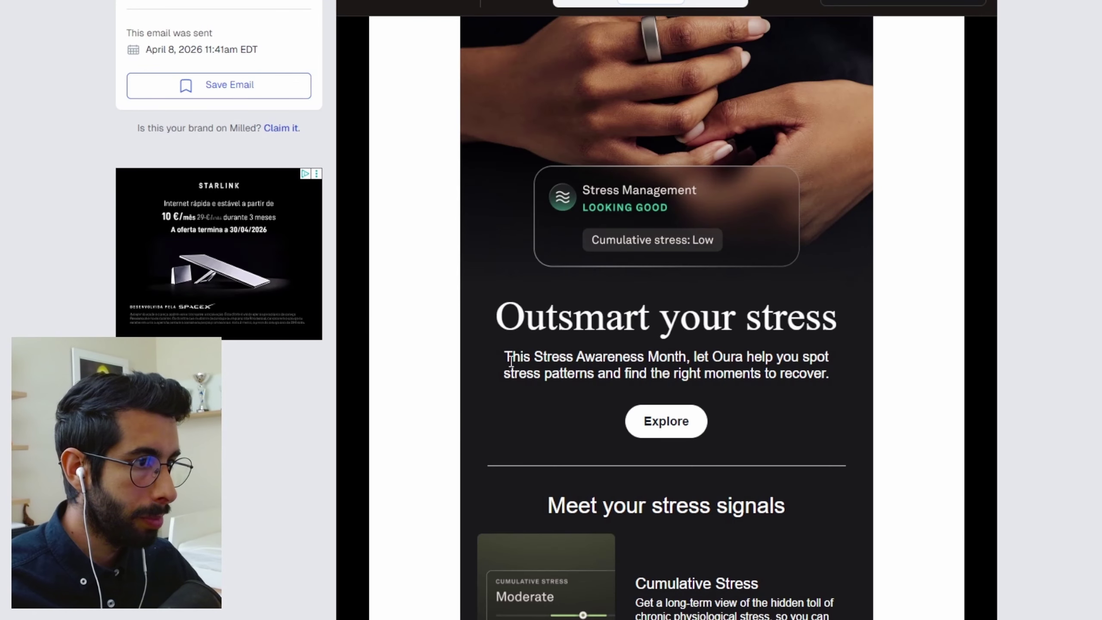
drag(504, 358, 830, 376)
key(super+c)
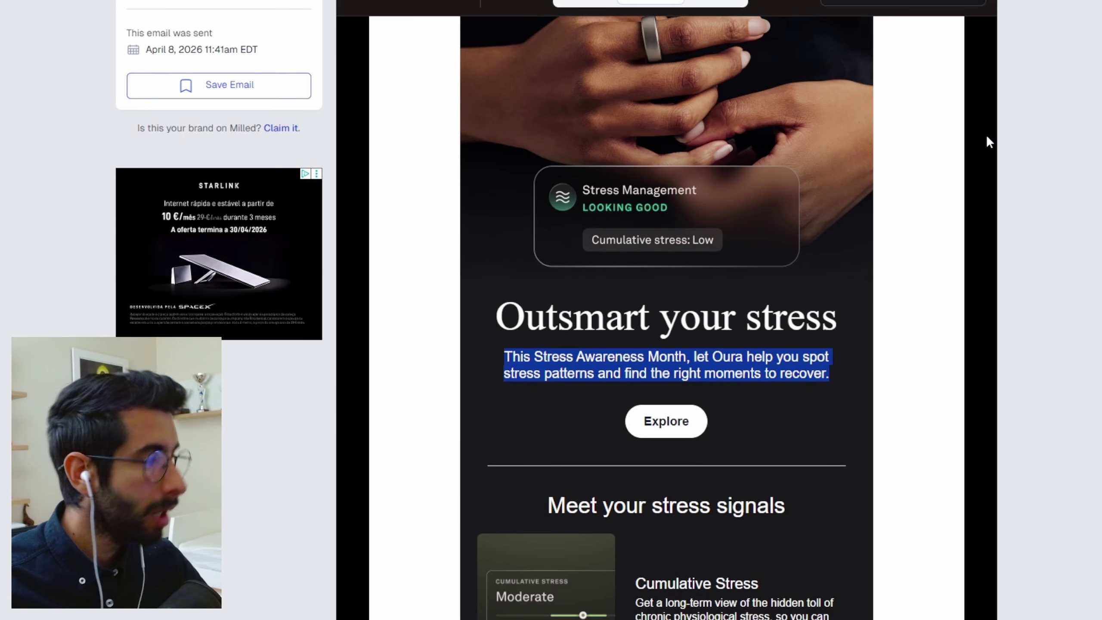
key(super+Tab)
double_click(641, 330)
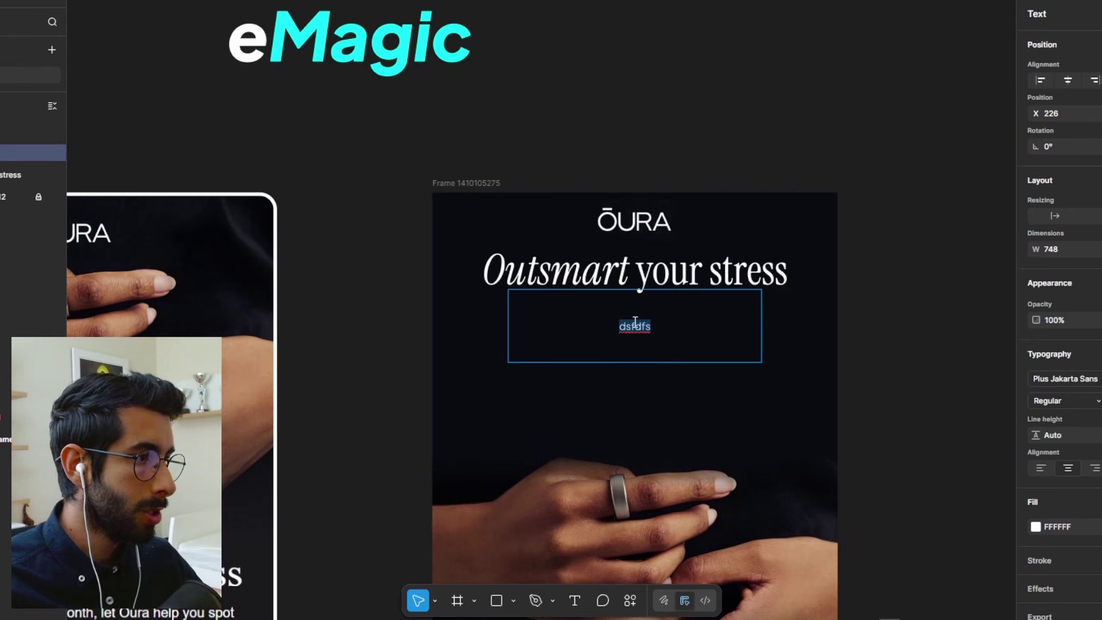
key(super+v)
key(Escape)
key(Escape)
scroll(897, 334, up, 3)
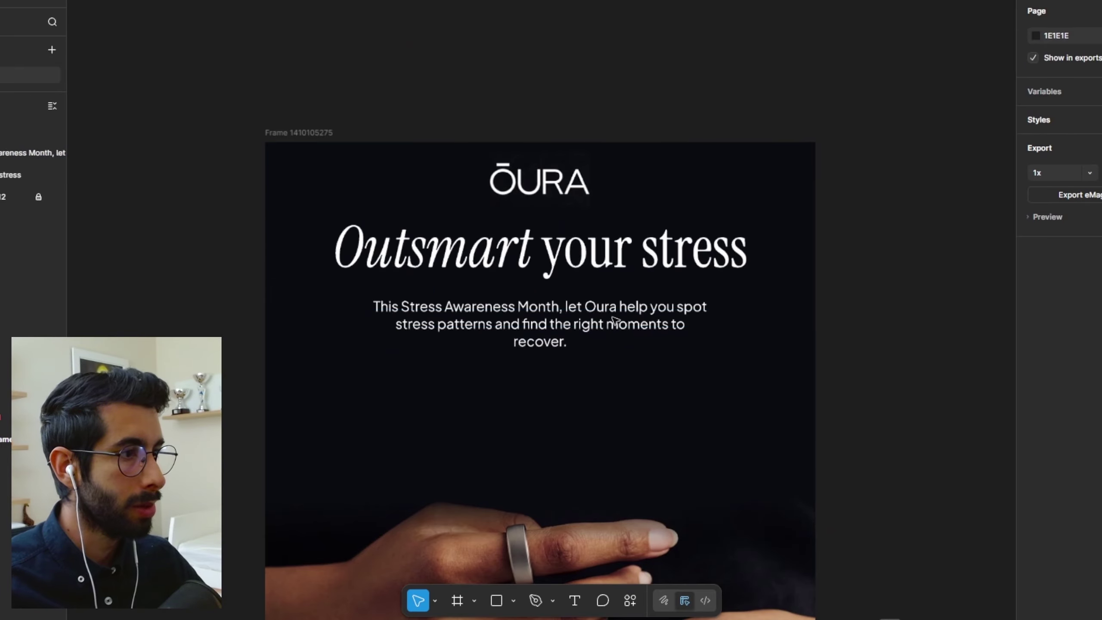
Step: Slightly enlarge the body paragraph's text and move the paragraph a little further down from the headline
click(536, 321)
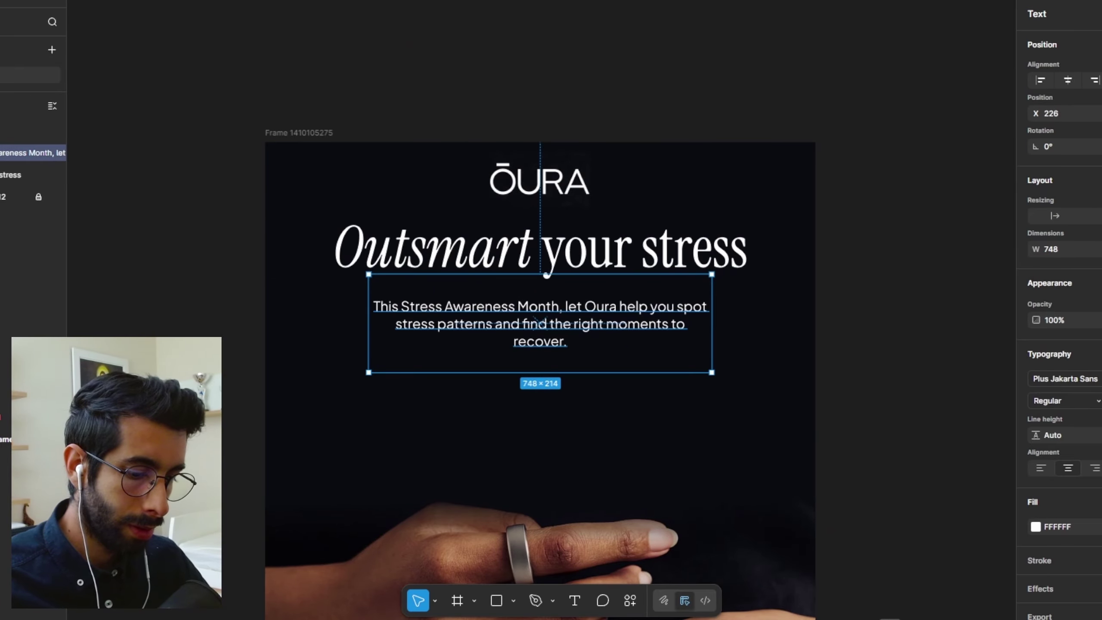
click(914, 419)
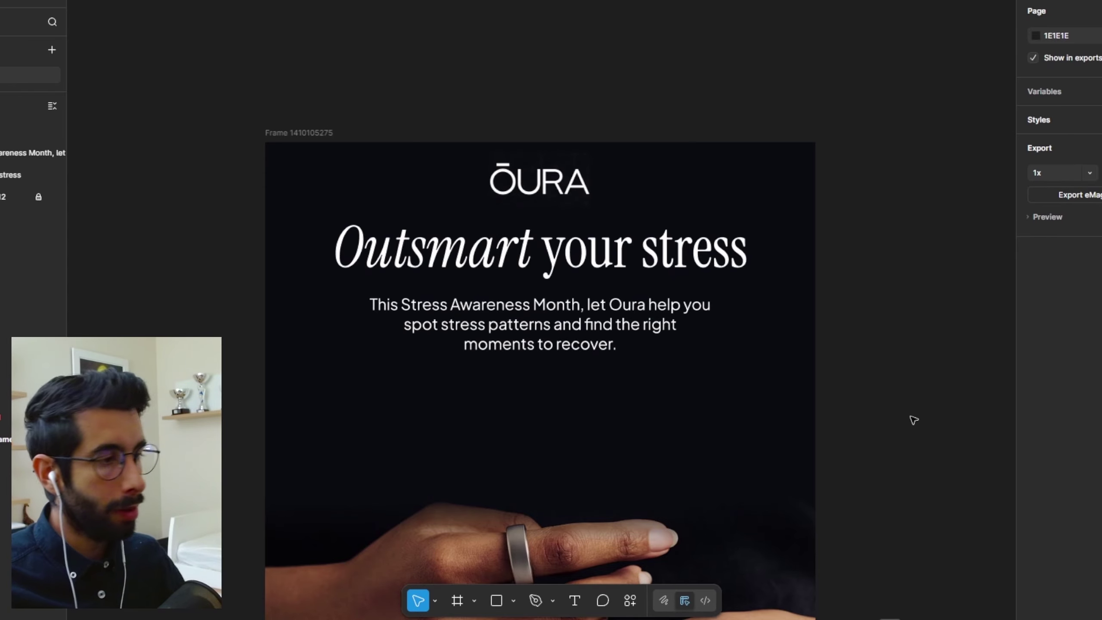
scroll(894, 408, up, 5)
click(535, 266)
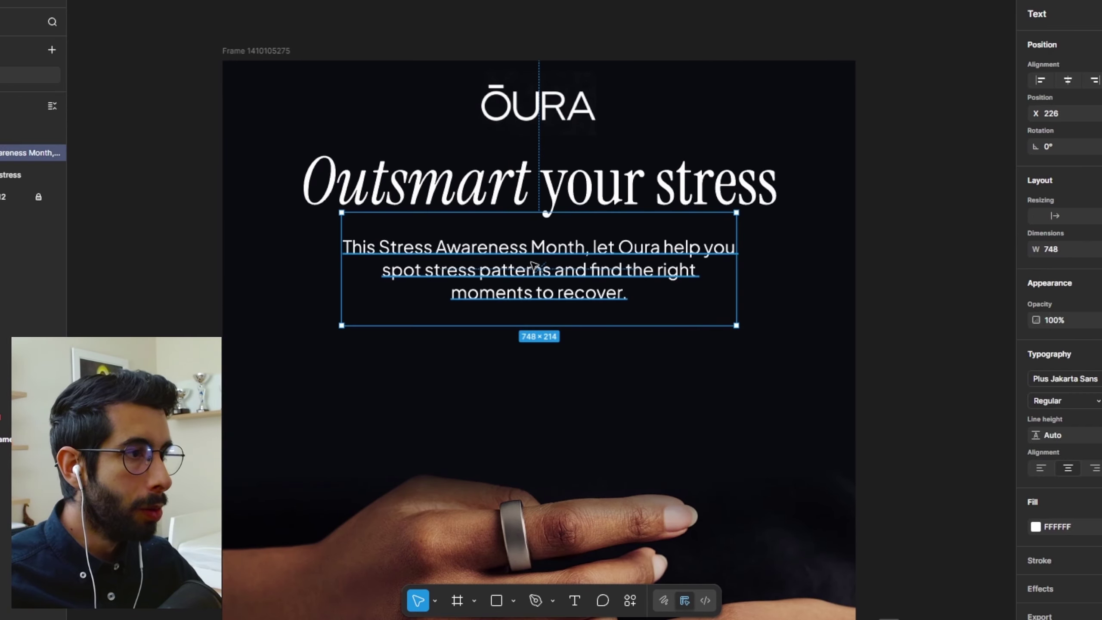
drag(535, 266, 535, 273)
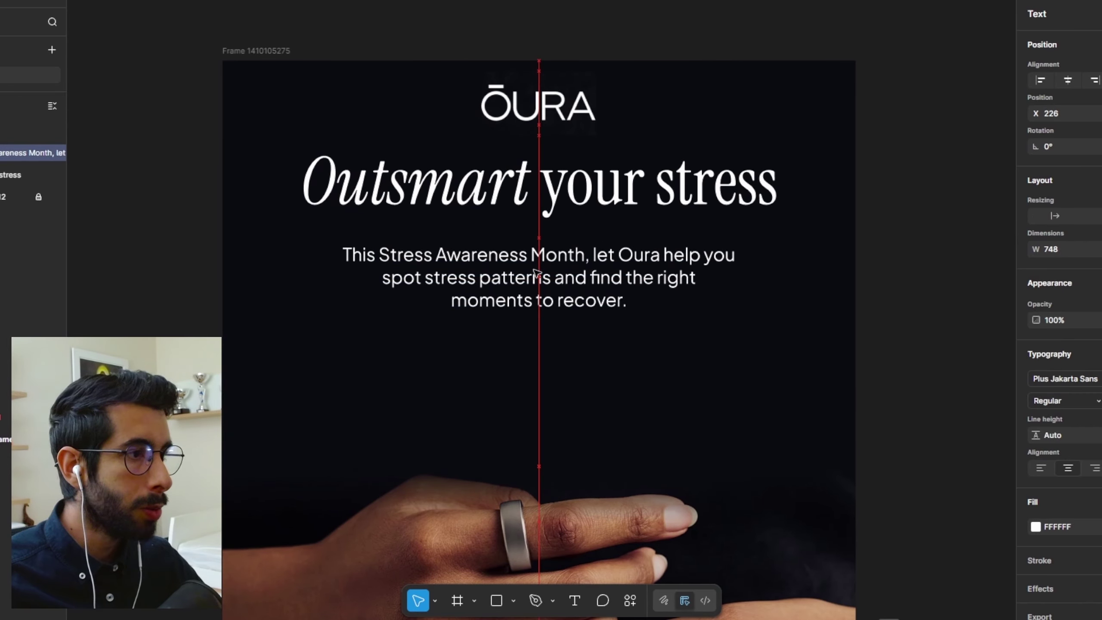
Step: Switch to Oura's website in the browser and examine the homepage's headline typography, from the membership section up to the hero banner
click(781, 11)
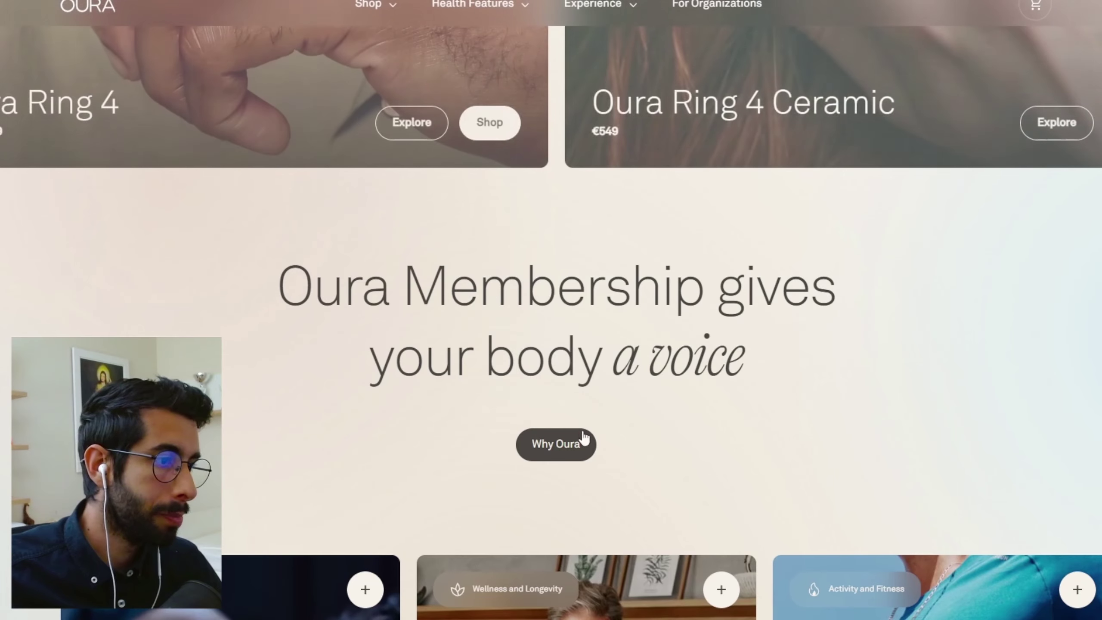
scroll(648, 483, up, 6)
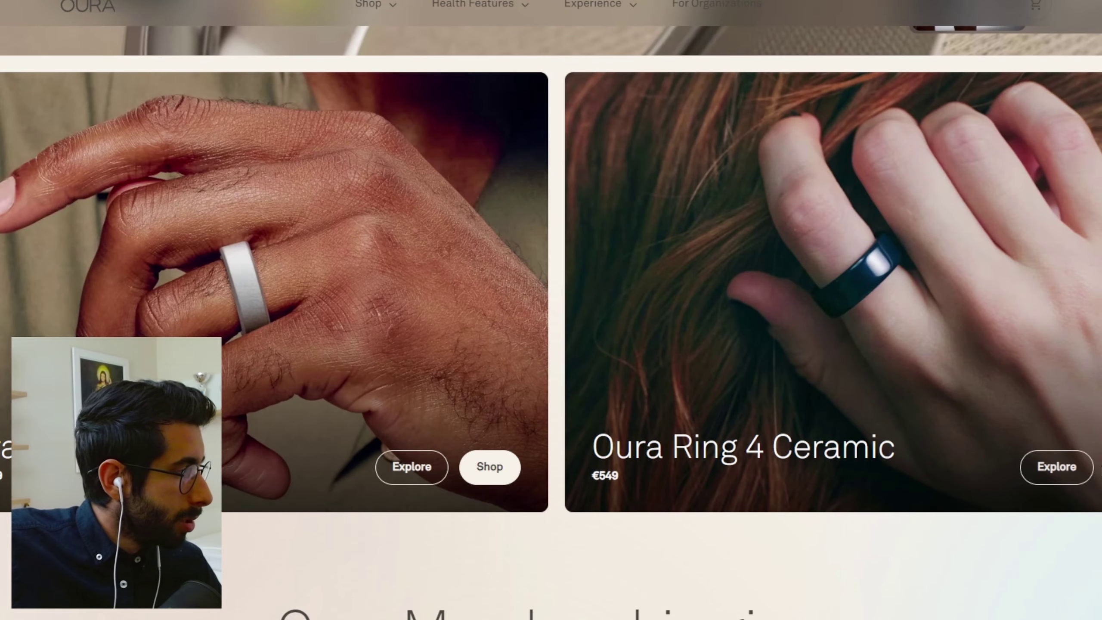
scroll(668, 480, up, 7)
scroll(226, 434, up, 1)
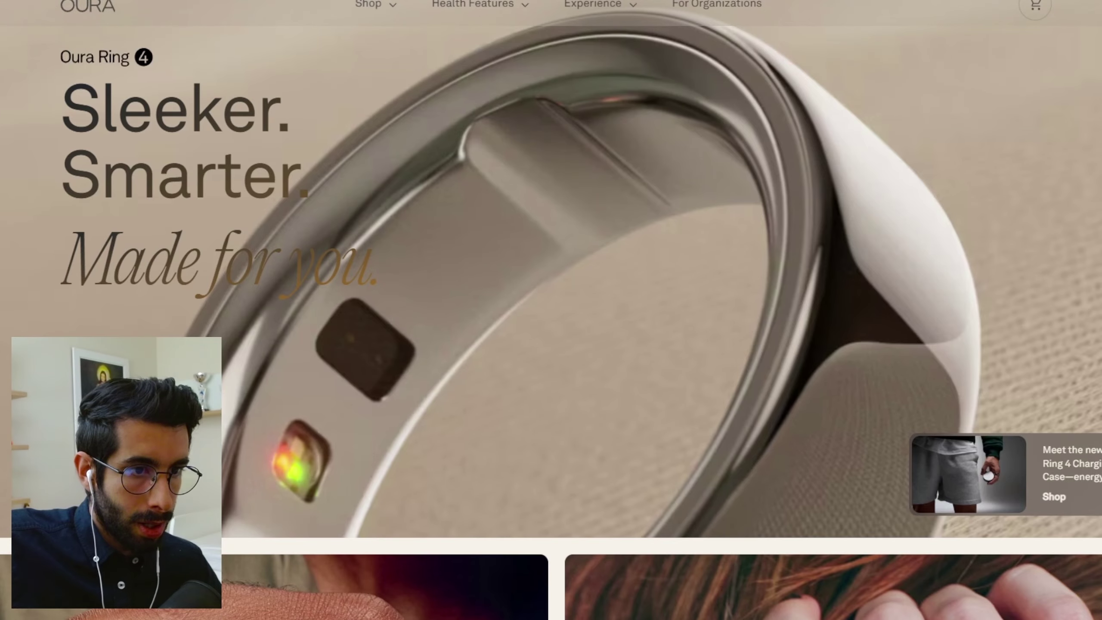
scroll(226, 434, up, 1)
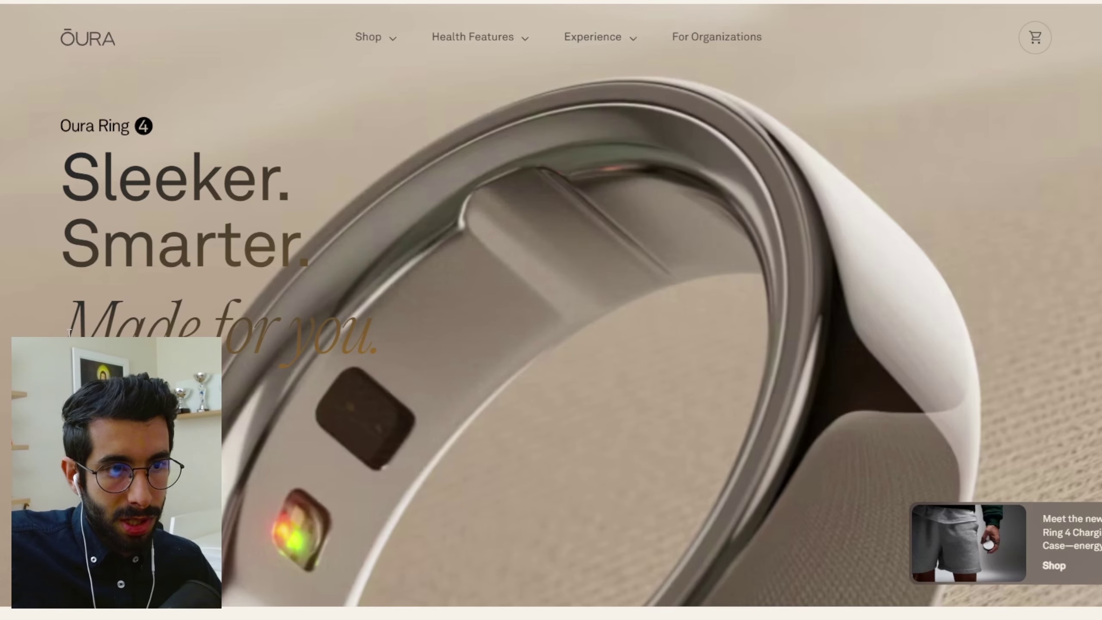
drag(70, 332, 408, 326)
click(503, 429)
scroll(277, 424, down, 1)
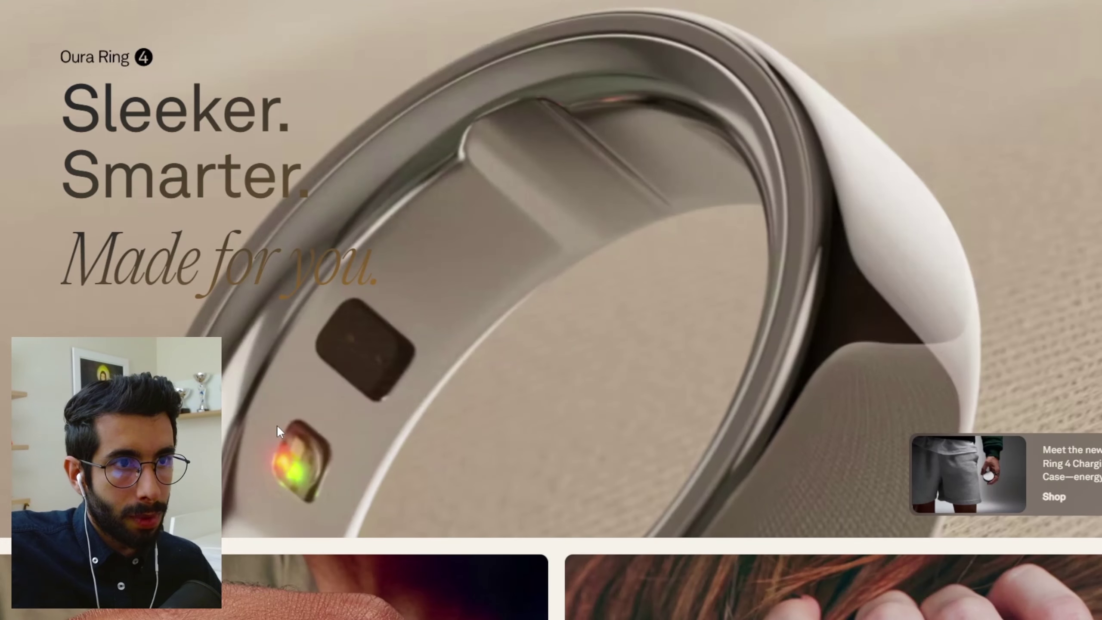
scroll(277, 424, up, 1)
scroll(174, 425, down, 1)
scroll(174, 391, down, 2)
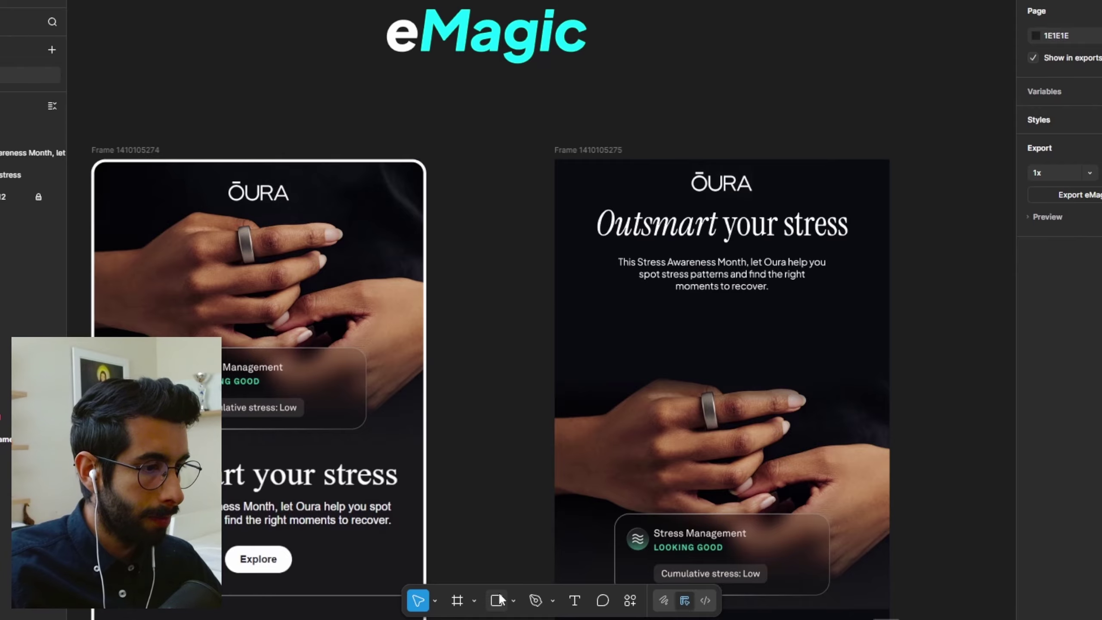
Step: Draw a button rectangle about 290 × 86 below the body paragraph and centre it horizontally in the redesign frame
click(497, 600)
scroll(775, 327, up, 5)
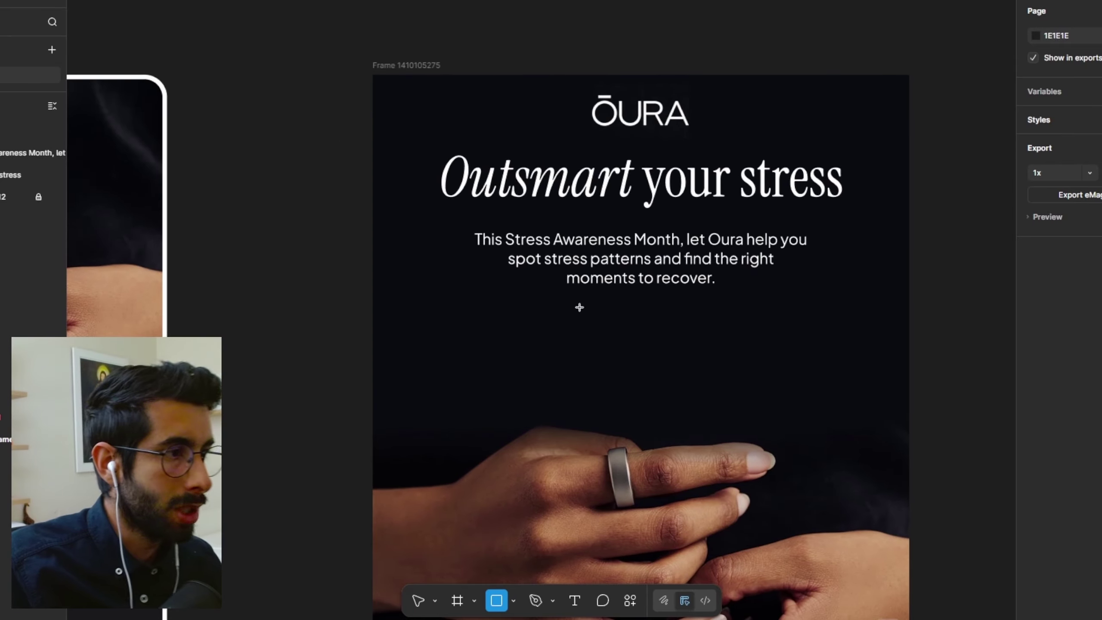
mouse_move(559, 305)
mouse_down()
mouse_move(716, 329)
mouse_move(657, 344)
mouse_move(690, 344)
mouse_up()
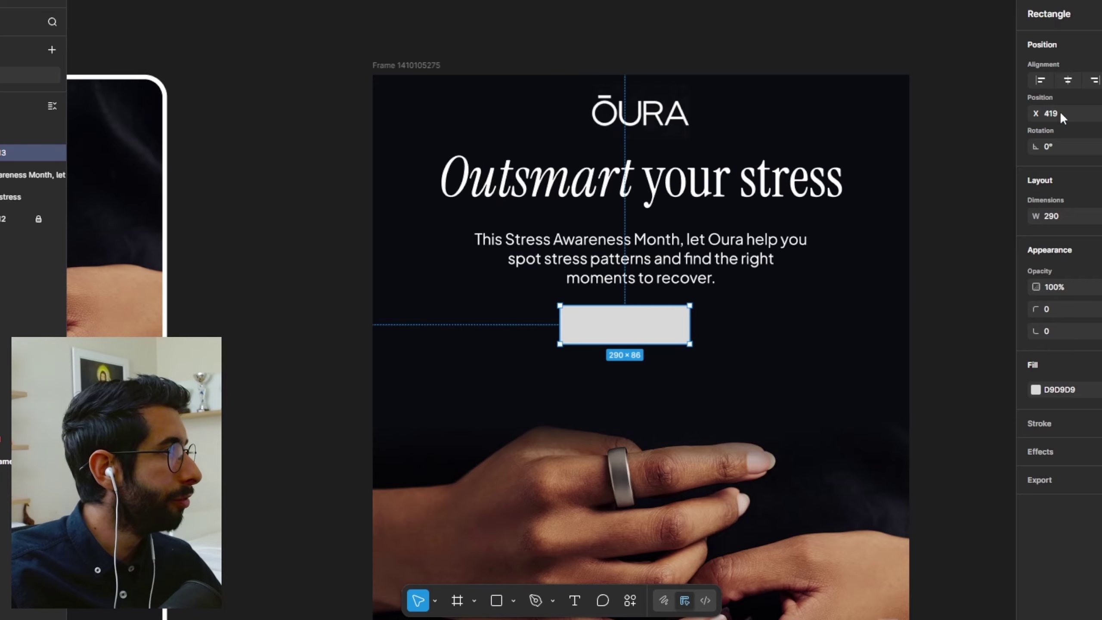
click(1067, 79)
Step: Round the button rectangle's corners to a radius of 50
click(963, 208)
click(652, 337)
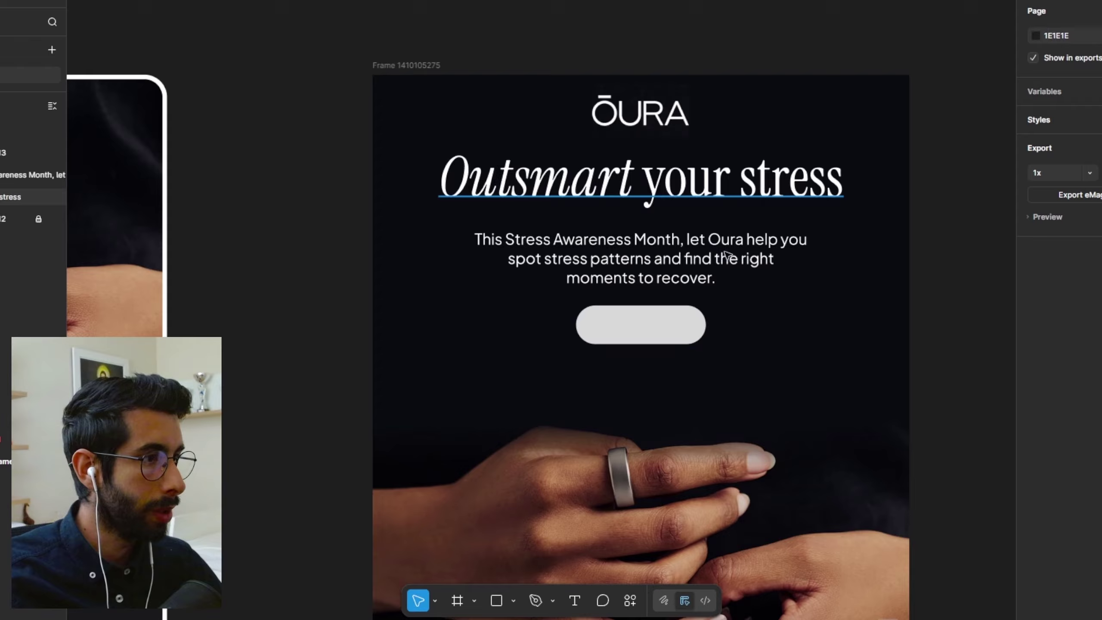
click(699, 326)
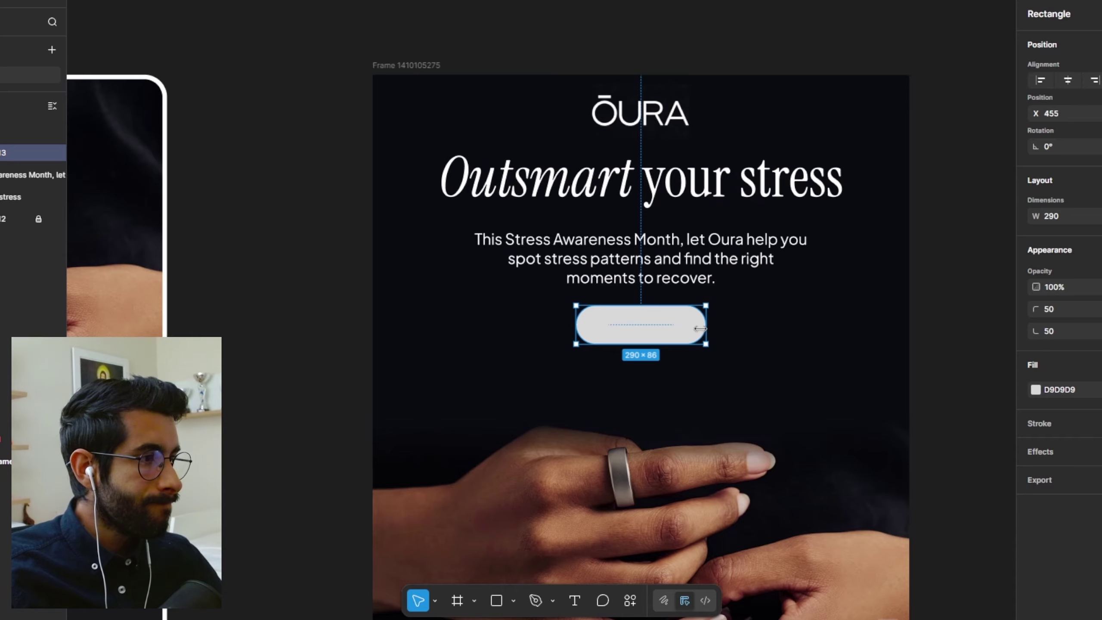
click(986, 299)
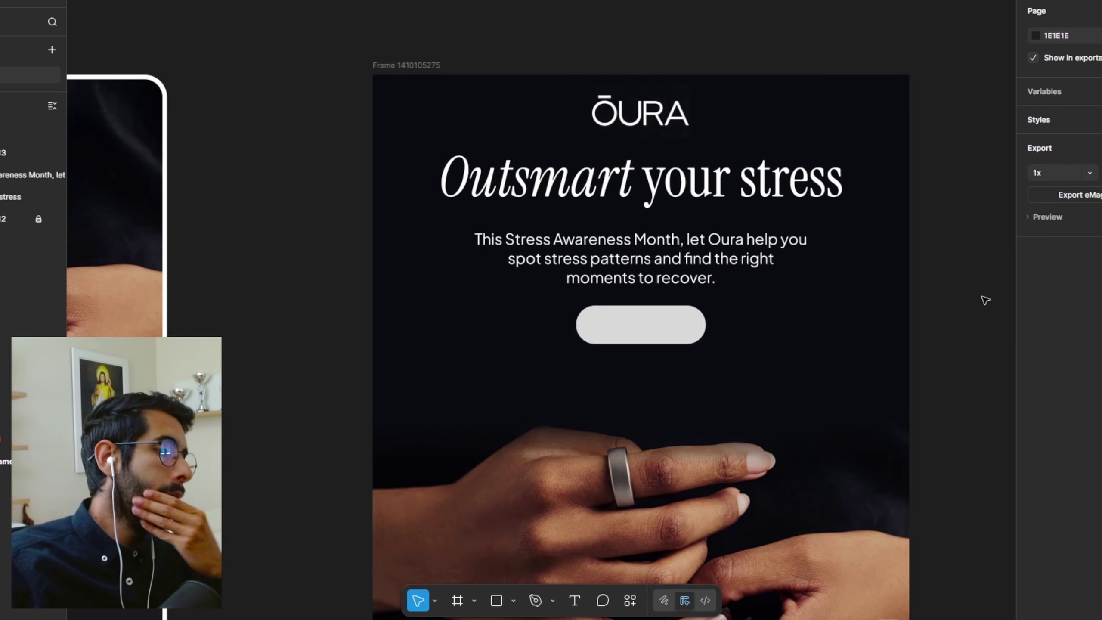
Step: Capture the "Why Oura" button area on Oura's website and place the screenshot above the redesign frame in Figma
scroll(841, 328, down, 5)
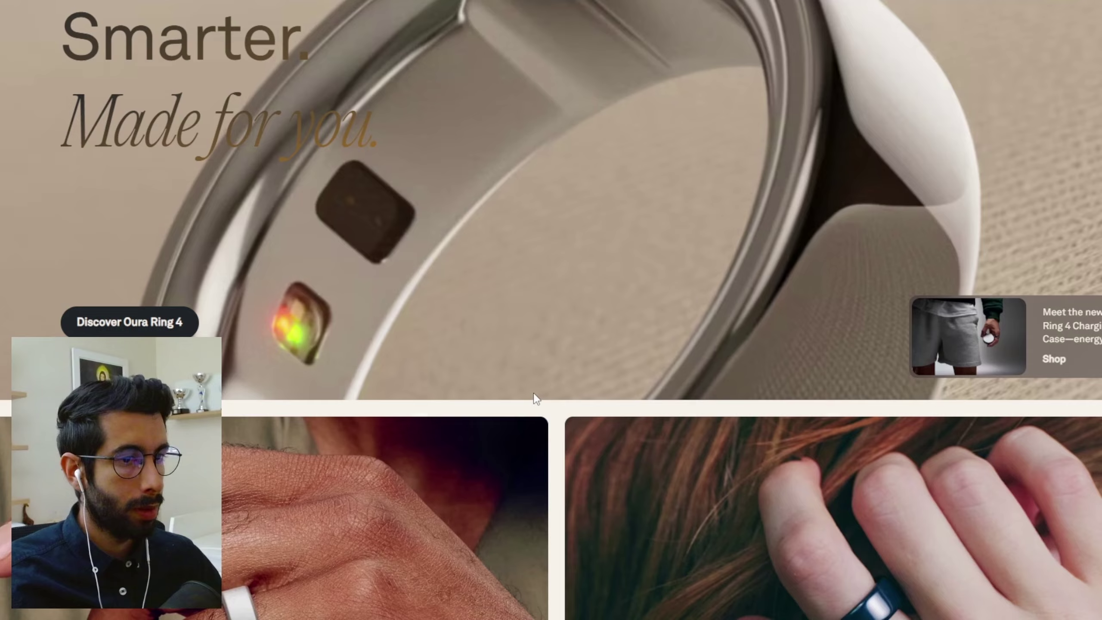
scroll(536, 399, down, 10)
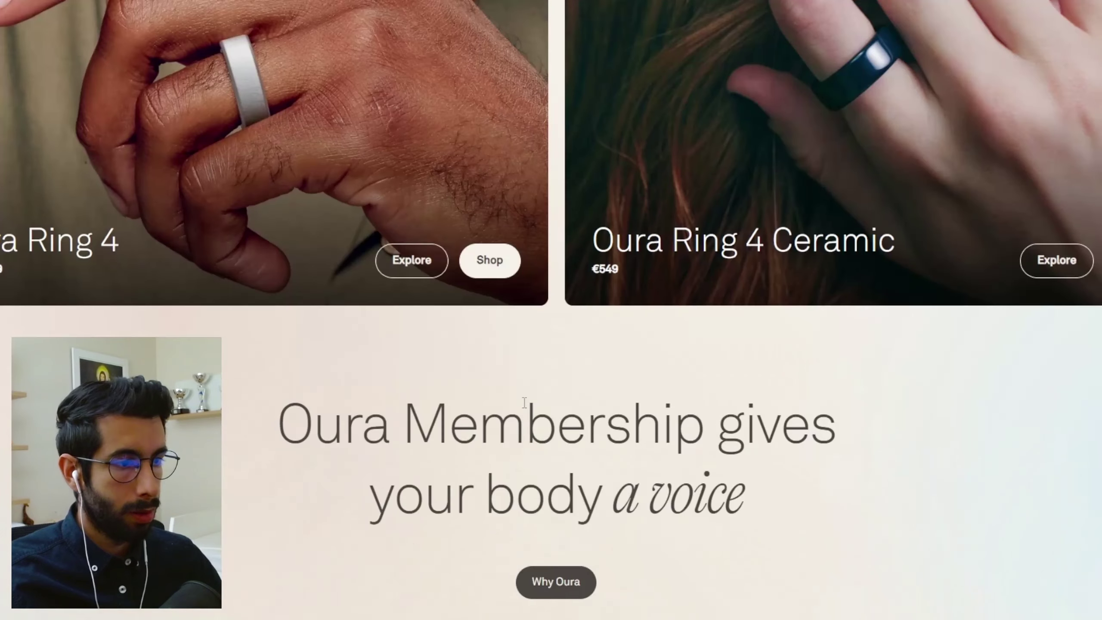
key(super+shift+s)
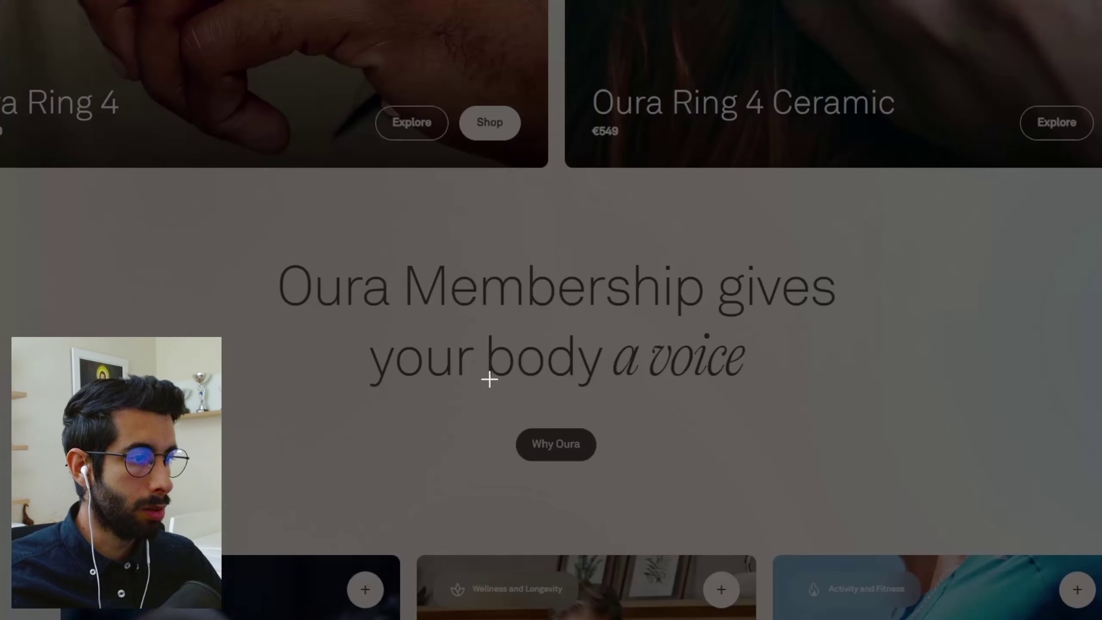
key(Escape)
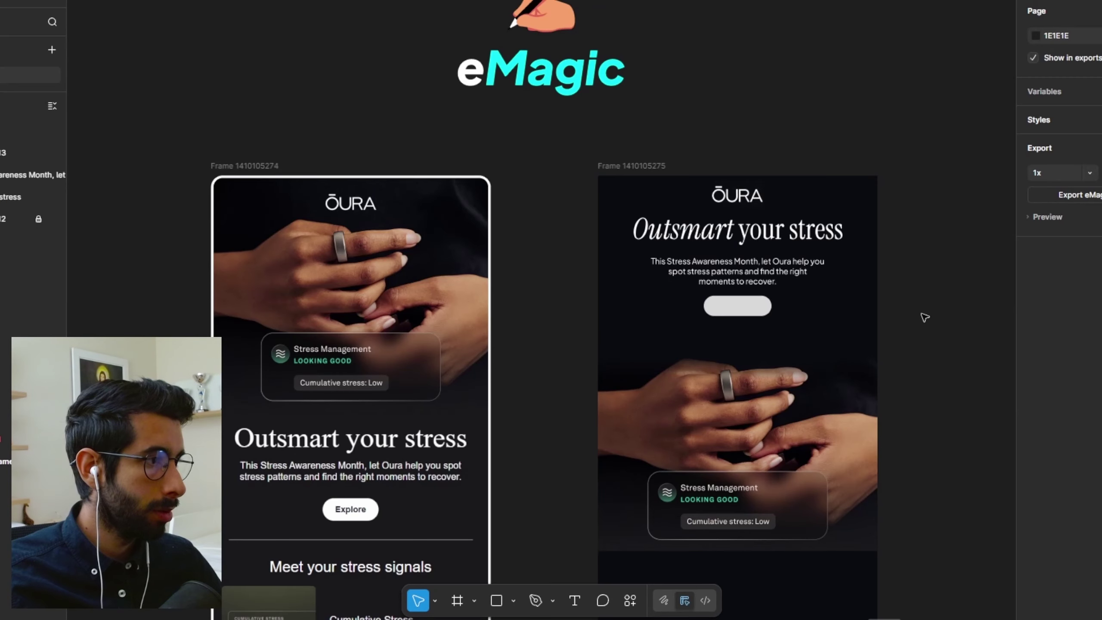
key(ctrl+v)
drag(542, 283, 816, 120)
Step: Fill the button shape with 4A4741 sampled from the screenshot's "Why Oura" button and delete the screenshot
click(737, 306)
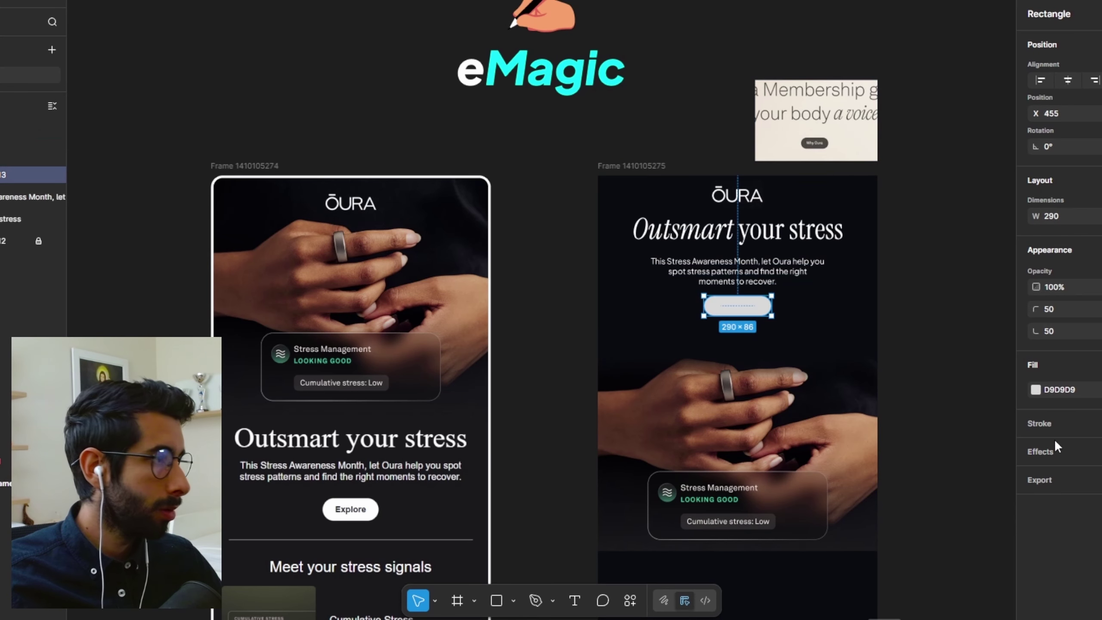
click(1036, 390)
click(871, 479)
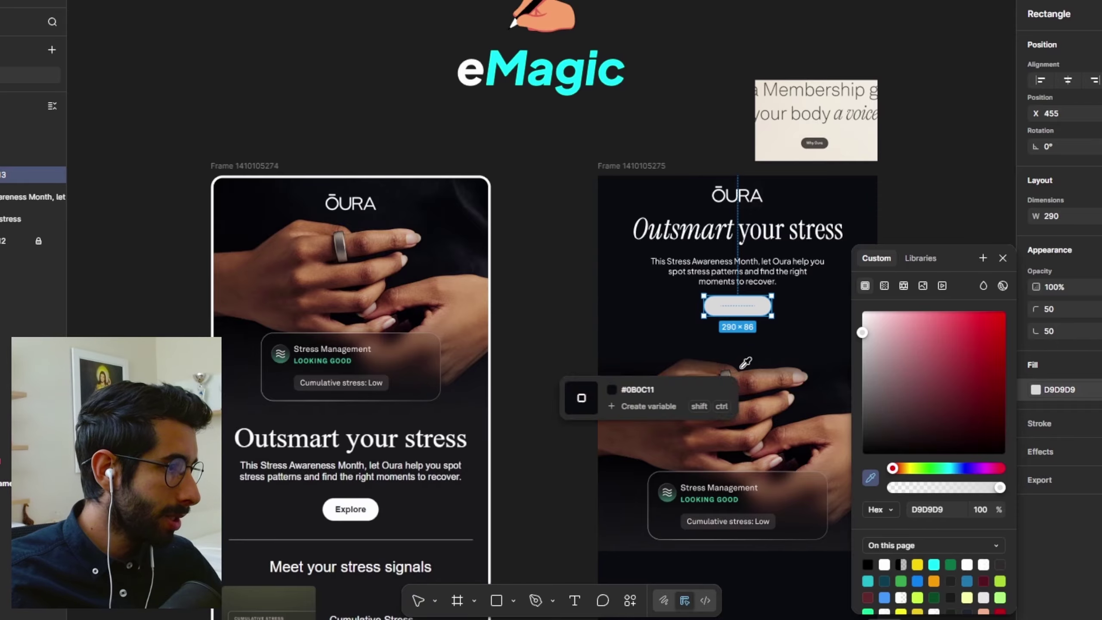
click(826, 142)
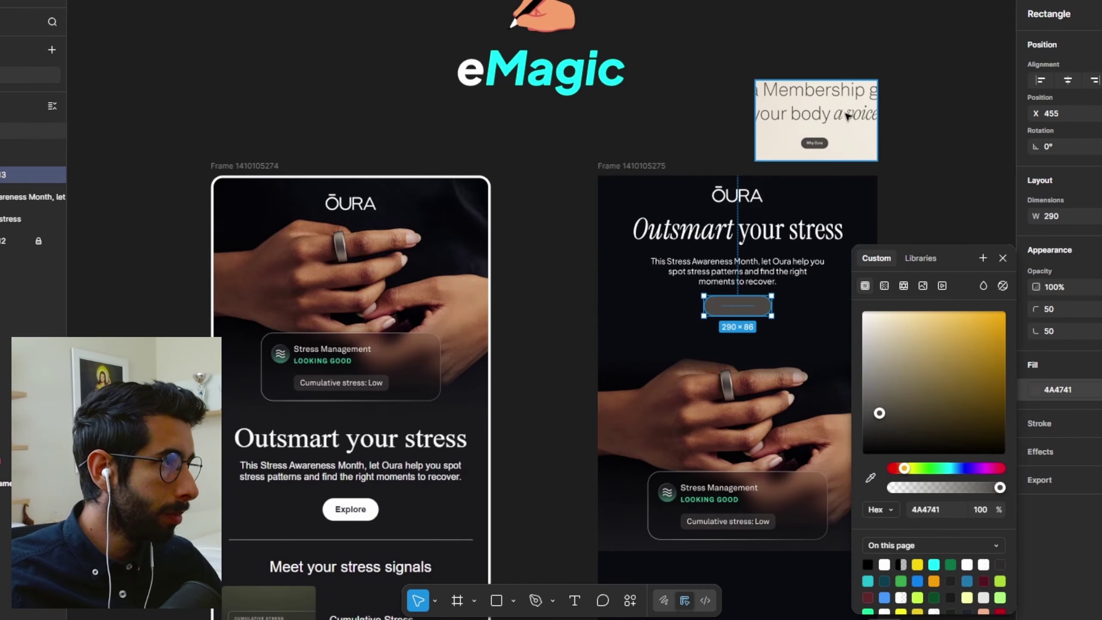
click(842, 142)
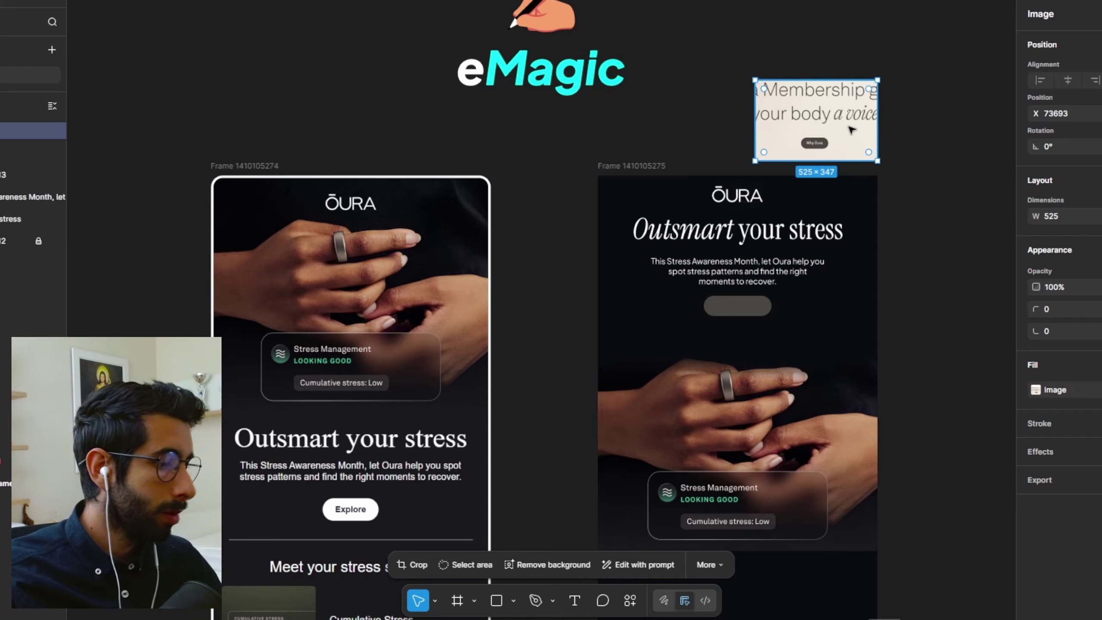
key(Escape)
Step: Set the button shape's fill to the taupe 897869 sampled from the ring in the hero image
scroll(747, 360, up, 5)
click(733, 271)
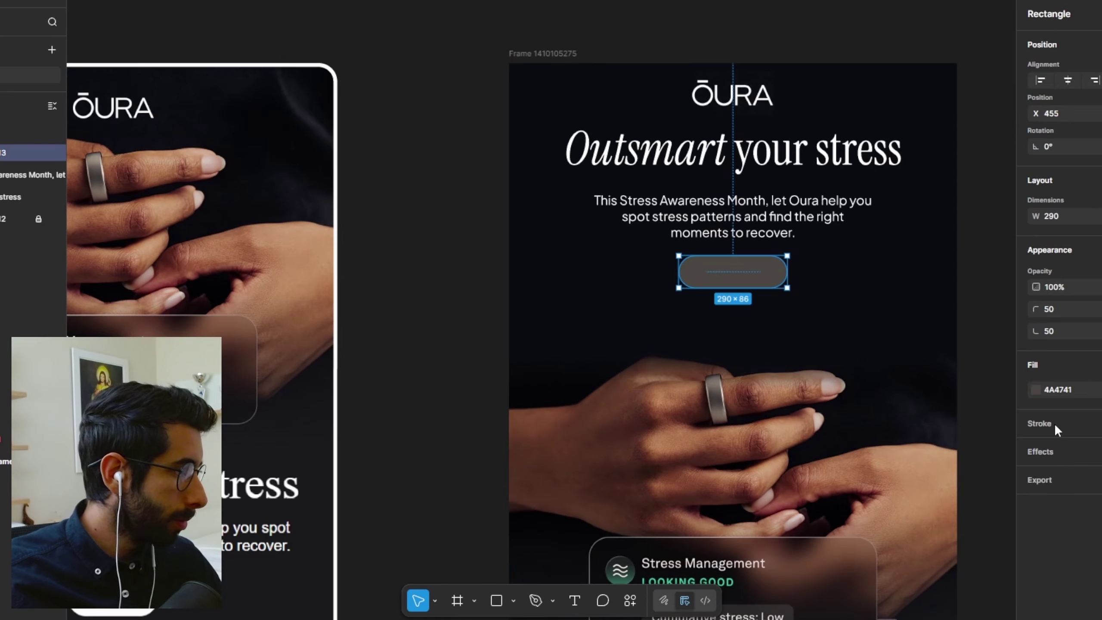
click(1035, 389)
click(871, 477)
scroll(737, 414, up, 5)
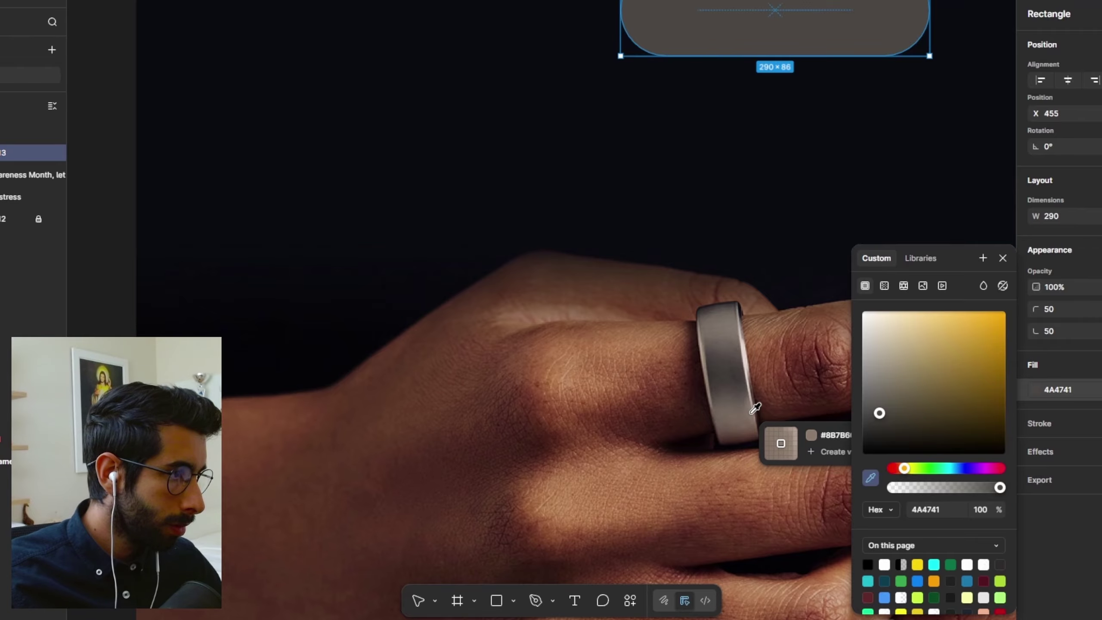
click(752, 428)
scroll(753, 429, down, 10)
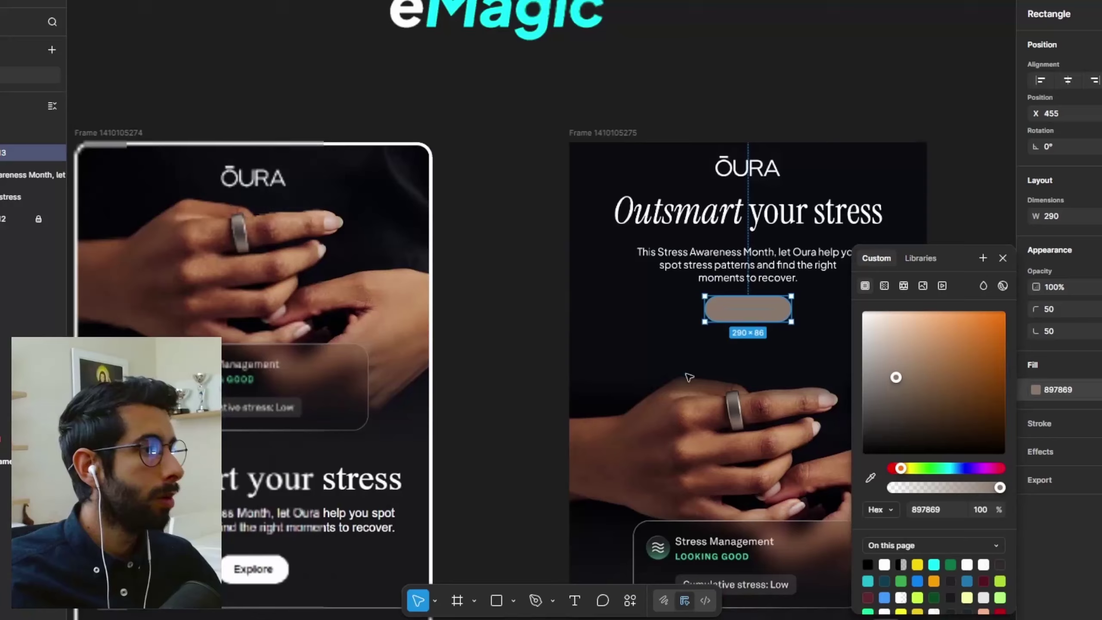
click(525, 249)
Step: Widen the button shape to 353 and centre it horizontally in the frame again
scroll(512, 252, up, 8)
scroll(644, 315, up, 5)
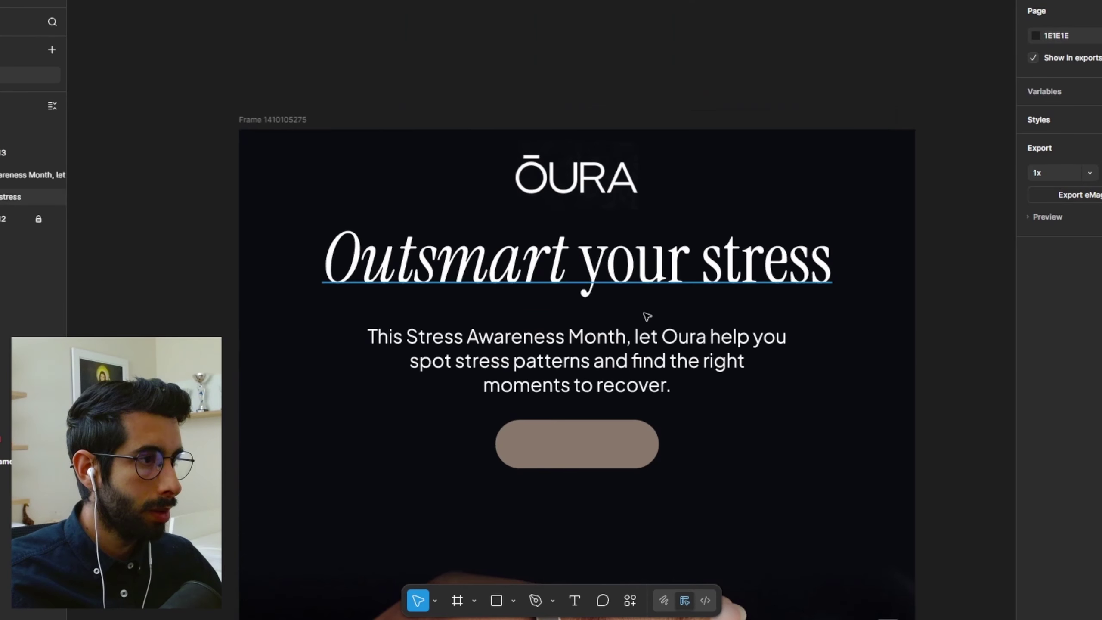
click(645, 315)
scroll(764, 447, down, 5)
click(706, 324)
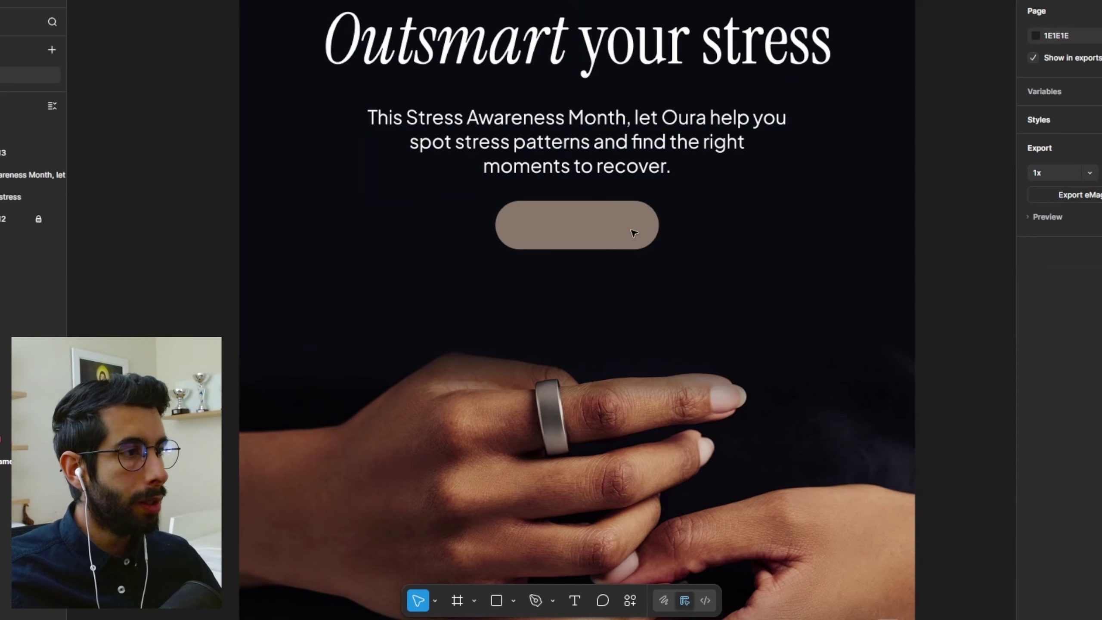
click(635, 228)
key(super+shift+Right)
key(super+shift+Right)
key(super+shift+Right)
key(super+shift+Right)
key(super+shift+Right)
key(super+shift+Right)
click(1070, 81)
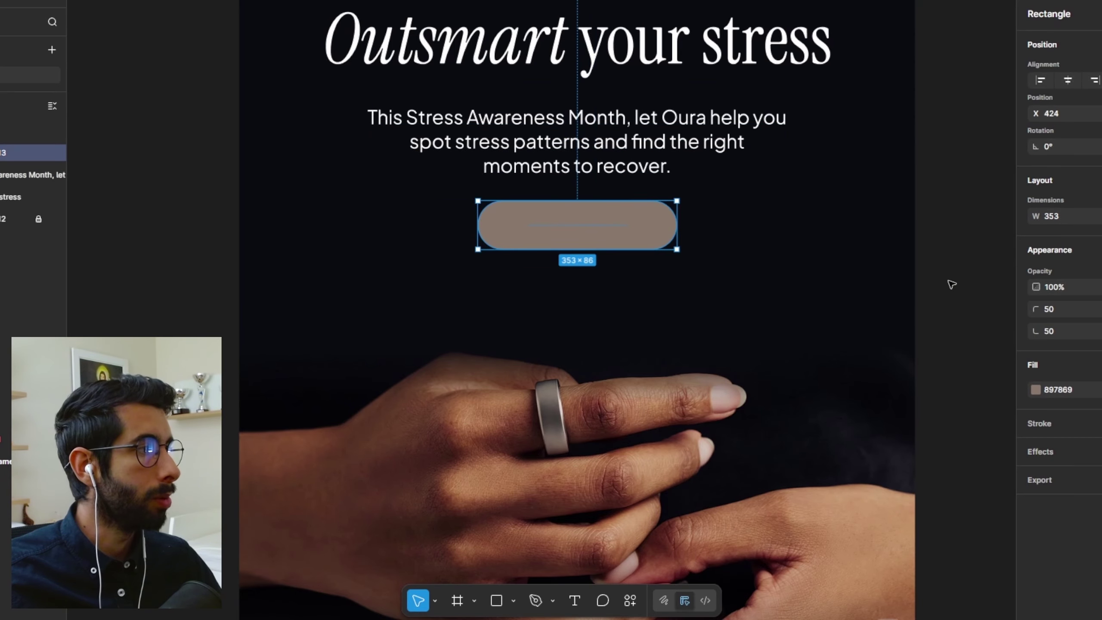
click(949, 286)
Step: Check the original email's button, then duplicate the body paragraph beside the redesign frame and replace the copy's text with "Learn More"
scroll(541, 345, down, 6)
scroll(455, 296, right, 3)
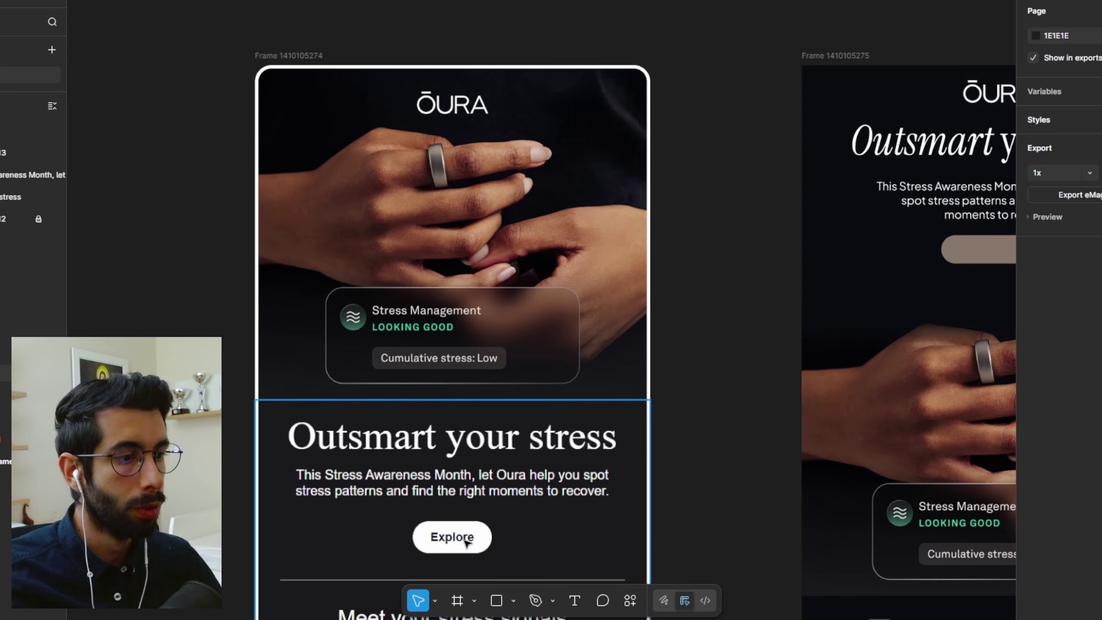
scroll(765, 220, right, 10)
scroll(765, 220, up, 2)
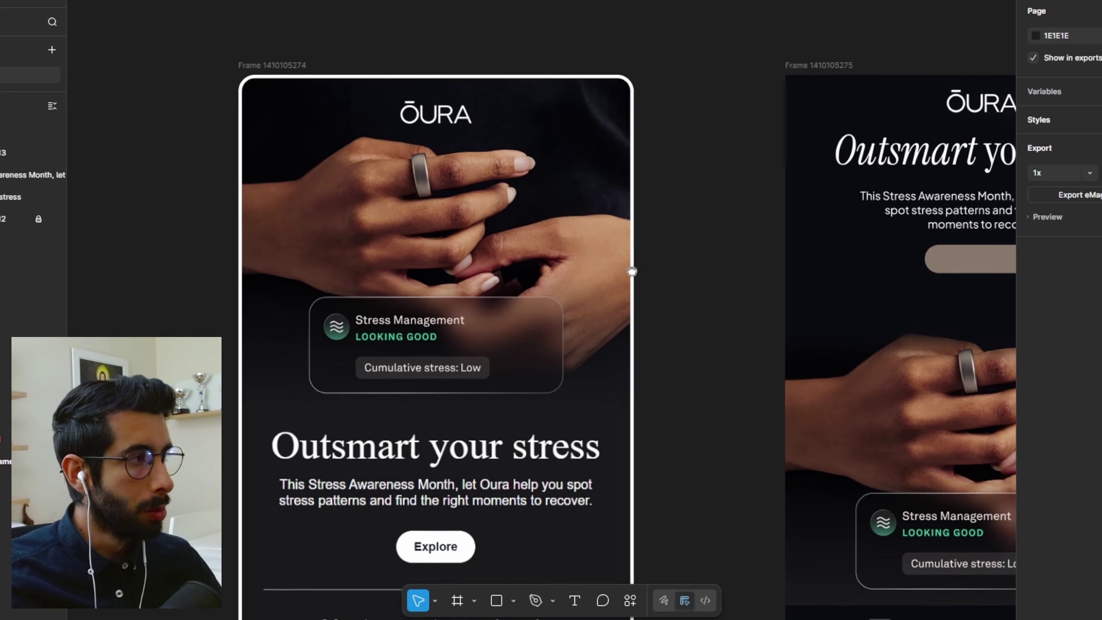
click(646, 282)
drag(646, 282, 843, 317)
key(Return)
key(BackSpace)
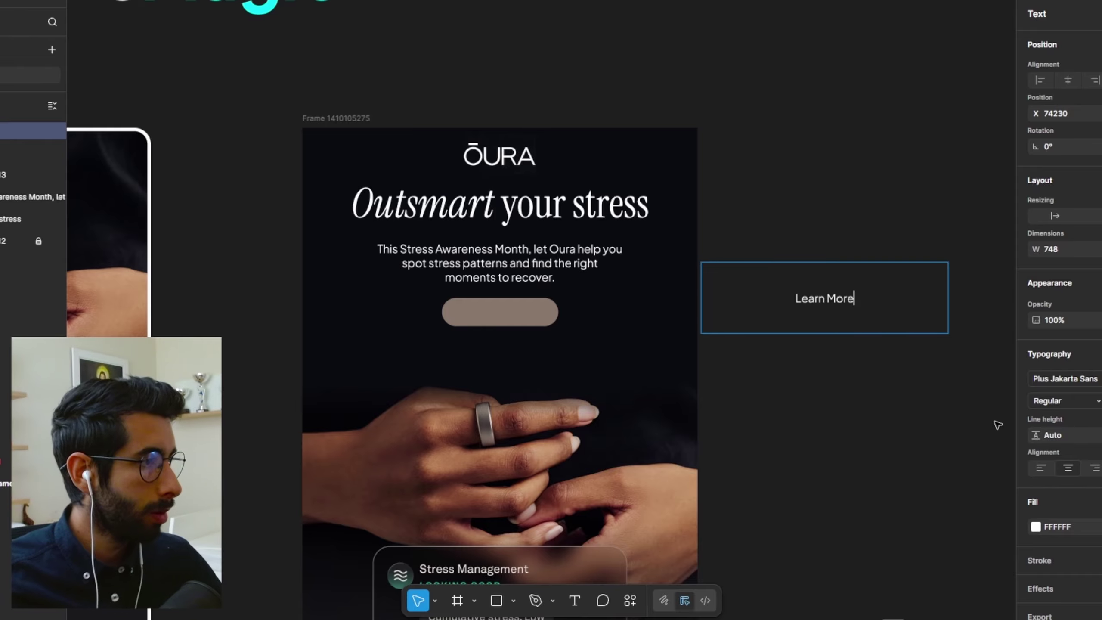
text(Learn More)
key(Escape)
Step: Set the "Learn More" text's font style to Bold
click(813, 153)
click(824, 299)
click(1063, 400)
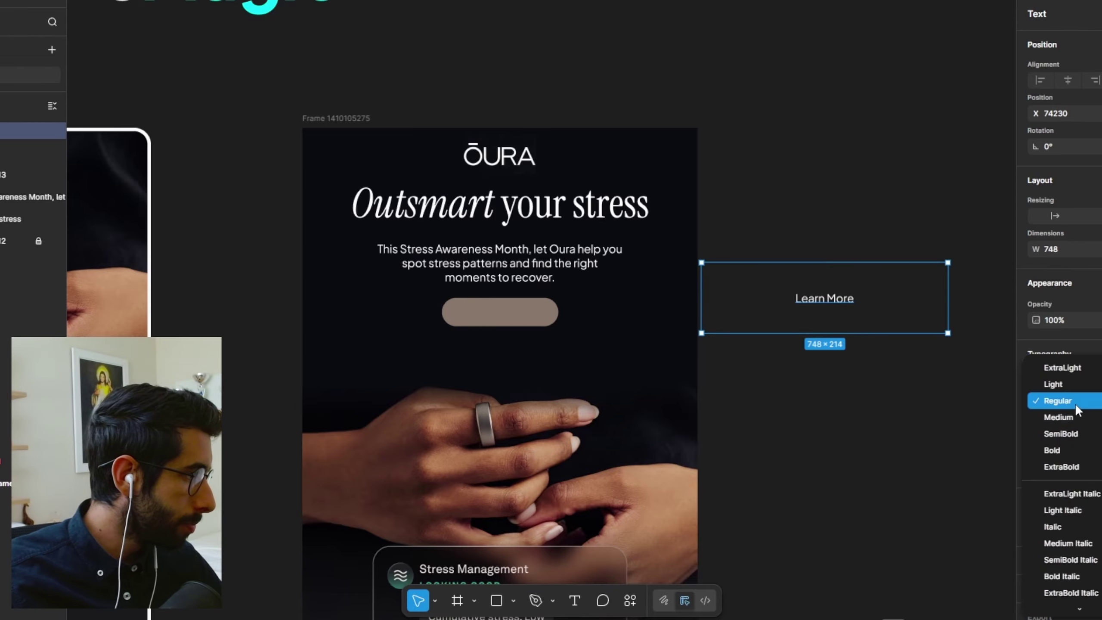
click(1063, 450)
click(800, 425)
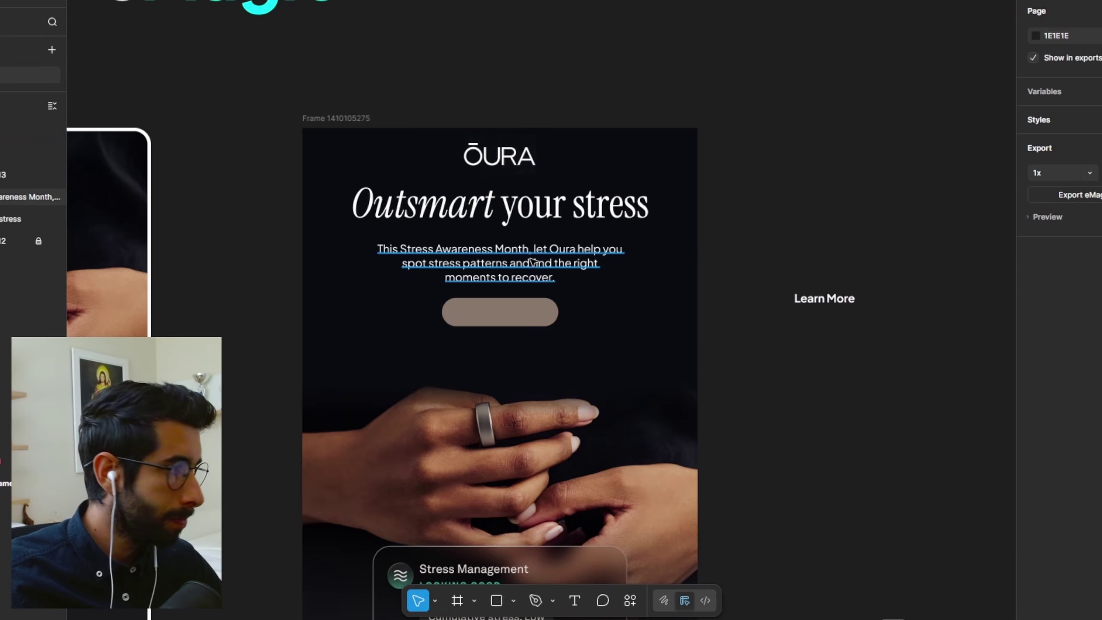
click(532, 260)
click(867, 296)
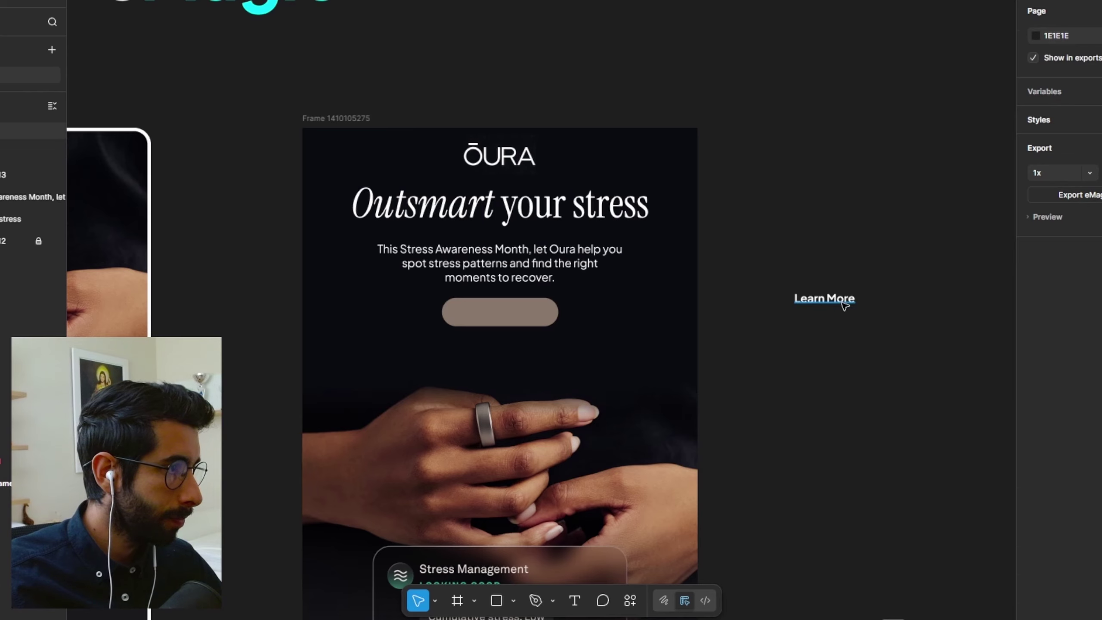
Step: Move the "Learn More" text onto the taupe button shape, centred on it
drag(831, 310, 511, 319)
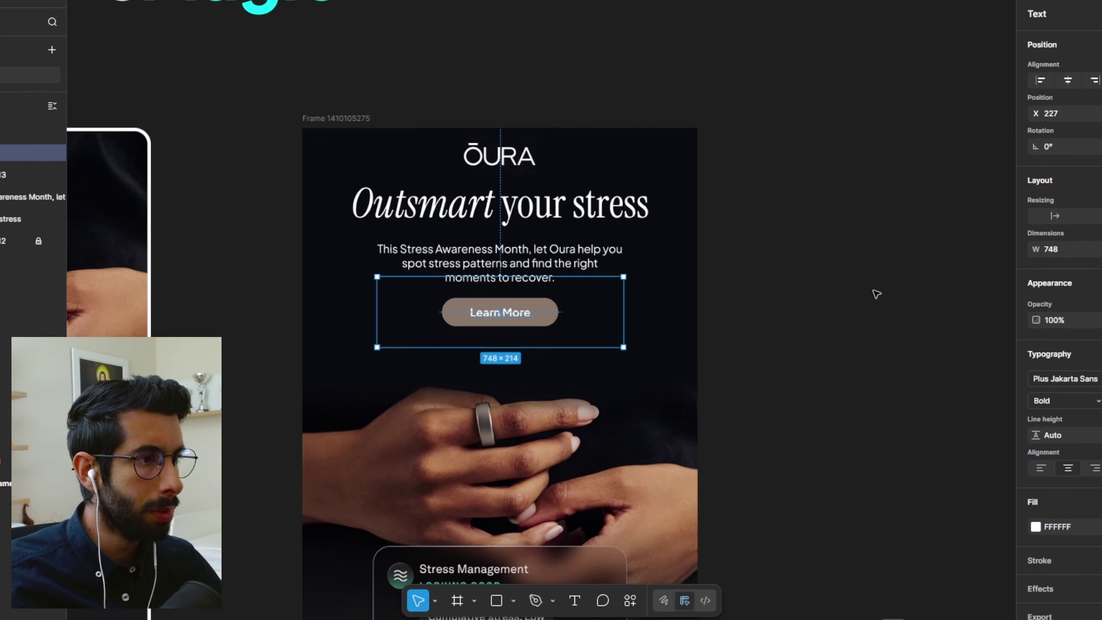
click(873, 293)
scroll(873, 293, down, 5)
scroll(817, 398, up, 3)
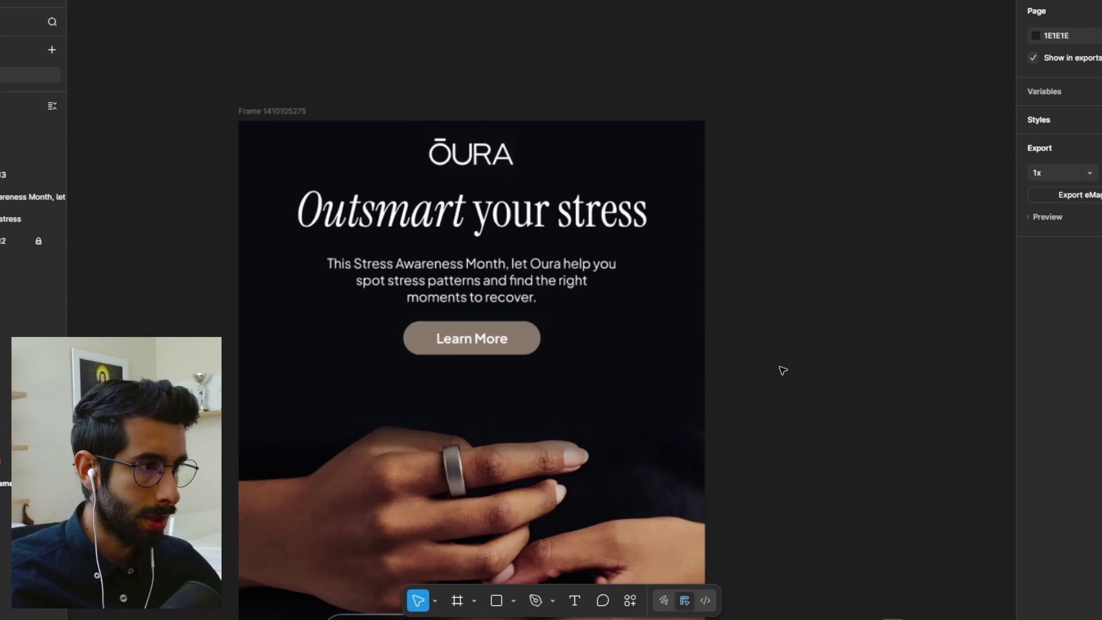
scroll(977, 290, up, 5)
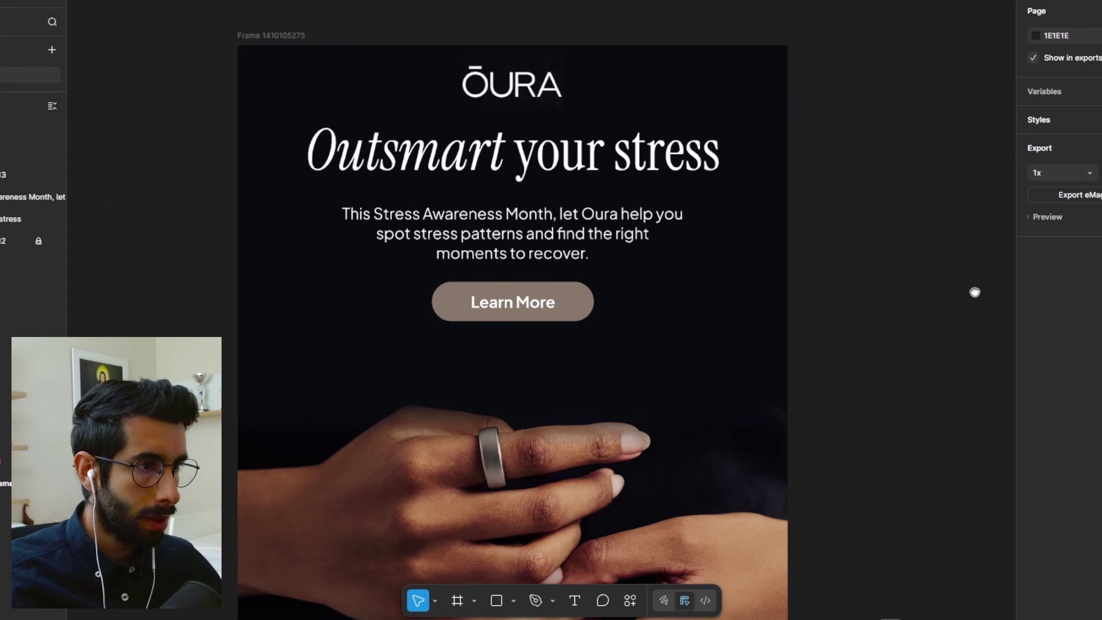
Step: Set the "Learn More" text's font style to Medium
click(1067, 395)
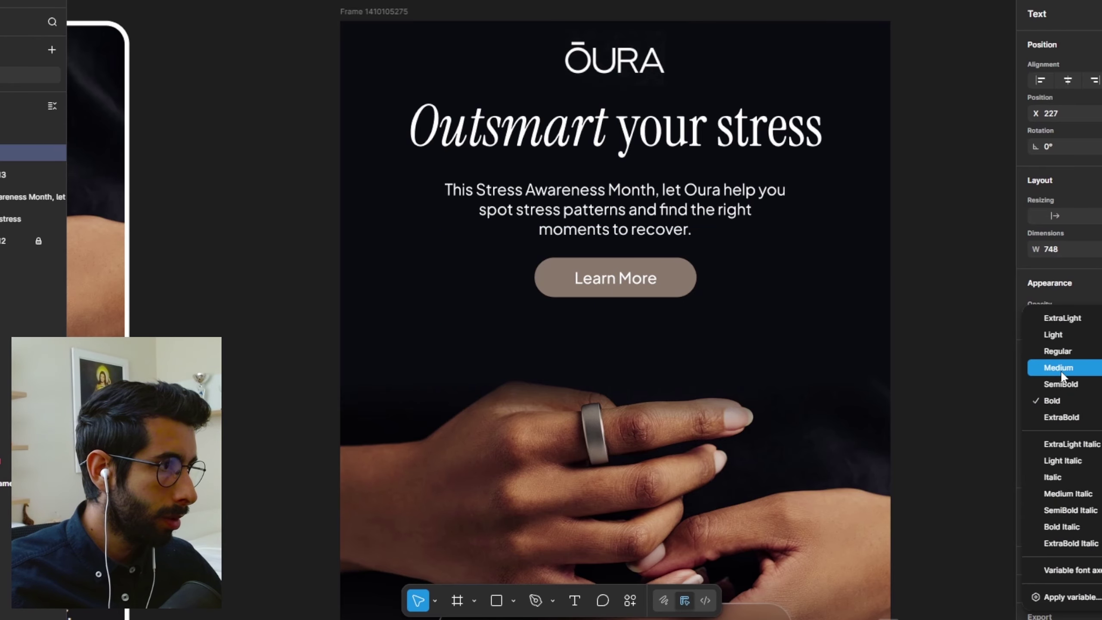
click(1060, 370)
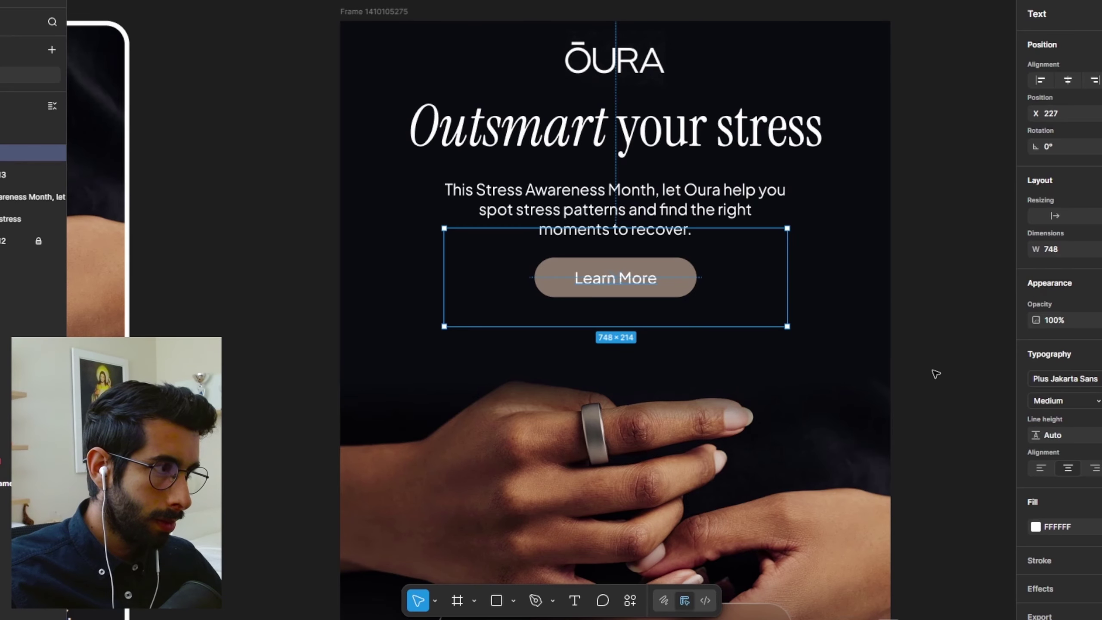
click(935, 374)
scroll(625, 277, up, 3)
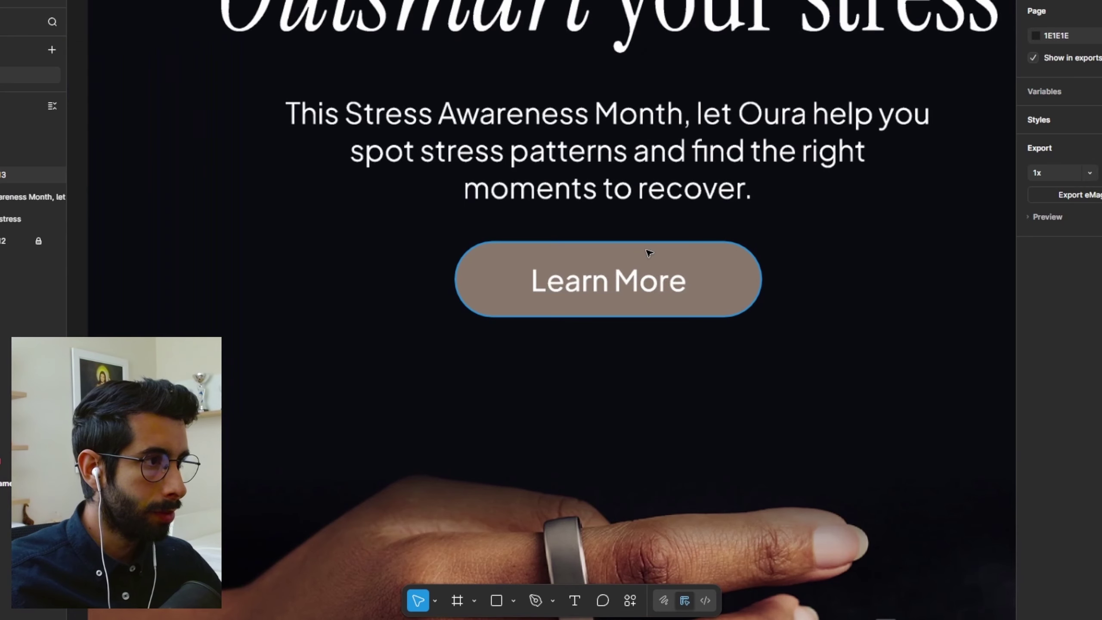
Step: Nudge the "Learn More" text slightly inside the button shape
click(635, 280)
drag(625, 285, 624, 283)
key(Escape)
click(935, 490)
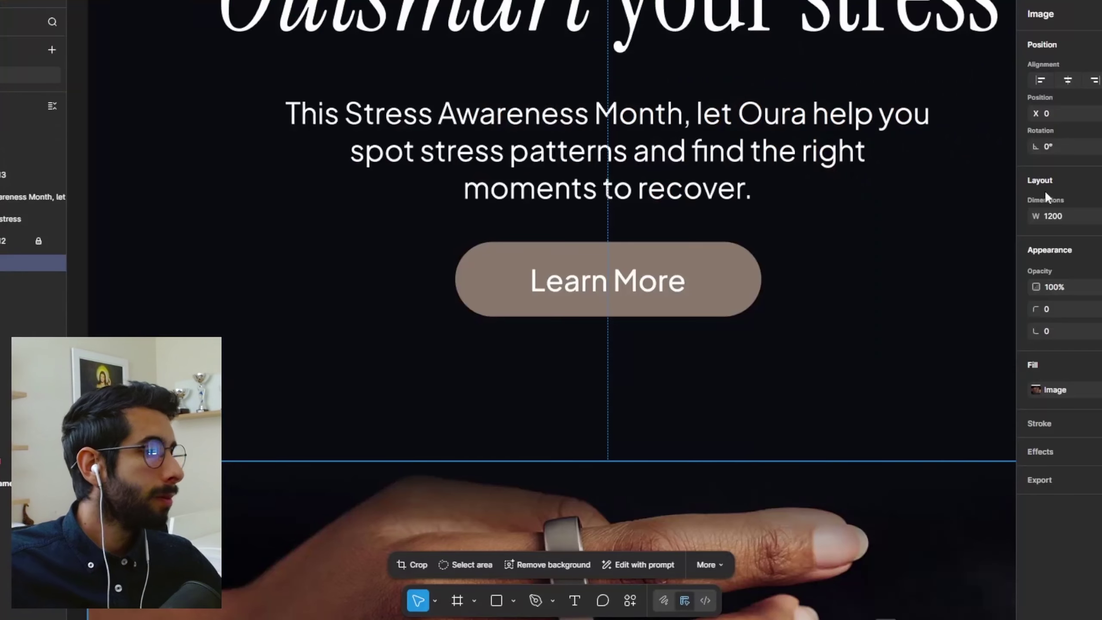
Step: Narrow the button shape to a width of 267 and centre it horizontally in the frame again
click(755, 278)
drag(760, 278, 715, 291)
click(1067, 80)
key(Escape)
scroll(812, 338, down, 5)
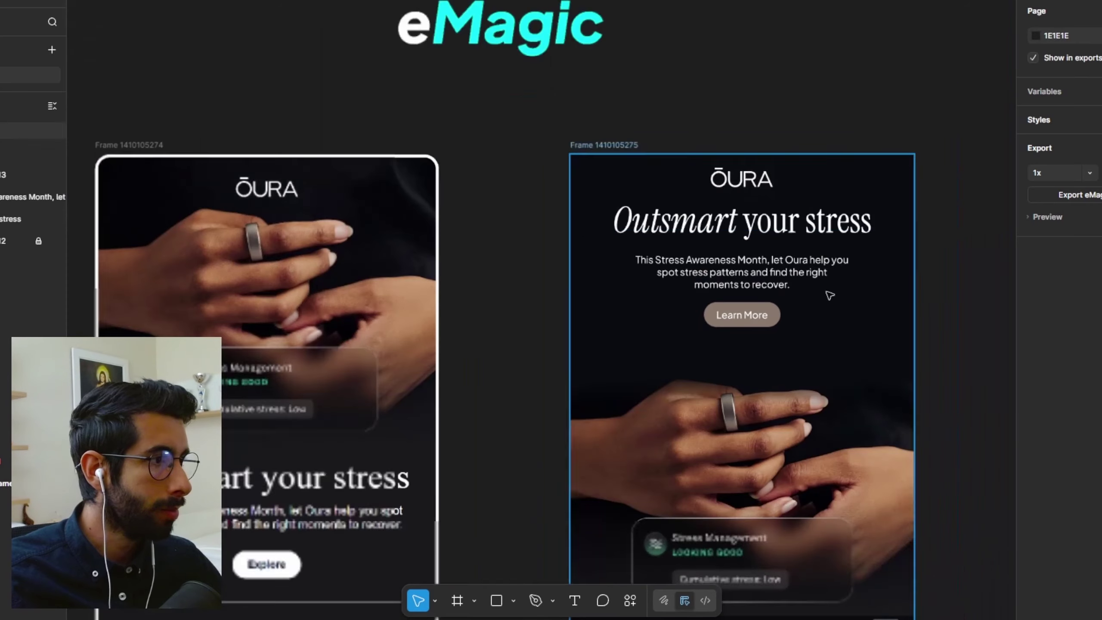
scroll(785, 123, up, 5)
Step: Move the button shape and its "Learn More" label together slightly up towards the body paragraph
click(627, 345)
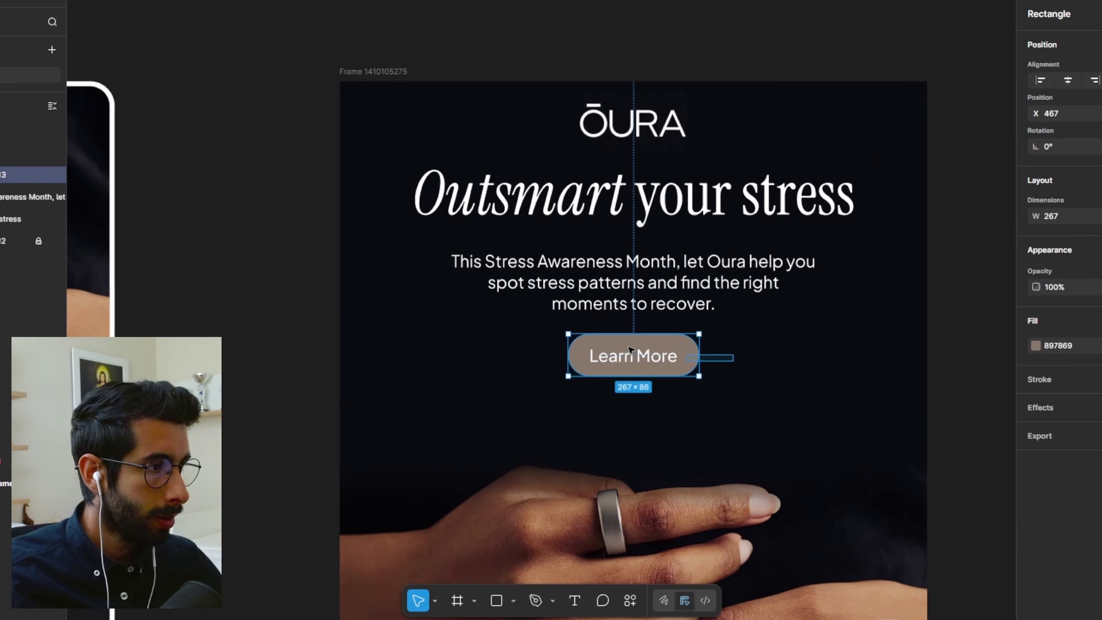
shift+click(630, 345)
key(Up)
key(Up)
key(Up)
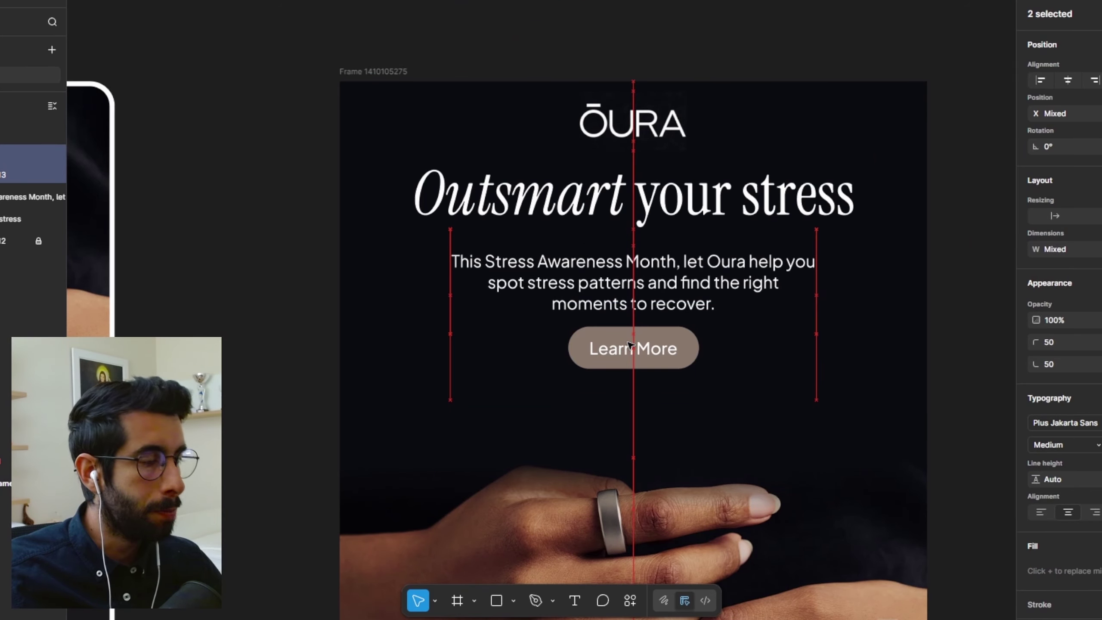
click(284, 32)
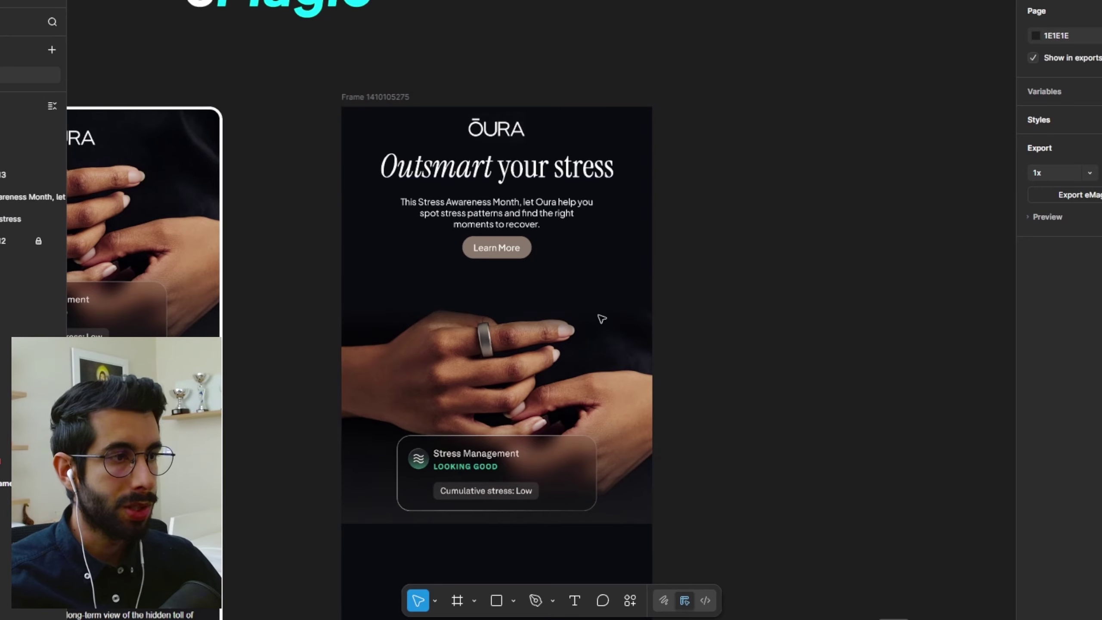
Step: Unlock the gradient overlay rectangle that covers the upper edge of the hero image
drag(758, 423, 369, 299)
click(725, 369)
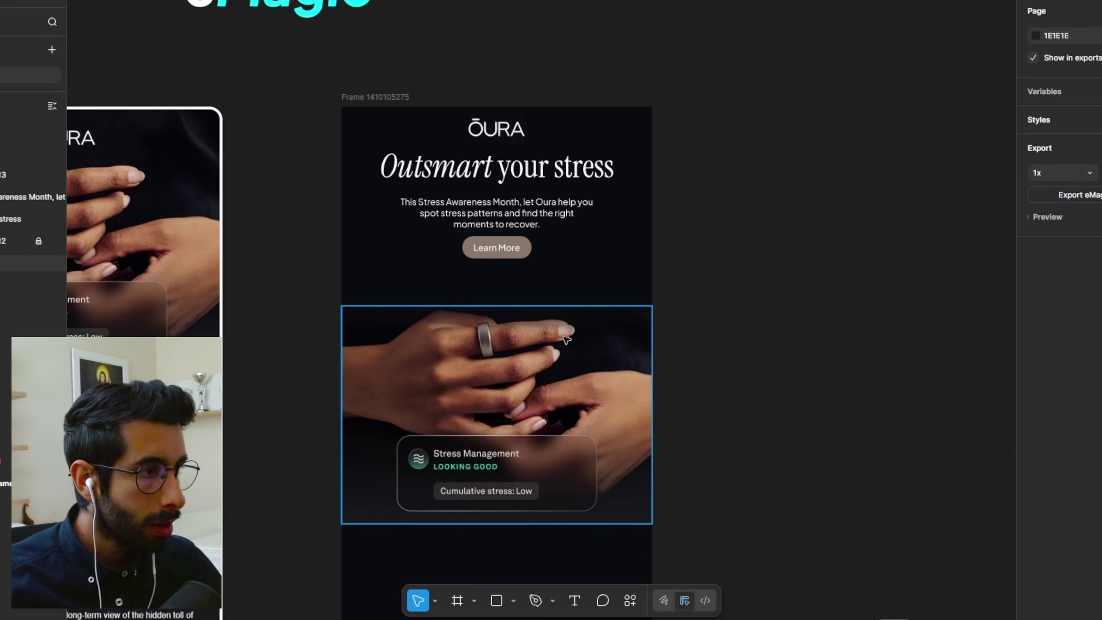
click(5, 262)
click(4, 241)
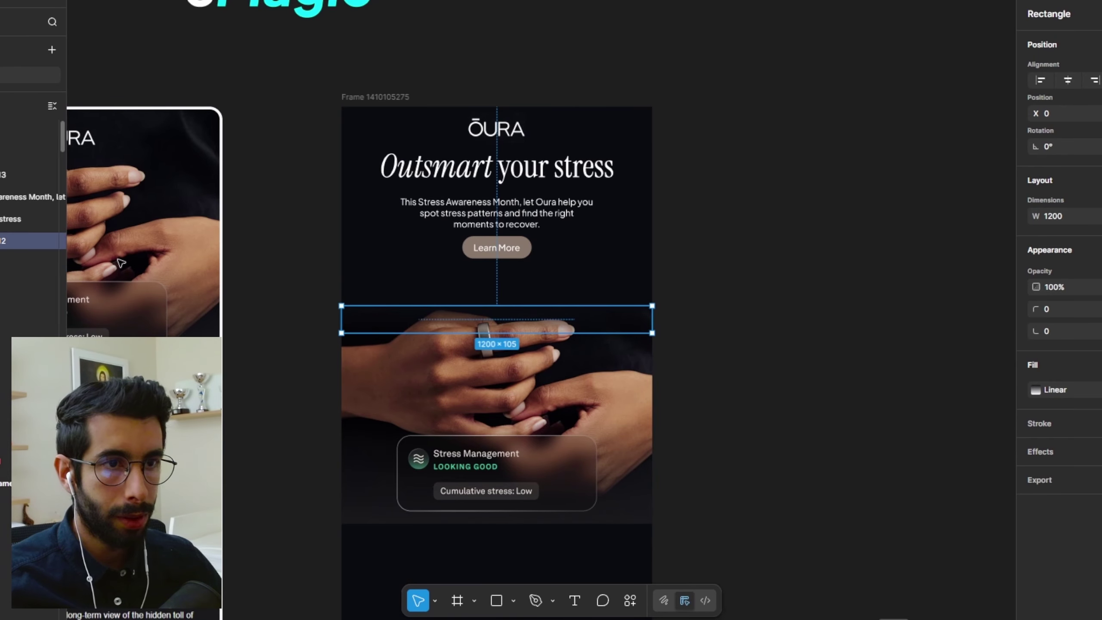
Step: Move the hero image and its gradient overlay up together, closer to the "Learn More" button
drag(806, 440, 435, 324)
key(shift+Up)
key(shift+Up)
key(shift+Up)
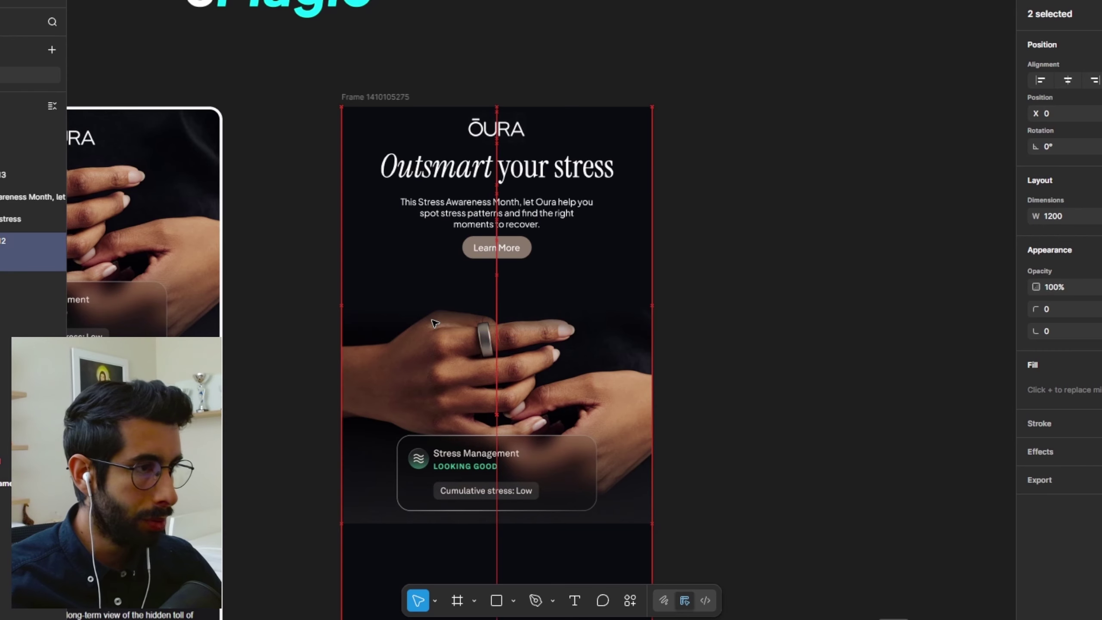
key(shift+Up)
key(shift+Up)
key(shift+Up)
key(shift+Up)
key(shift+Up)
key(shift+Up)
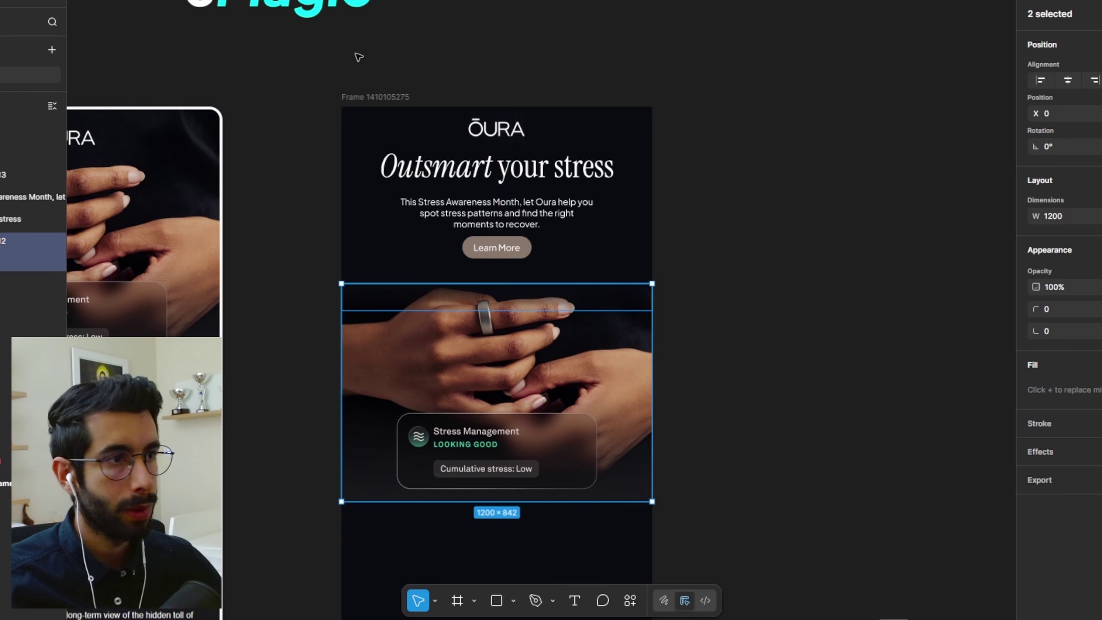
Step: Lock both the gradient overlay and the hero image in place
click(295, 169)
click(425, 304)
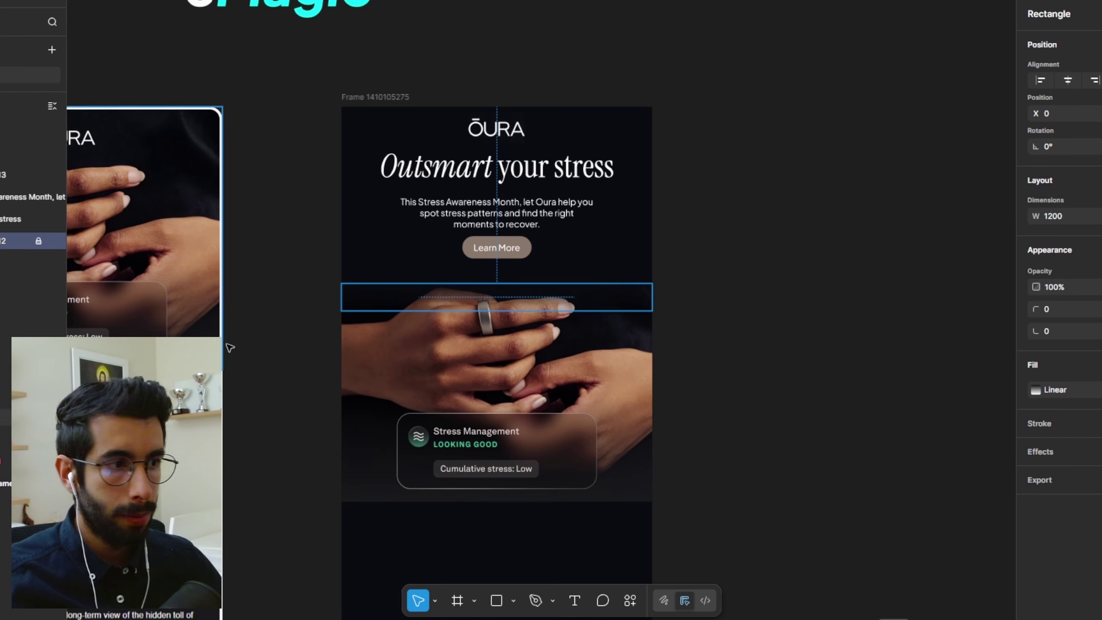
click(37, 266)
click(801, 382)
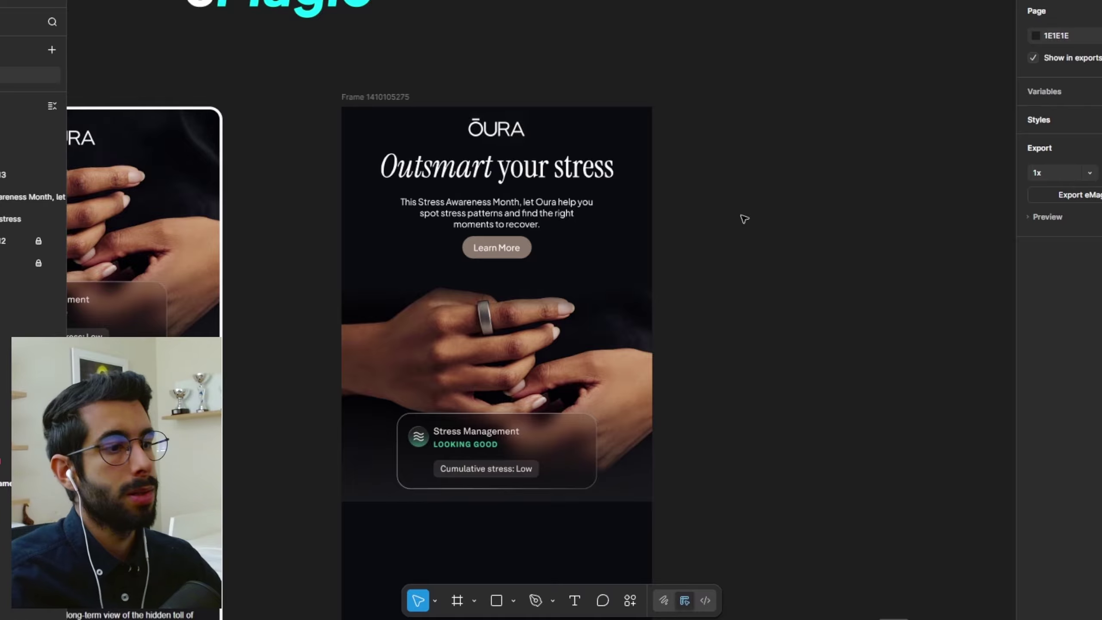
Step: Widen the button shape to 277 and centre it horizontally in the frame again
scroll(683, 198, up, 5)
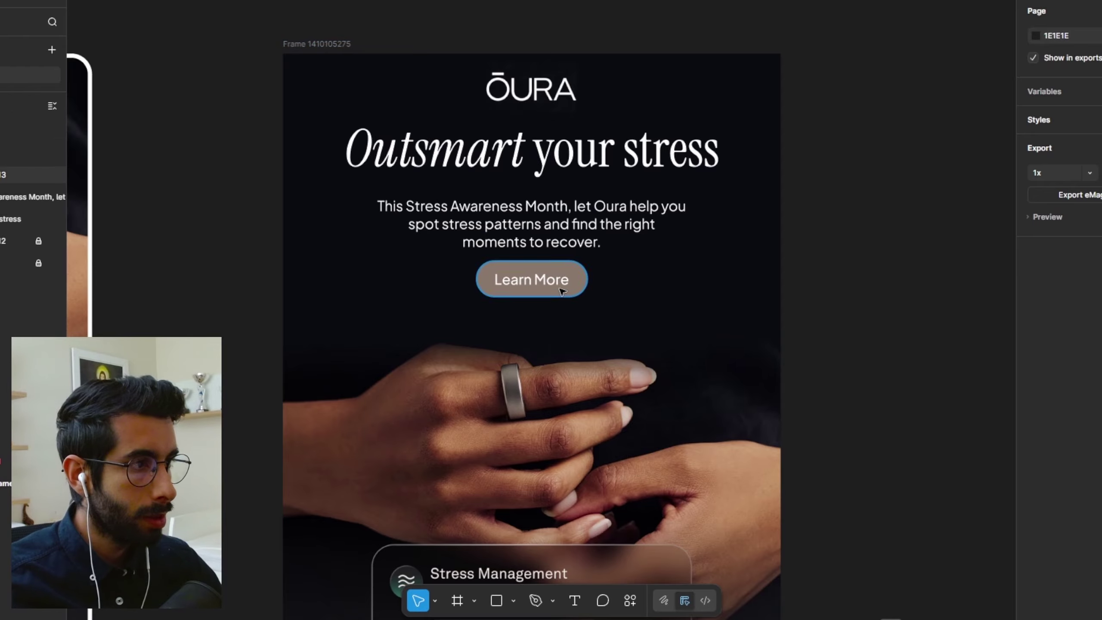
click(582, 279)
drag(587, 282, 591, 282)
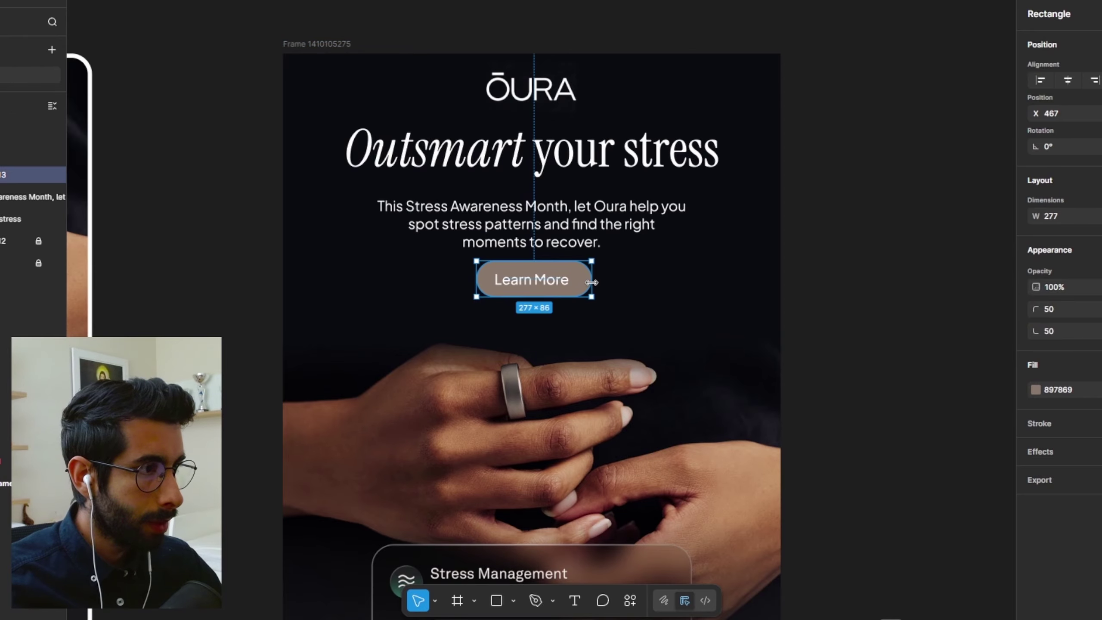
click(1068, 80)
click(883, 226)
scroll(858, 256, down, 2)
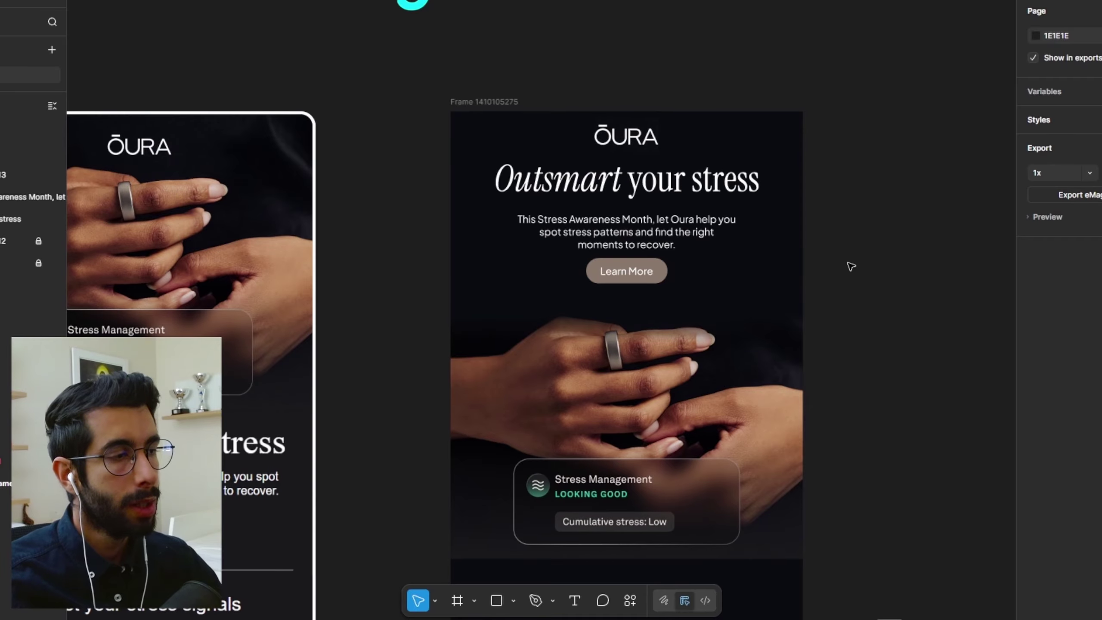
scroll(866, 212, down, 5)
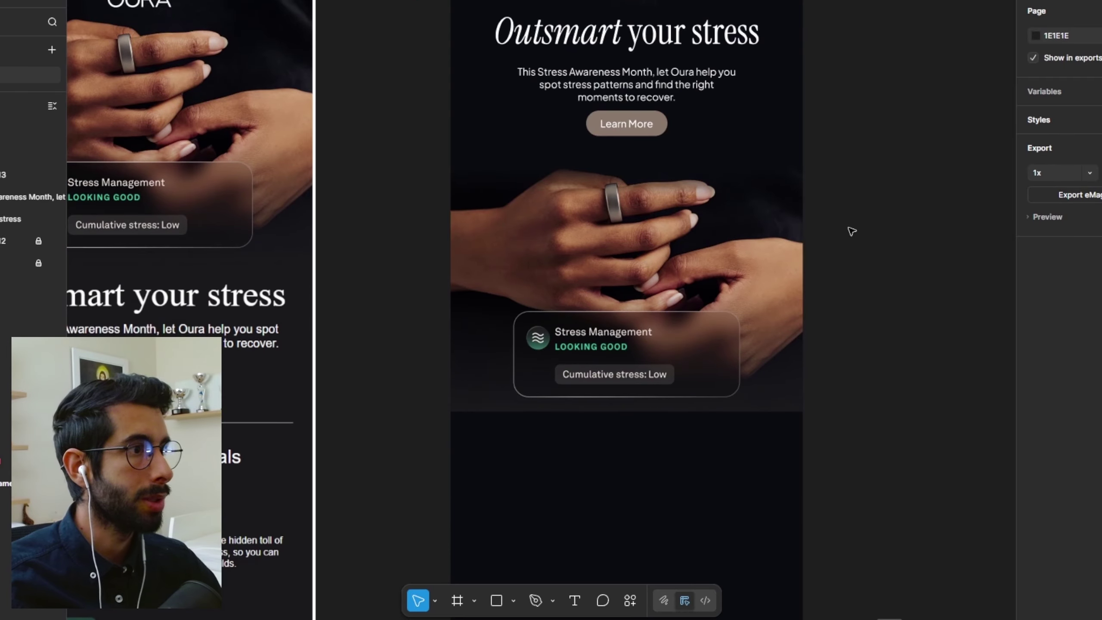
Step: Fill the redesign frame with a linear gradient from 0B0C11 to 4D5477, with intermediate stops at 26% and 27%
scroll(854, 243, up, 3)
scroll(851, 441, down, 2)
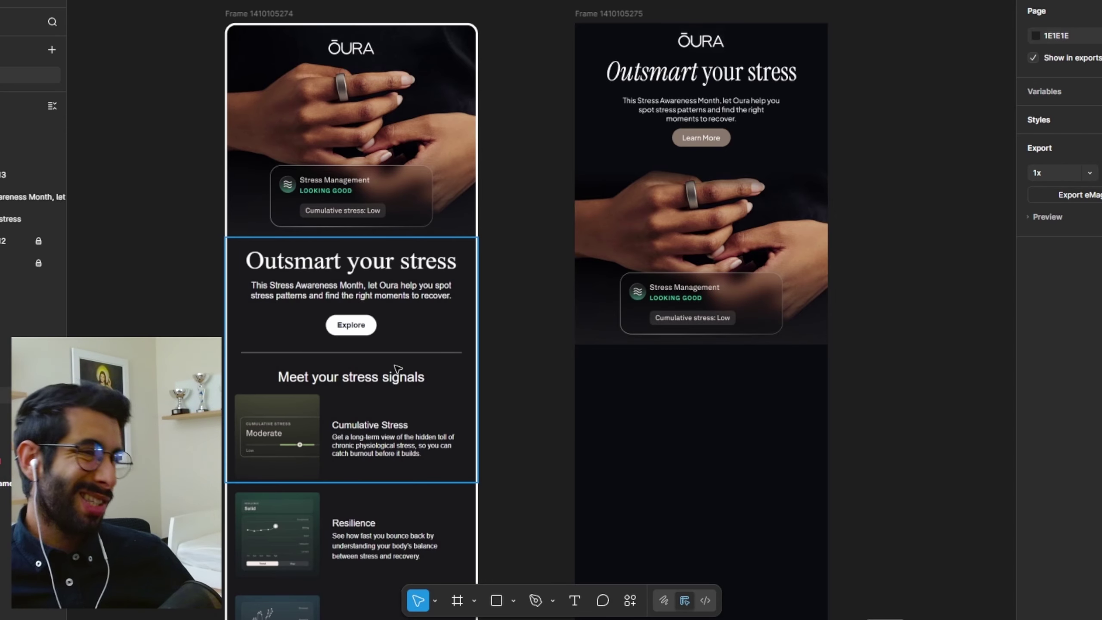
scroll(393, 369, down, 2)
scroll(395, 368, down, 3)
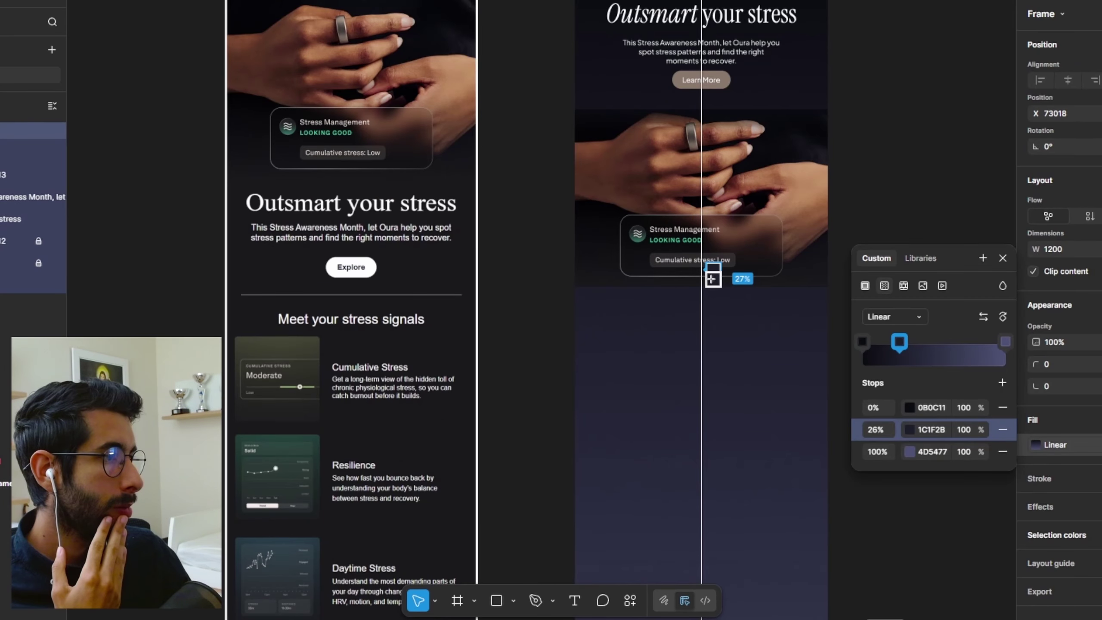
click(901, 353)
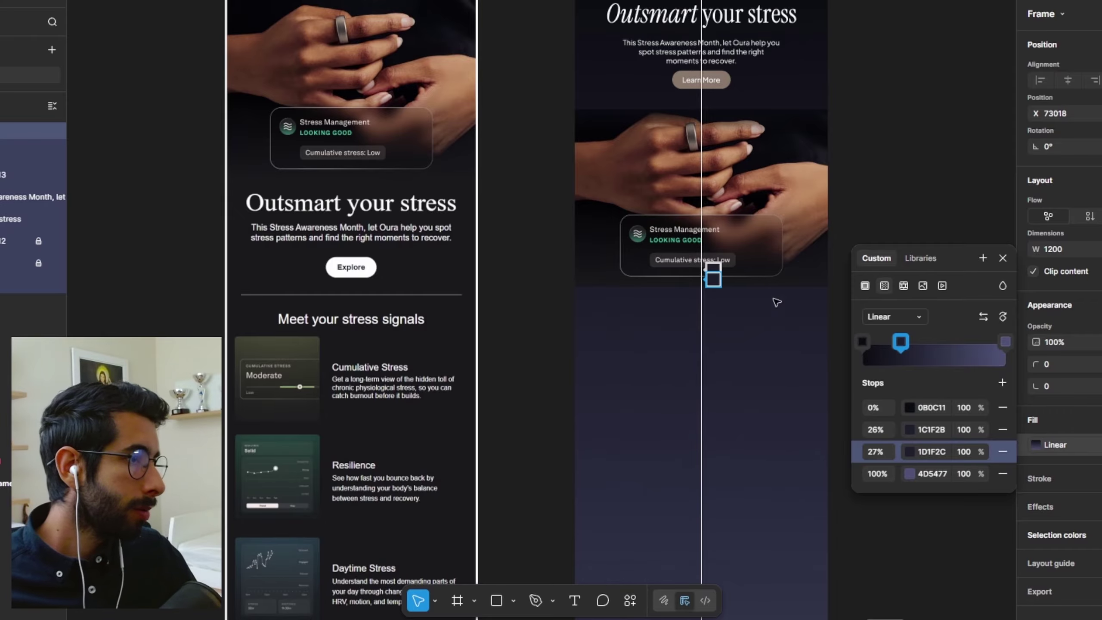
Step: Copy the first gradient stop's colour 0B0C11 to the 26% stop of the frame's fill
scroll(703, 243, up, 5)
click(875, 431)
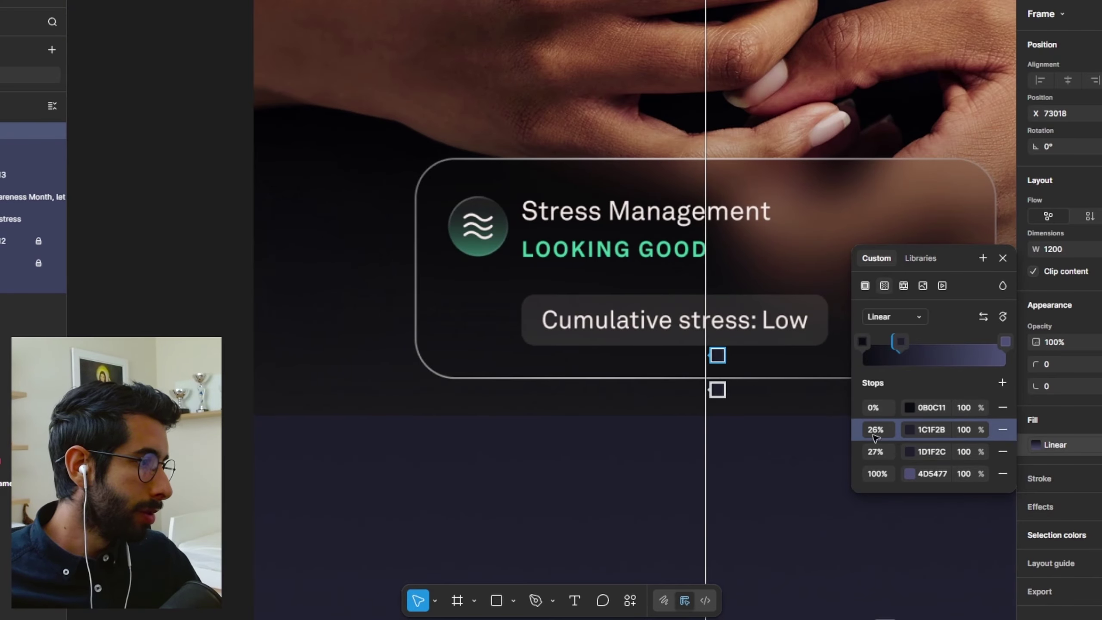
click(909, 429)
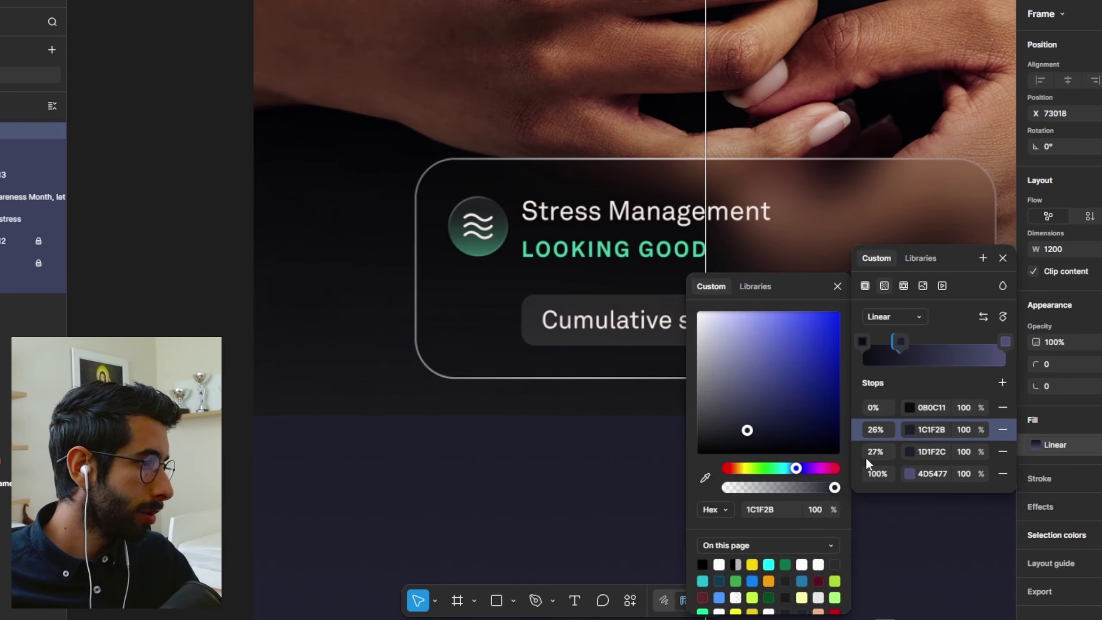
click(932, 408)
key(ctrl+c)
key(Escape)
click(931, 429)
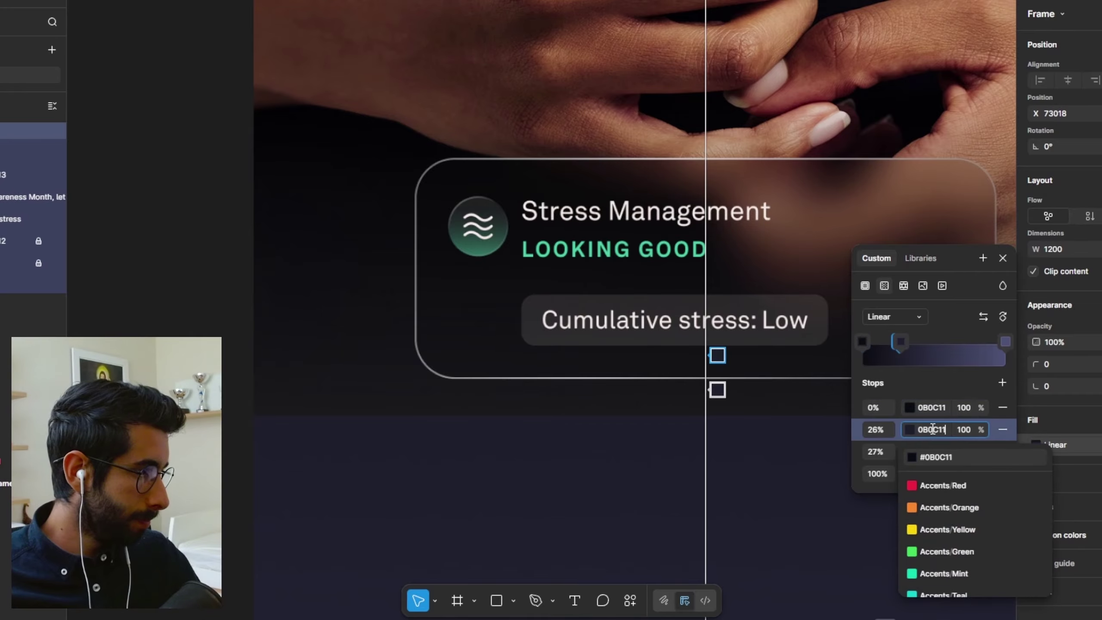
key(ctrl+v)
key(Return)
scroll(797, 403, down, 10)
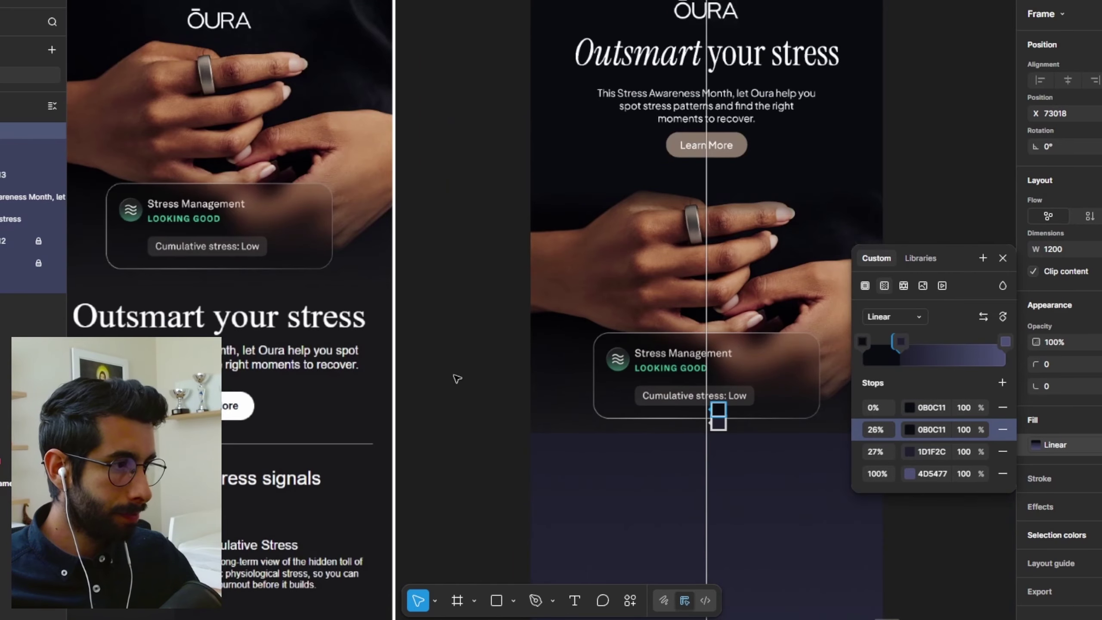
key(Escape)
drag(934, 208, 856, 313)
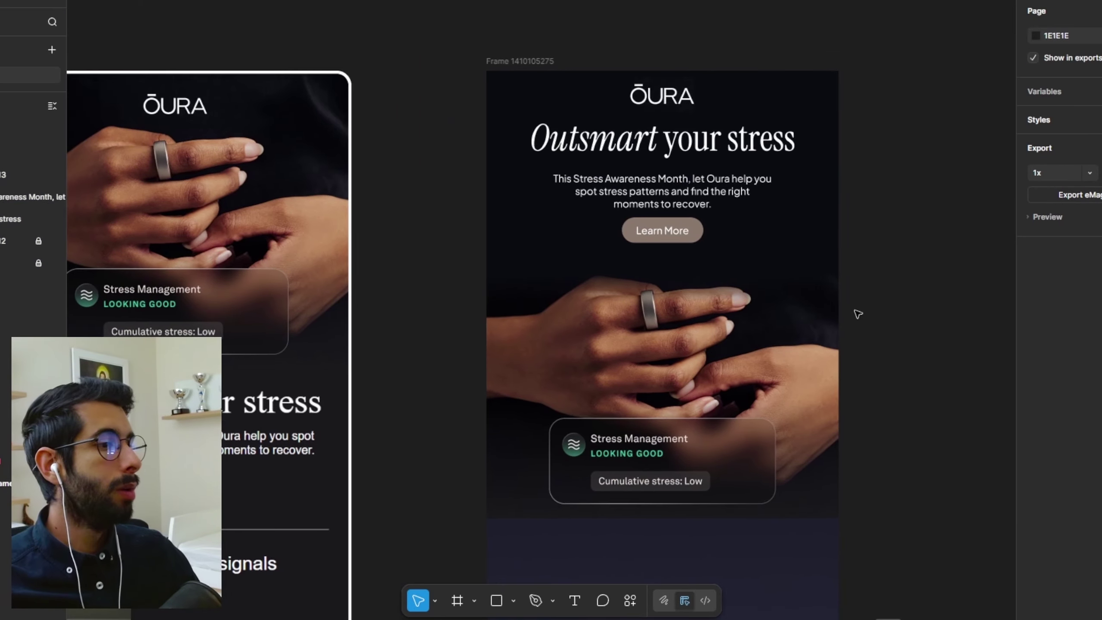
Step: Recolour the 27% stop of the redesign frame's gradient with the dark colour sampled from the hero's lower edge
scroll(905, 356, down, 2)
scroll(703, 197, down, 2)
click(551, 35)
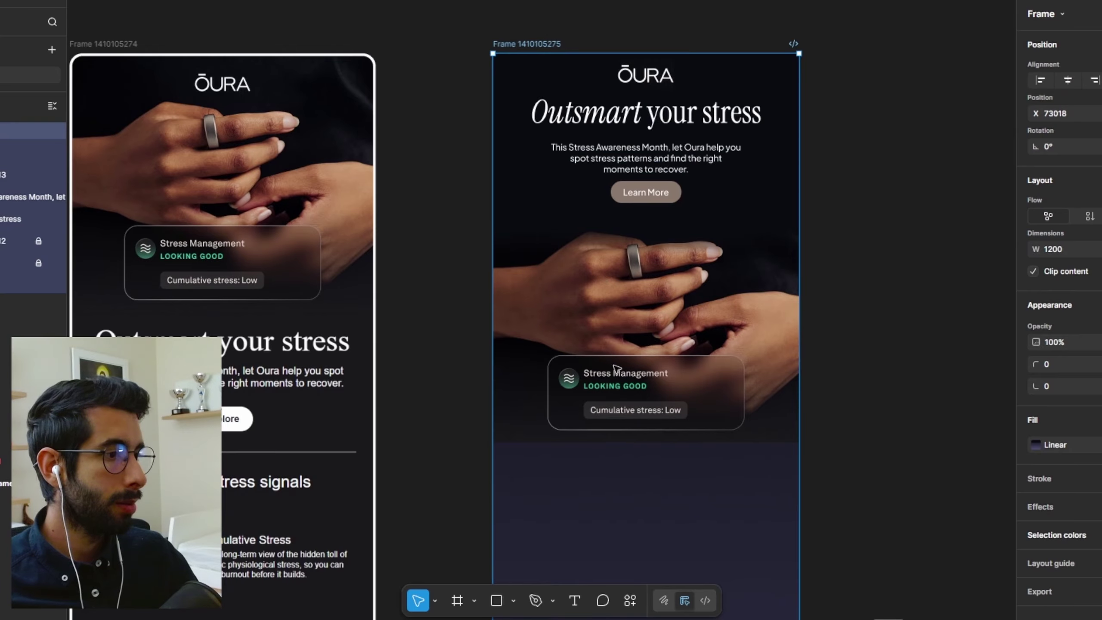
scroll(867, 303, down, 1)
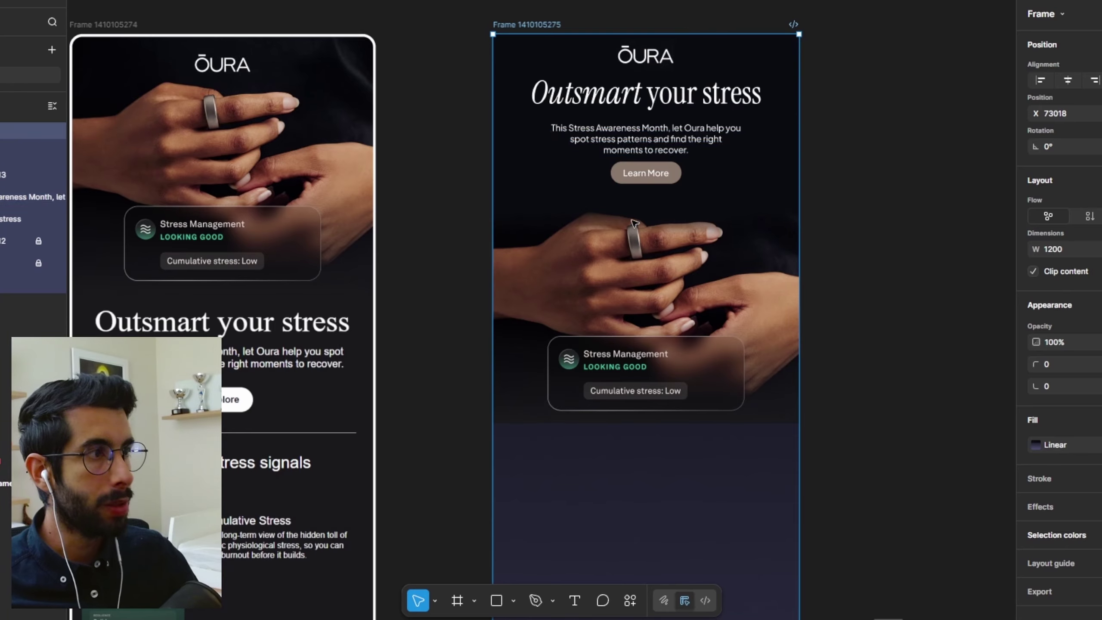
click(1036, 443)
click(658, 415)
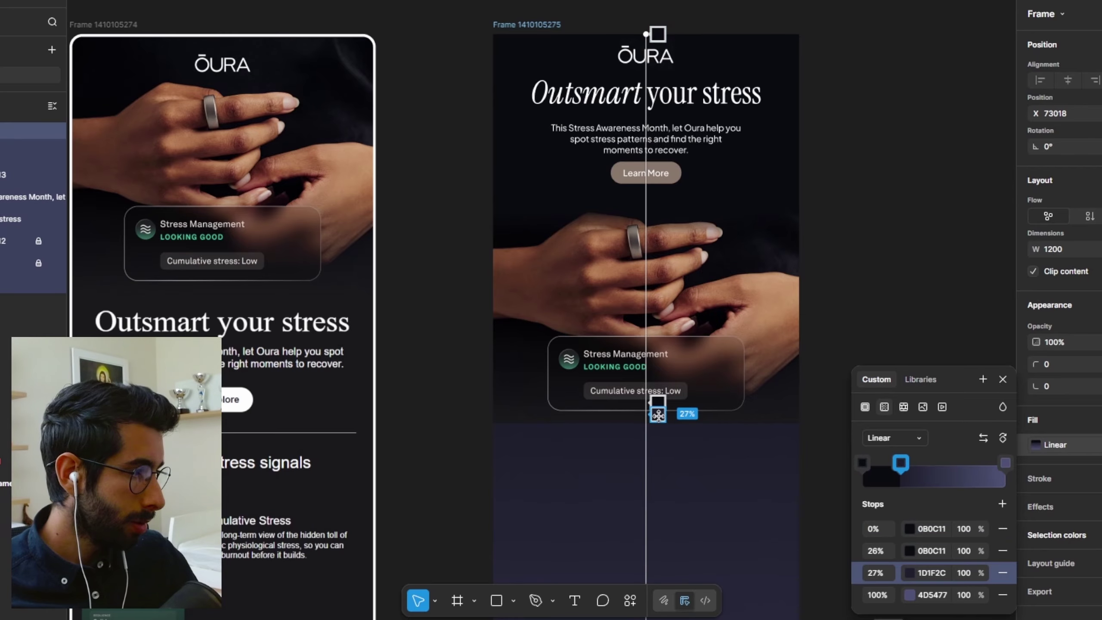
click(909, 572)
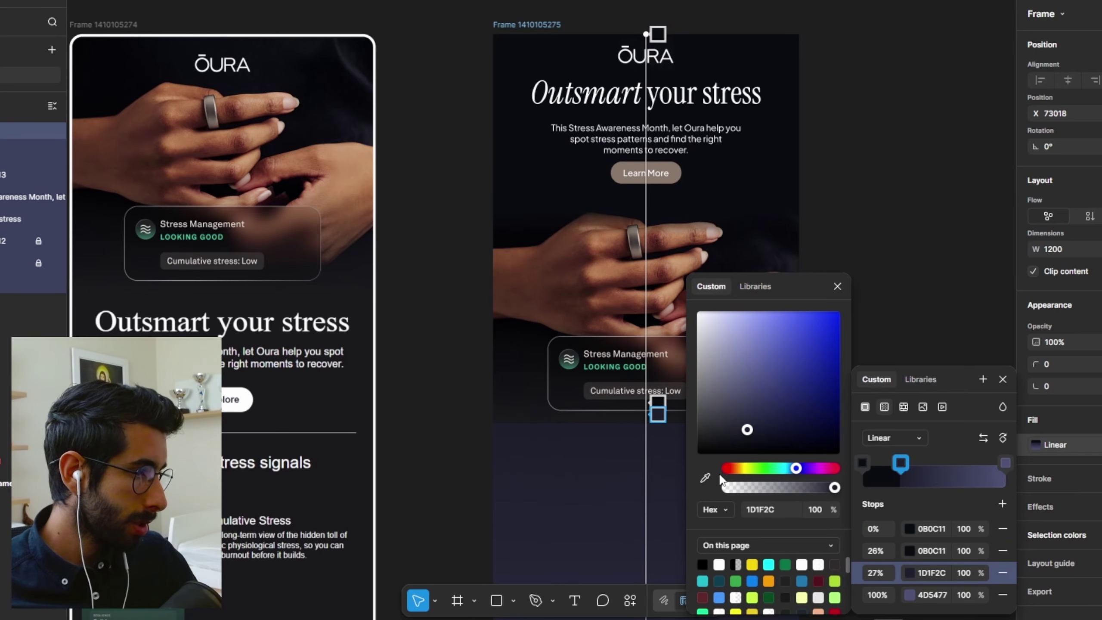
click(705, 477)
scroll(662, 431, up, 15)
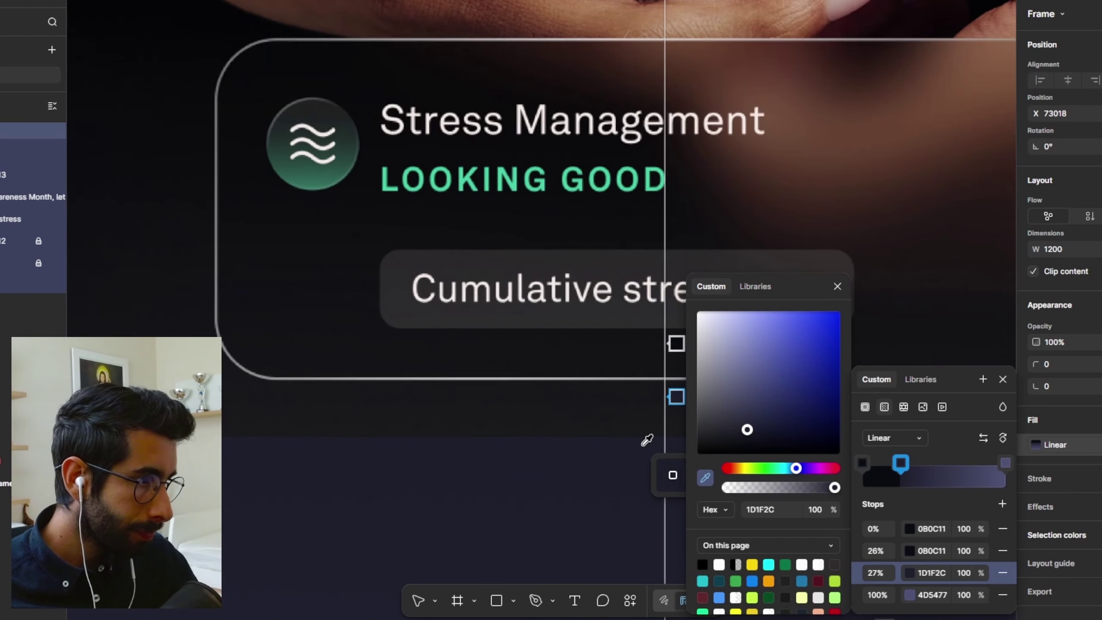
scroll(656, 432, up, 5)
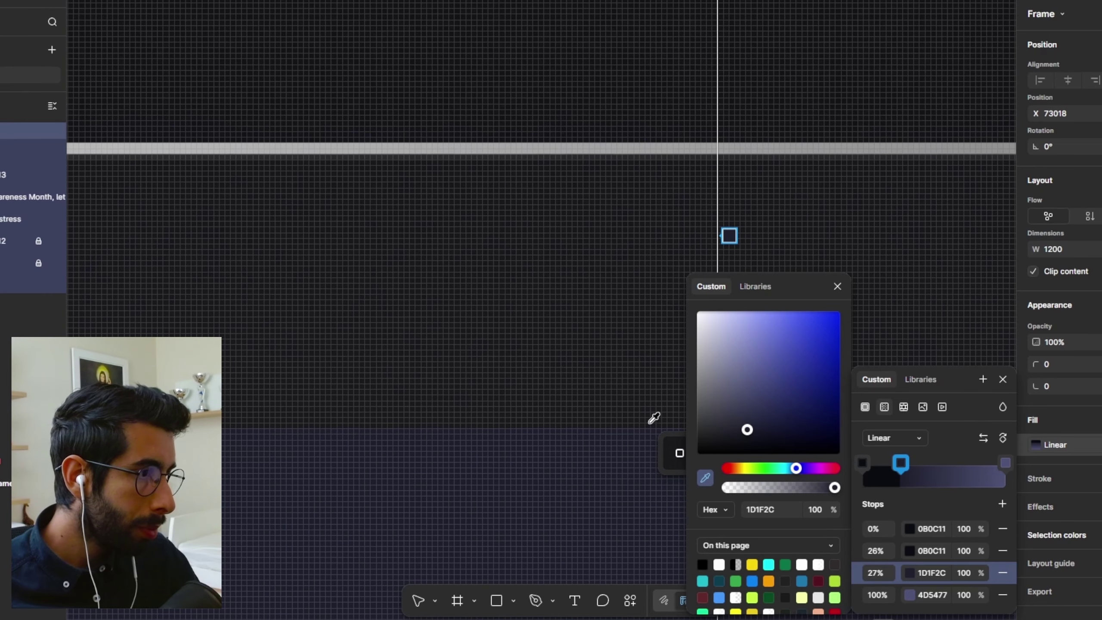
scroll(653, 425, down, 8)
click(648, 451)
scroll(616, 455, down, 10)
key(Escape)
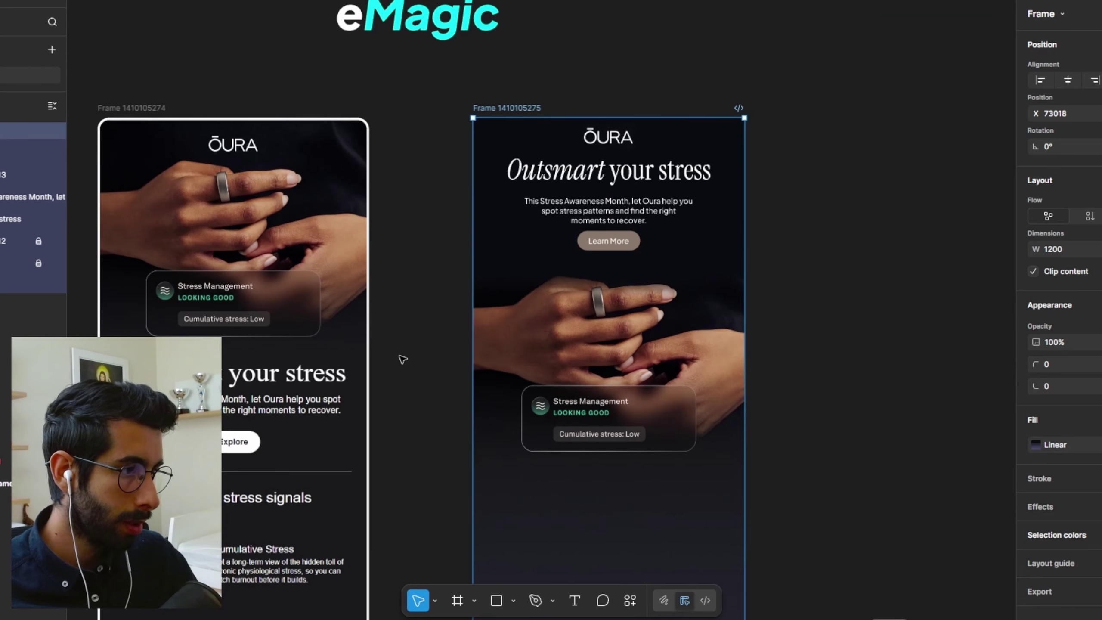
click(862, 400)
Step: Compare the redesign's blended background with the sections below the hero in the original email
scroll(857, 417, down, 3)
scroll(861, 330, down, 5)
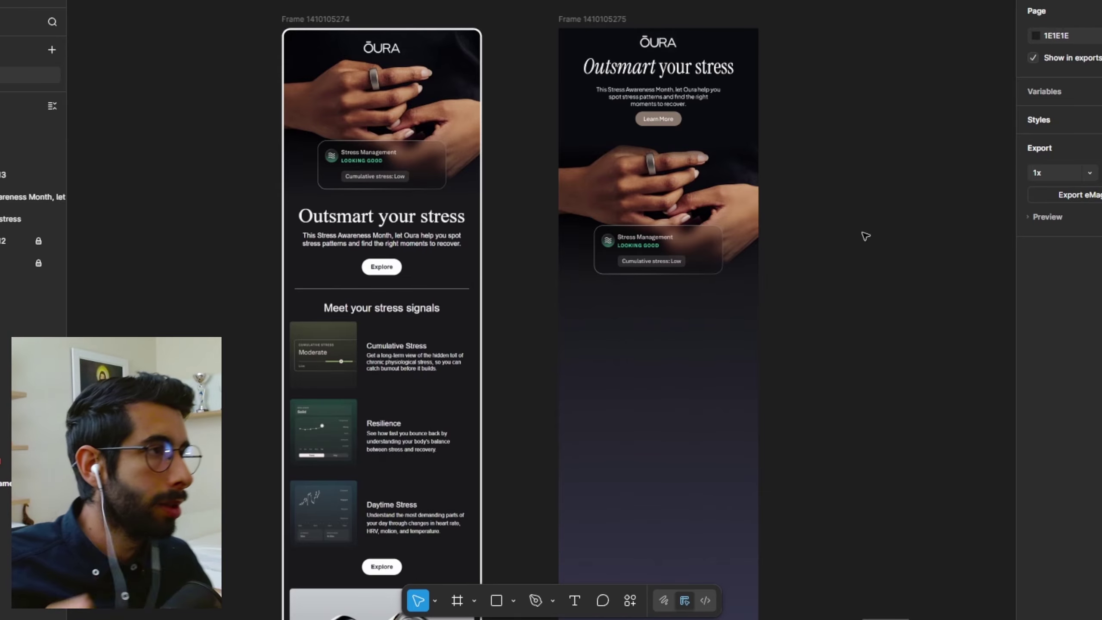
scroll(813, 173, down, 6)
scroll(798, 252, up, 4)
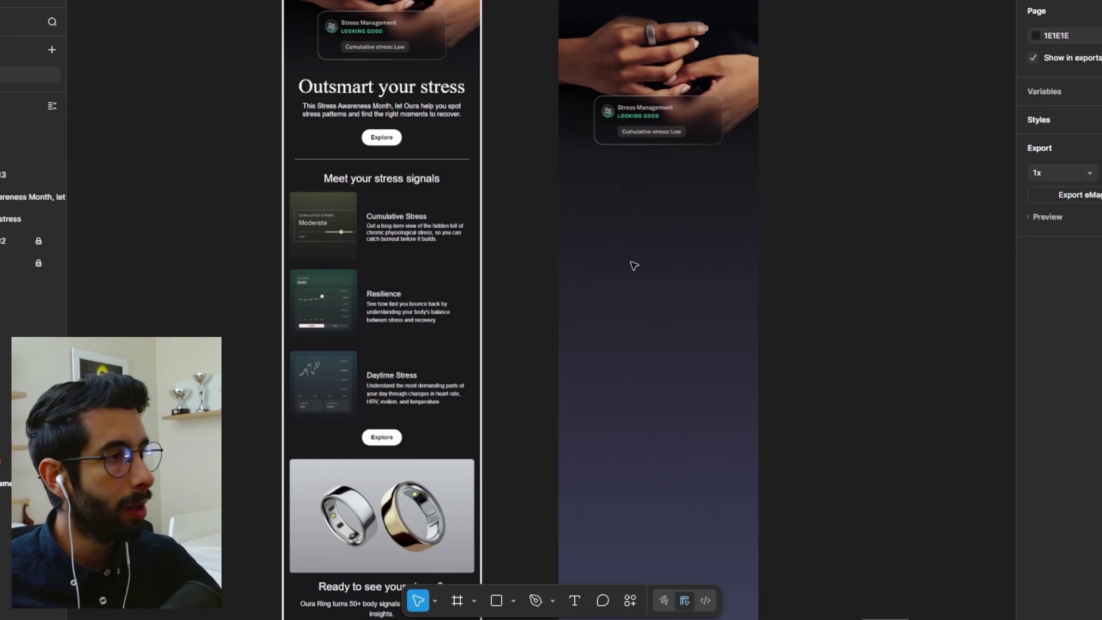
scroll(677, 273, up, 3)
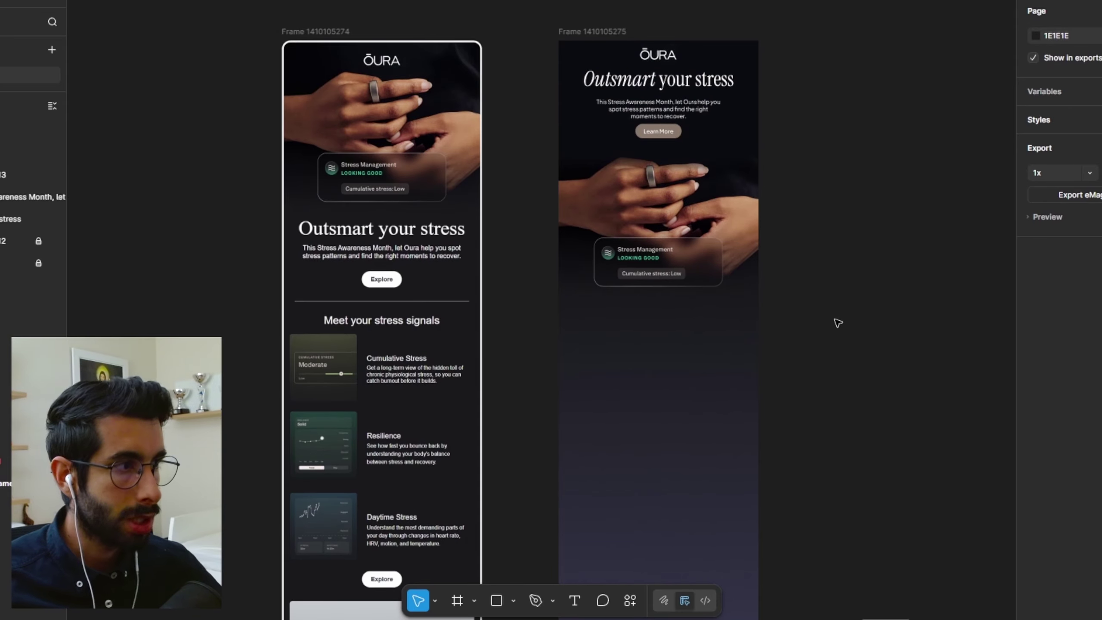
scroll(798, 347, down, 2)
scroll(336, 305, right, 4)
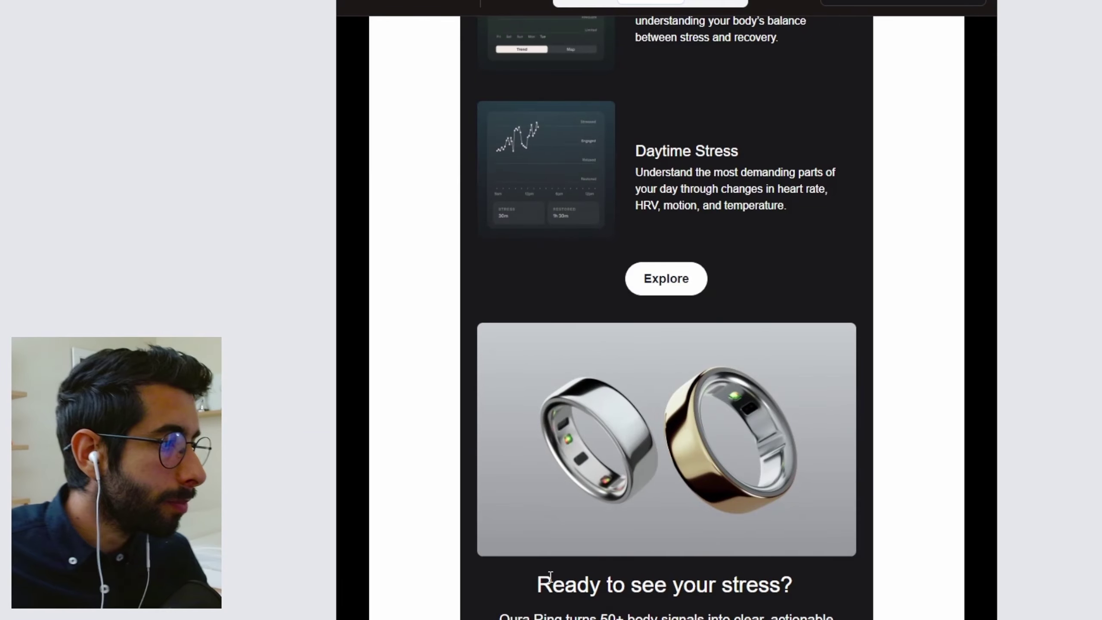
Step: Copy the Cumulative Stress card image from the original email in the browser and paste it into the Figma redesign frame below the hero
scroll(581, 538, up, 10)
right_click(546, 339)
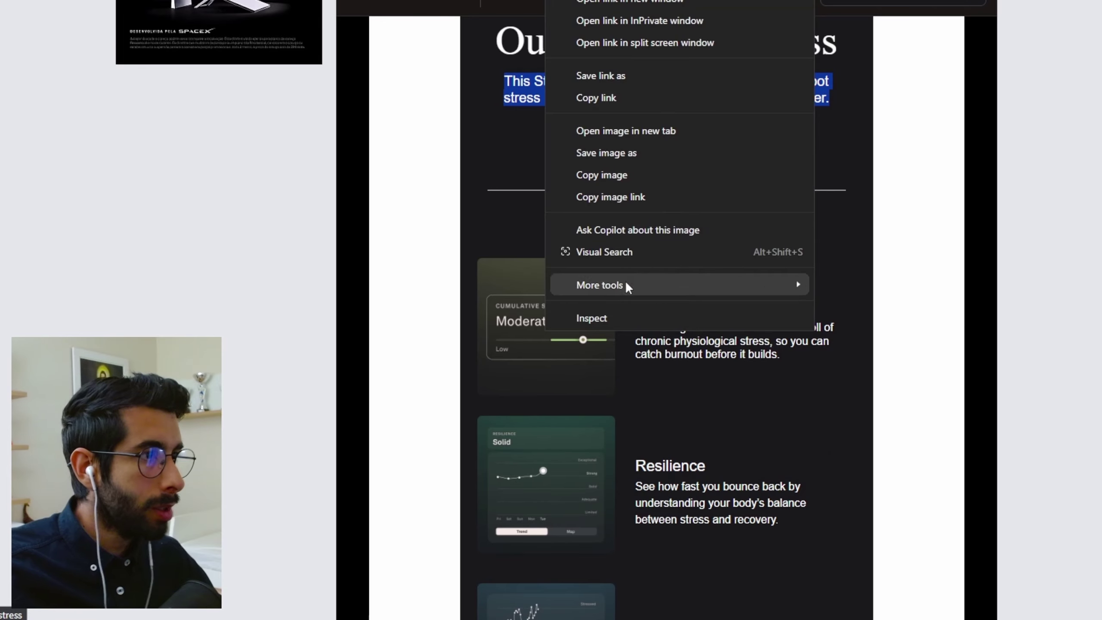
click(602, 178)
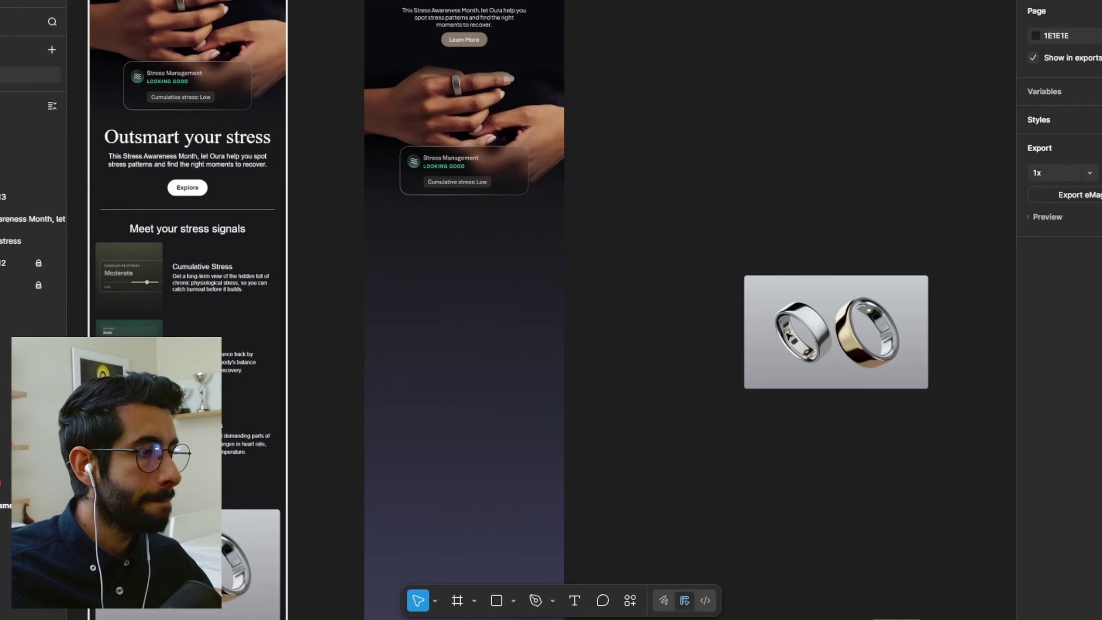
key(ctrl+v)
drag(563, 283, 445, 299)
click(649, 261)
scroll(649, 261, up, 5)
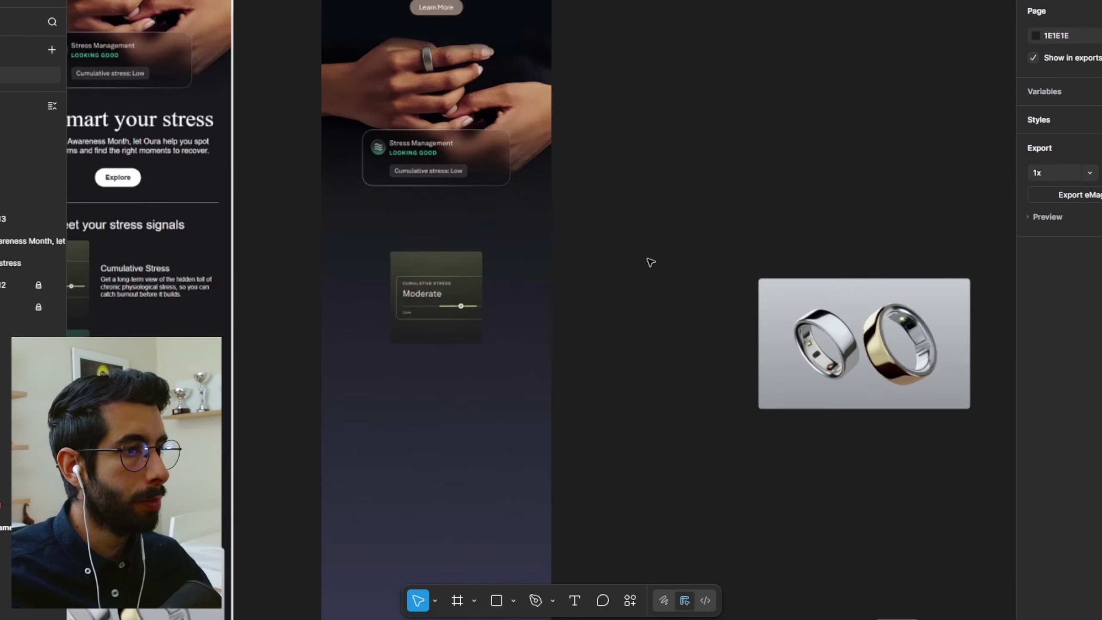
Step: Try corner radii of 12 and 18 on the Cumulative Stress image
drag(783, 281, 821, 291)
key(ctrl+z)
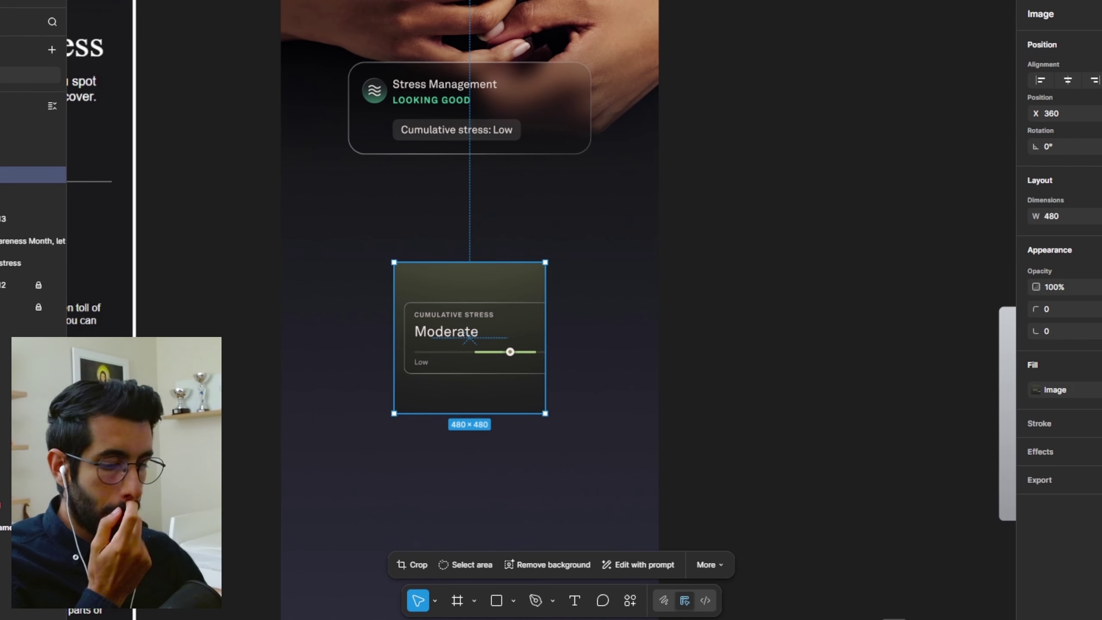
click(820, 310)
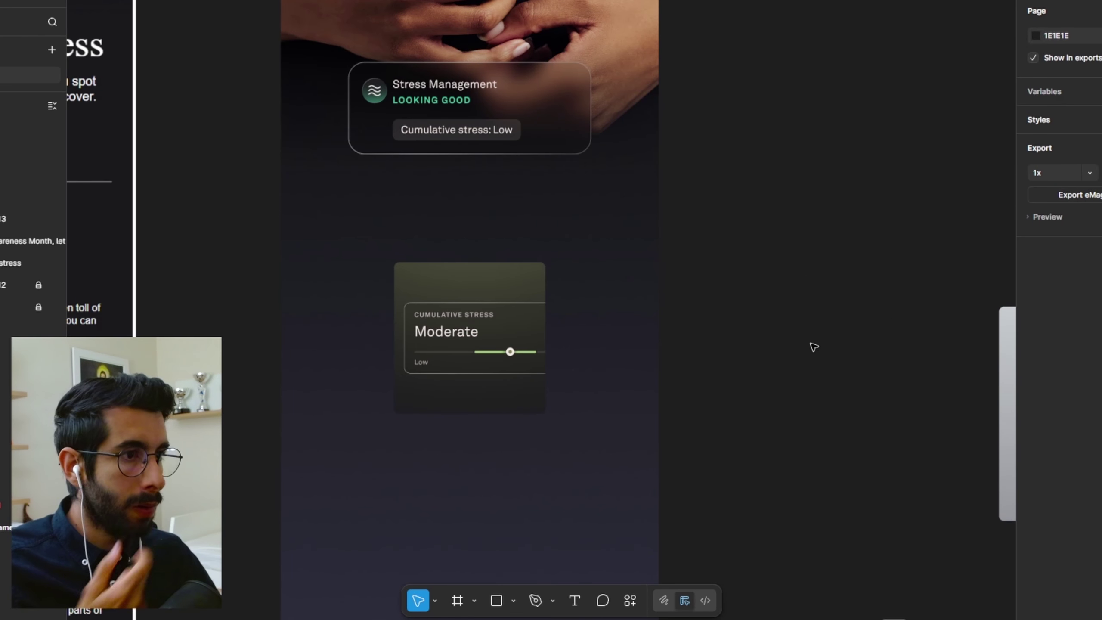
key(ctrl+z)
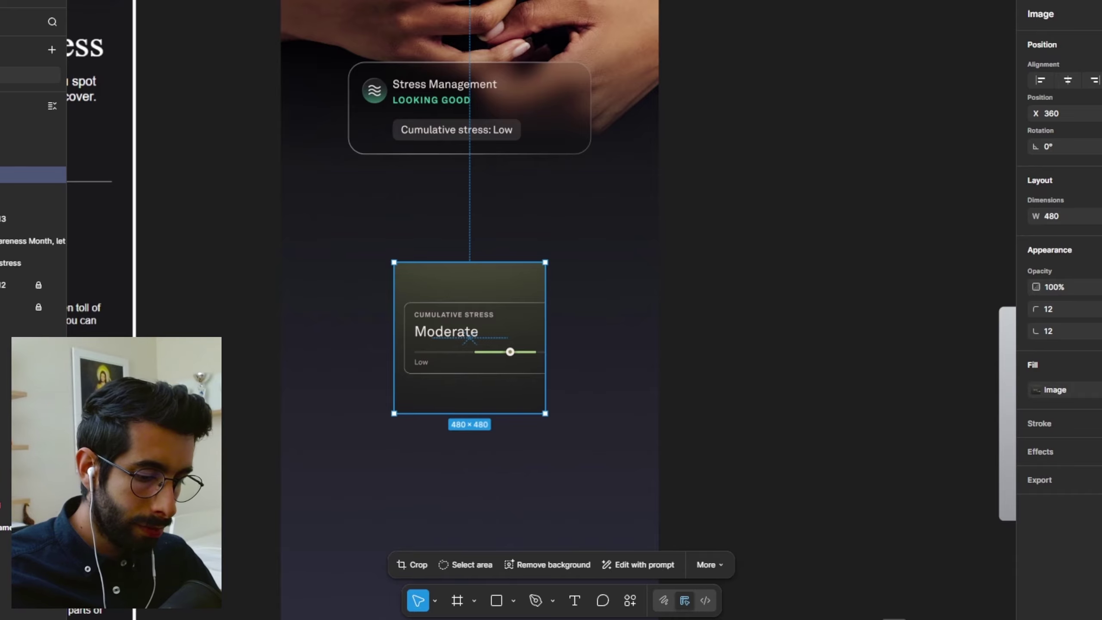
click(817, 258)
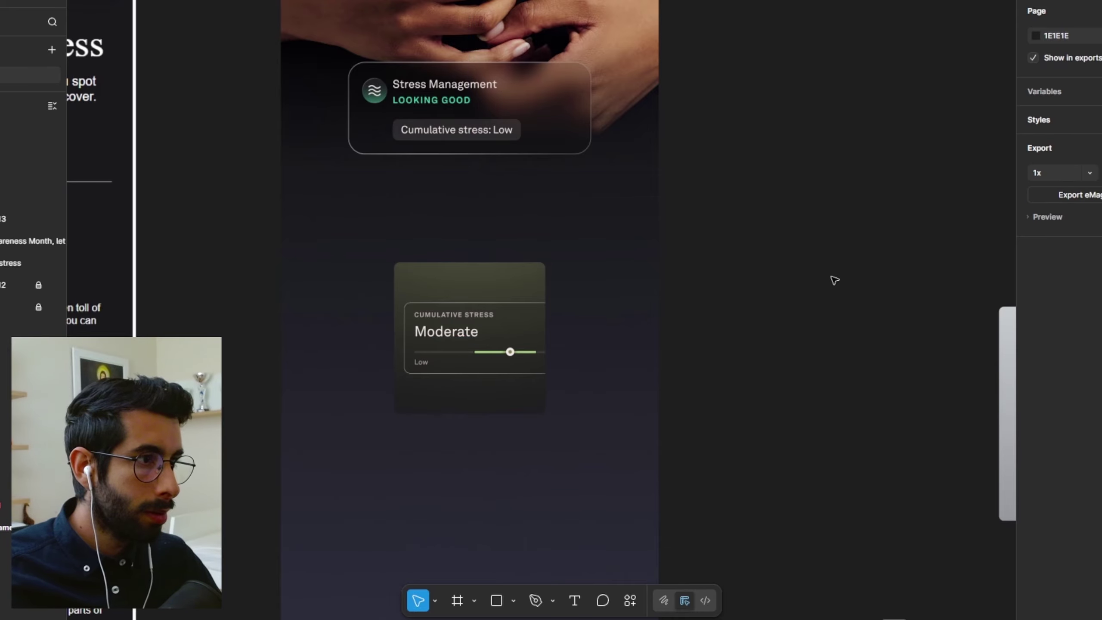
scroll(825, 373, down, 5)
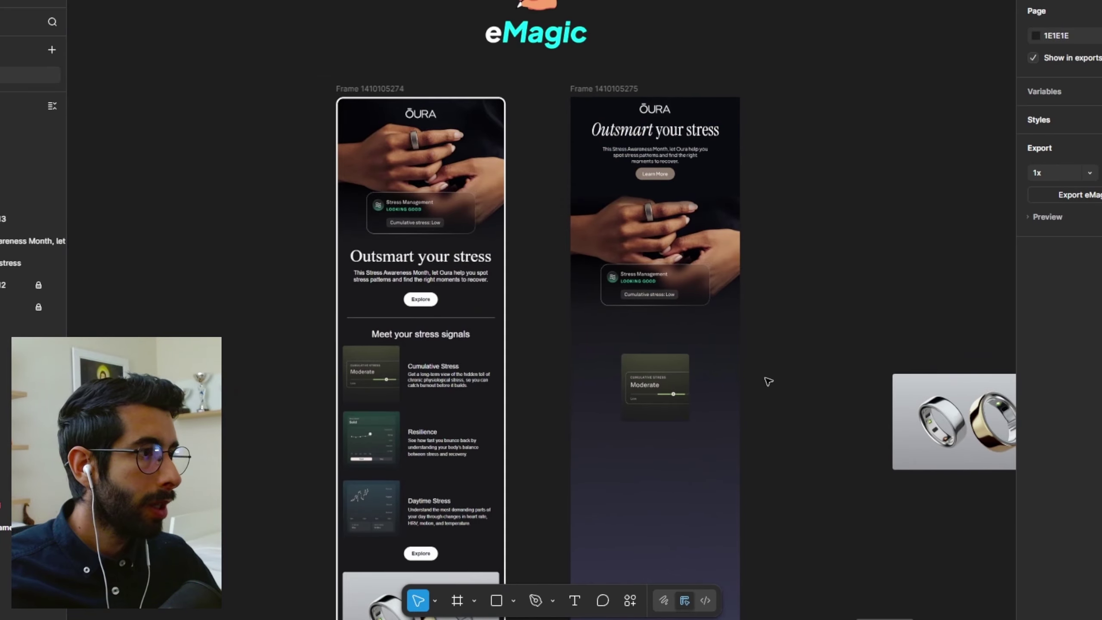
scroll(768, 381, up, 5)
key(ctrl+z)
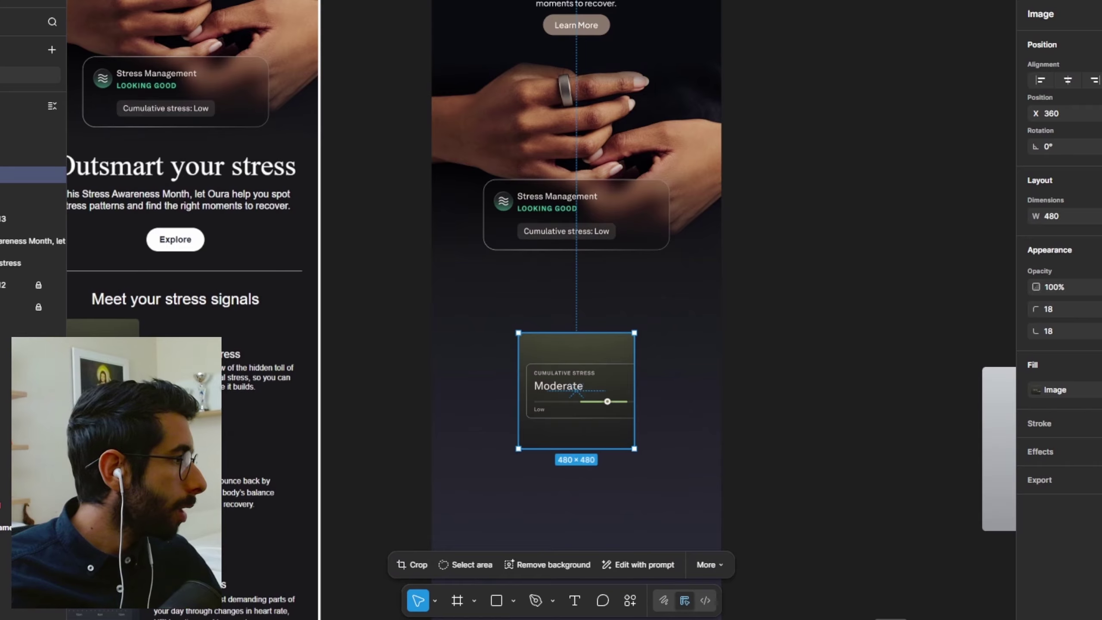
click(835, 316)
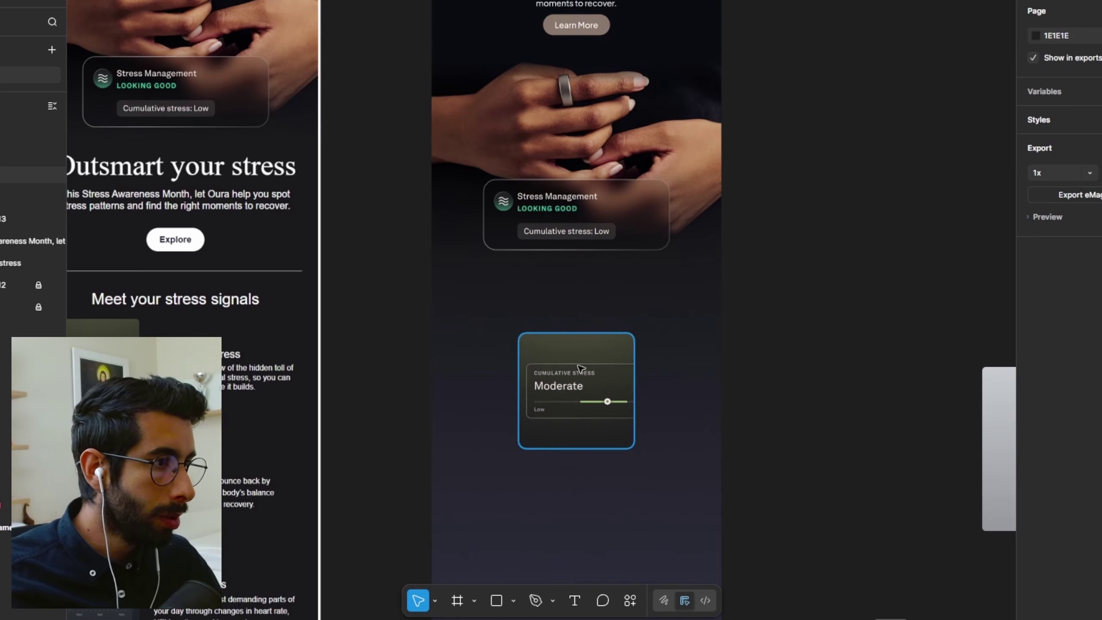
Step: Set the Cumulative Stress image's corner radius to 32 and move it slightly down to leave room for a heading
click(583, 415)
click(807, 394)
click(588, 369)
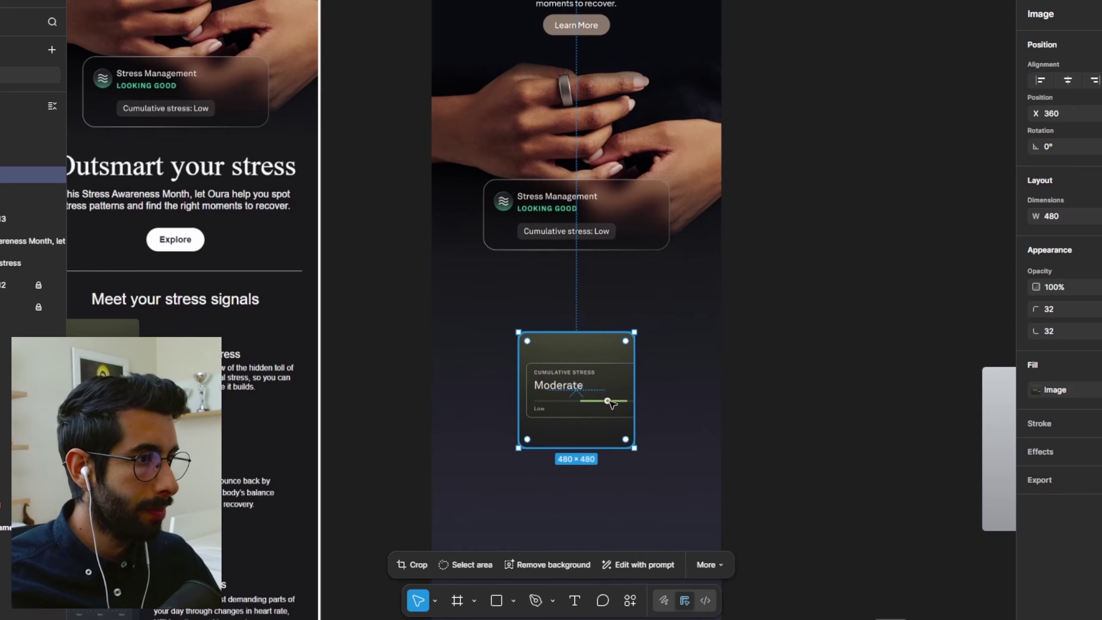
key(ctrl+z)
key(Escape)
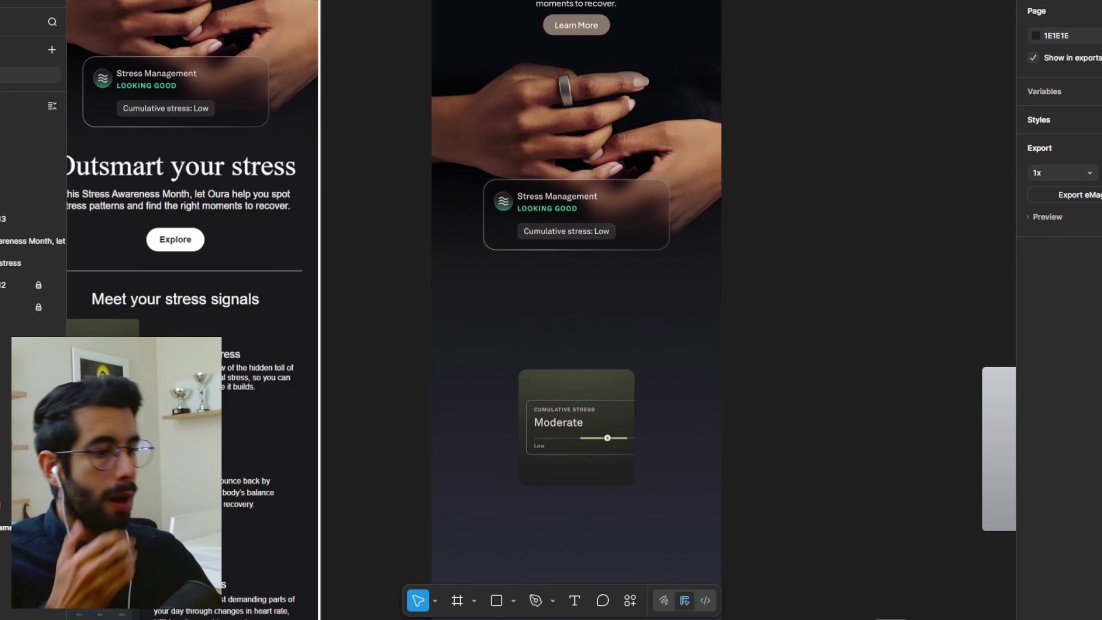
Step: Duplicate the "Outsmart your stress" heading and place the copy between the hero and the Cumulative Stress image, centred in the frame
click(577, 573)
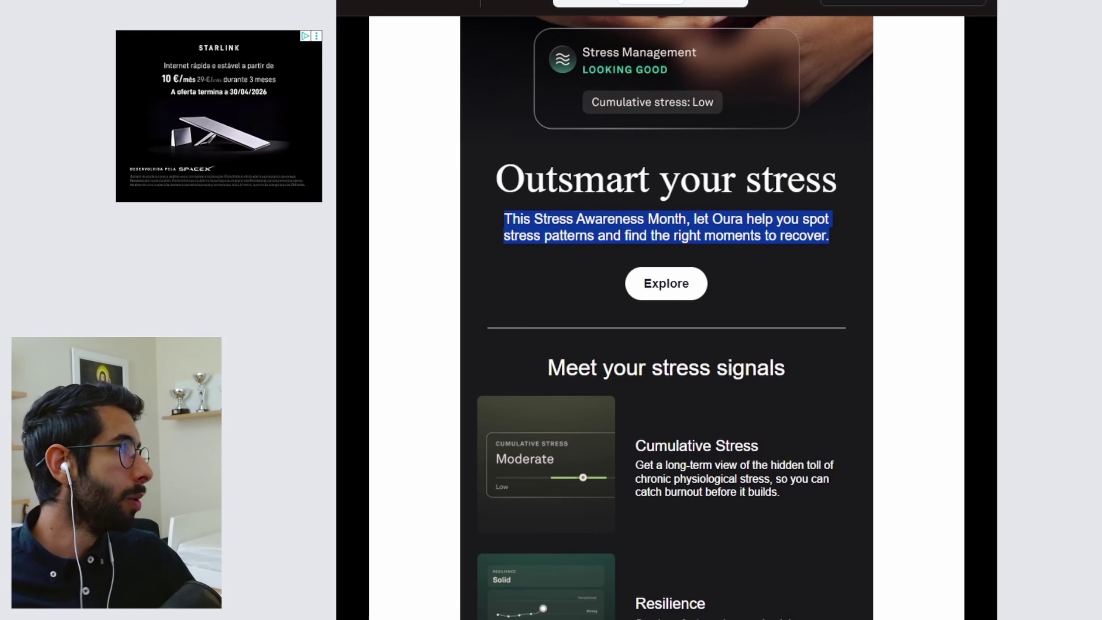
key(alt+Tab)
scroll(753, 229, up, 3)
click(631, 92)
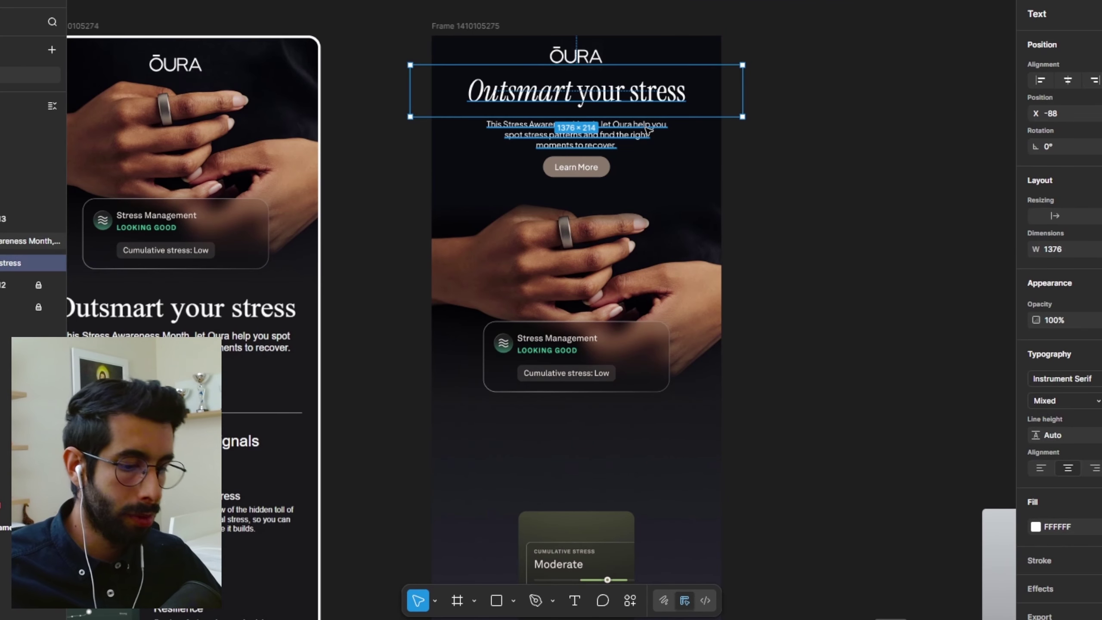
drag(642, 100, 604, 336)
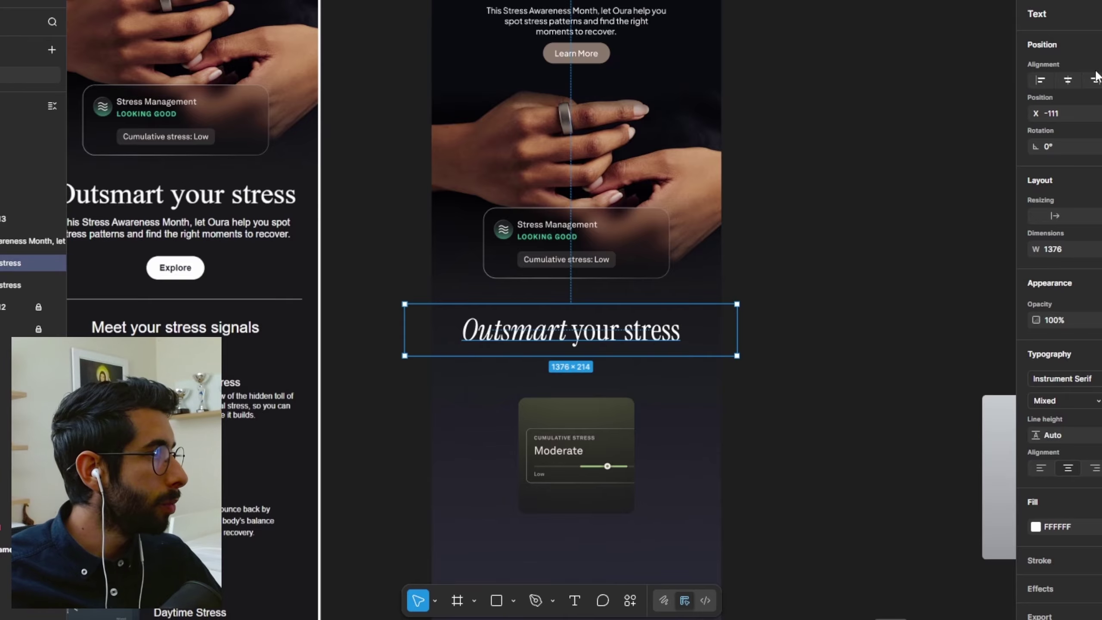
Step: Replace the duplicated heading's text with the original email's section title, "Meet your stress signals"
double_click(644, 343)
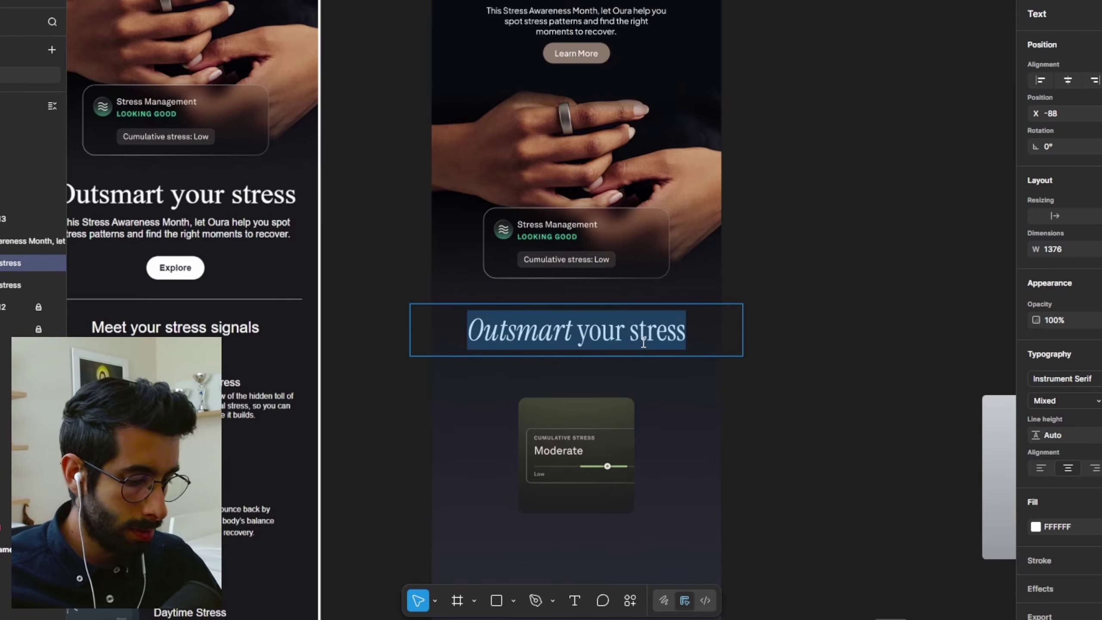
text(Meet your)
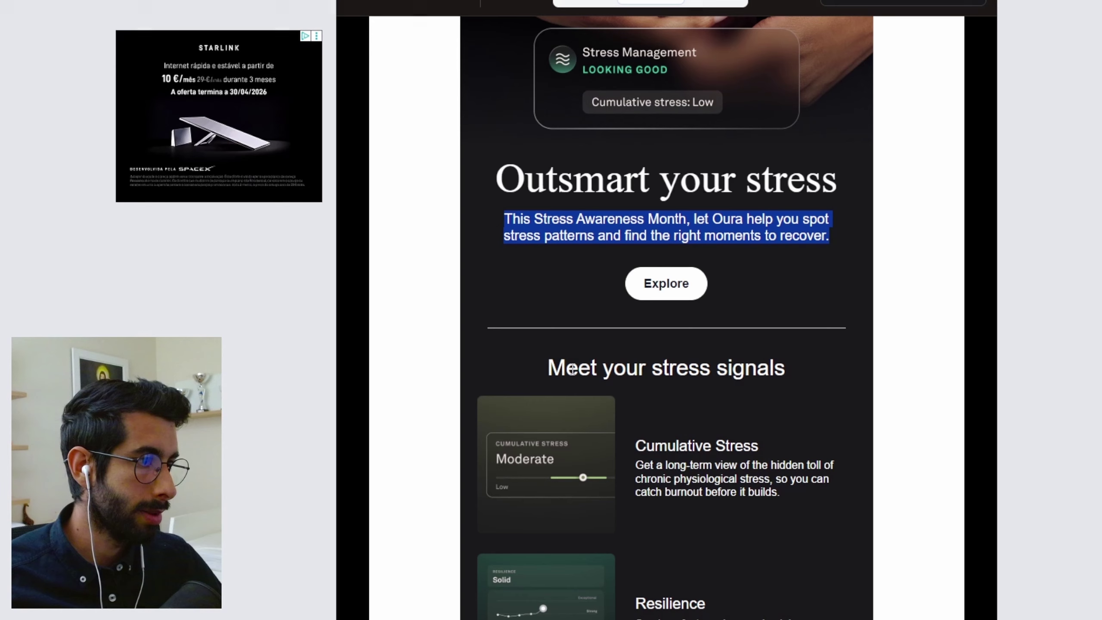
drag(547, 368, 790, 376)
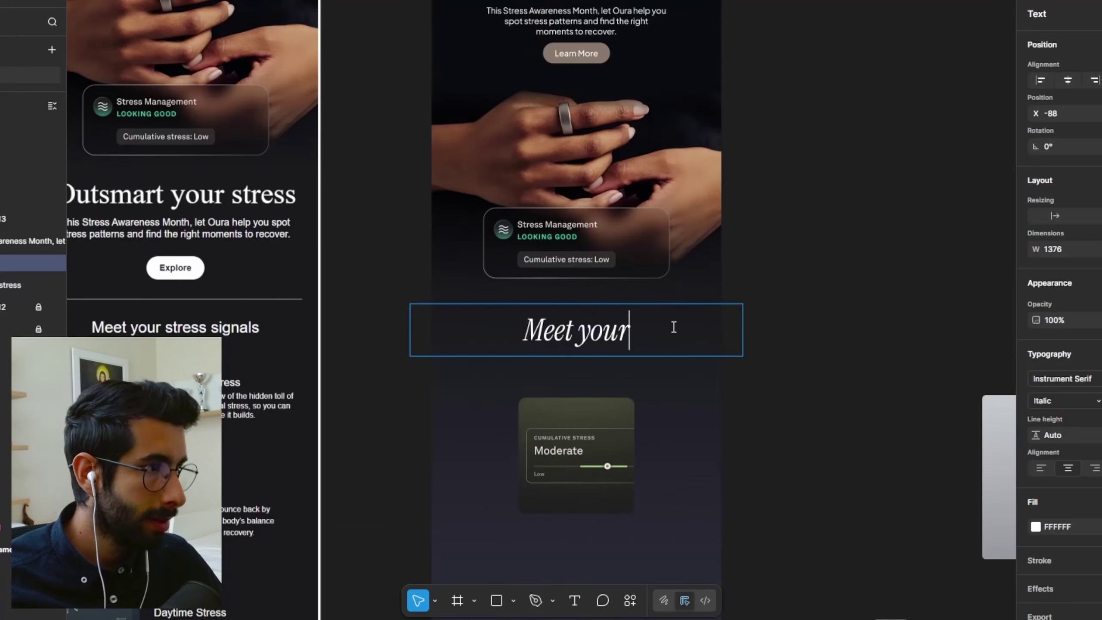
text(Meet your stress signals)
click(835, 386)
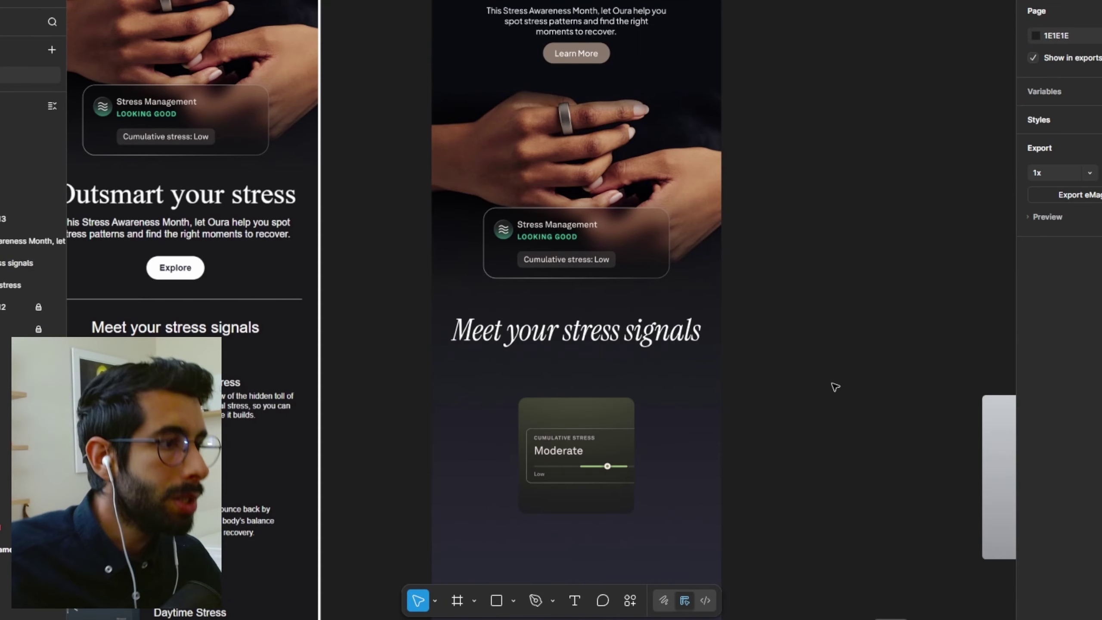
Step: Break the section heading onto two lines after "Meet your" and shift it slightly down
scroll(827, 406, up, 2)
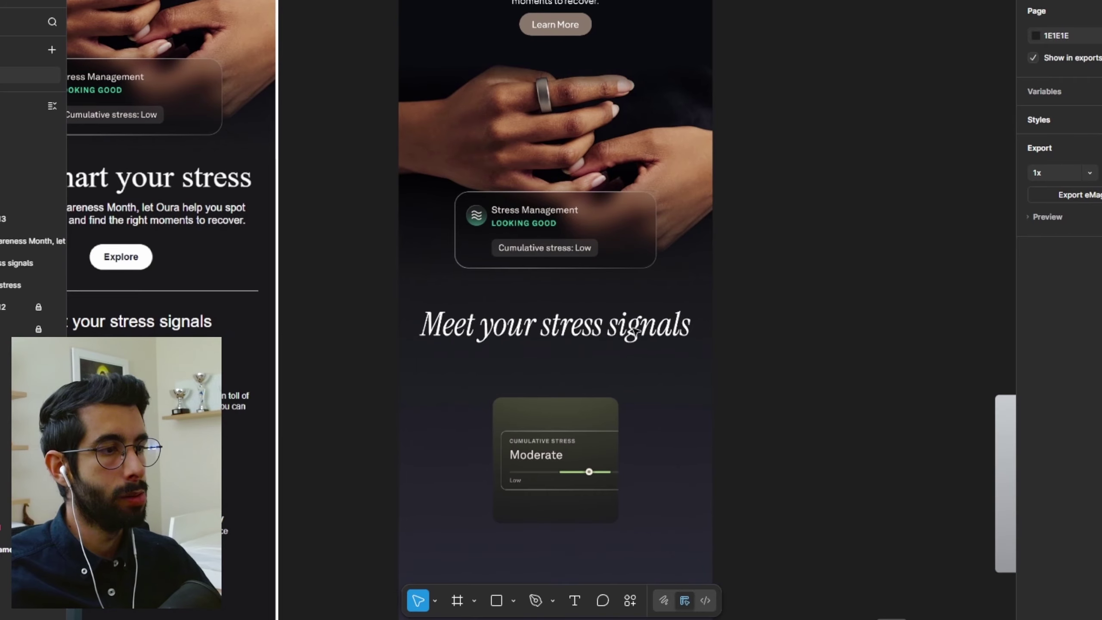
click(539, 322)
double_click(539, 322)
click(539, 322)
key(Return)
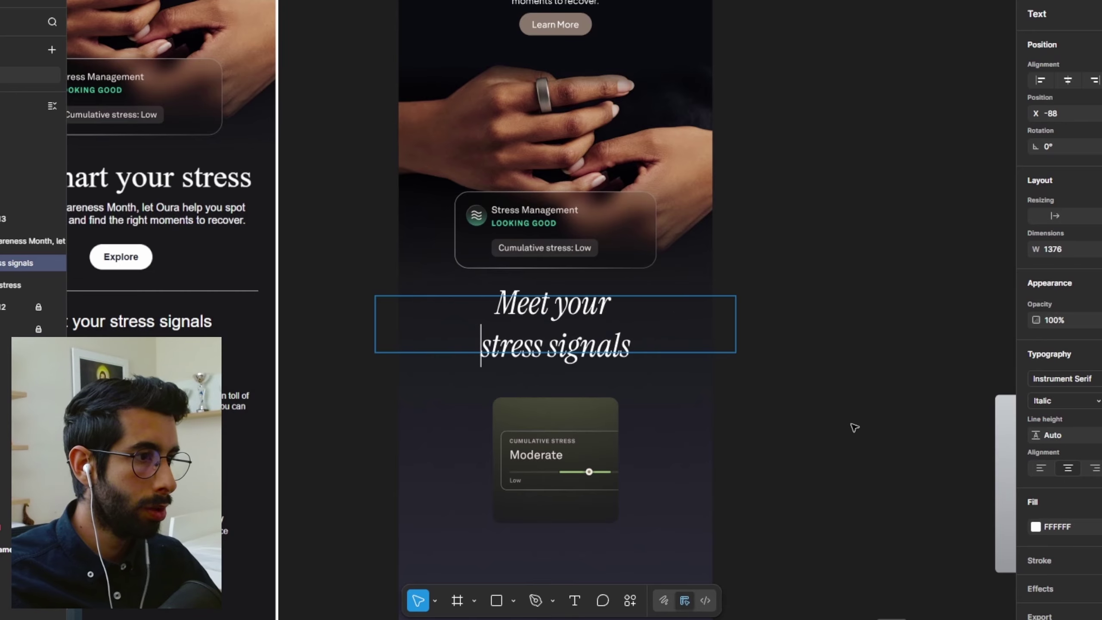
click(851, 423)
drag(564, 313, 435, 322)
Step: Change the heading's first line, "Meet your", to the upright, non-italic style of Instrument Serif
double_click(564, 331)
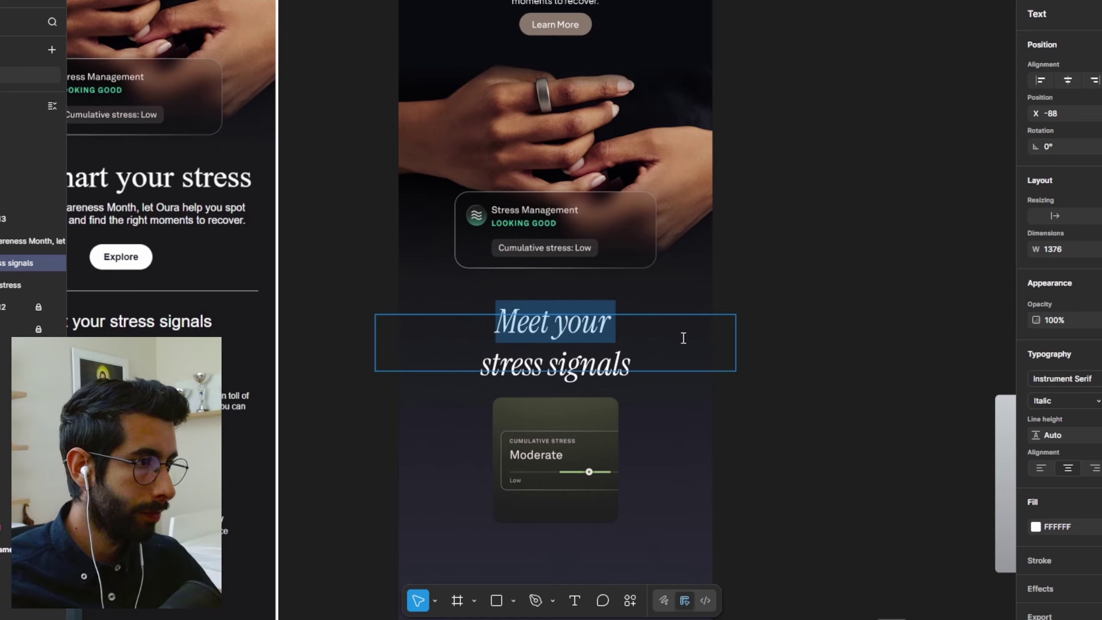
click(662, 328)
key(shift+Home)
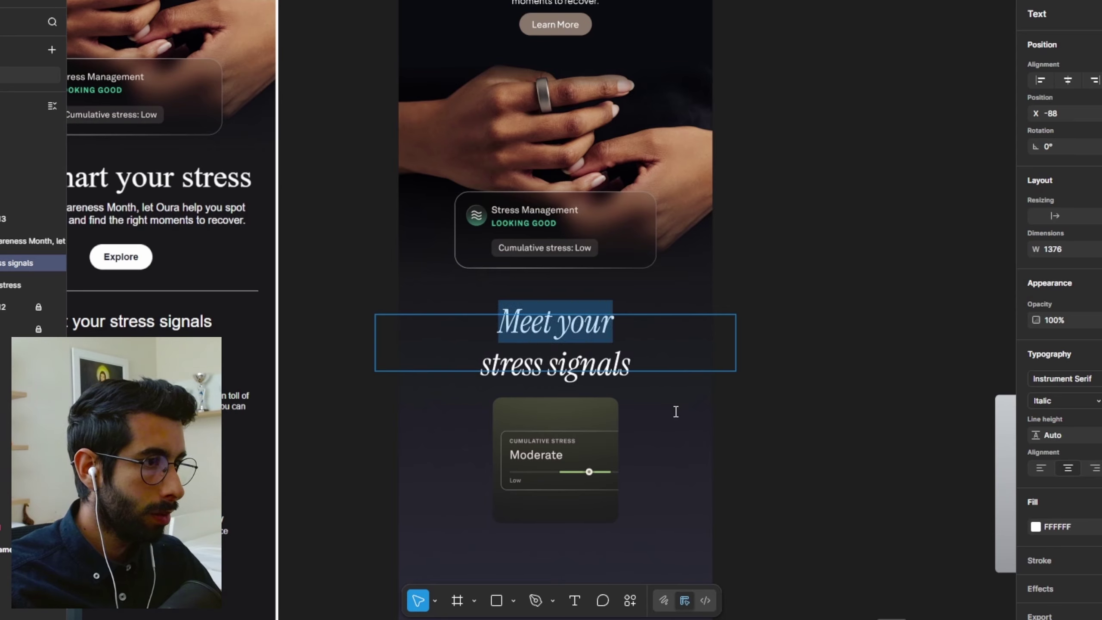
click(1088, 402)
click(1067, 382)
click(631, 392)
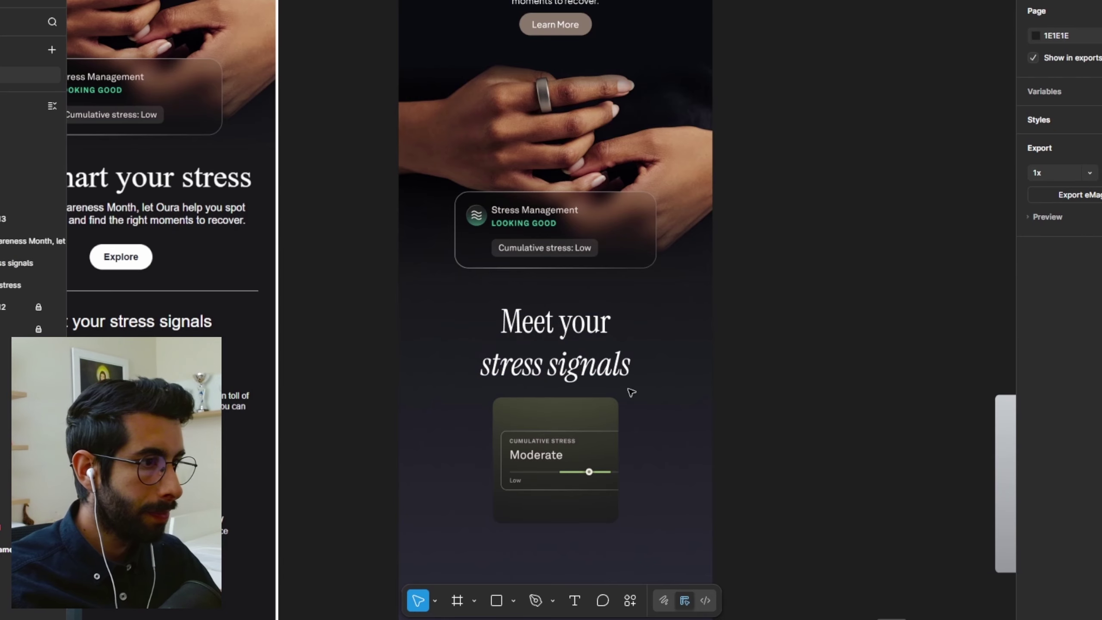
Step: Tighten the line height of the two-line "Meet your stress signals" heading
scroll(601, 365, down, 1)
click(590, 325)
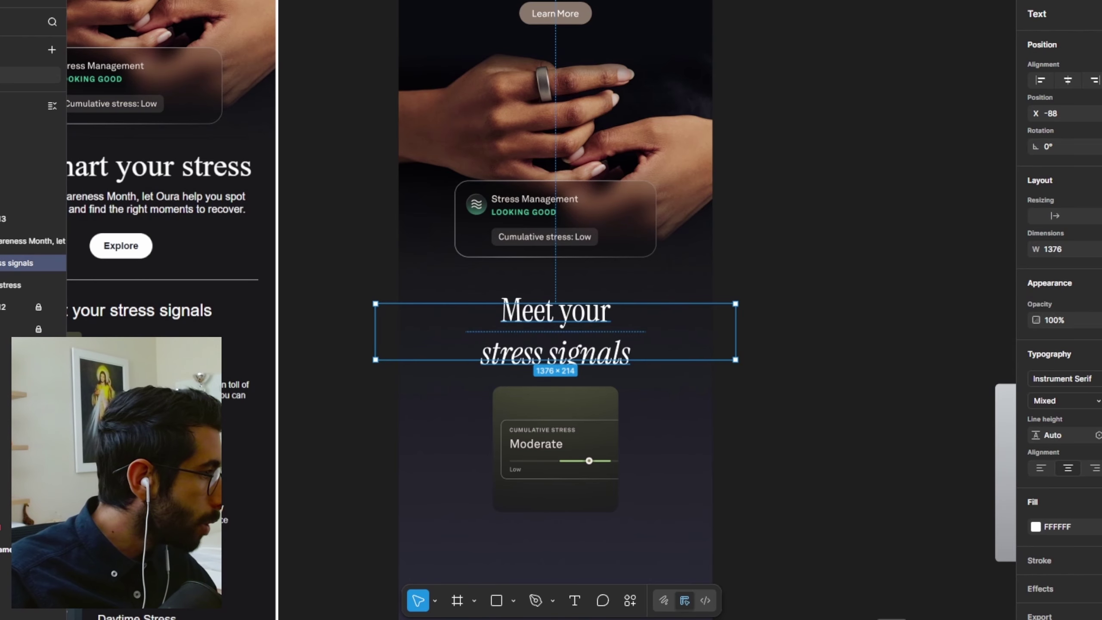
click(1084, 441)
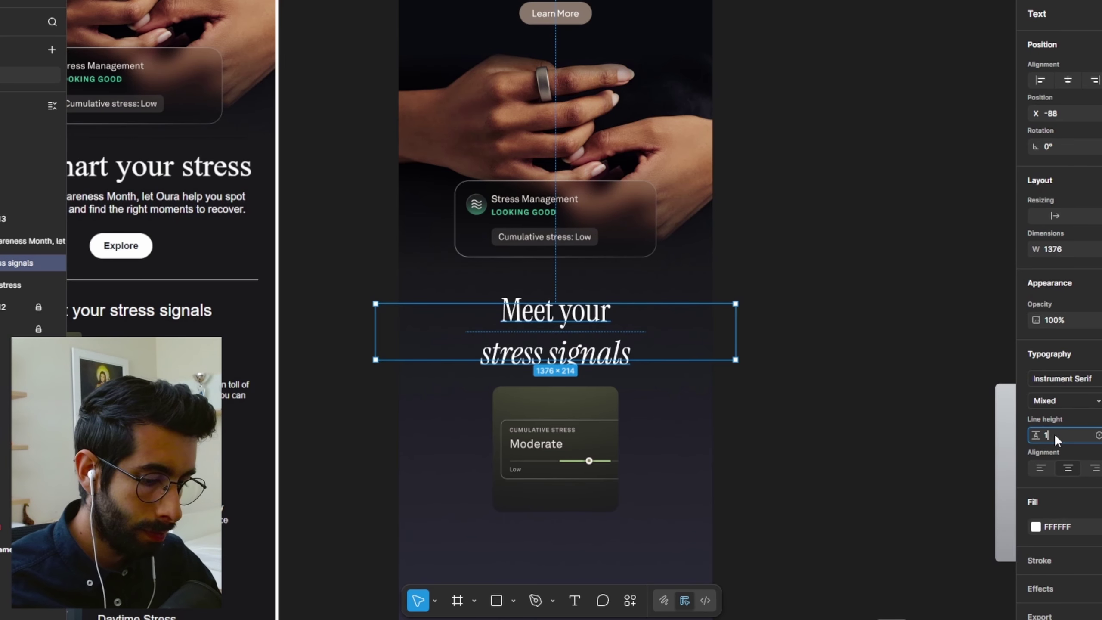
click(953, 331)
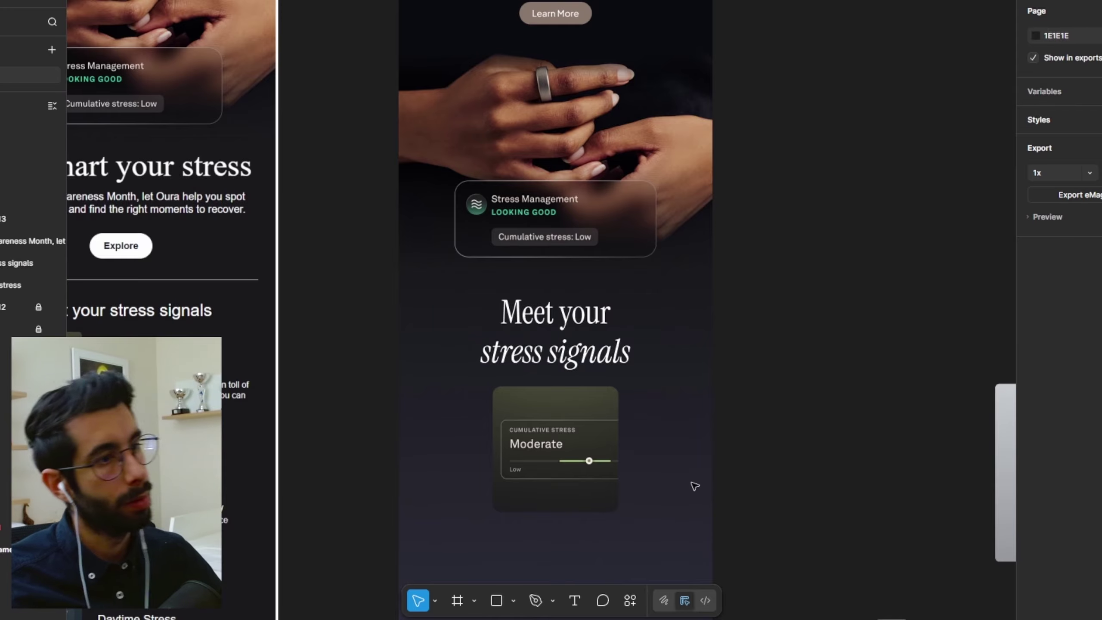
Step: Move the Cumulative Stress image slightly down, away from the section heading
scroll(777, 411, down, 5)
click(622, 319)
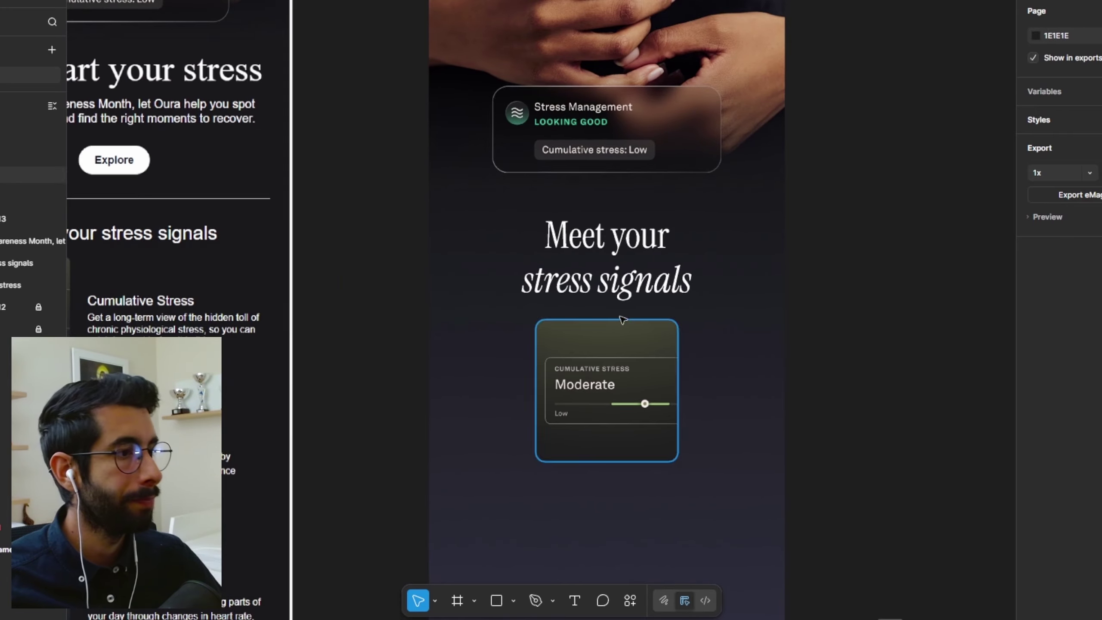
drag(603, 374, 602, 387)
click(904, 337)
Step: Switch to the Milled page in the browser and browse Oura Ring's other emails for design references
scroll(904, 338, down, 5)
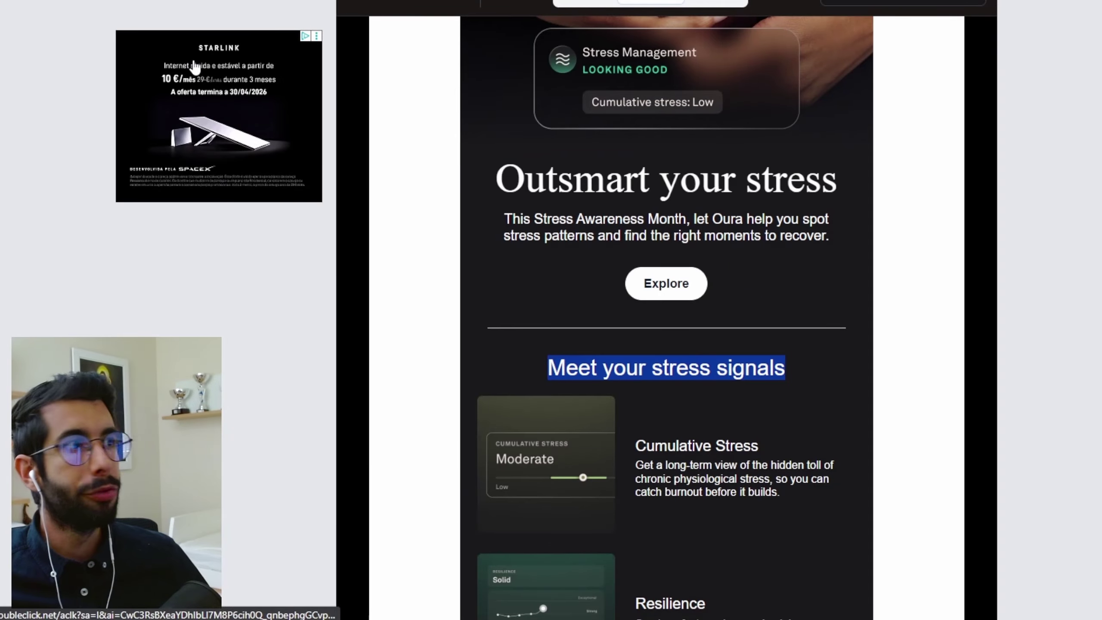
scroll(192, 204, up, 5)
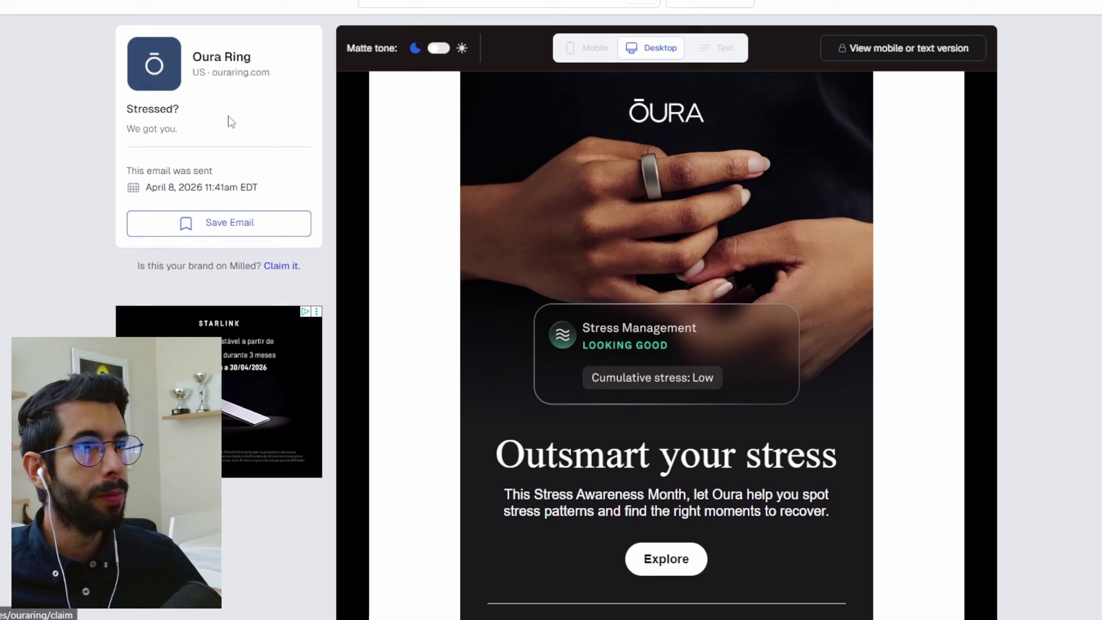
right_click(194, 67)
click(221, 57)
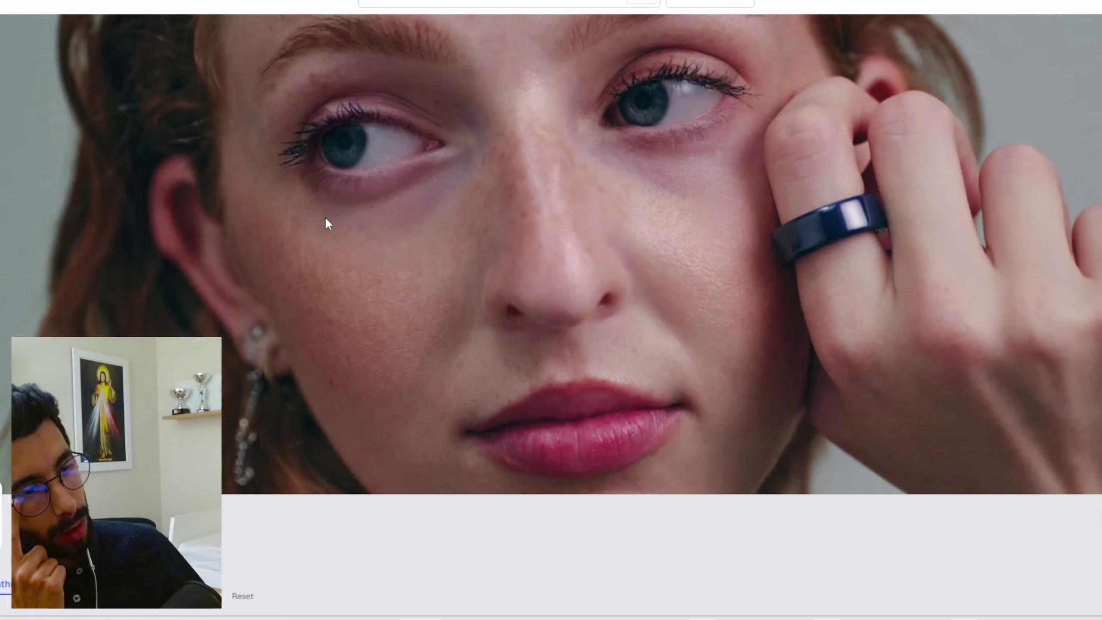
scroll(326, 223, down, 12)
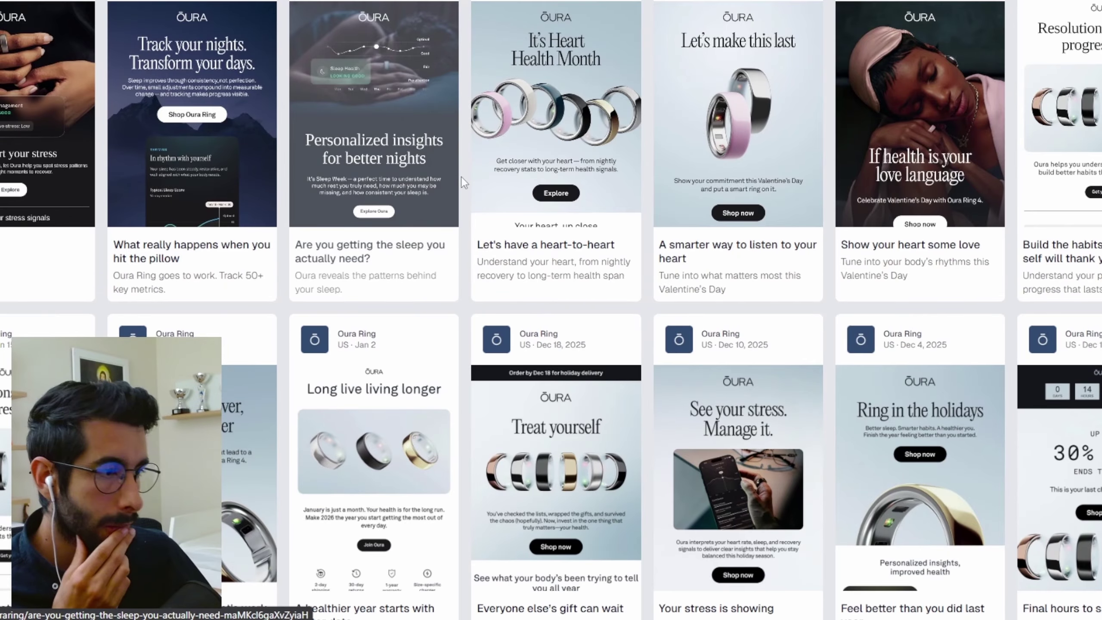
scroll(461, 175, up, 5)
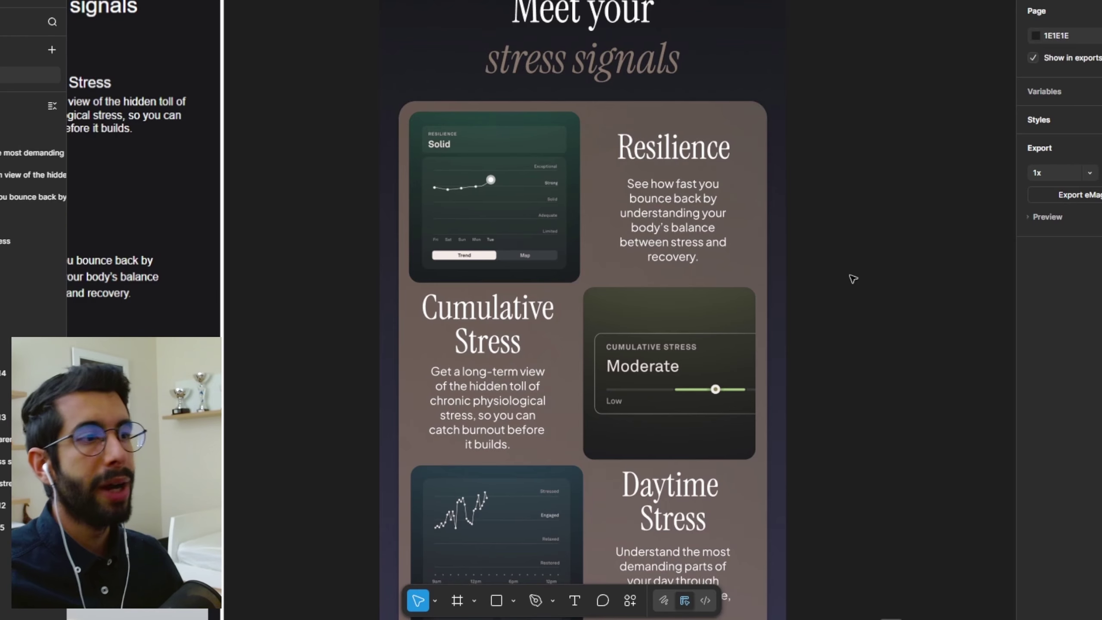
Step: Examine the "Meet your stress signals" card in Figma, with its Resilience, Cumulative Stress and Daytime Stress blocks, along with the hero above
scroll(603, 313, down, 5)
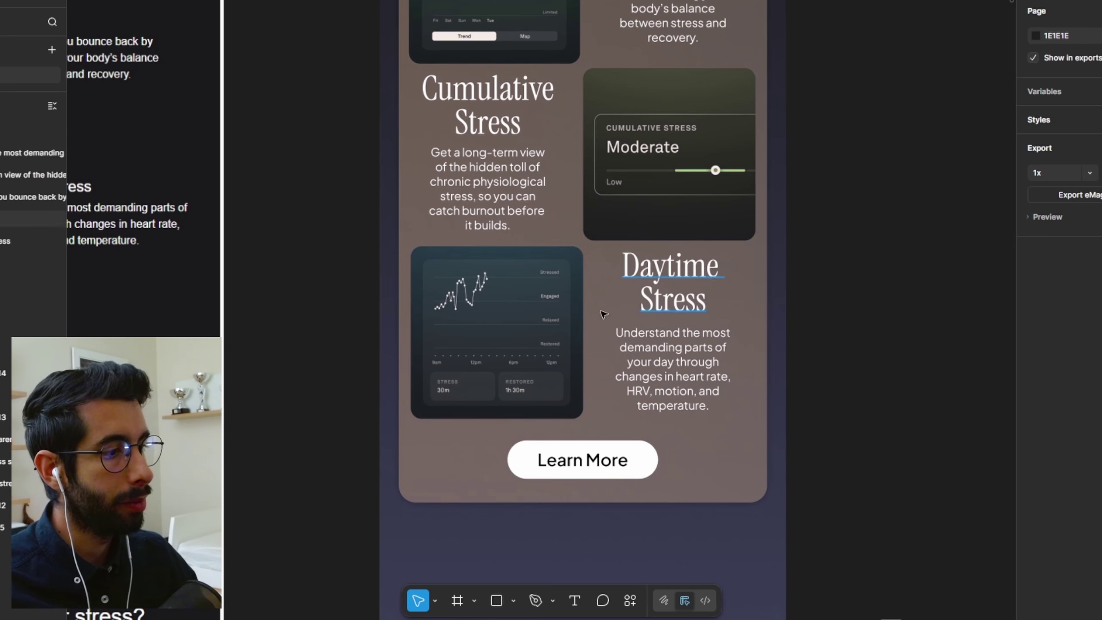
scroll(603, 313, down, 3)
scroll(581, 260, up, 8)
scroll(555, 148, up, 5)
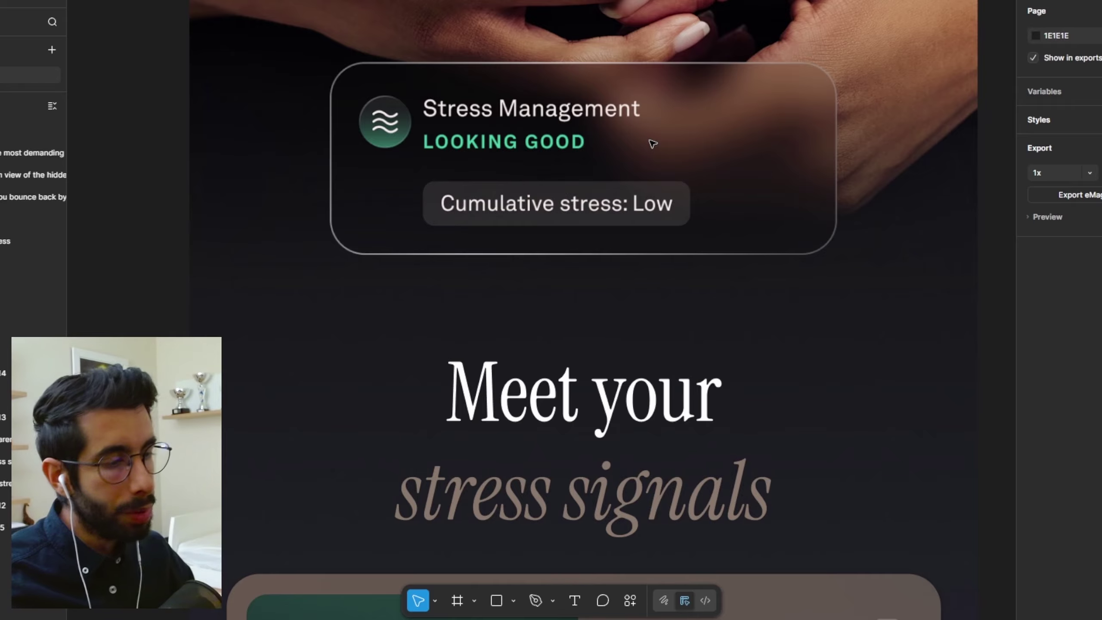
scroll(660, 179, down, 4)
scroll(547, 306, up, 6)
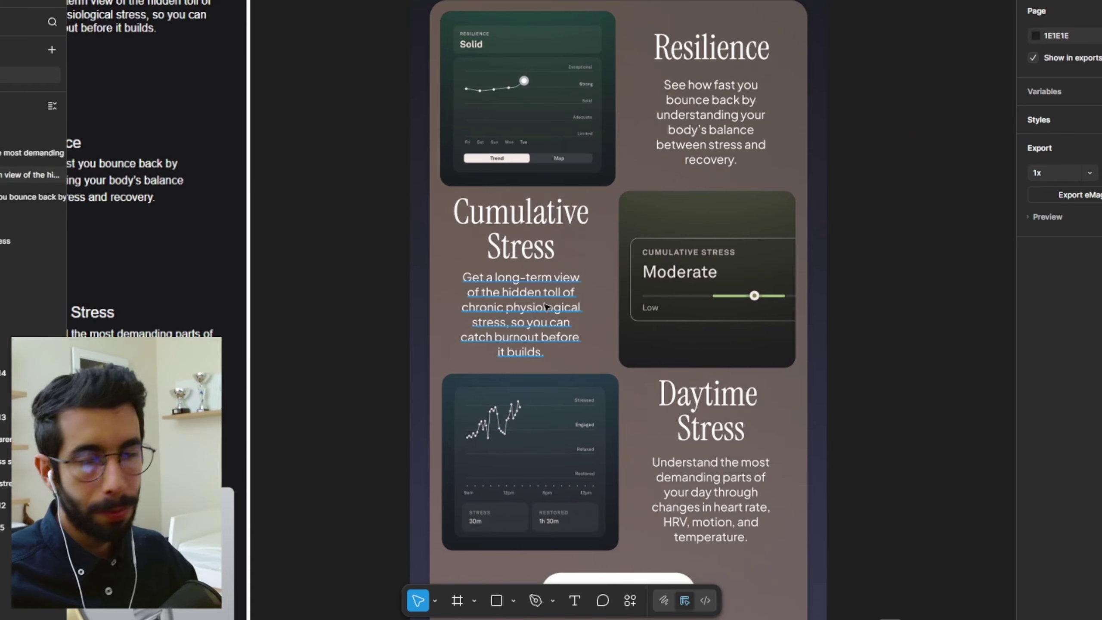
scroll(881, 301, down, 4)
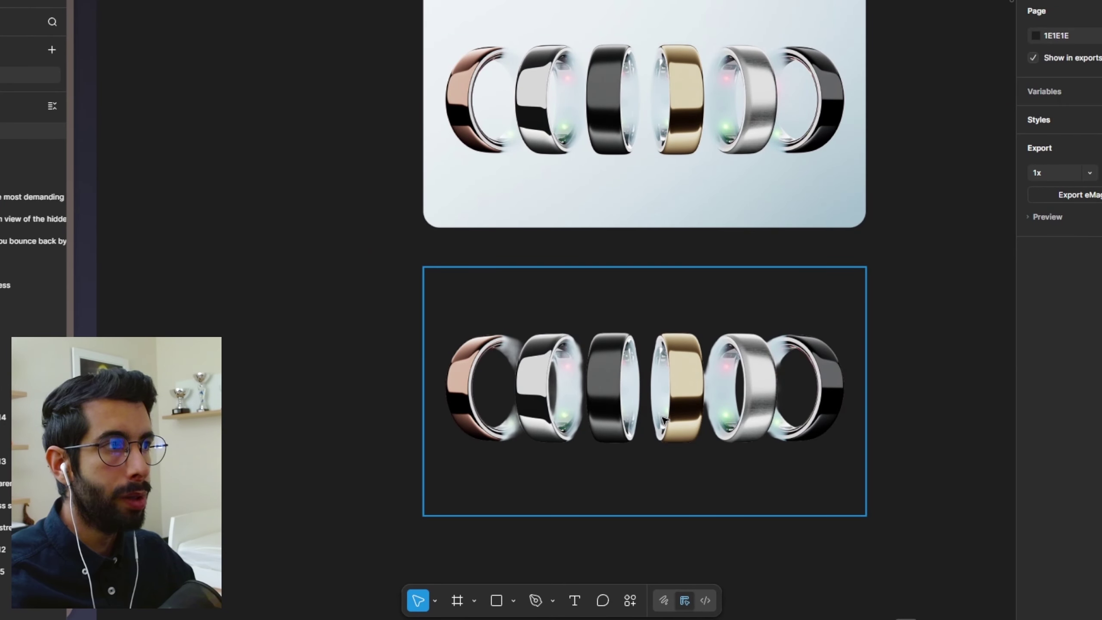
Step: Place the background-free rings image behind the stress signals card, rotated to -90° and enlarged to 1863 × 1047
scroll(614, 425, down, 5)
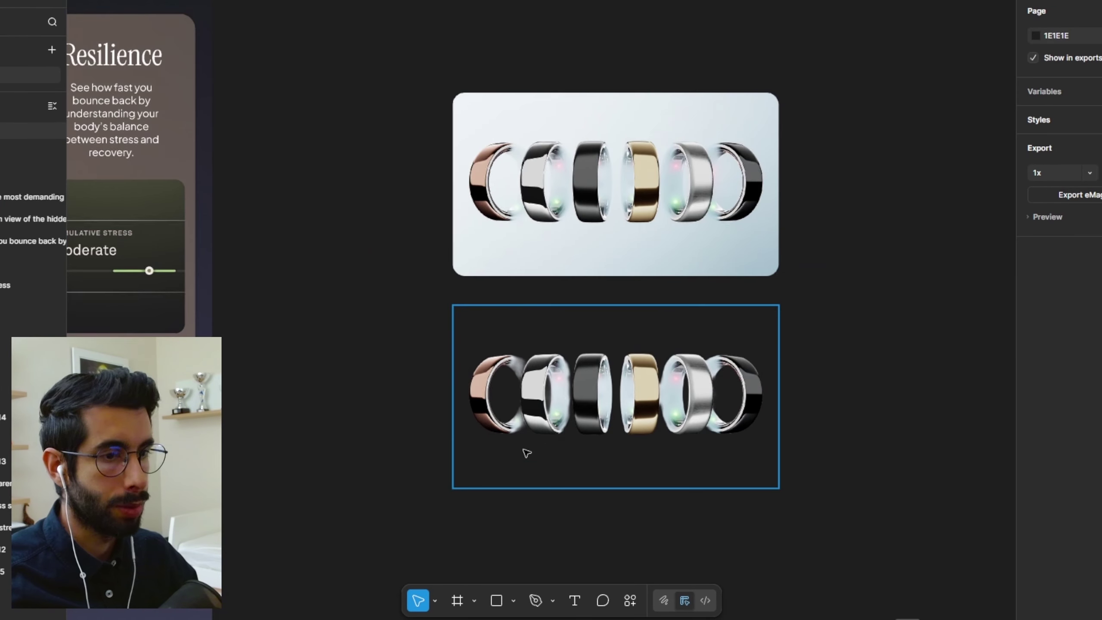
scroll(504, 502, left, 4)
click(876, 436)
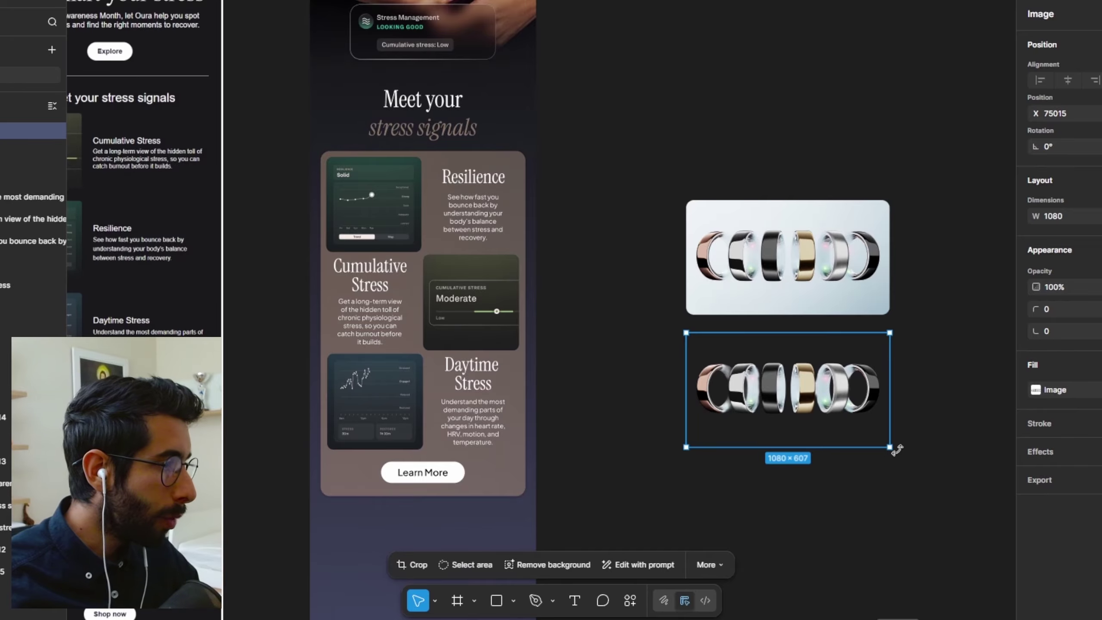
drag(908, 461, 715, 509)
drag(777, 419, 420, 333)
drag(356, 203, 315, 134)
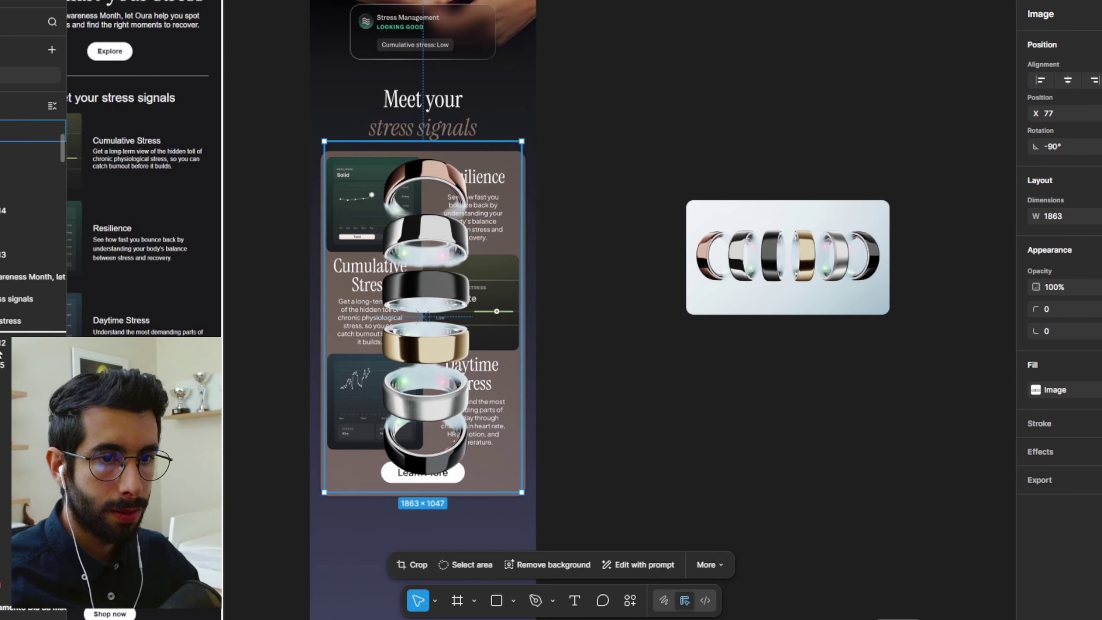
key(ctrl+shift+[)
click(652, 433)
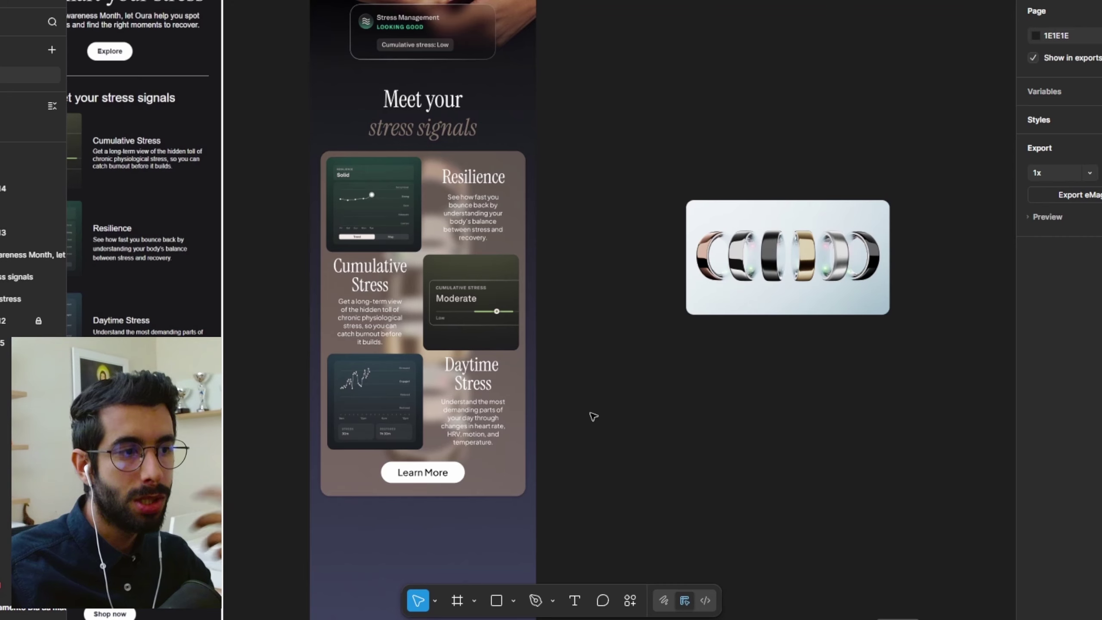
Step: Rotate the rings image behind the card to -30° and shift it up so it spans the card's upper part
scroll(594, 417, up, 3)
click(636, 364)
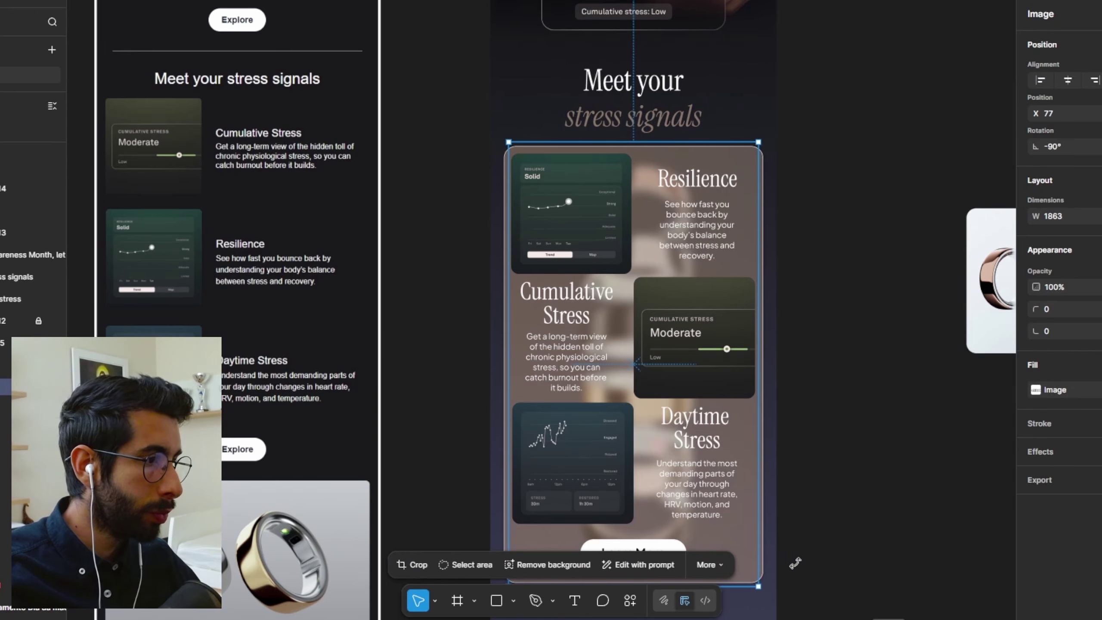
drag(794, 563, 905, 368)
drag(825, 390, 831, 315)
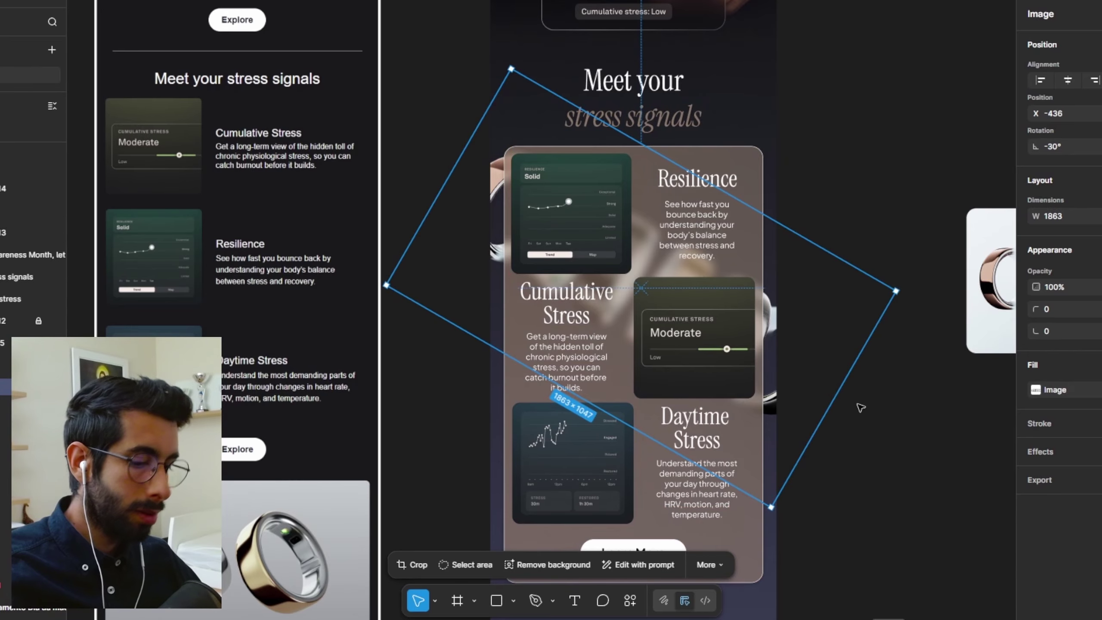
Step: Try placing a second copy of the tilted rings image behind the lower part of the stress signals card
drag(824, 391, 783, 560)
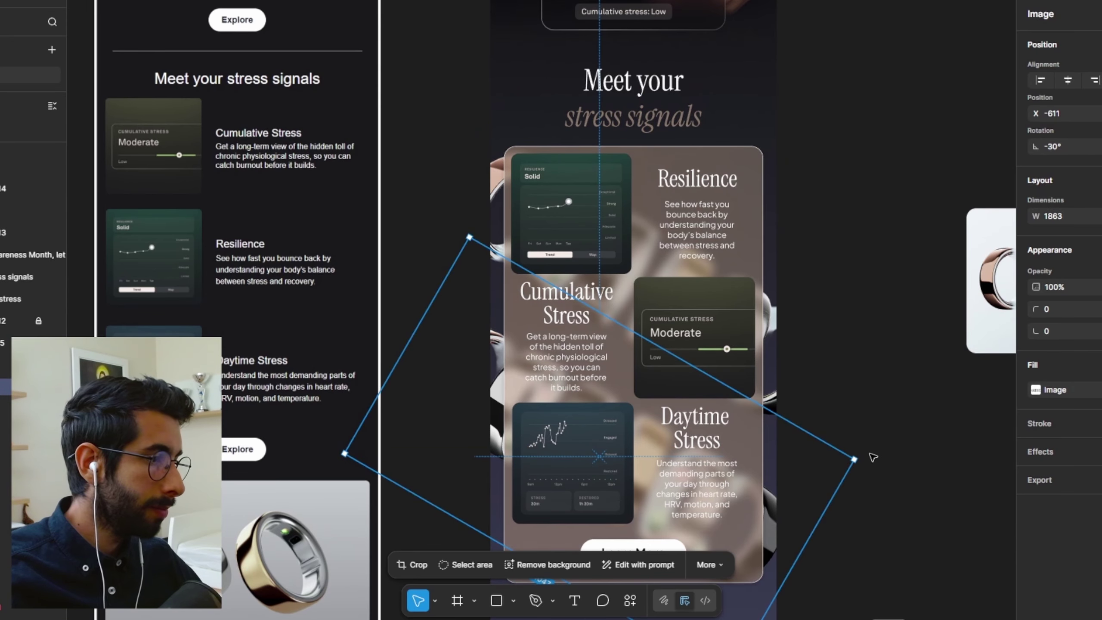
drag(864, 461, 779, 220)
drag(668, 348, 665, 399)
key(Escape)
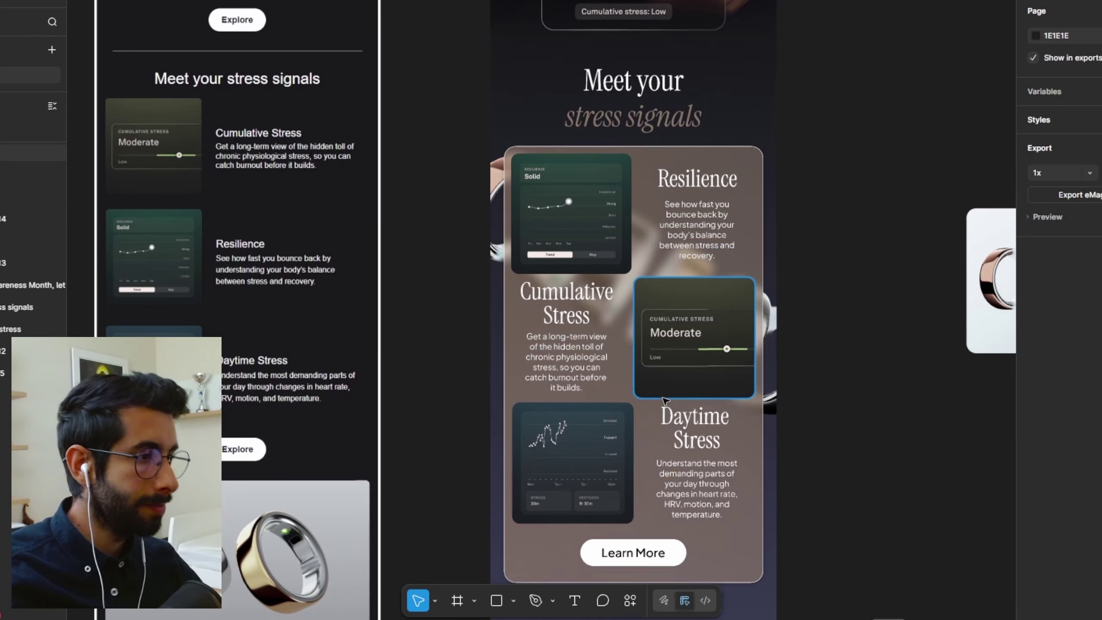
Step: Examine how the tilted rings show through and around the stress signals card, compared with the original email
scroll(866, 448, down, 2)
scroll(892, 488, down, 3)
drag(892, 489, 729, 400)
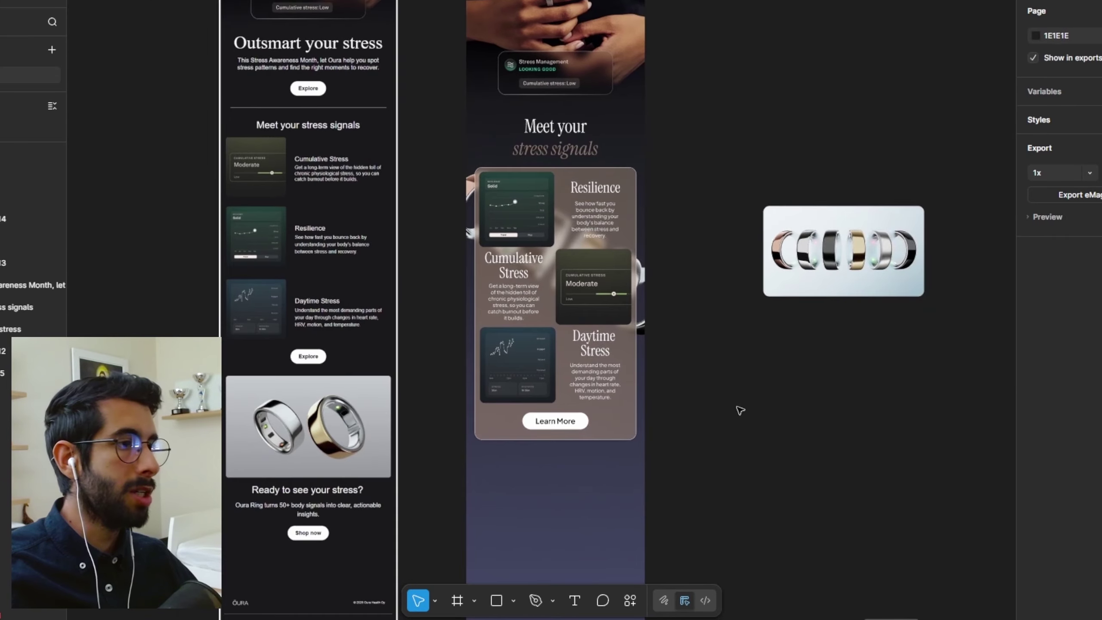
click(644, 288)
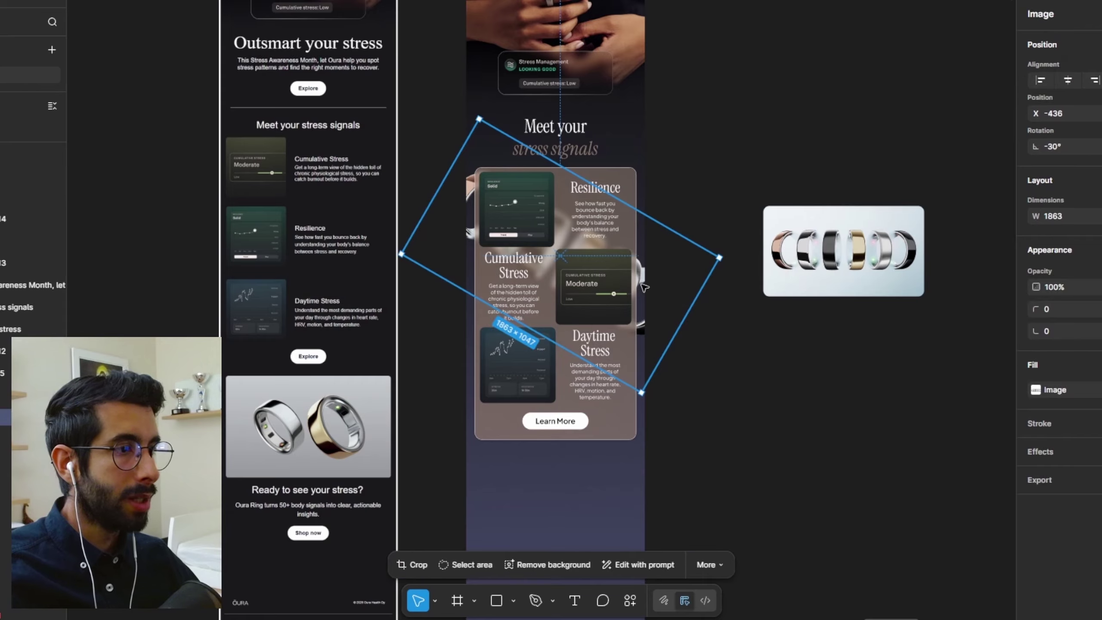
click(777, 414)
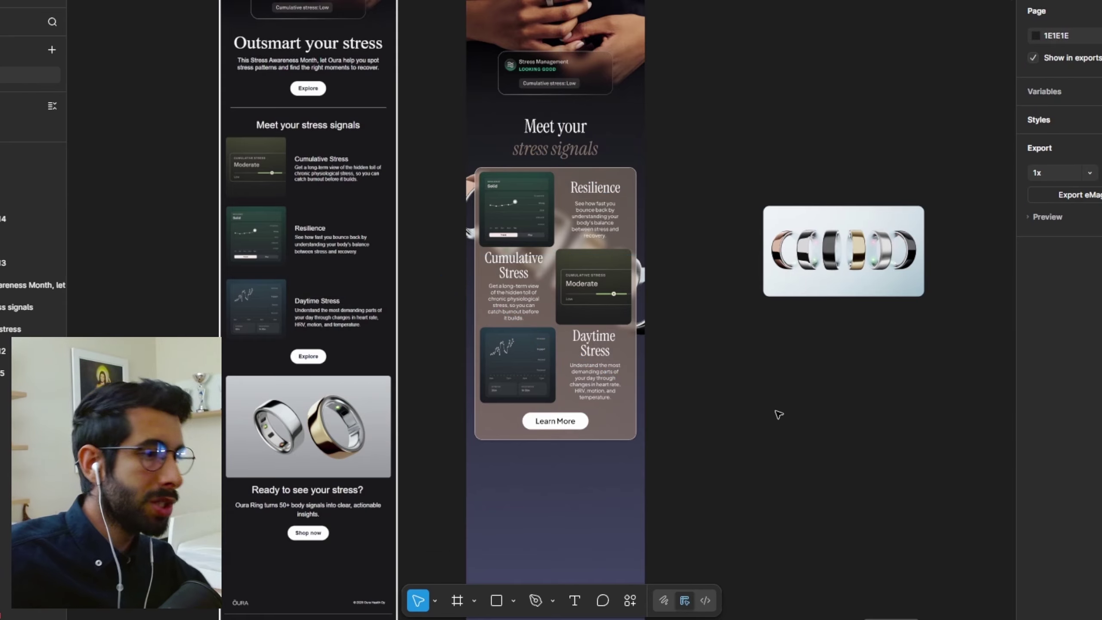
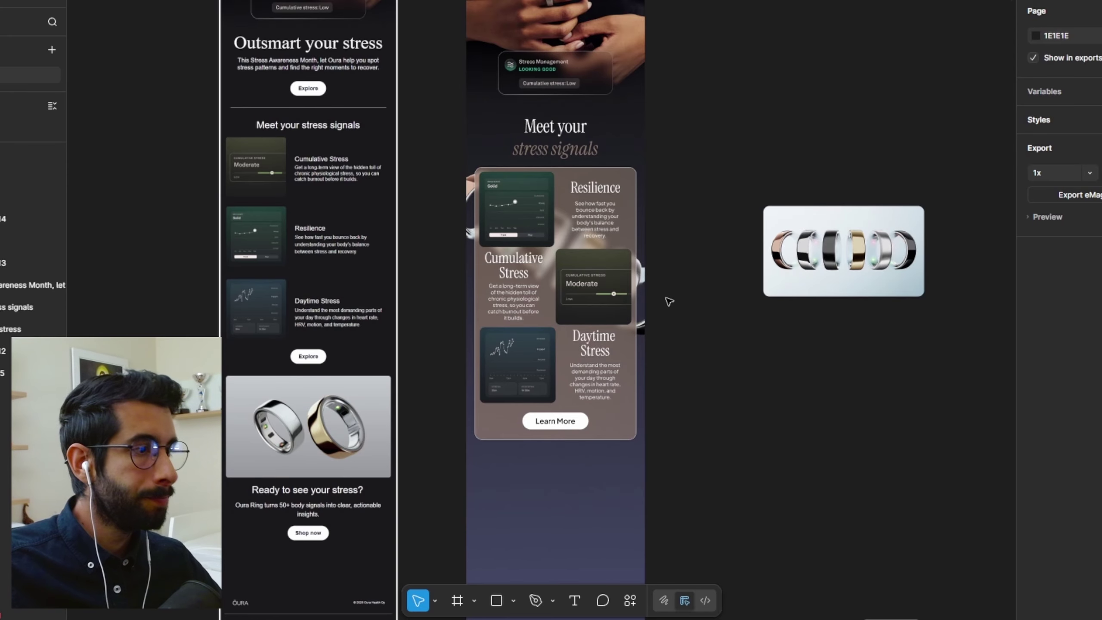
scroll(698, 409, down, 5)
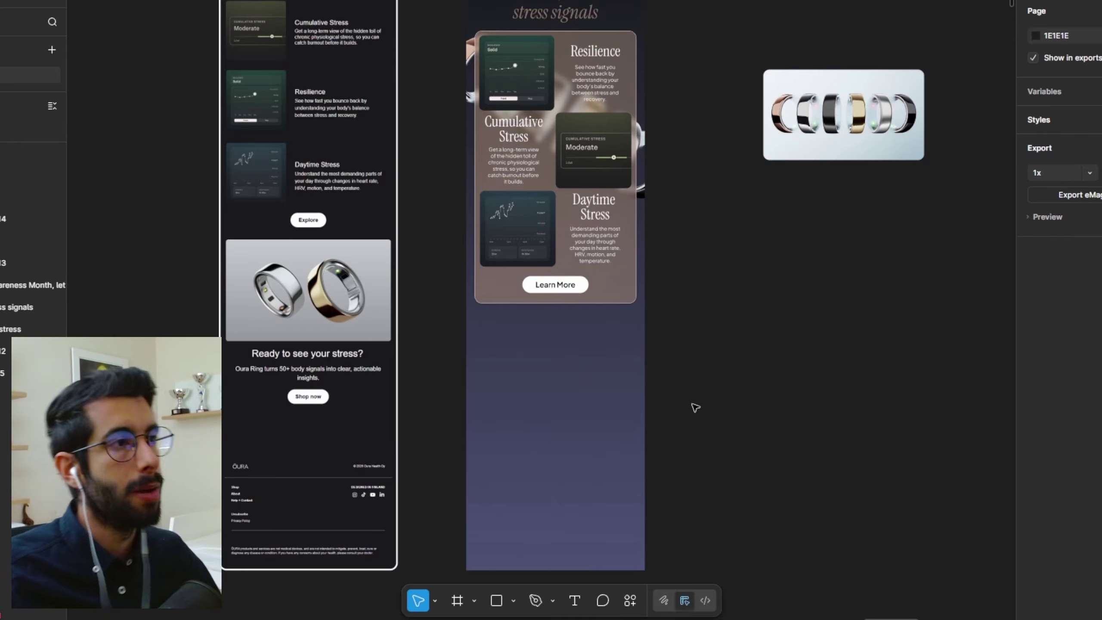
Step: Compare the "Ready to see your stress?" section and the overall redesigned layout with the original email
scroll(696, 407, up, 2)
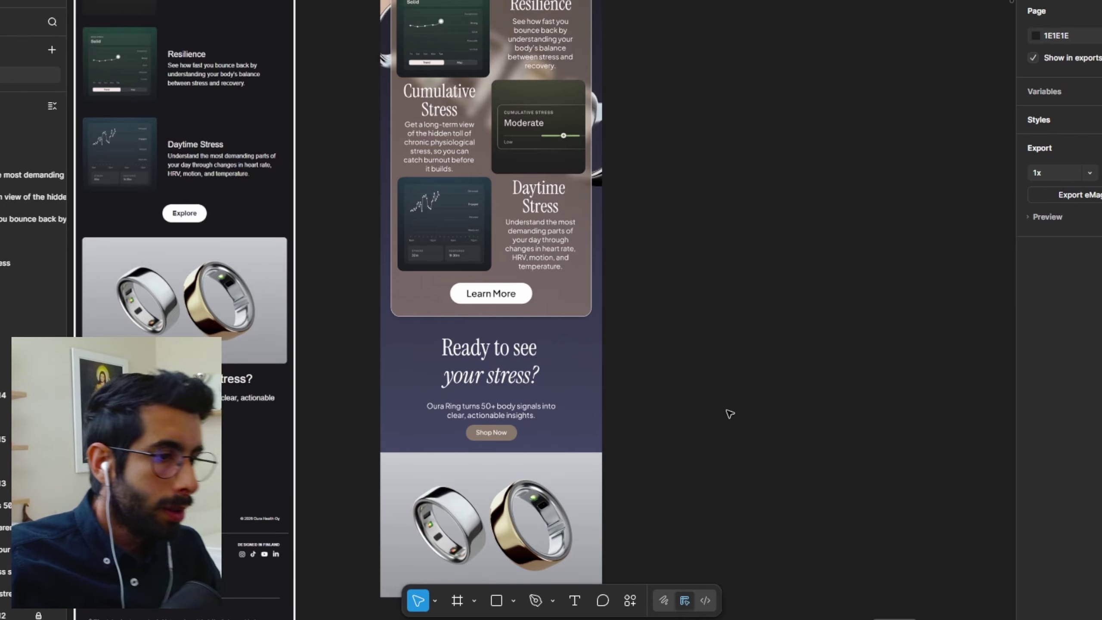
scroll(726, 415, up, 3)
scroll(780, 382, left, 3)
scroll(738, 377, down, 3)
scroll(751, 399, up, 5)
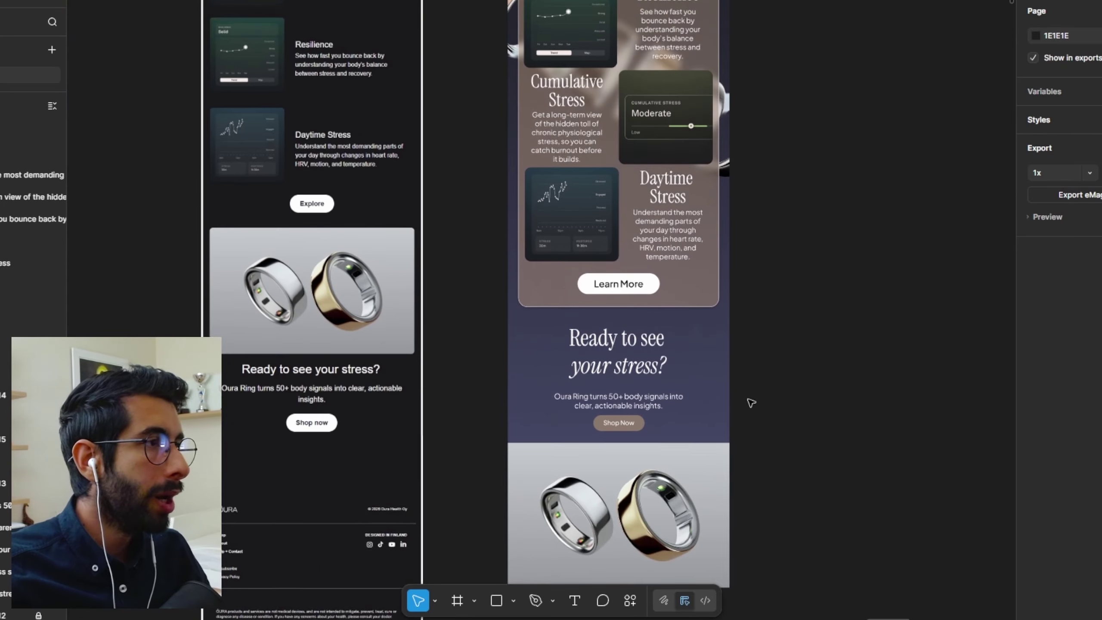
scroll(754, 403, down, 3)
scroll(829, 377, down, 3)
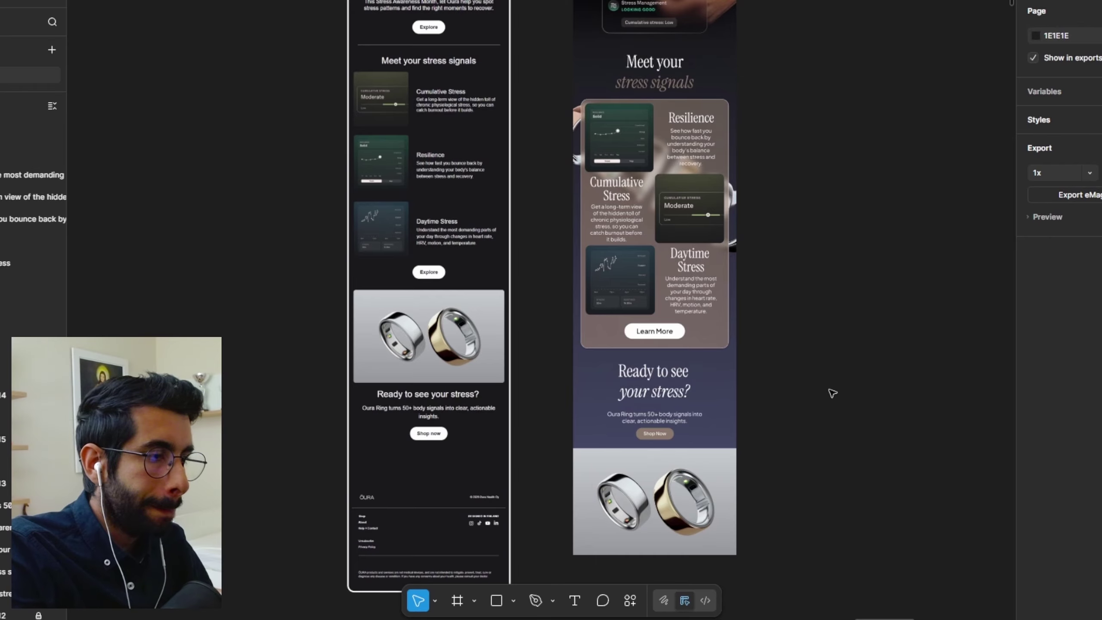
scroll(816, 364, up, 5)
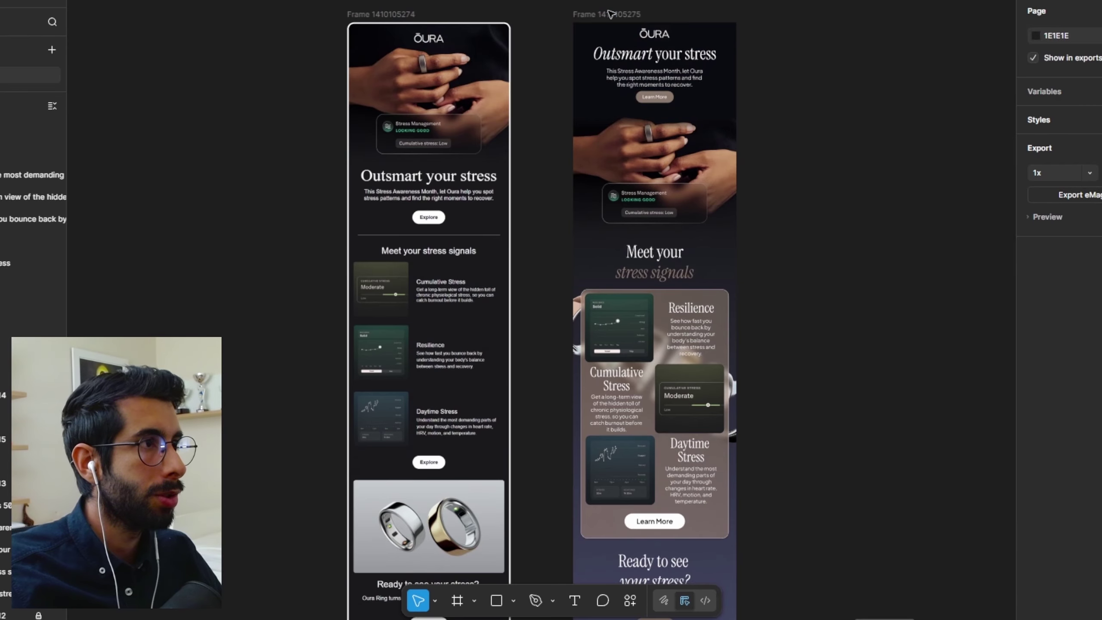
Step: Add a stop at 85% to the redesigned frame's linear gradient fill, level with the top edge of the closing rings photo
click(609, 12)
scroll(825, 261, down, 5)
click(1037, 445)
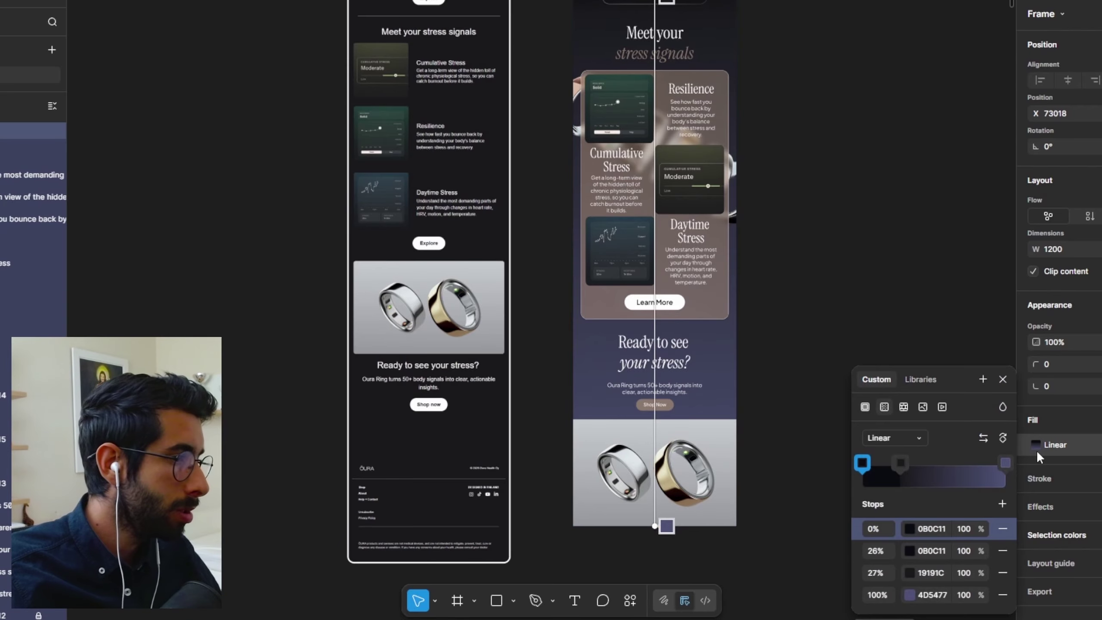
scroll(656, 420, up, 10)
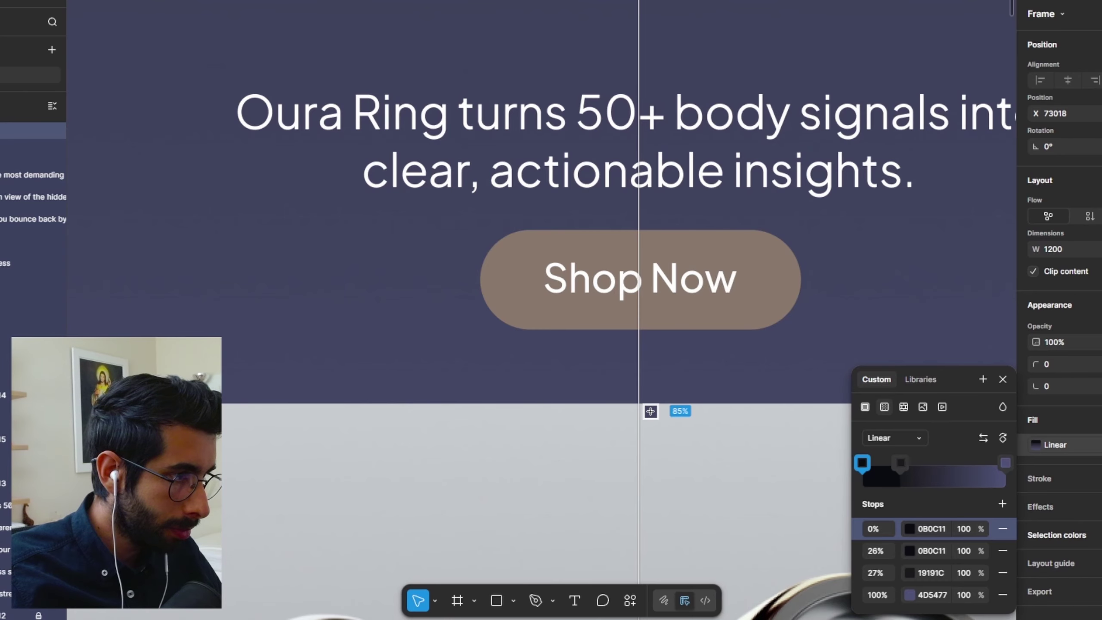
click(651, 402)
Step: Set the 85% gradient stop to the light grey C8CBCE sampled from the top edge of the rings photo
click(906, 572)
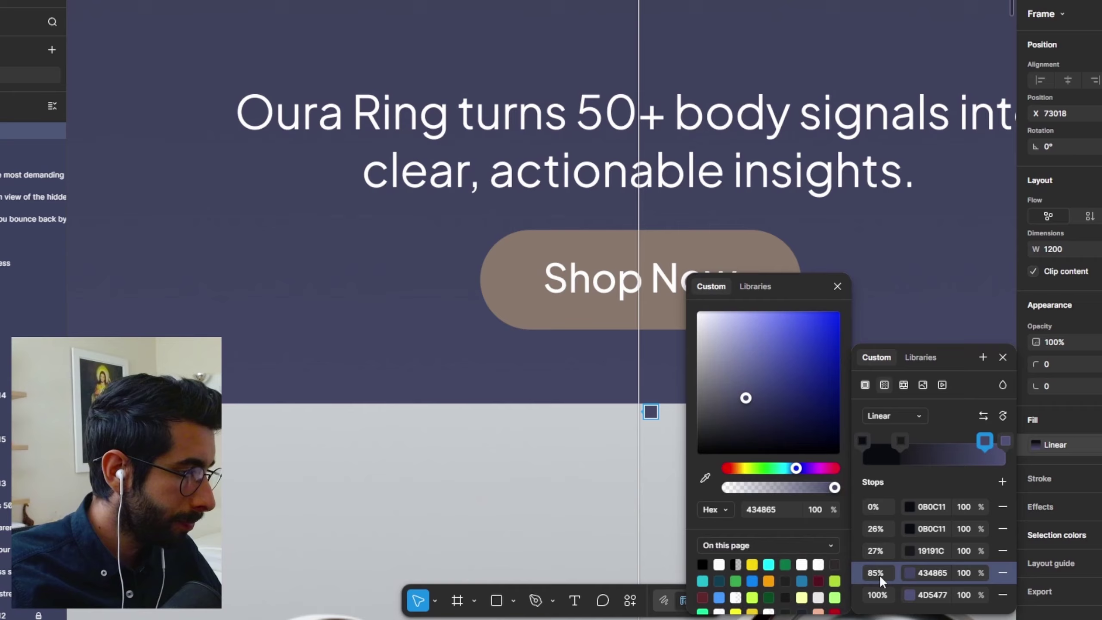
click(705, 478)
scroll(647, 427, up, 10)
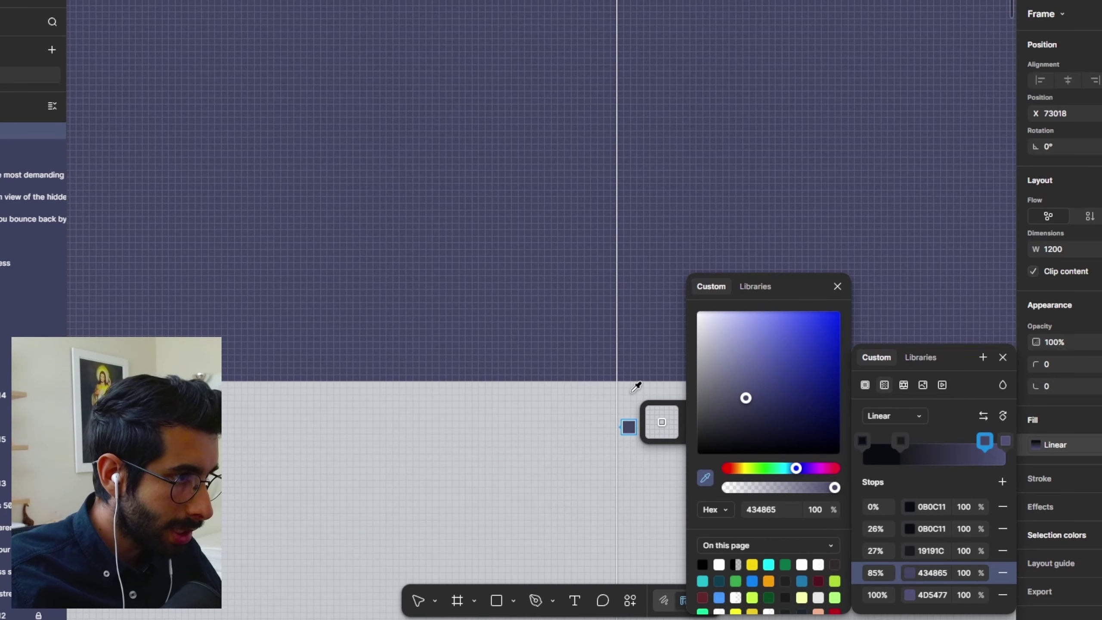
click(636, 386)
scroll(636, 386, down, 10)
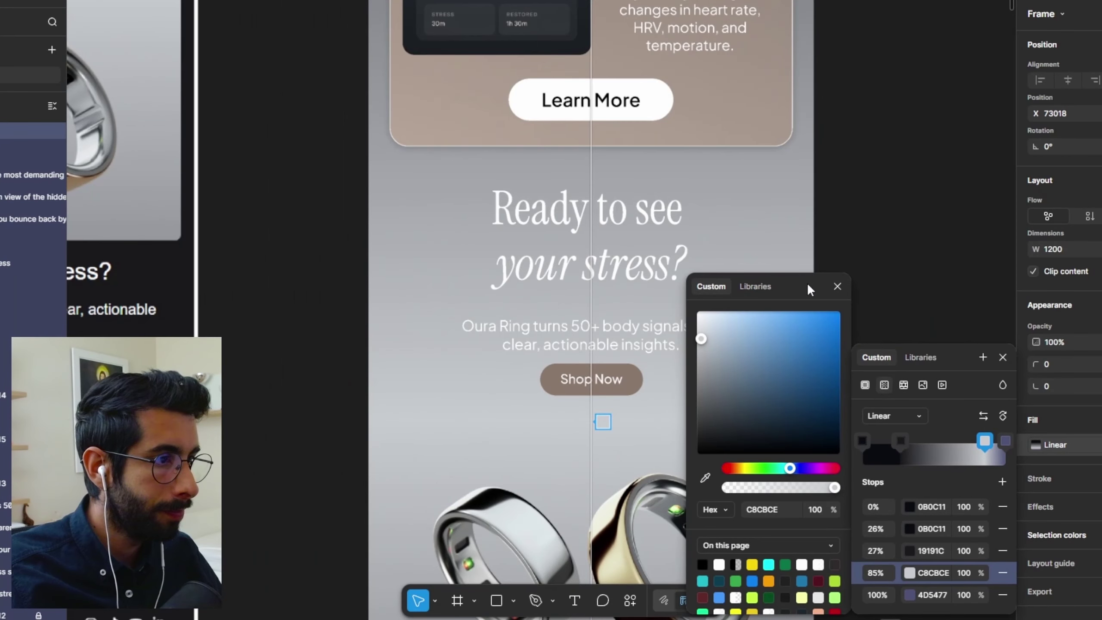
Step: Compare the closing section's blended gradient and rings photo with the original email's version
key(Escape)
click(910, 207)
scroll(910, 207, down, 5)
scroll(881, 214, up, 1)
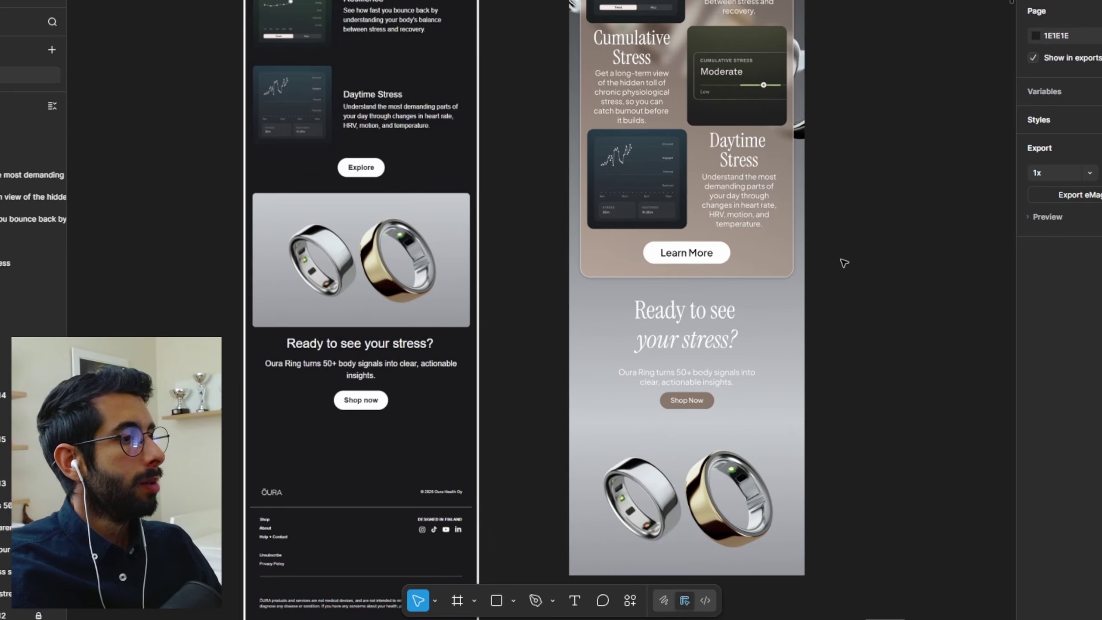
scroll(855, 302, down, 1)
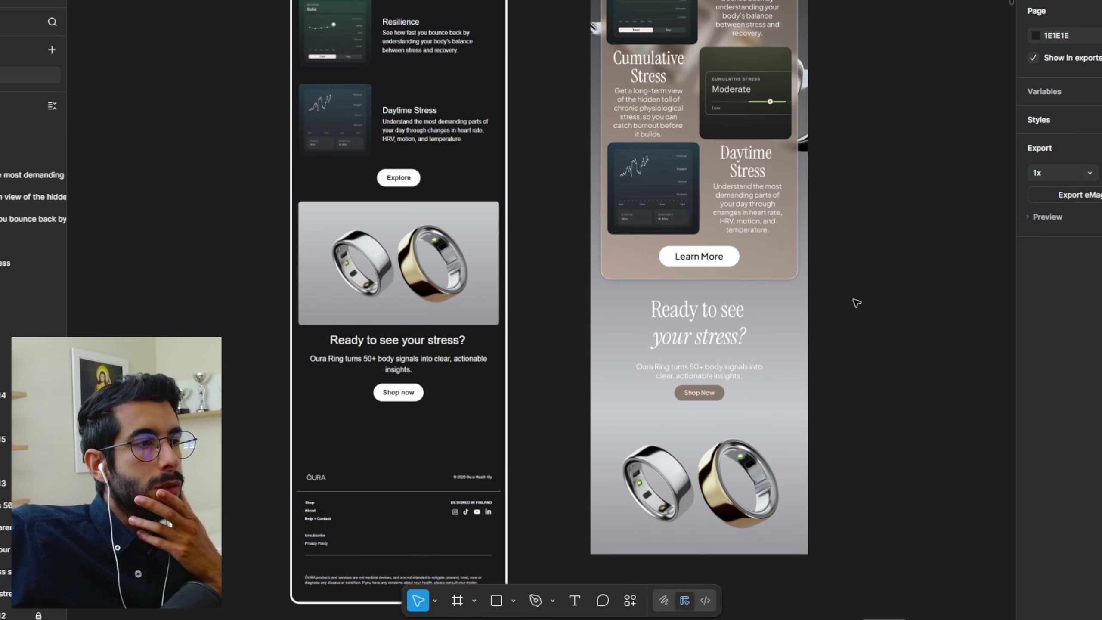
scroll(861, 303, up, 5)
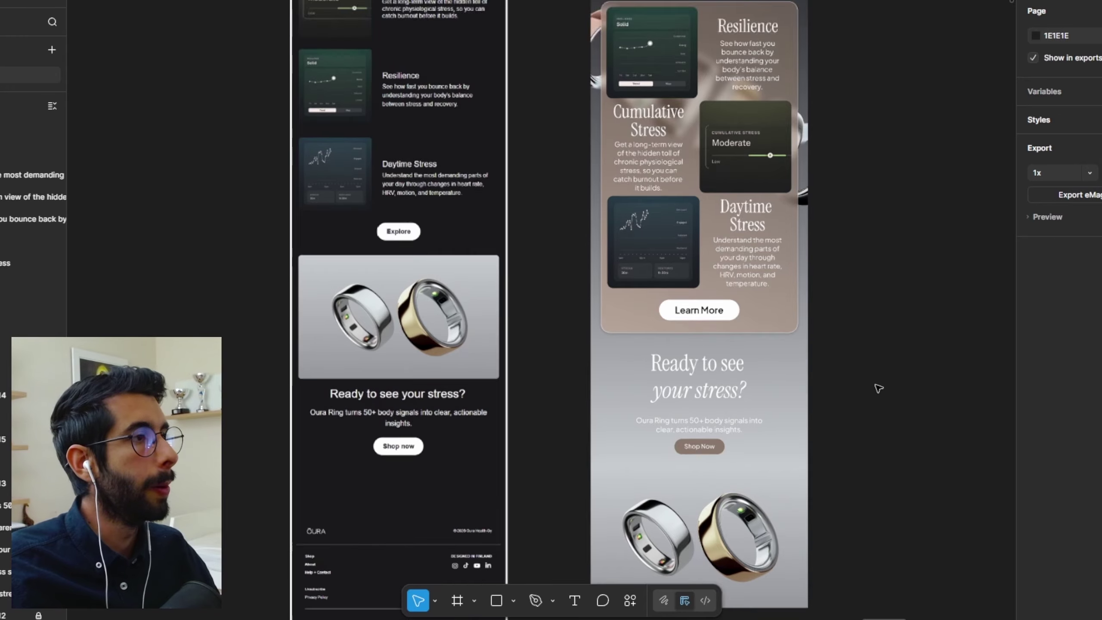
scroll(863, 427, down, 2)
Step: Try colouring "your stress?" in the closing heading with the pale gold D4CAA4 sampled from the gold ring, and undo it
double_click(768, 443)
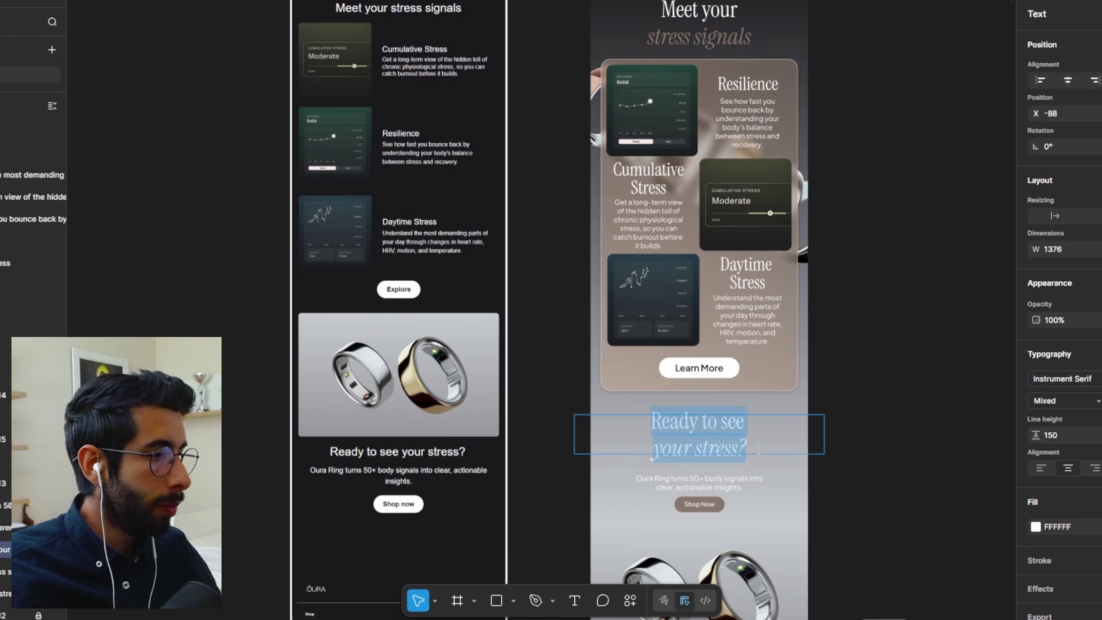
click(768, 444)
drag(768, 444, 610, 447)
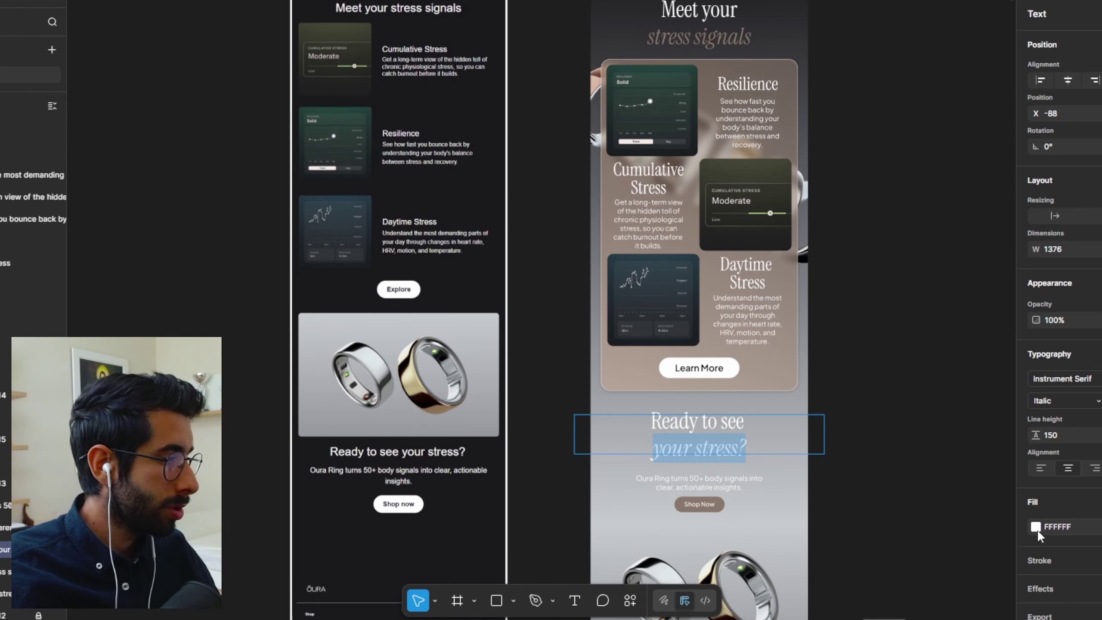
click(1036, 527)
click(870, 477)
scroll(720, 554, down, 1)
scroll(720, 554, down, 3)
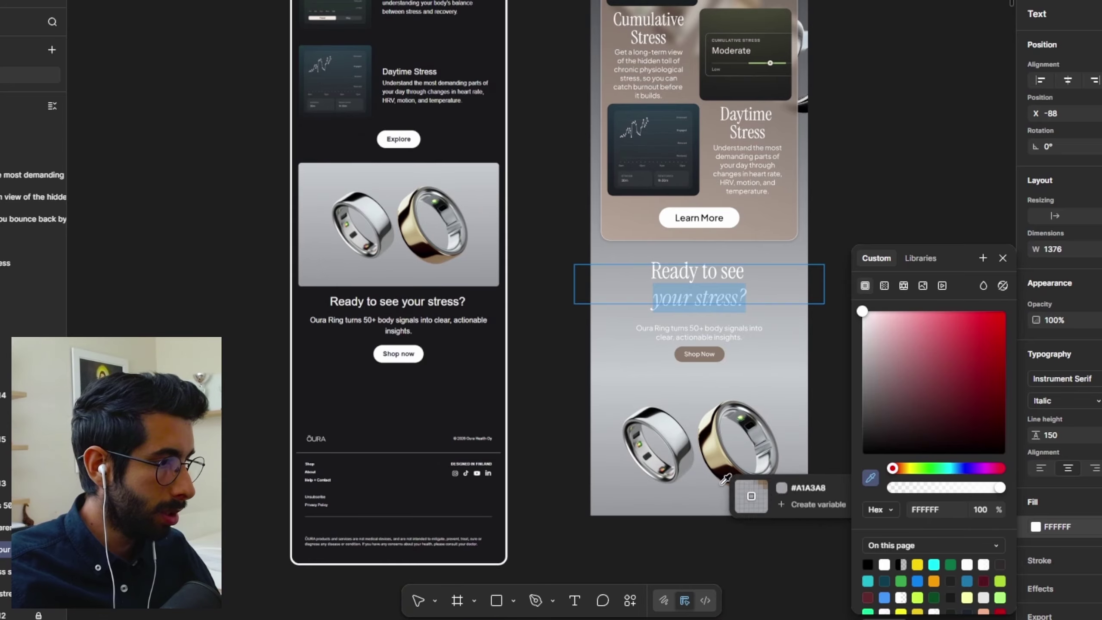
click(719, 444)
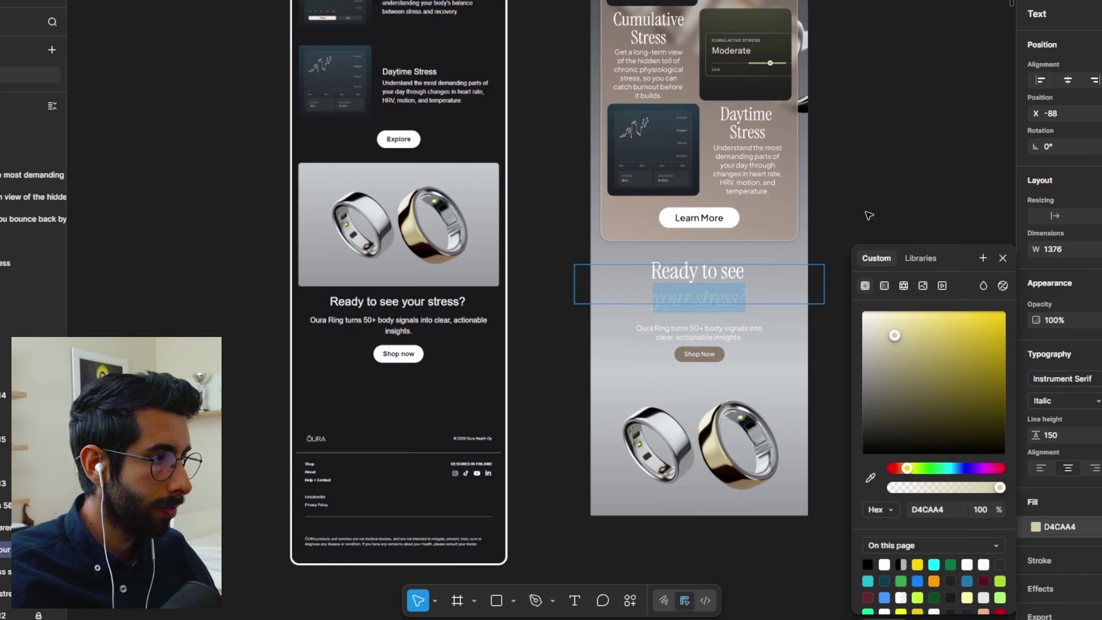
key(ctrl+z)
Step: Recolour "your stress?" in the closing heading with a darker brown-gold sampled from the gold ring
click(870, 478)
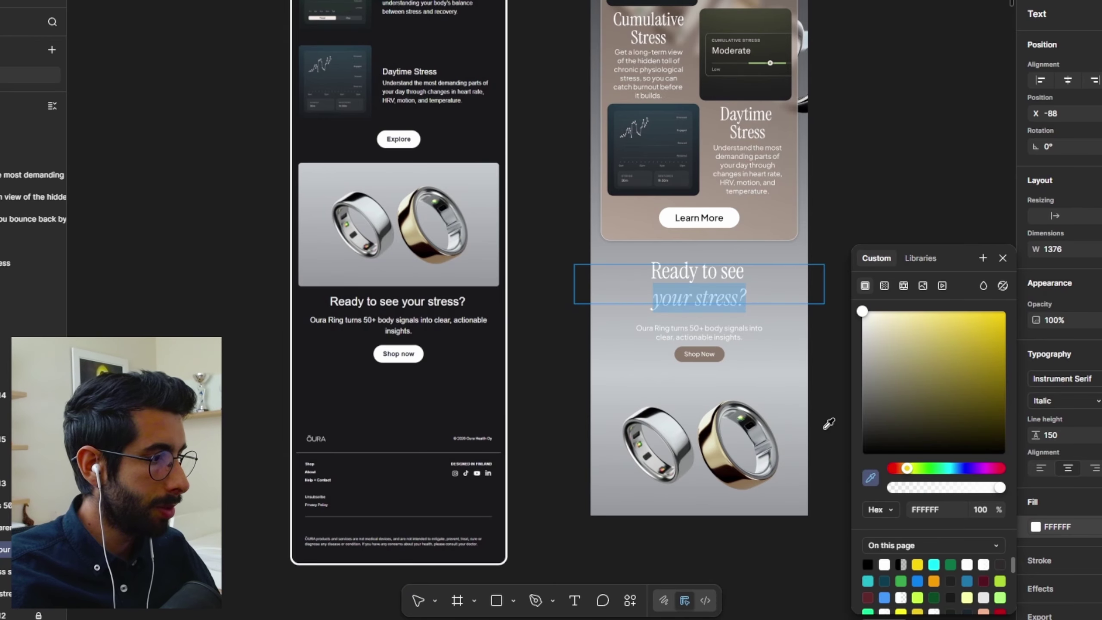
click(751, 388)
key(Escape)
click(866, 264)
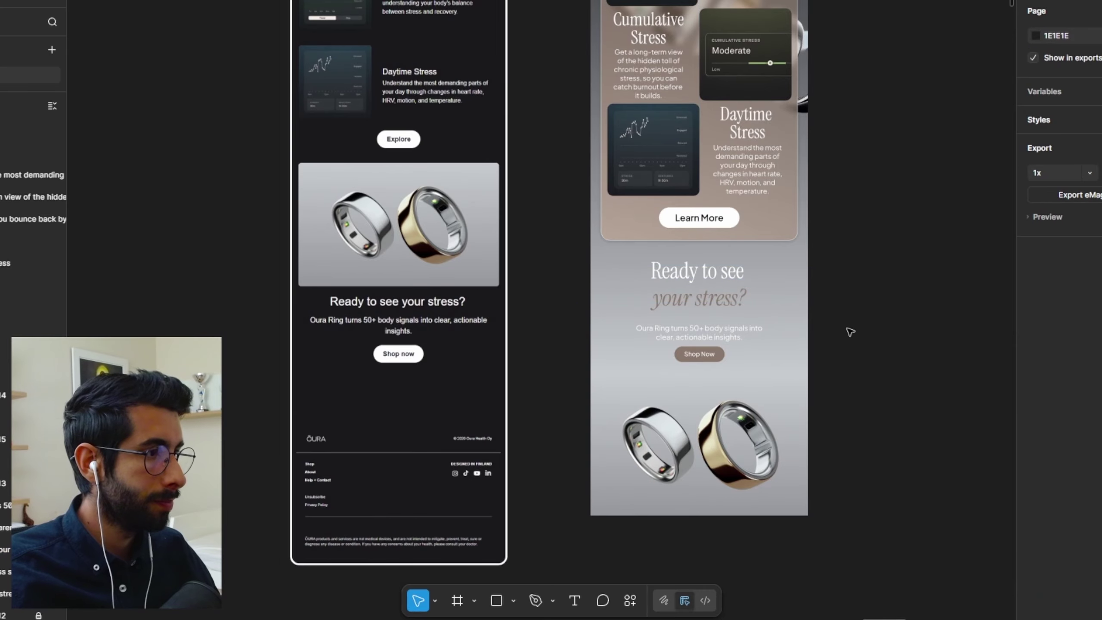
Step: Set the italic "your stress?" line in the closing heading to black 000000
click(709, 302)
scroll(1058, 478, down, 1)
click(1036, 520)
click(924, 488)
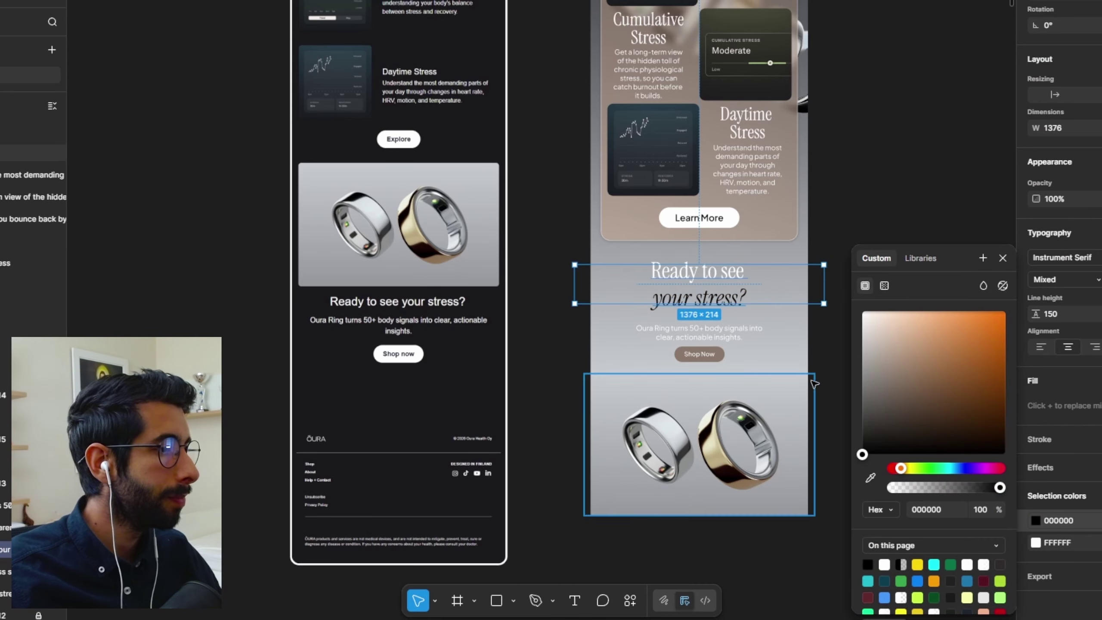
click(890, 306)
Step: Examine the closing section's heading, white body text and Shop Now button against the light gradient
scroll(857, 373, up, 5)
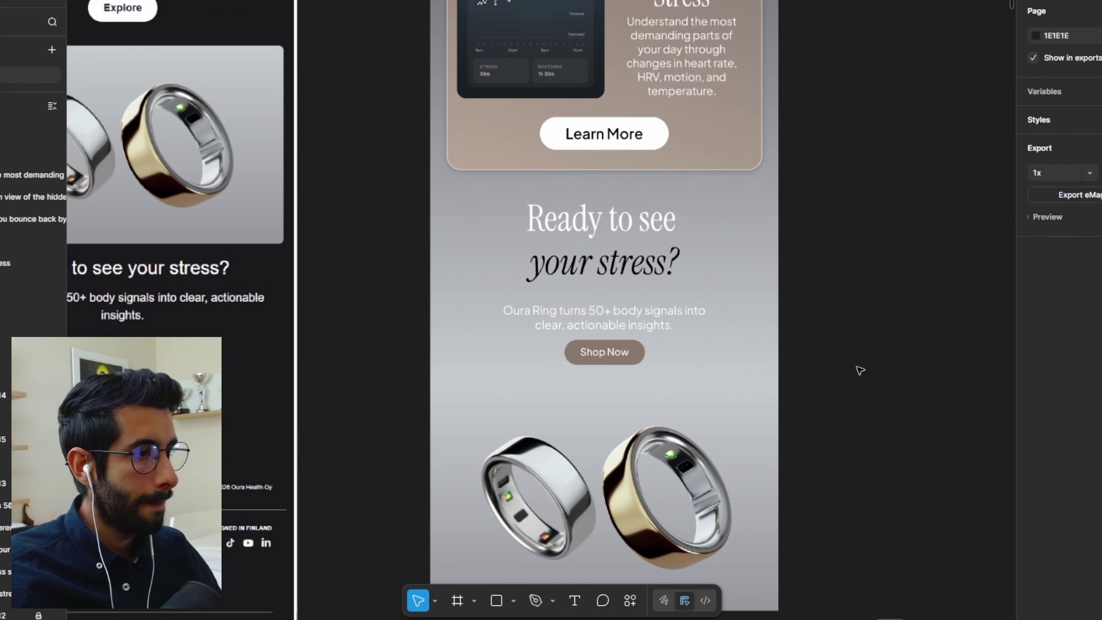
scroll(1060, 495, down, 1)
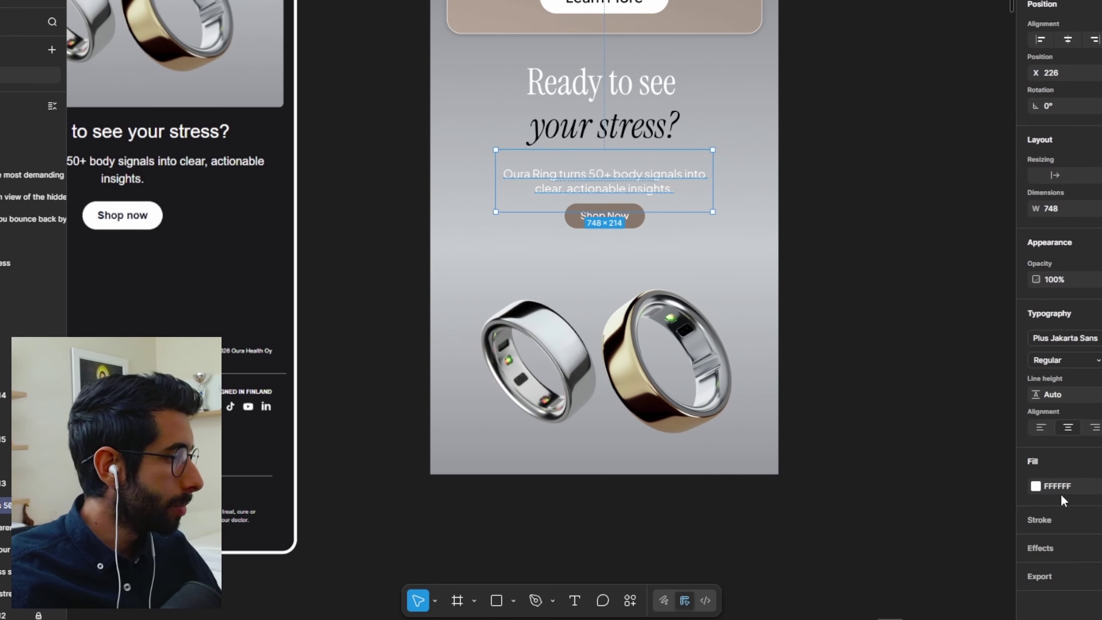
click(826, 318)
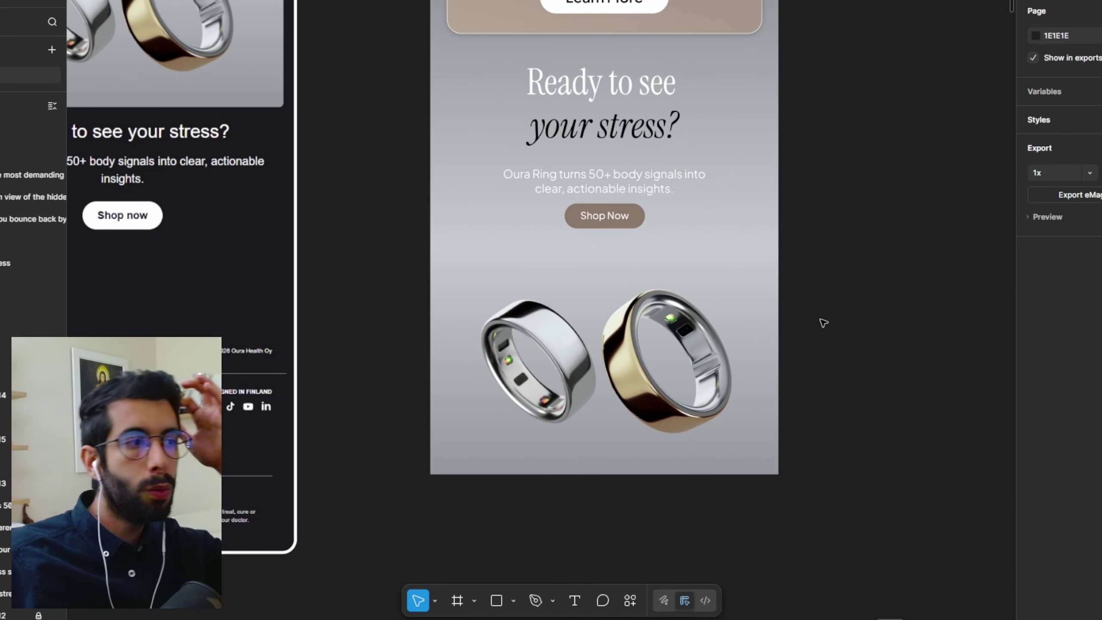
scroll(824, 321, down, 5)
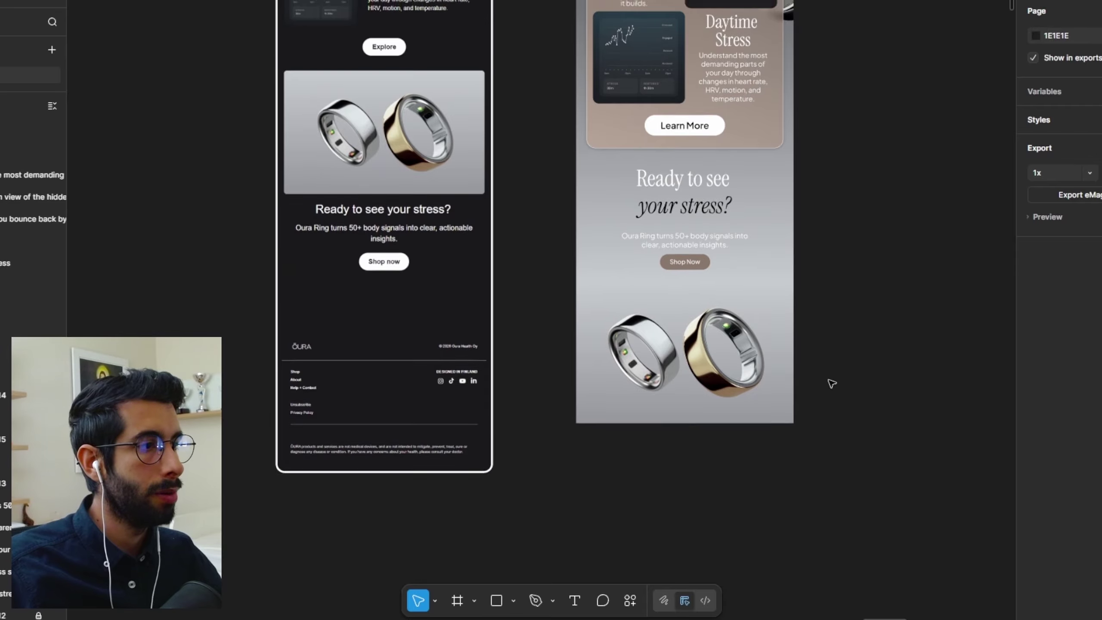
Step: Compare the redesigned email with the original, from the header and stress signals card to the closing rings section
scroll(829, 381, up, 8)
scroll(849, 409, up, 3)
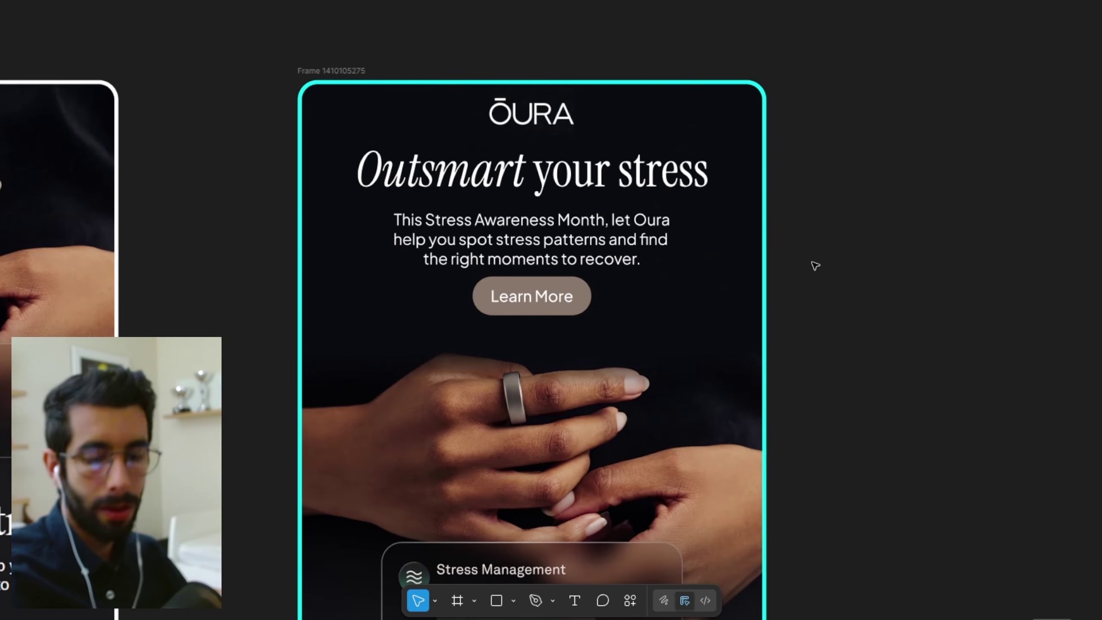
scroll(816, 264, down, 5)
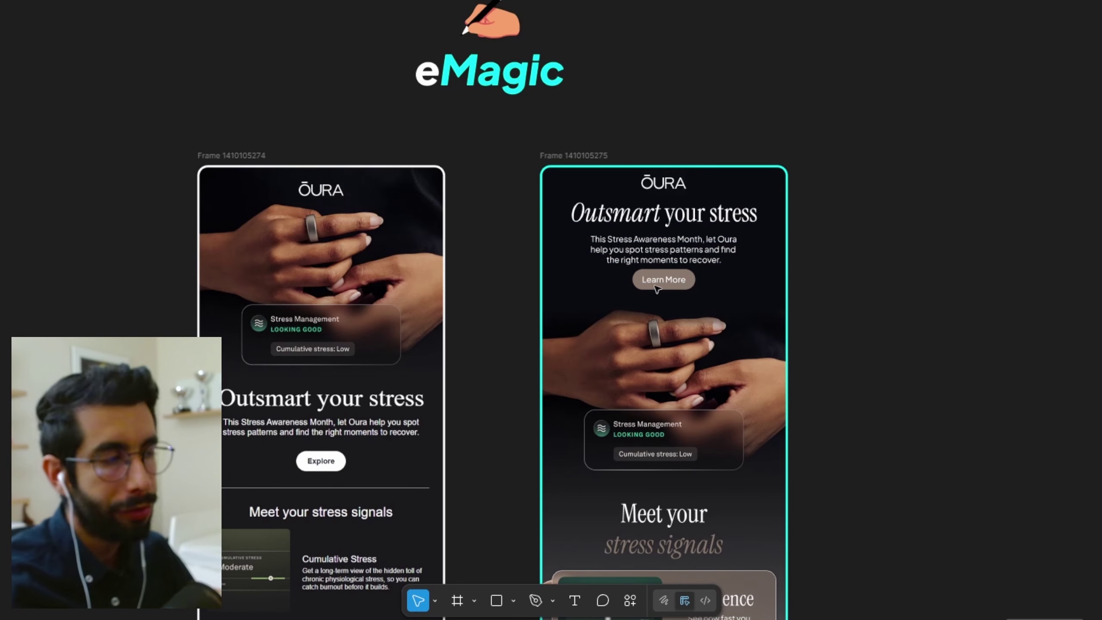
scroll(657, 289, down, 5)
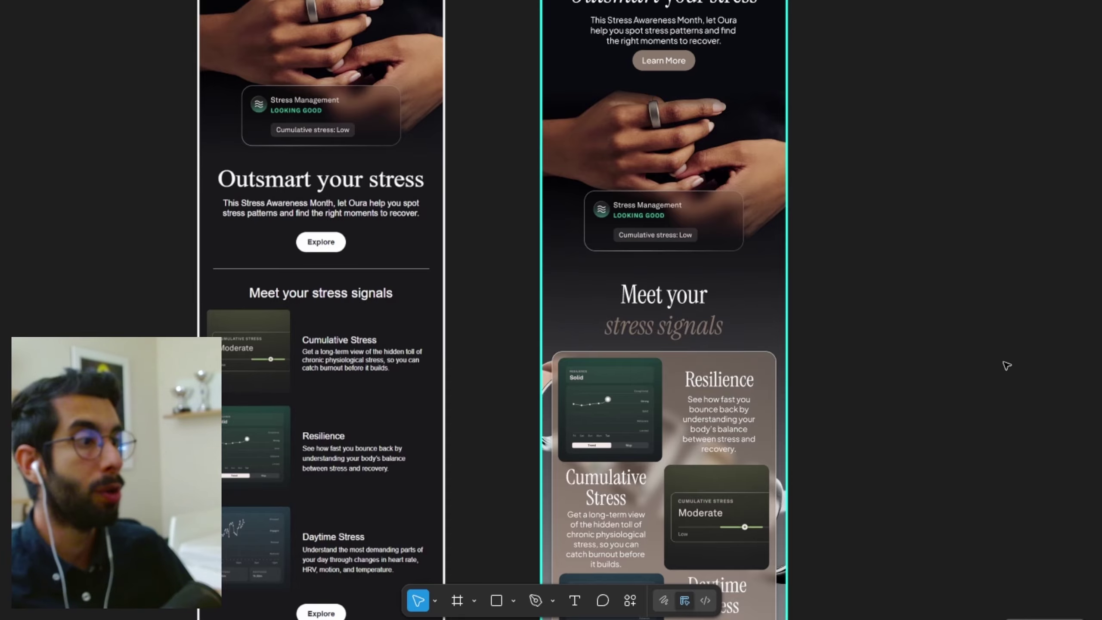
scroll(849, 322, down, 4)
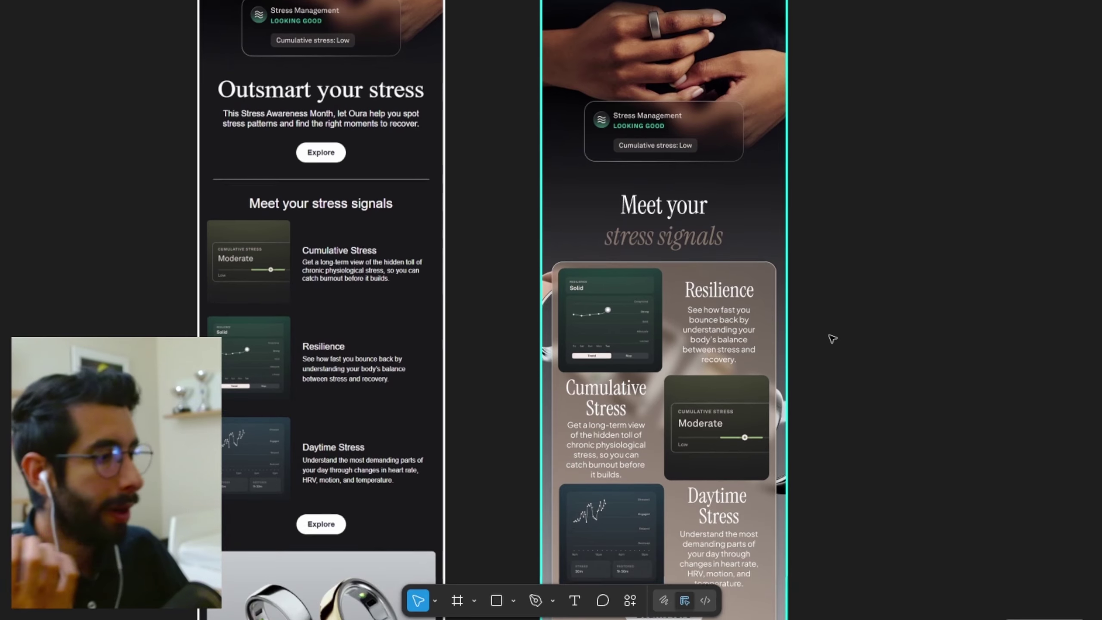
scroll(827, 370, down, 6)
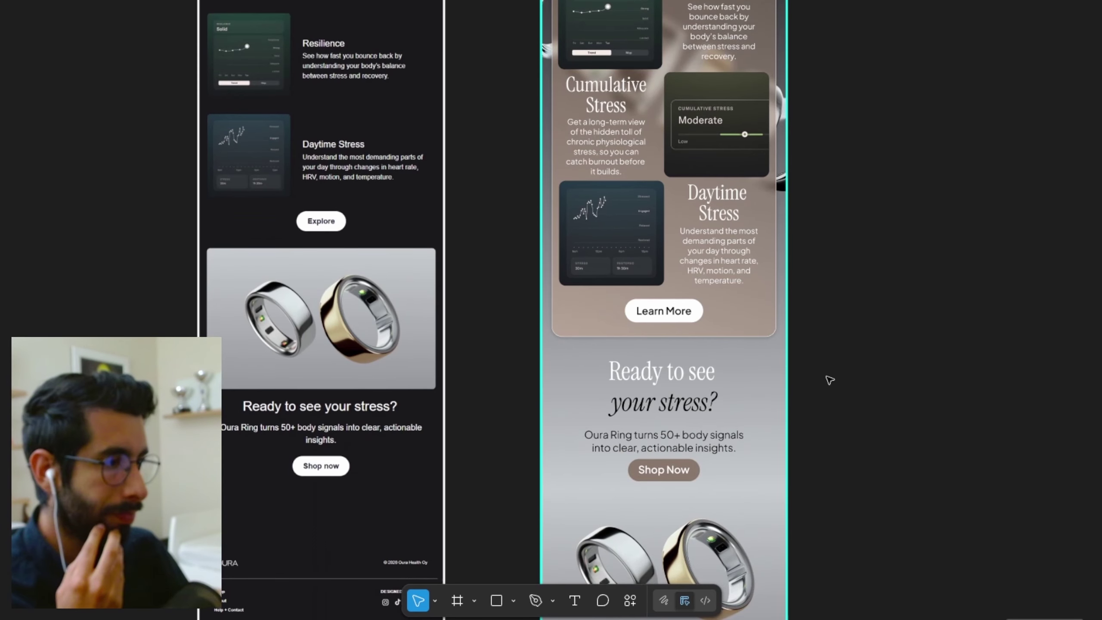
scroll(831, 411, down, 1)
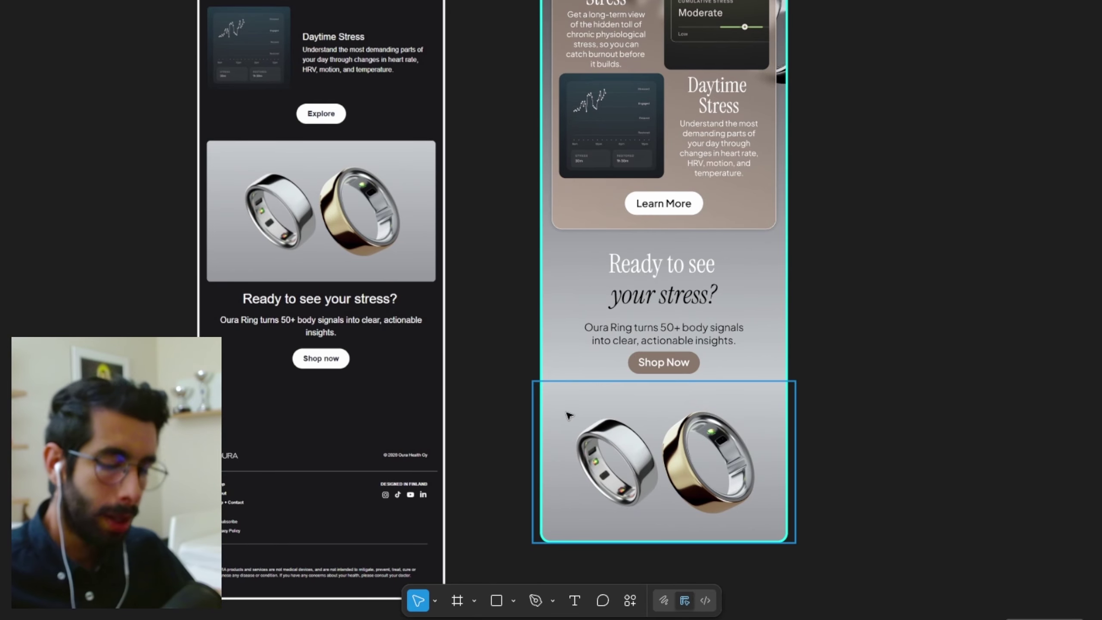
scroll(492, 364, down, 3)
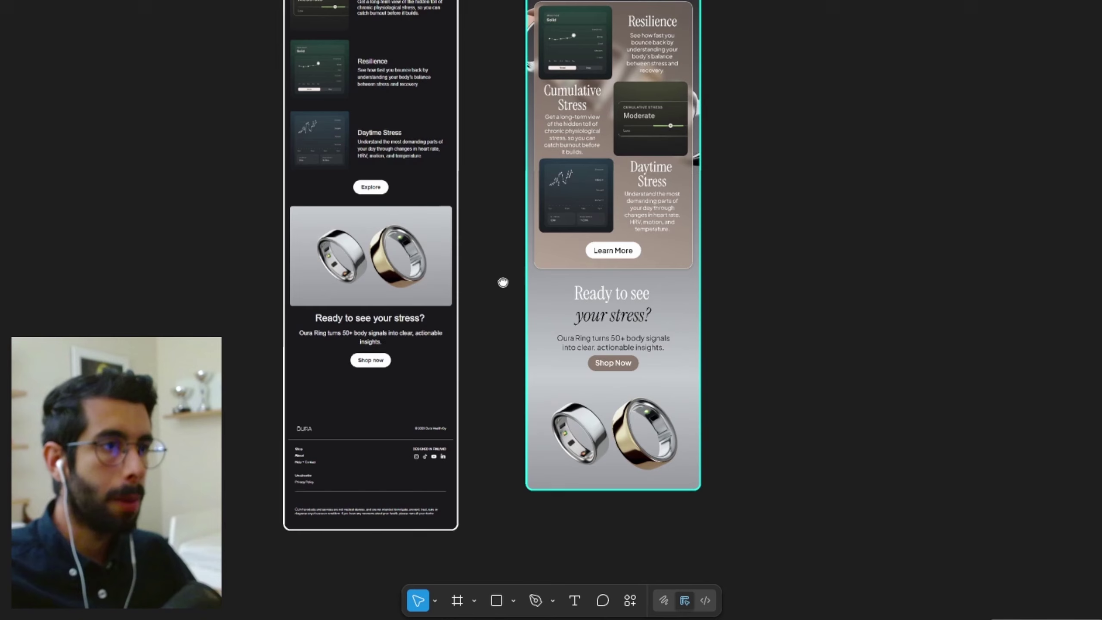
scroll(502, 282, up, 2)
scroll(503, 282, left, 2)
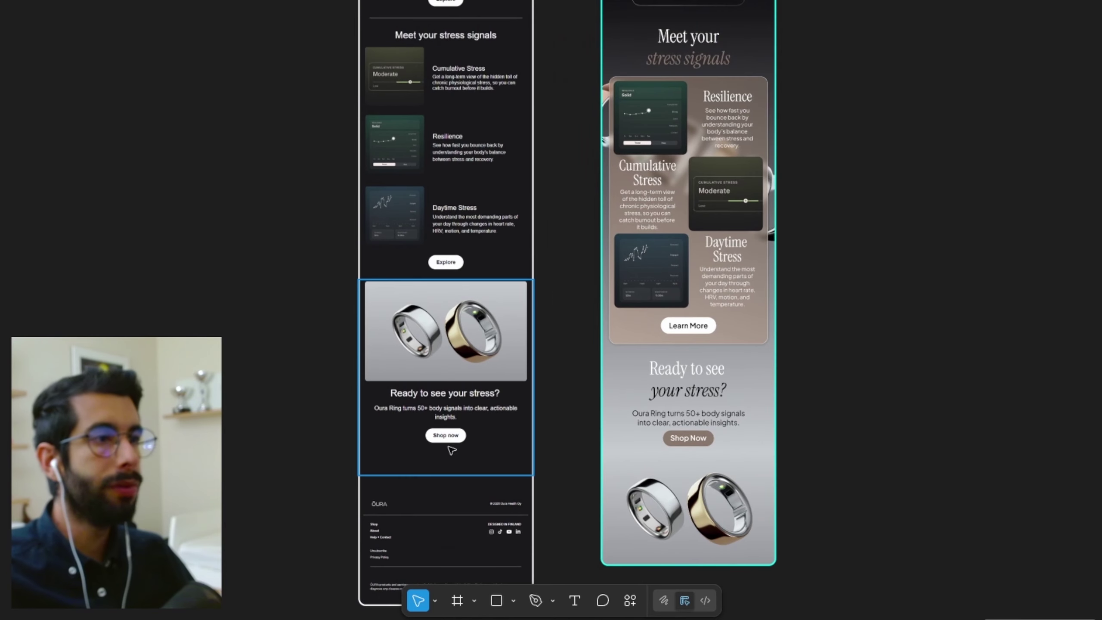
scroll(433, 152, up, 6)
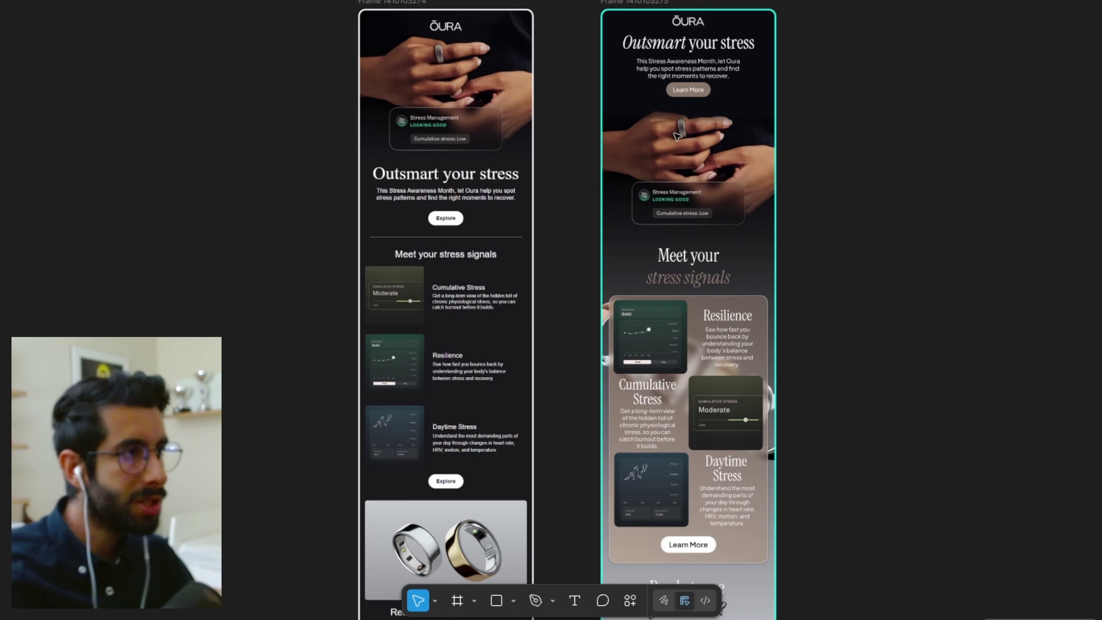
scroll(722, 121, up, 5)
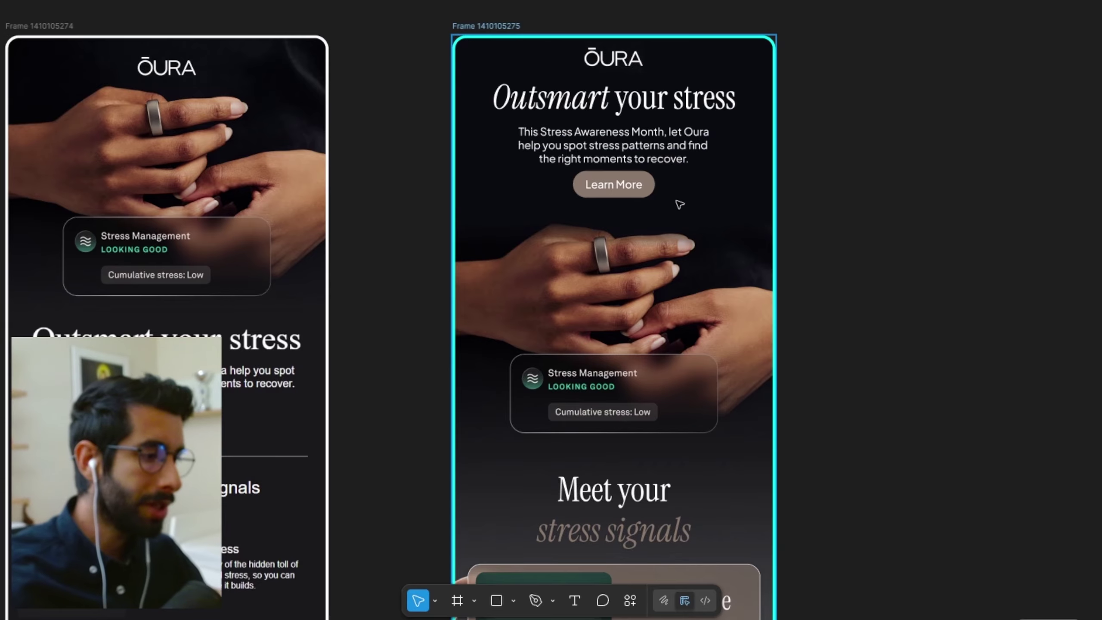
scroll(679, 208, down, 3)
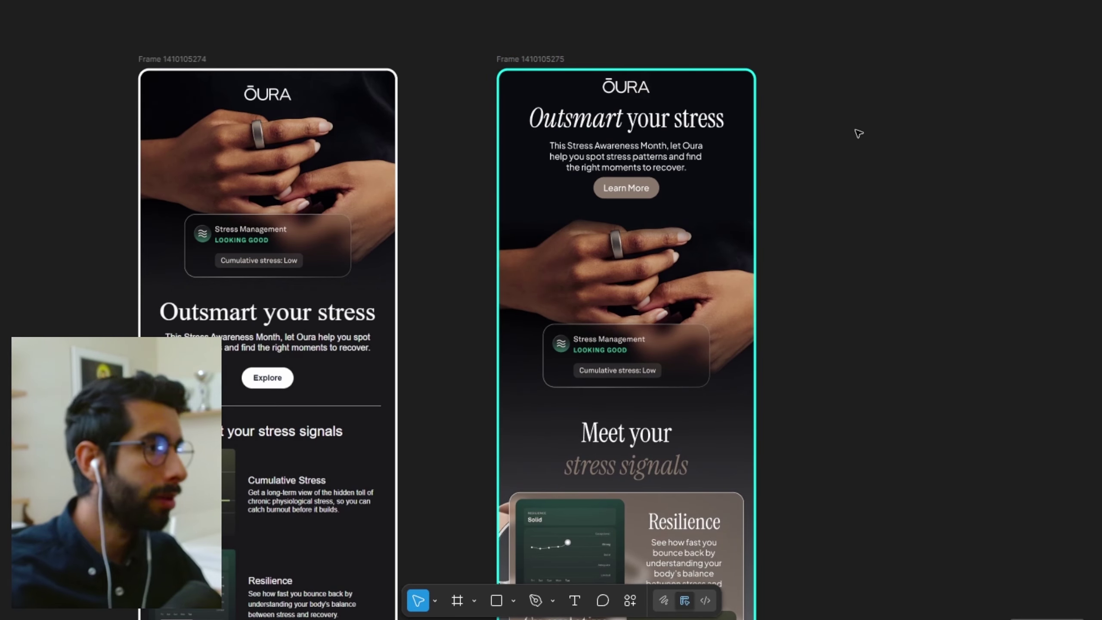
Step: Paste the black block containing FREE TRIAL, UGHV and VH, placing it beside the top of the redesigned email frame
key(ctrl+v)
drag(605, 288, 892, 115)
click(938, 208)
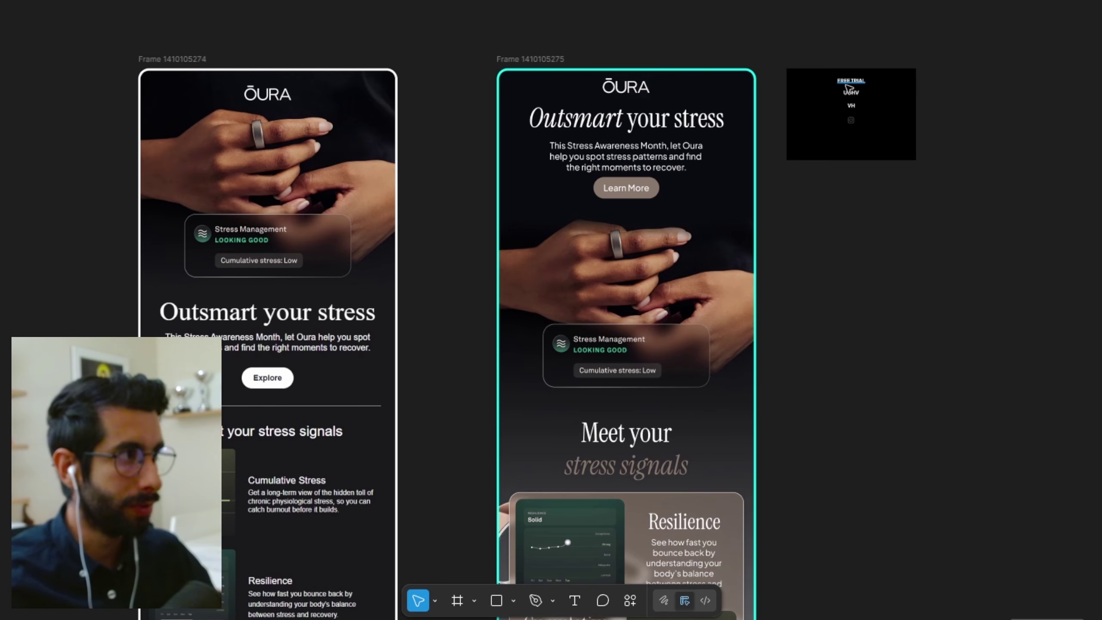
click(889, 107)
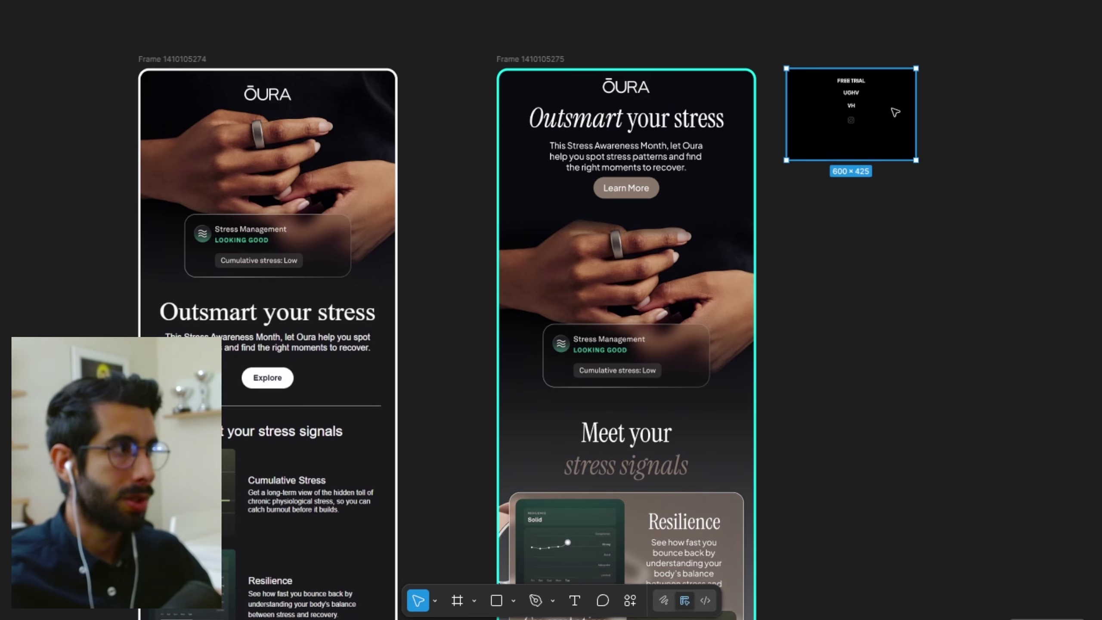
click(833, 327)
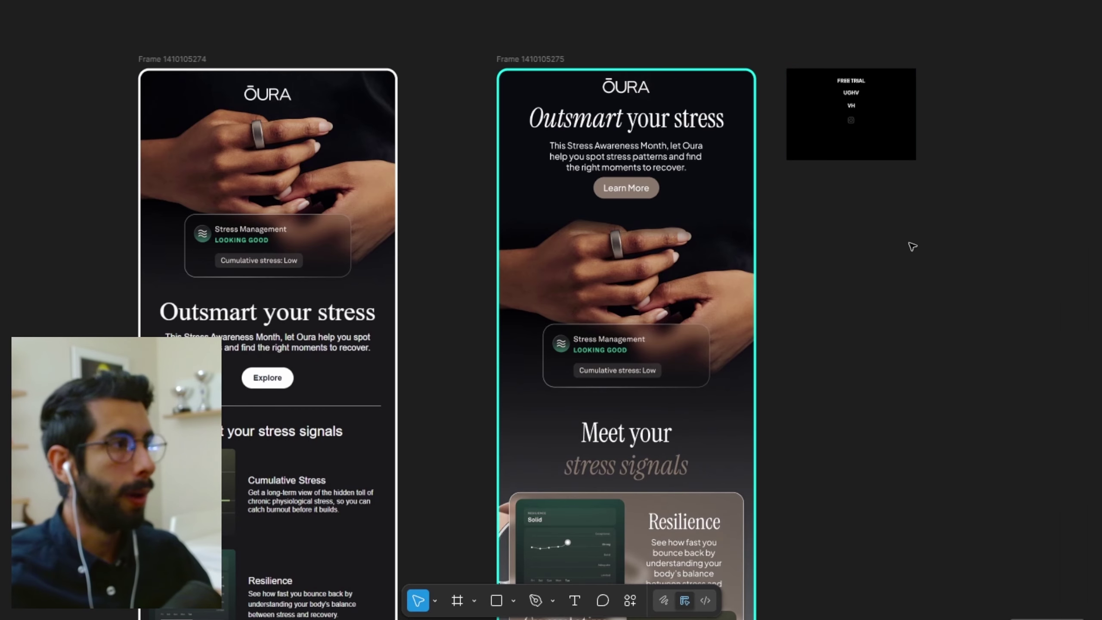
Step: Examine the pasted black FREE TRIAL block and the bottom ends of the original and redesigned emails
scroll(582, 196, down, 5)
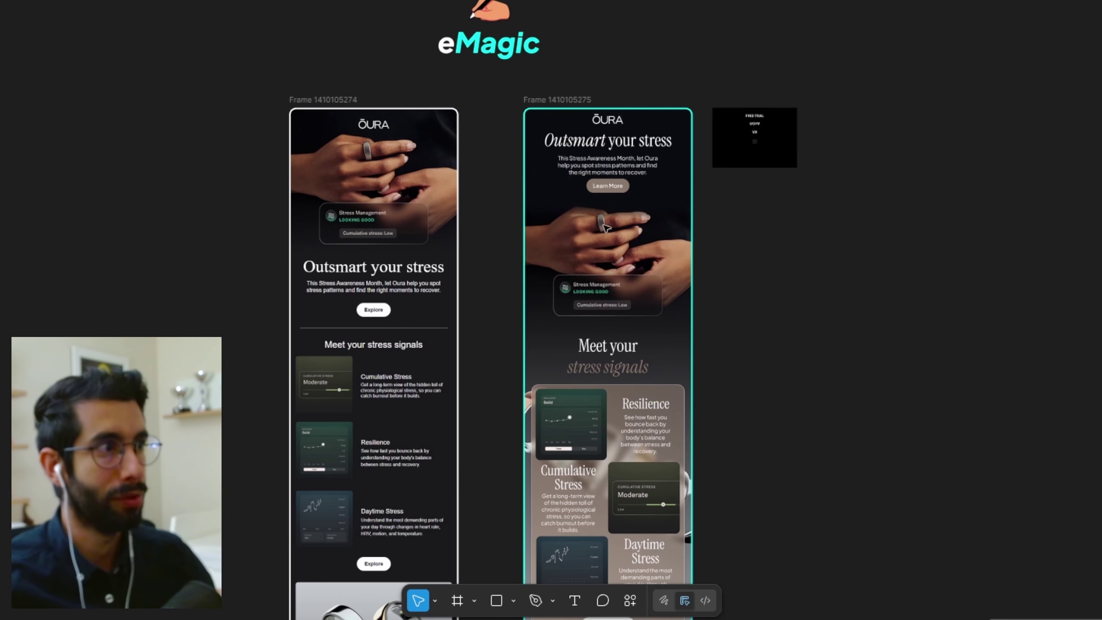
scroll(605, 225, down, 5)
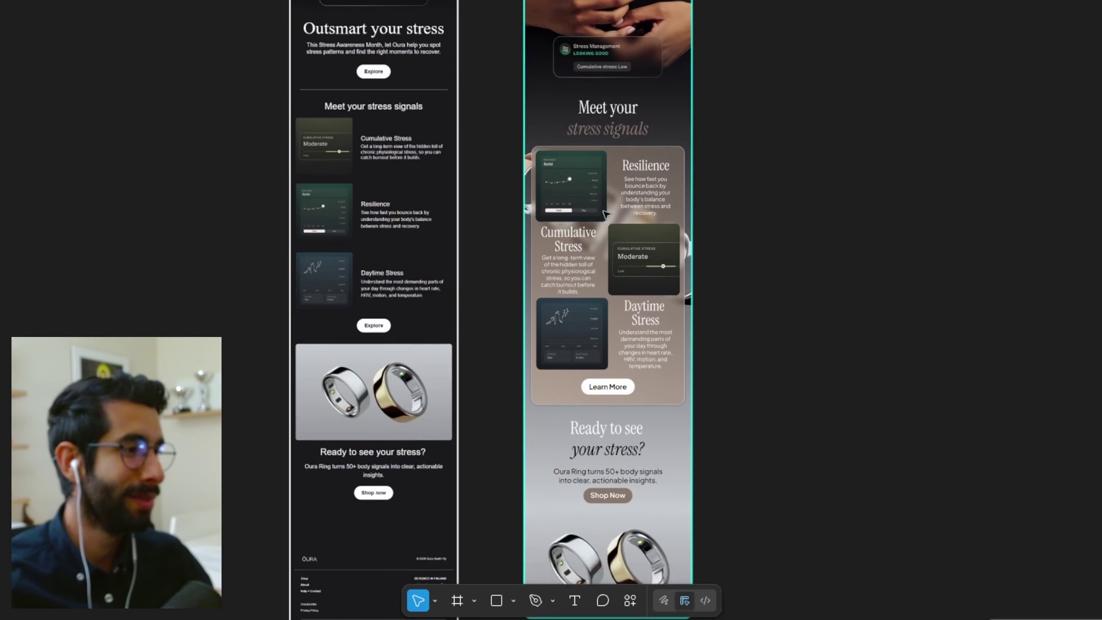
scroll(606, 213, down, 4)
scroll(608, 260, up, 6)
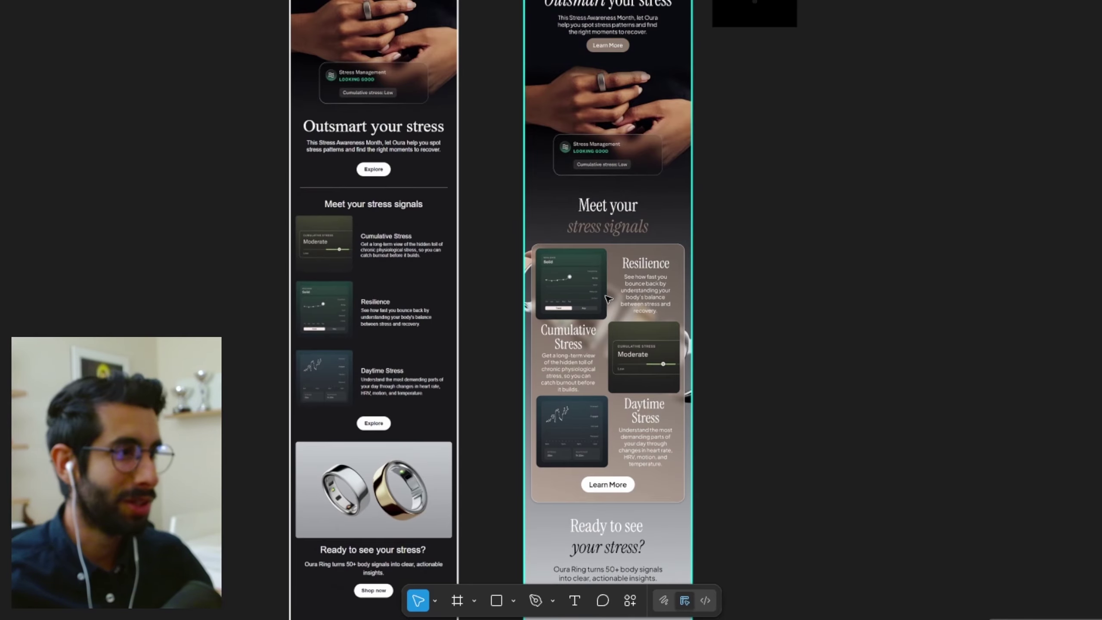
scroll(607, 299, up, 3)
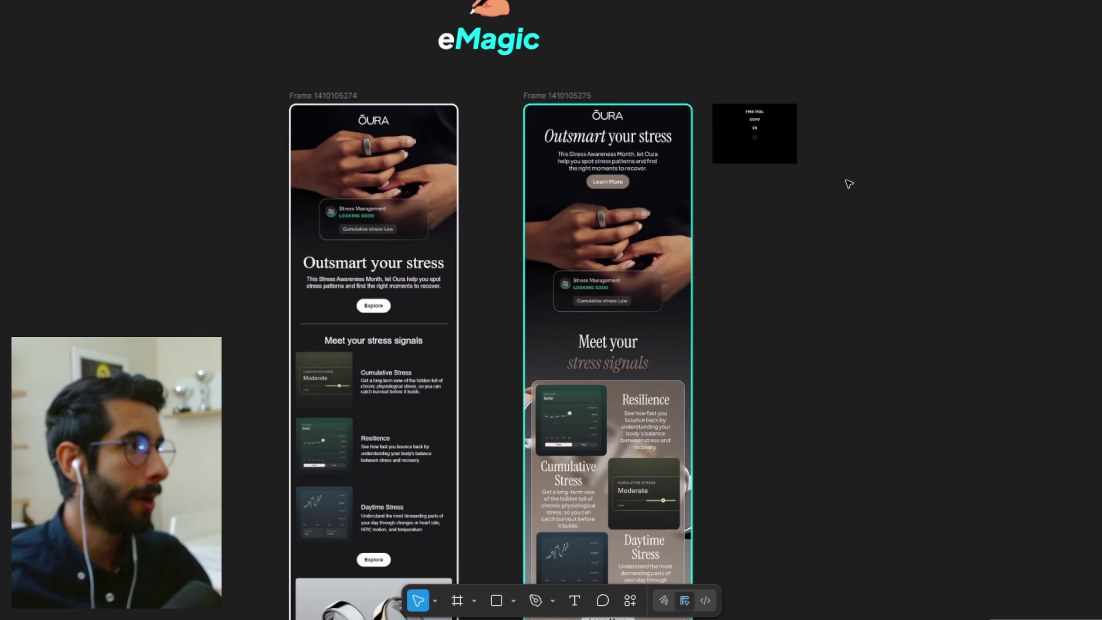
ctrl+scroll(849, 185, up, 5)
scroll(781, 217, up, 4)
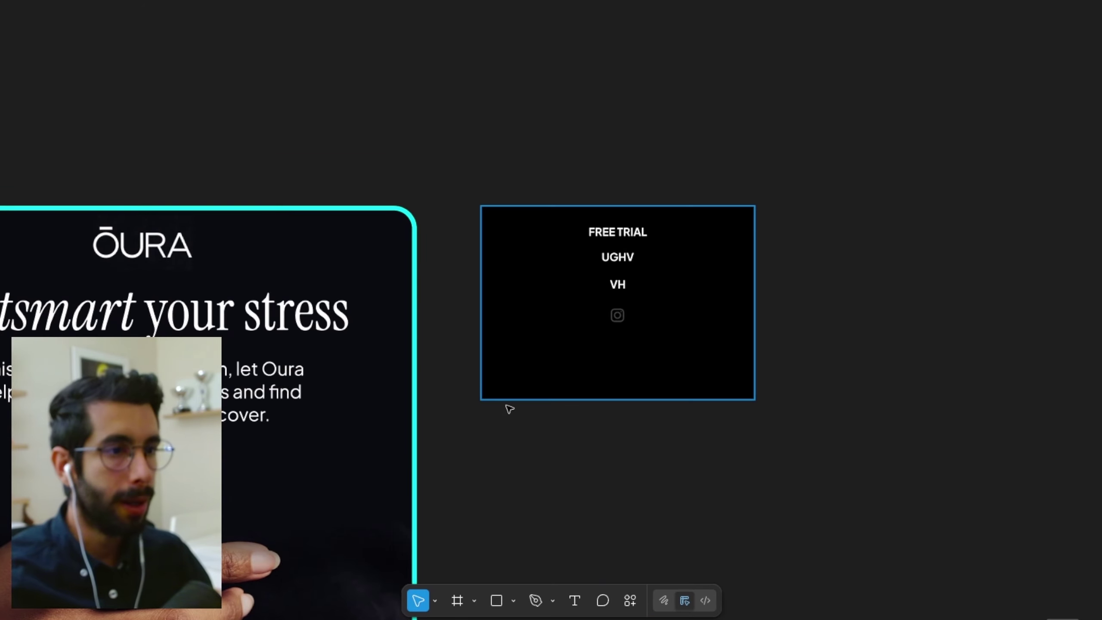
ctrl+scroll(632, 216, down, 5)
scroll(694, 196, down, 15)
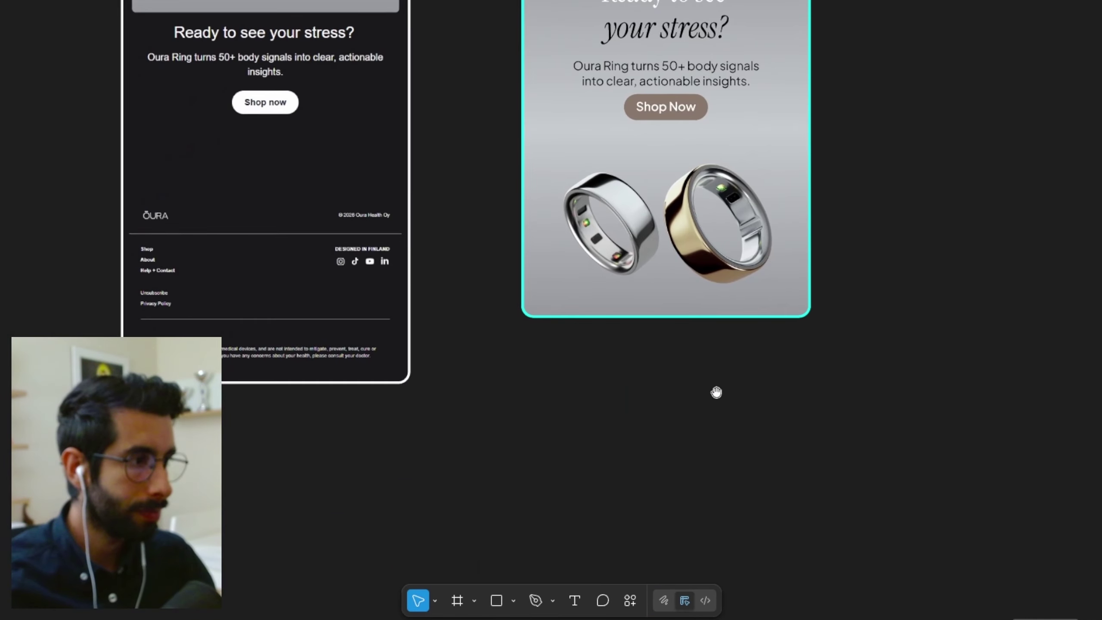
scroll(800, 458, up, 15)
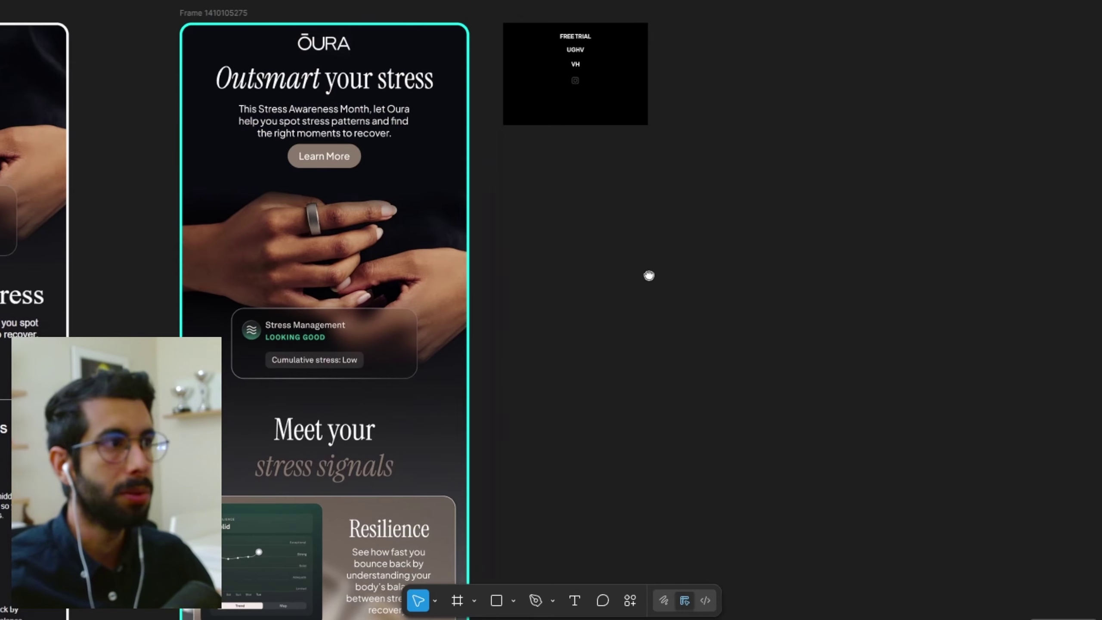
Step: Check the Oura shop page for the ring product names and the "Buy with confidence" section
scroll(648, 275, up, 5)
ctrl+scroll(571, 293, up, 5)
scroll(622, 300, left, 2)
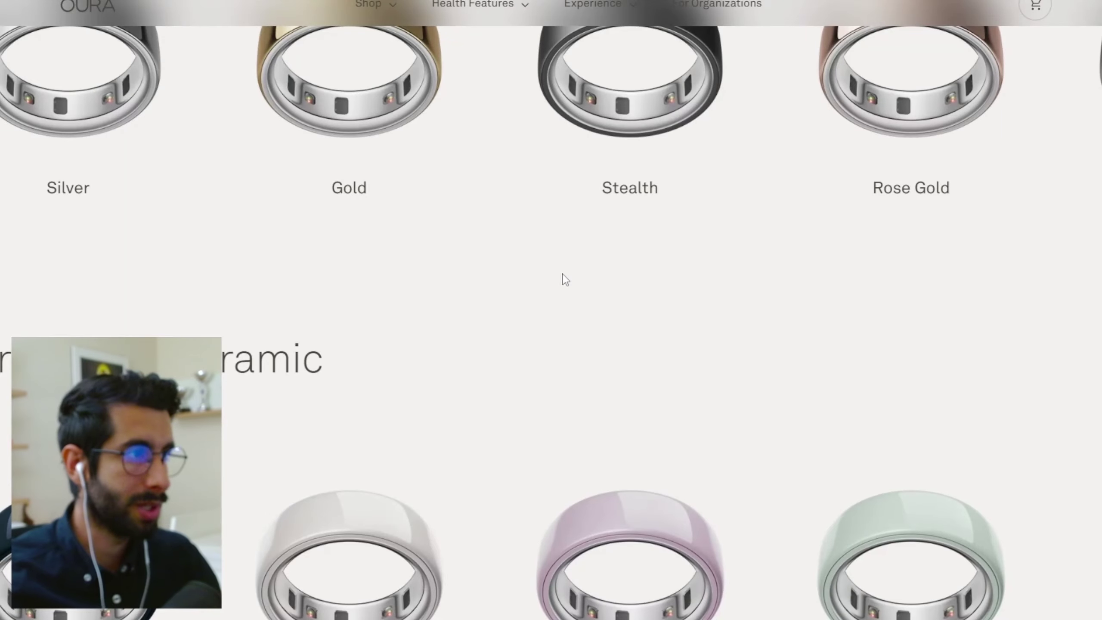
scroll(561, 278, up, 10)
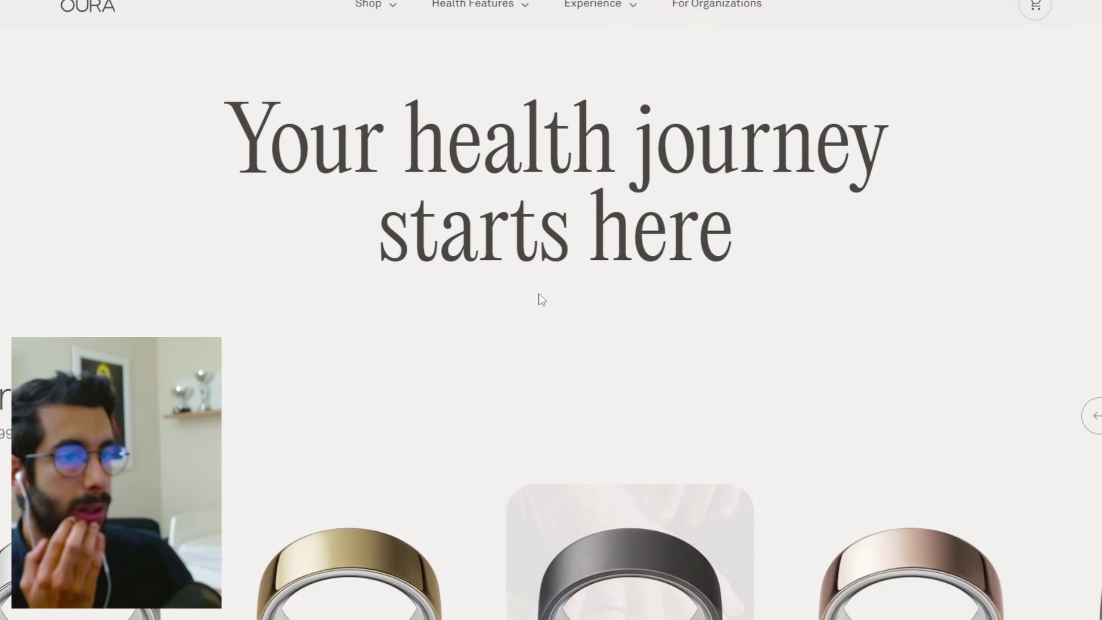
scroll(106, 317, down, 15)
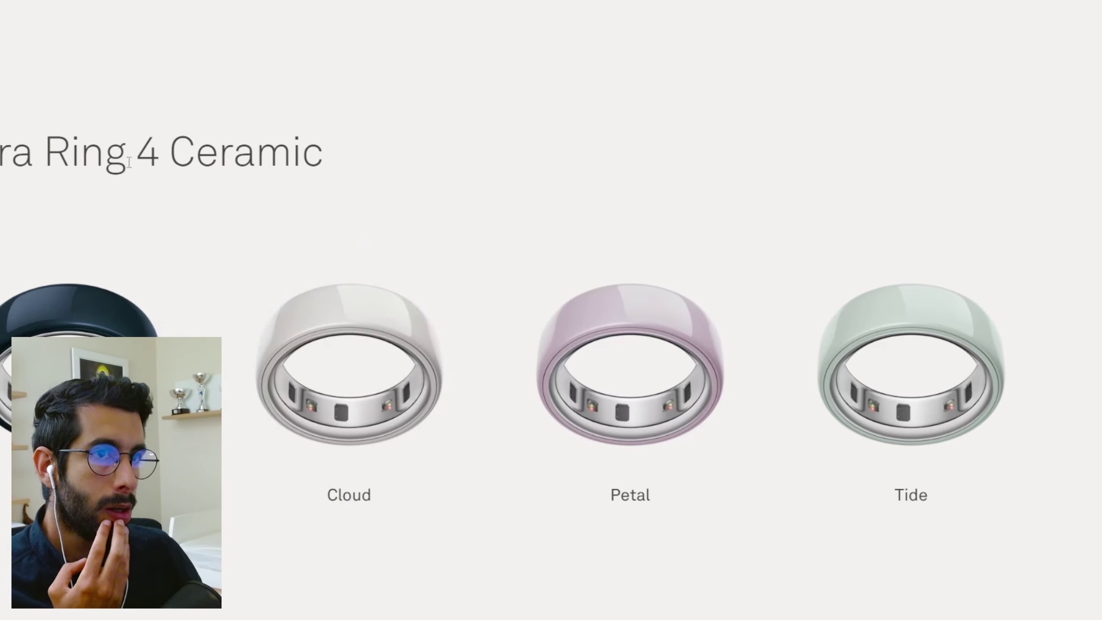
scroll(271, 242, down, 12)
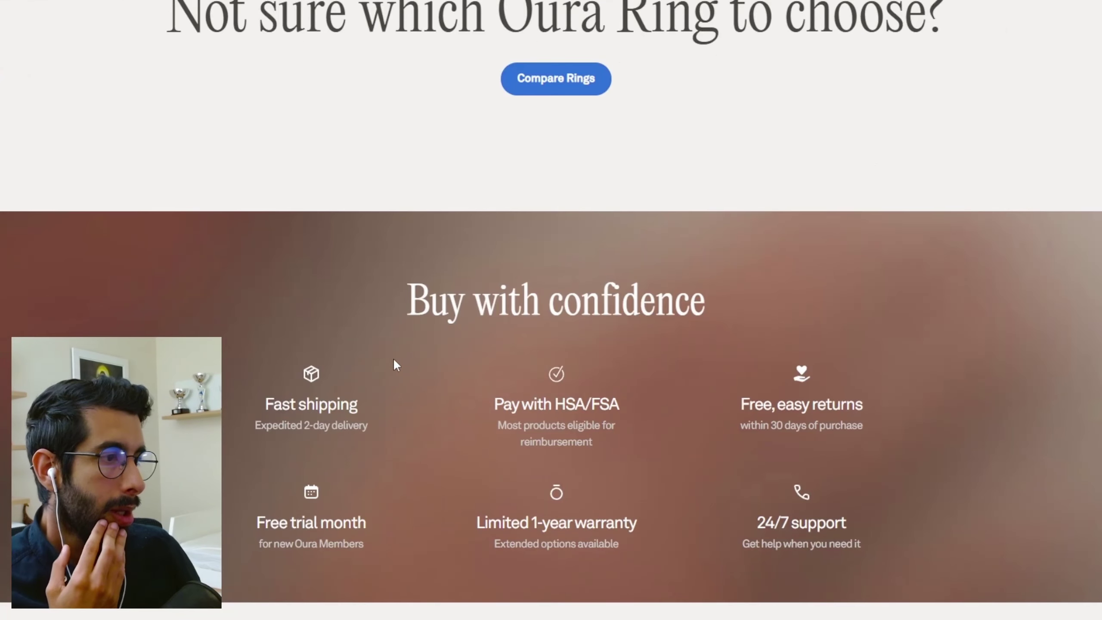
scroll(393, 360, down, 8)
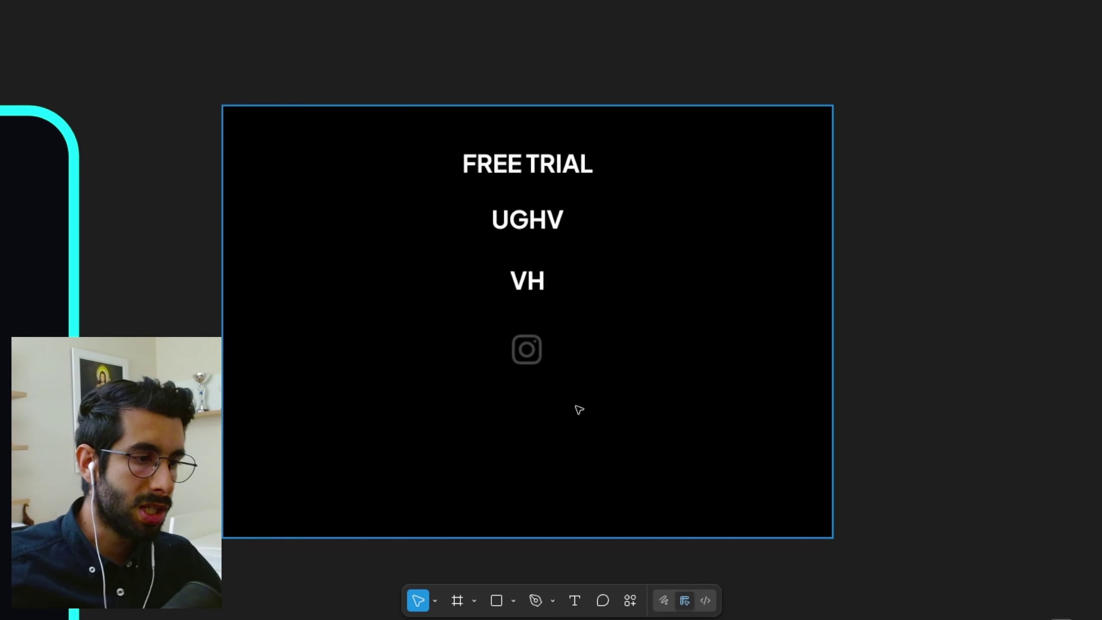
Step: Shorten the black rectangle behind FREE TRIAL, UGHV and VH to 600 × 291, ending just below the Instagram icon
click(579, 410)
drag(580, 538, 583, 401)
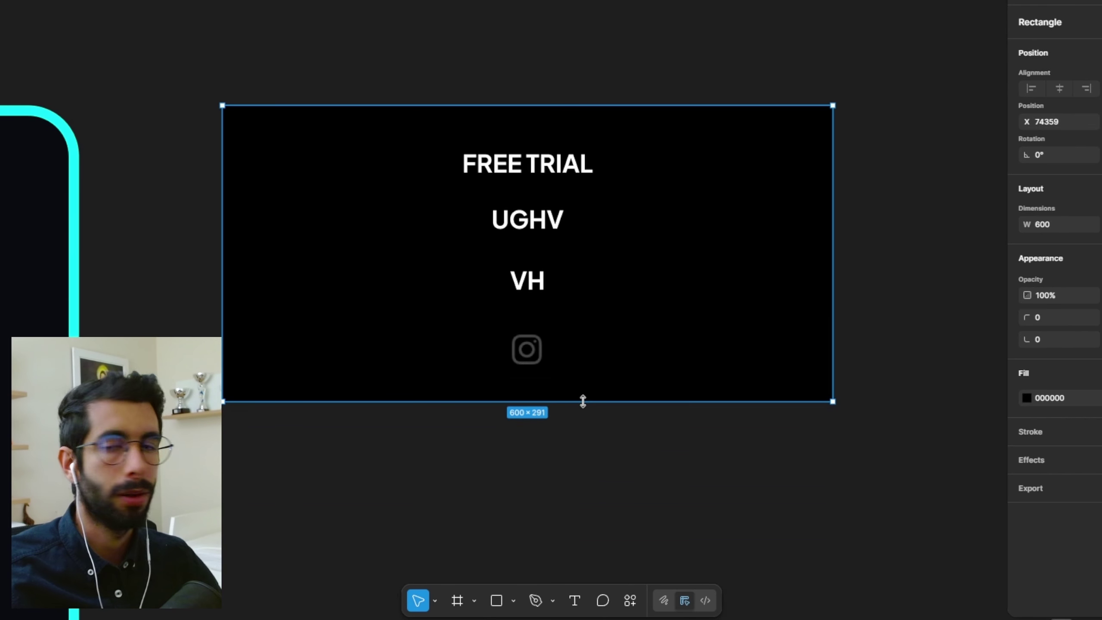
click(687, 477)
Step: Replace FREE TRIAL with "Oura Ring 4 Ceramic", widen its text box to 340 and centre it in the black block
click(542, 168)
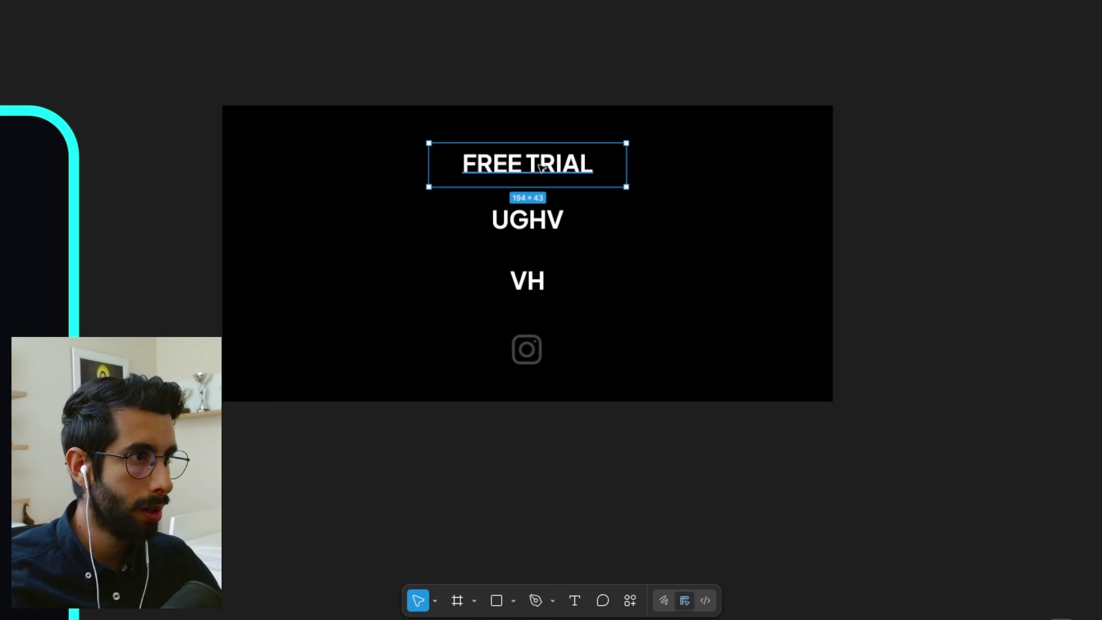
double_click(542, 169)
text(O)
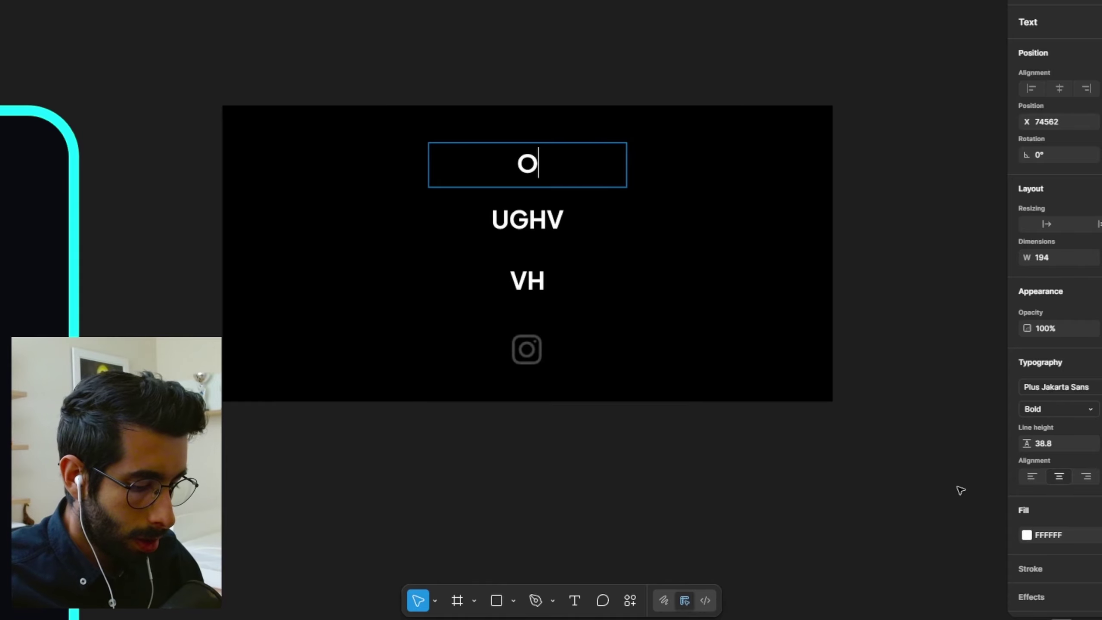
text(ura Ring)
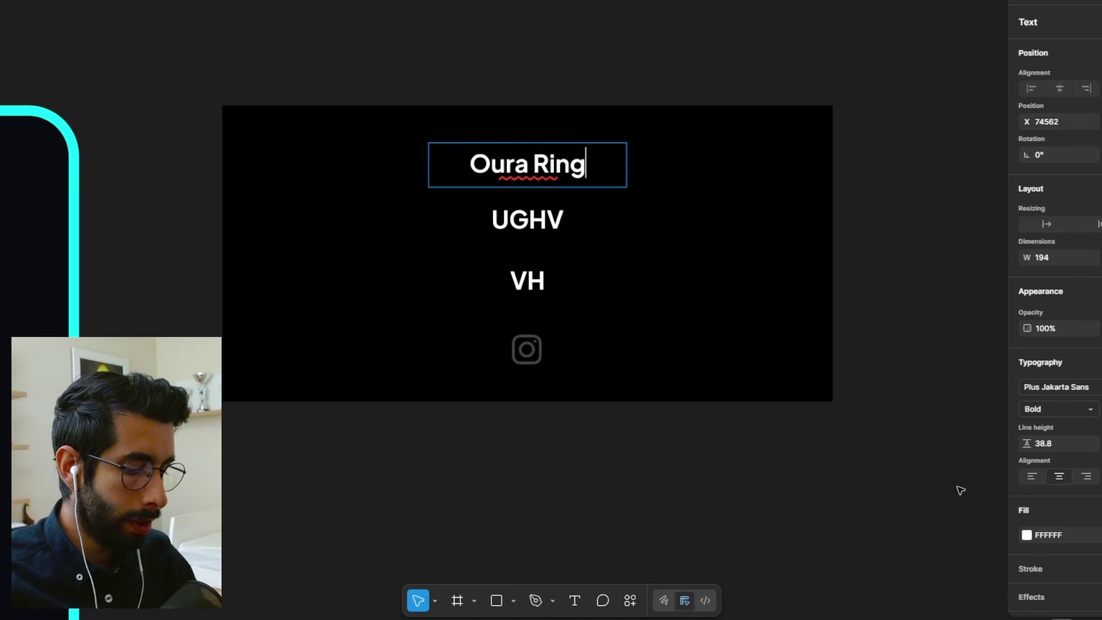
text( 4 Cera)
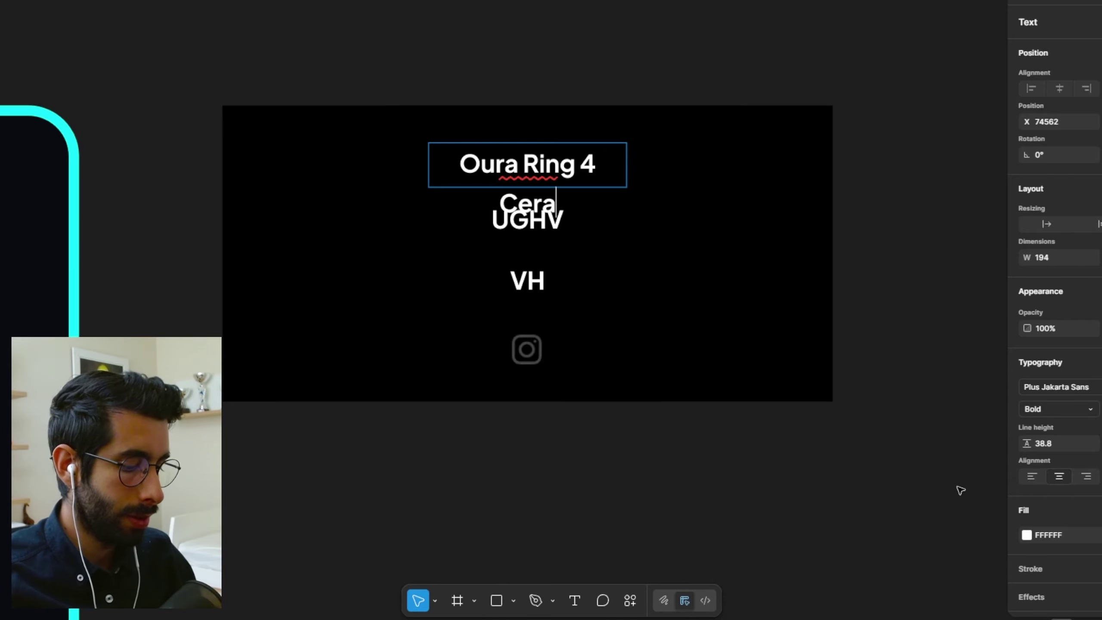
text(mic)
key(Escape)
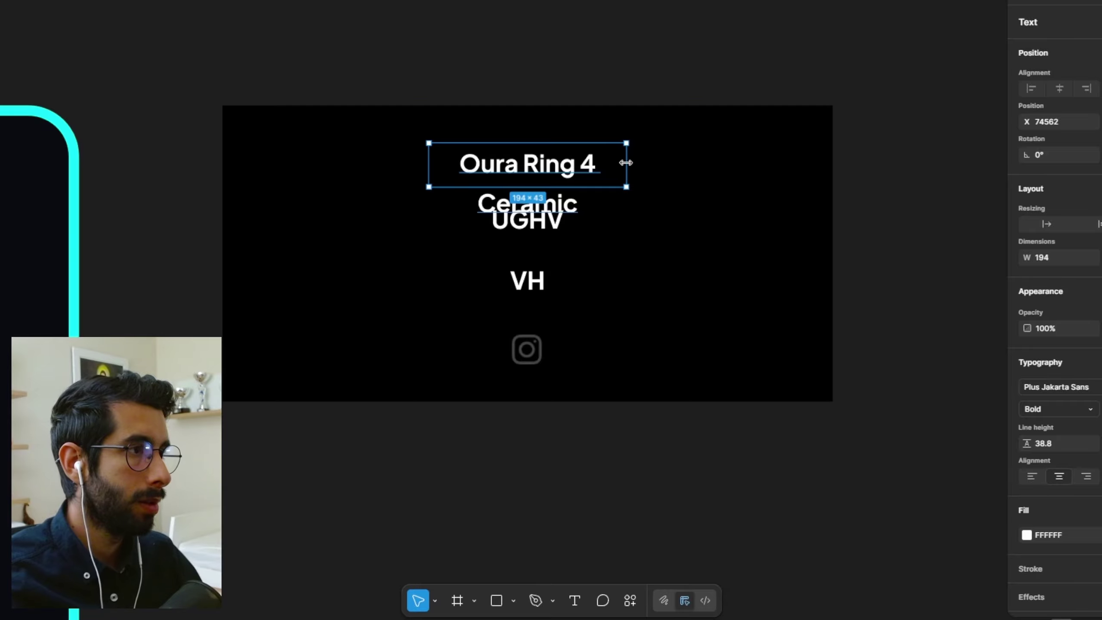
drag(625, 163, 775, 163)
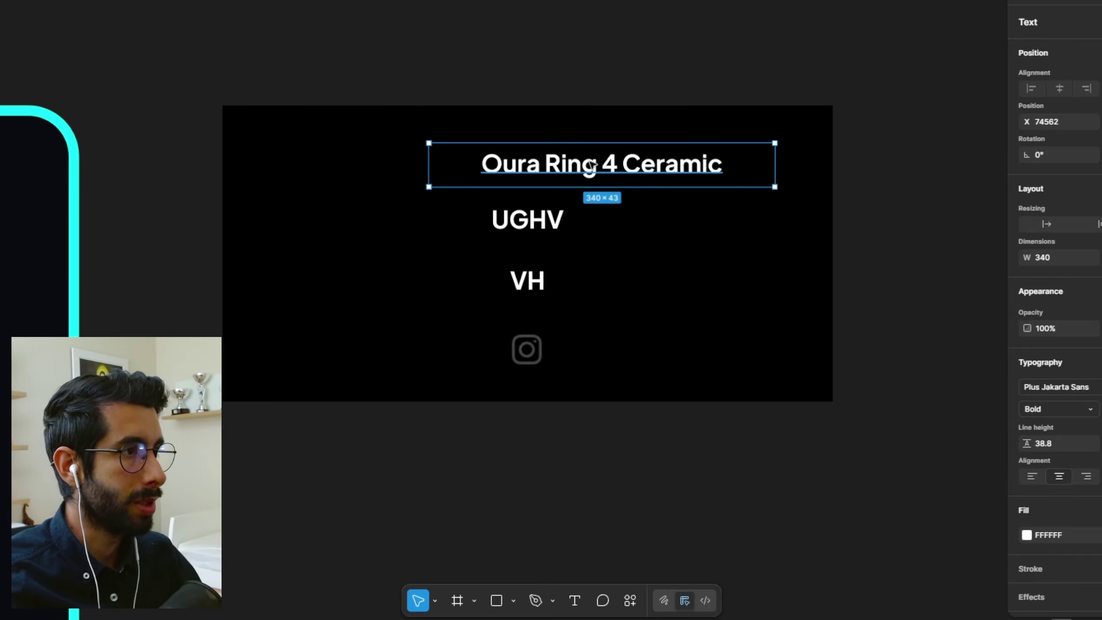
drag(597, 182, 406, 166)
Step: Copy "Oura Ring 4" from the first line and replace UGHV with it
click(528, 219)
key(Return)
click(546, 162)
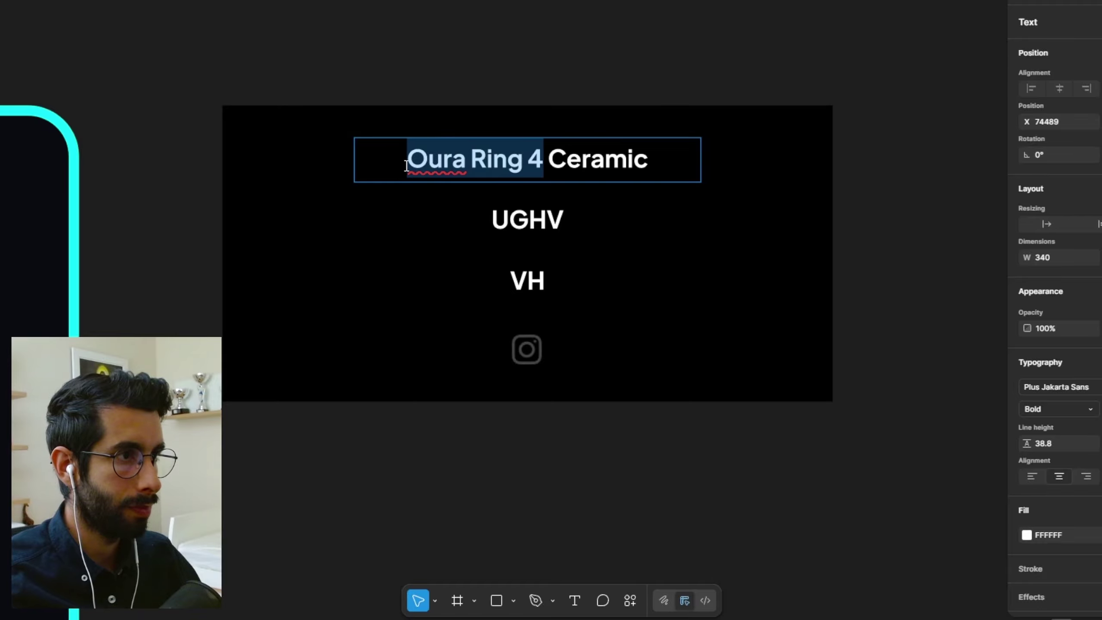
key(ctrl+c)
double_click(527, 219)
key(ctrl+v)
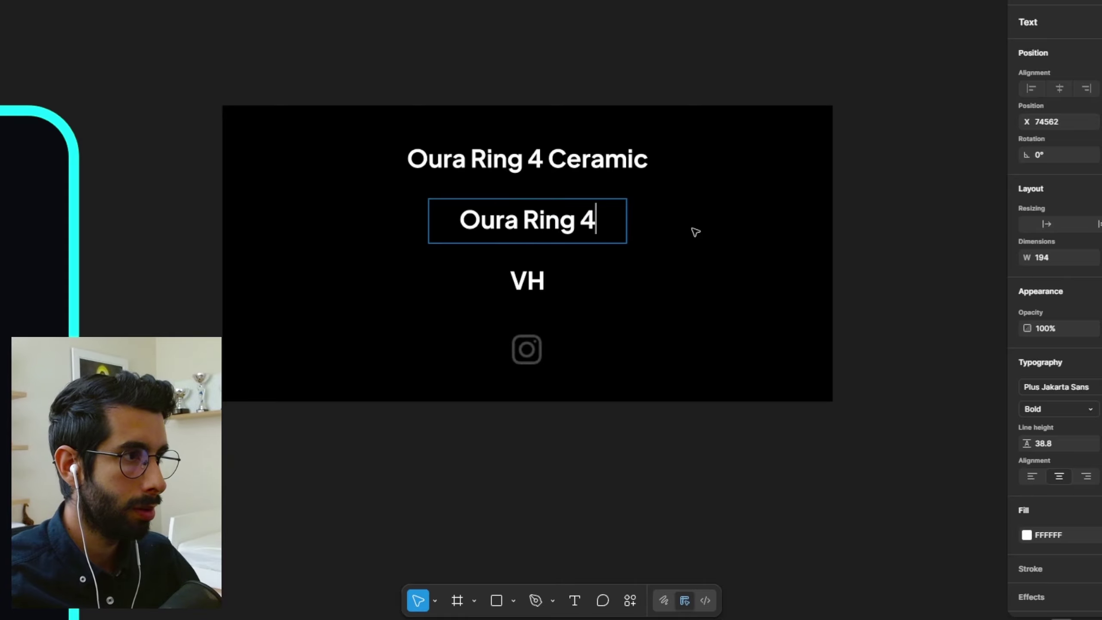
Step: Replace the VH line with "Charger"
click(555, 286)
double_click(524, 289)
text(Cha)
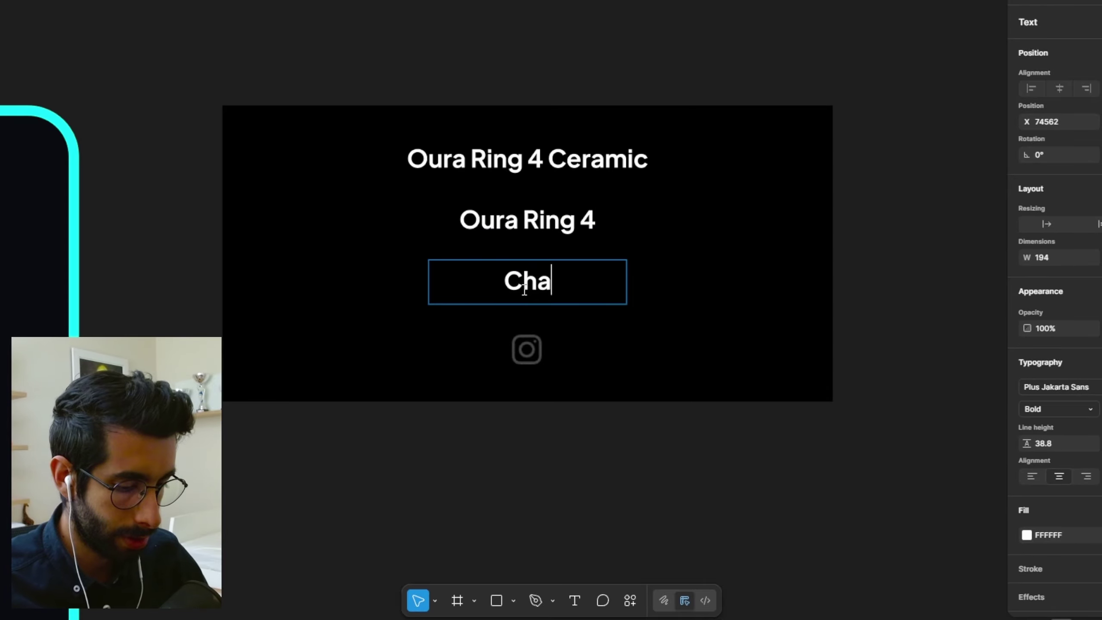
text(rcher)
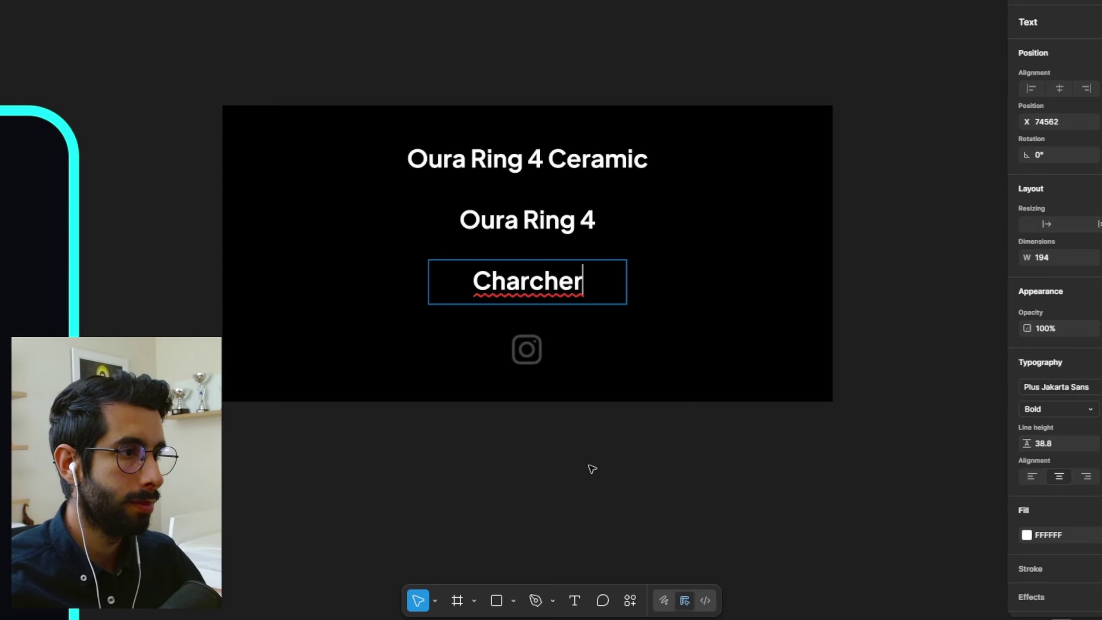
right_click(555, 286)
key(Escape)
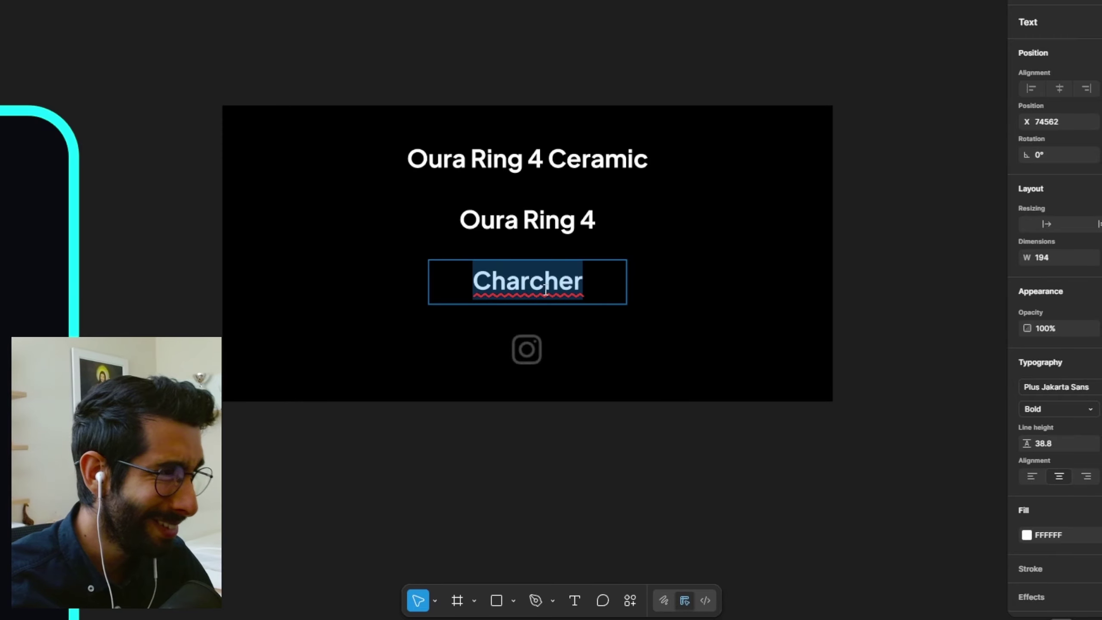
click(558, 283)
key(BackSpace)
key(BackSpace)
text(g)
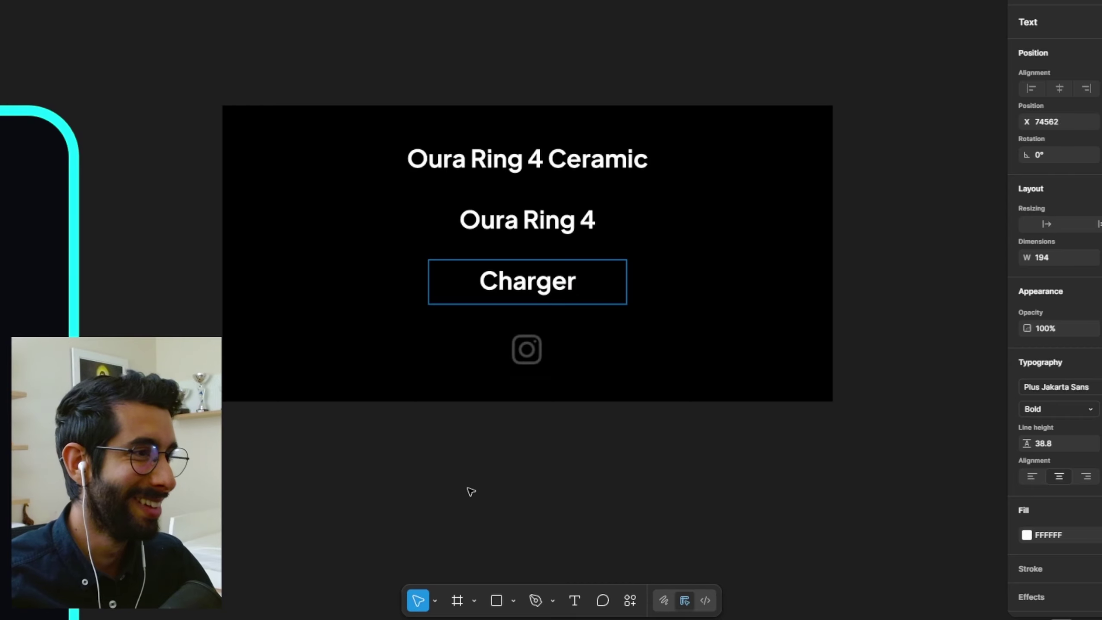
click(474, 492)
Step: Move the black block with its three text lines and Instagram icon to just beneath the redesigned email, centred on it
scroll(686, 459, down, 5)
scroll(918, 312, down, 3)
scroll(773, 353, left, 3)
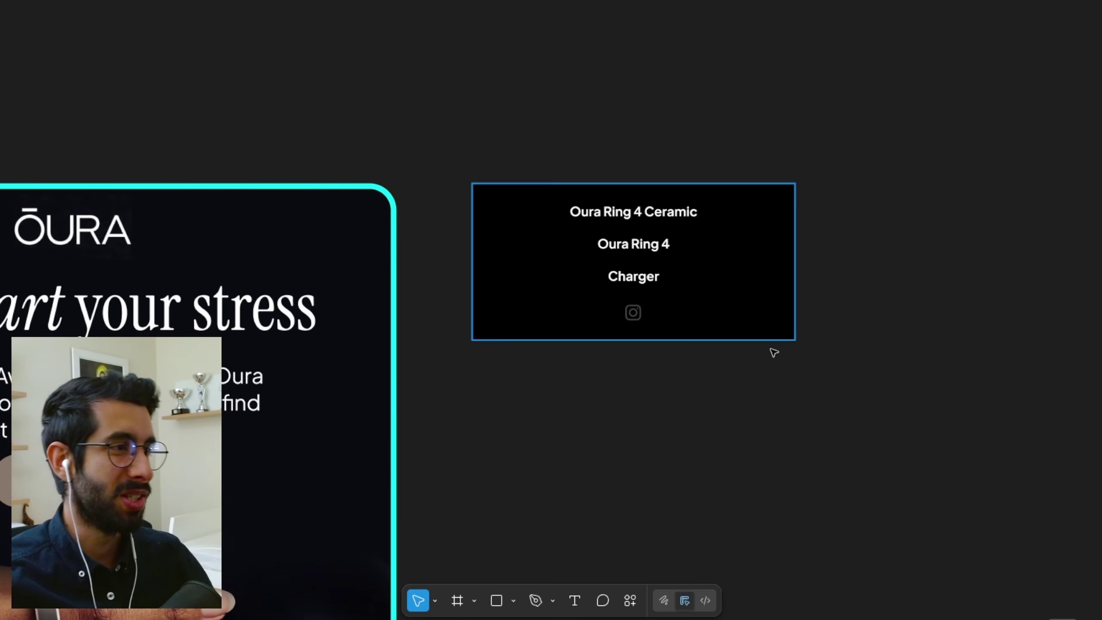
scroll(745, 384, down, 4)
drag(682, 289, 787, 377)
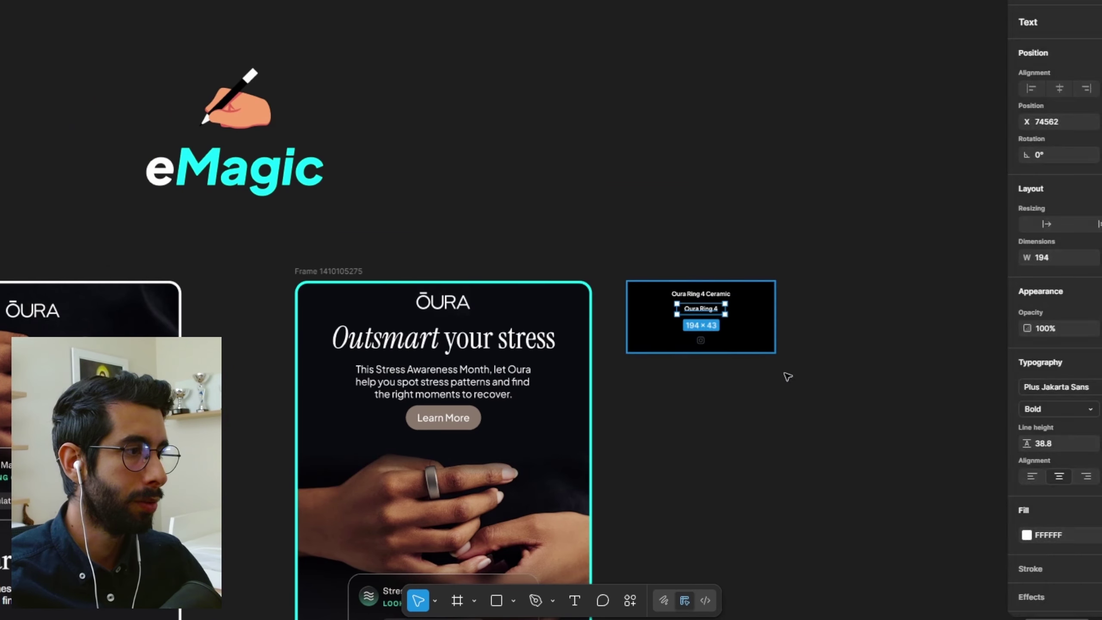
click(676, 246)
drag(676, 247, 713, 327)
scroll(713, 327, down, 15)
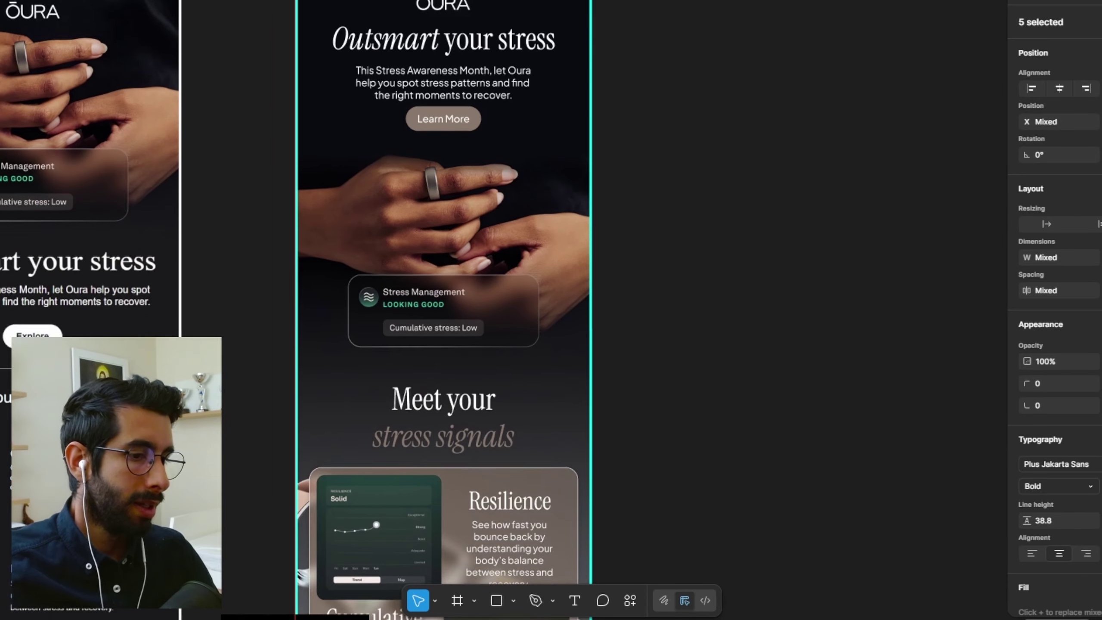
scroll(443, 310, down, 10)
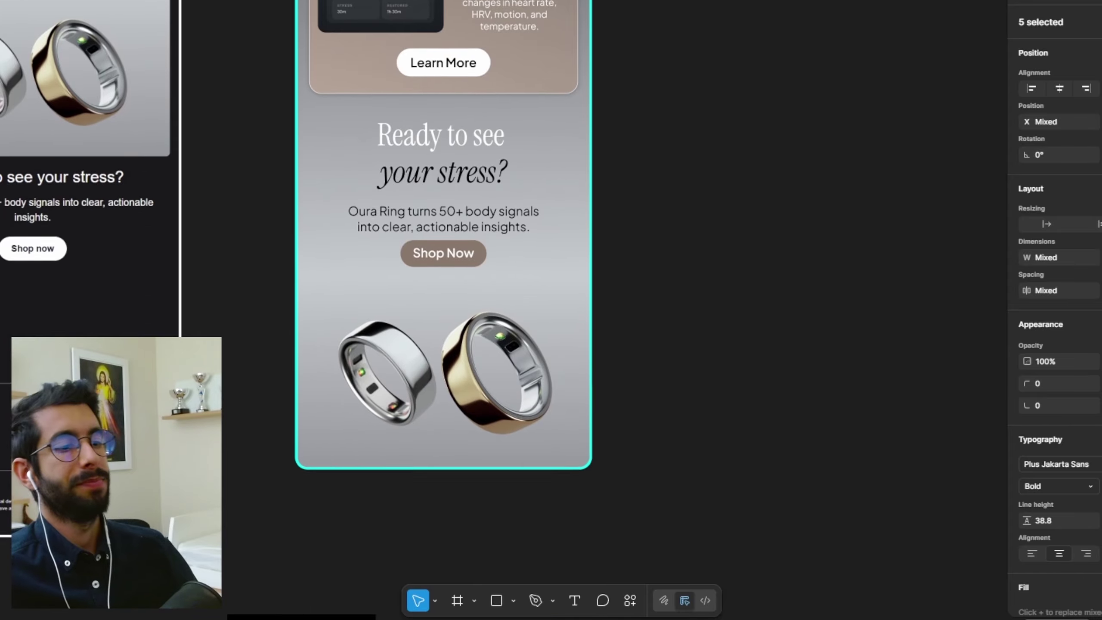
drag(401, 486, 462, 471)
click(693, 551)
Step: Remove the cyan stroke from the redesigned email frame
scroll(727, 410, down, 8)
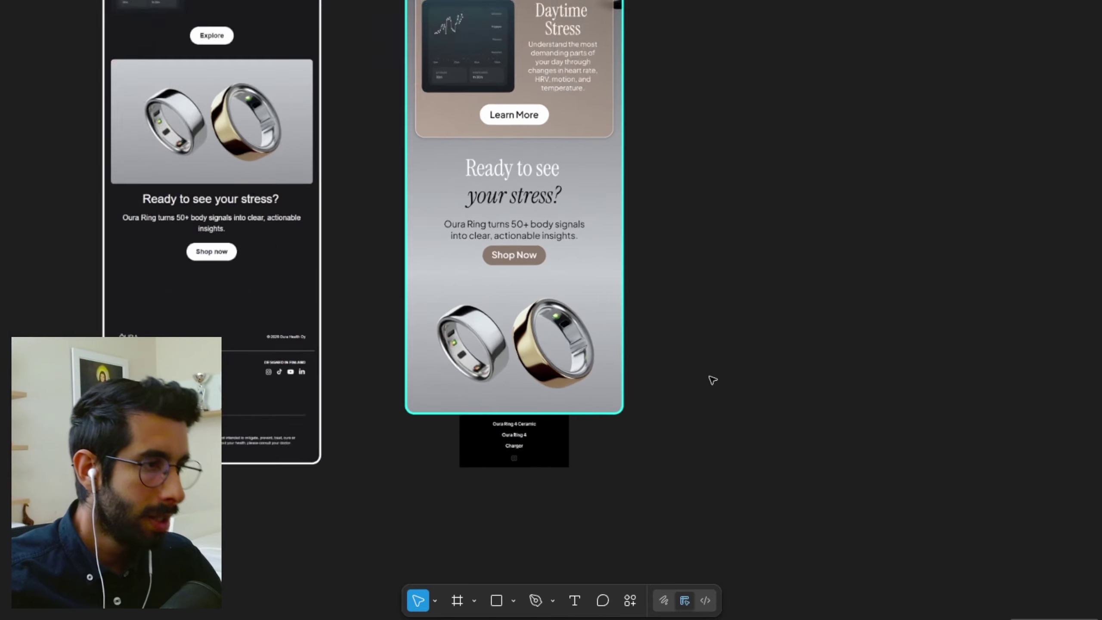
scroll(781, 261, up, 1)
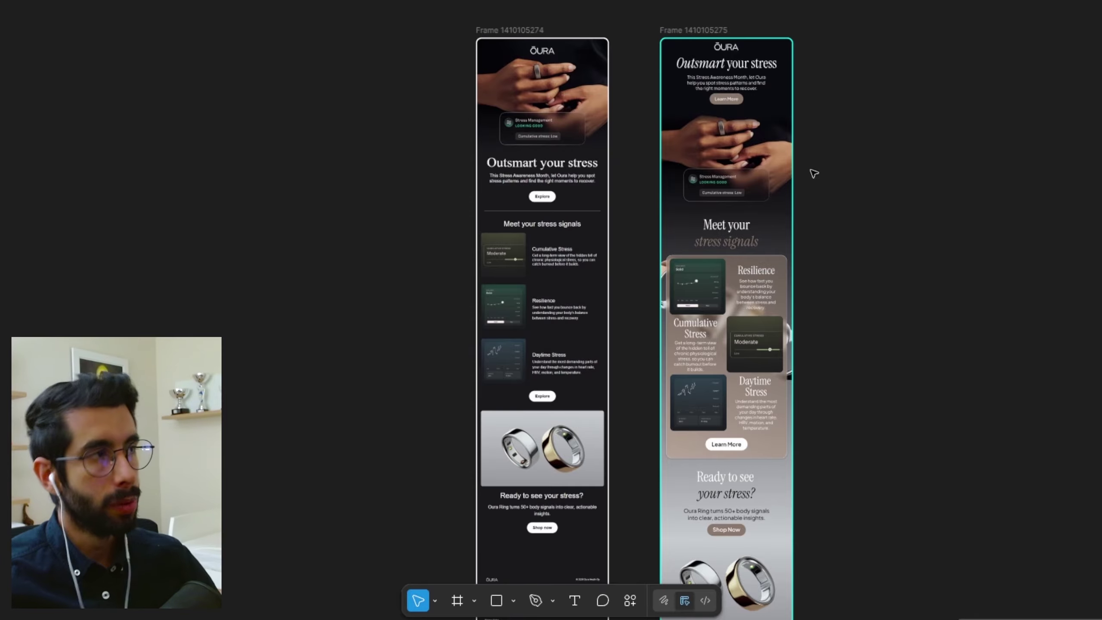
click(781, 173)
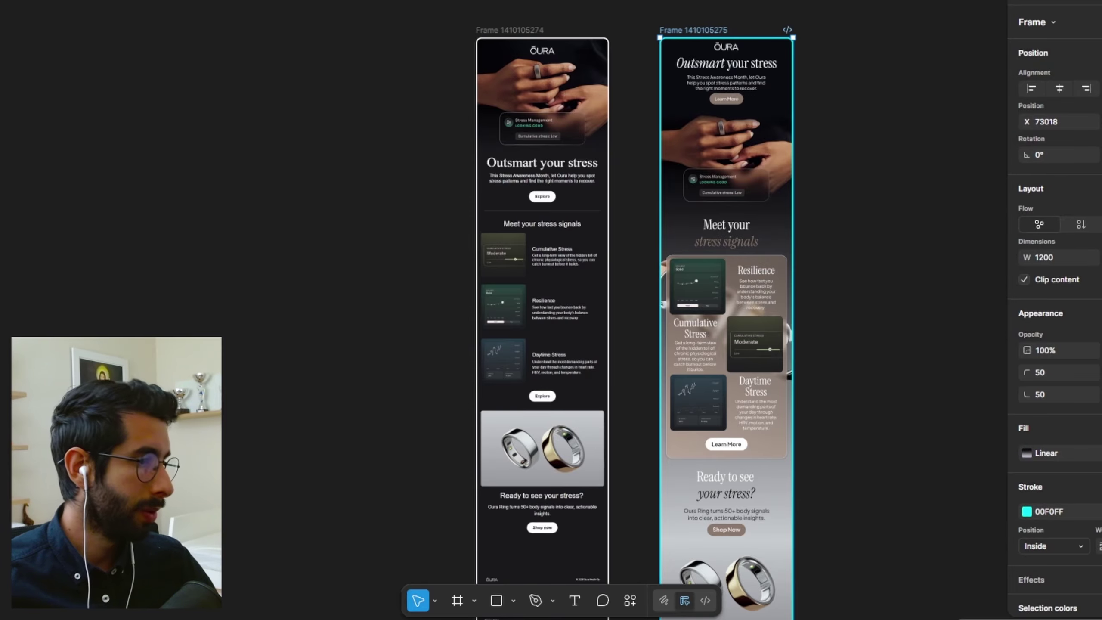
click(878, 339)
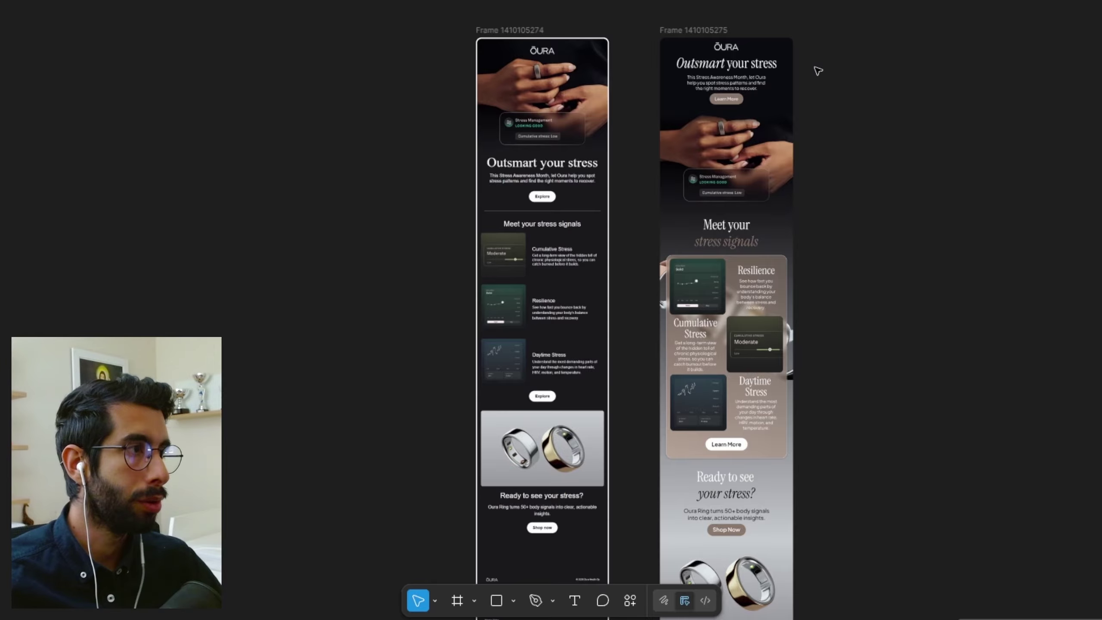
Step: Recolour the word "Outsmart" in the redesigned header with the brown sampled from the Learn More button
scroll(816, 69, up, 5)
scroll(815, 130, up, 1)
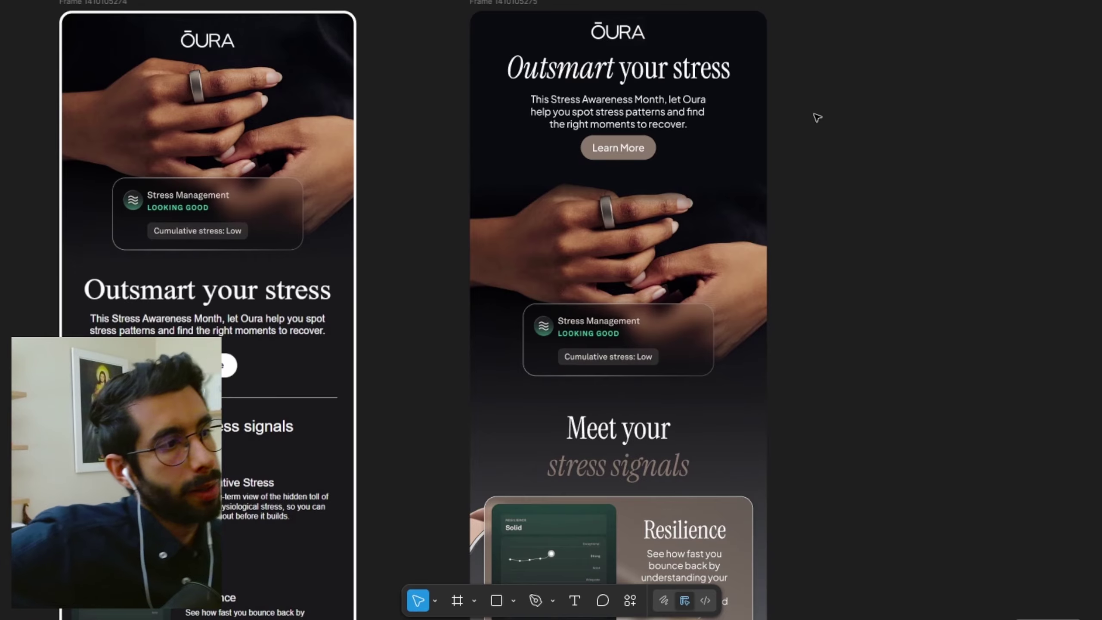
scroll(803, 109, down, 1)
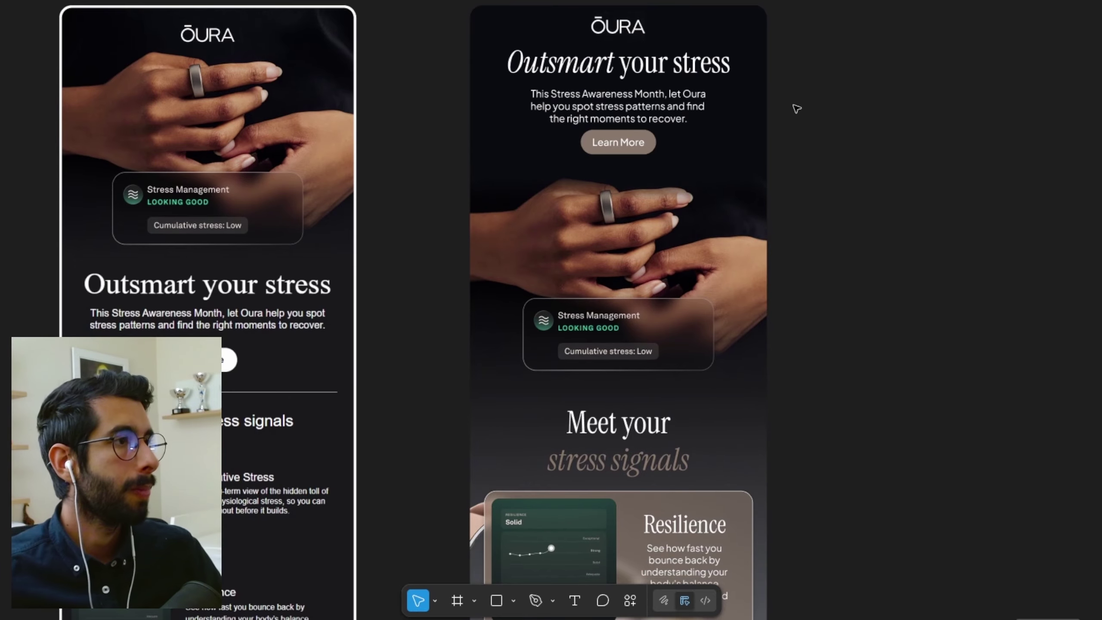
scroll(796, 113, up, 2)
double_click(699, 88)
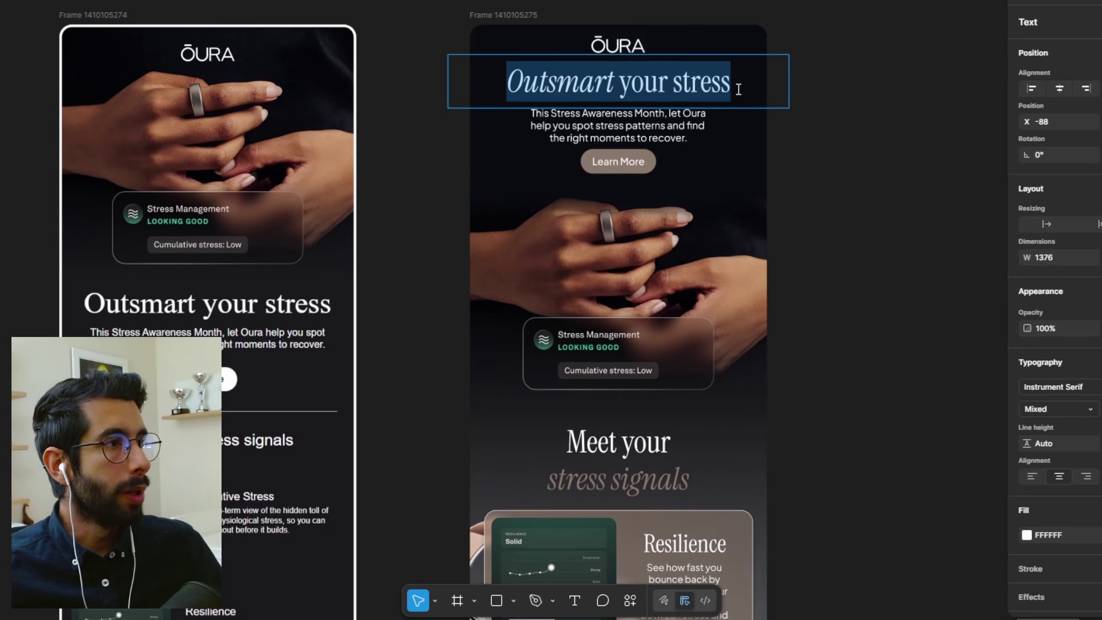
click(738, 89)
drag(614, 87, 502, 82)
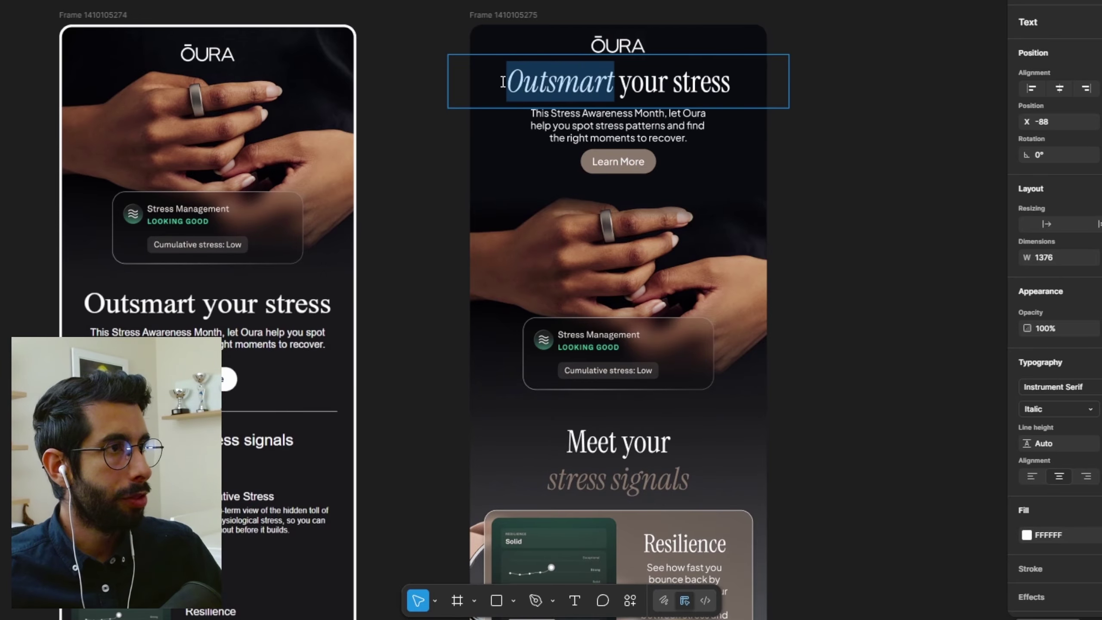
click(1026, 535)
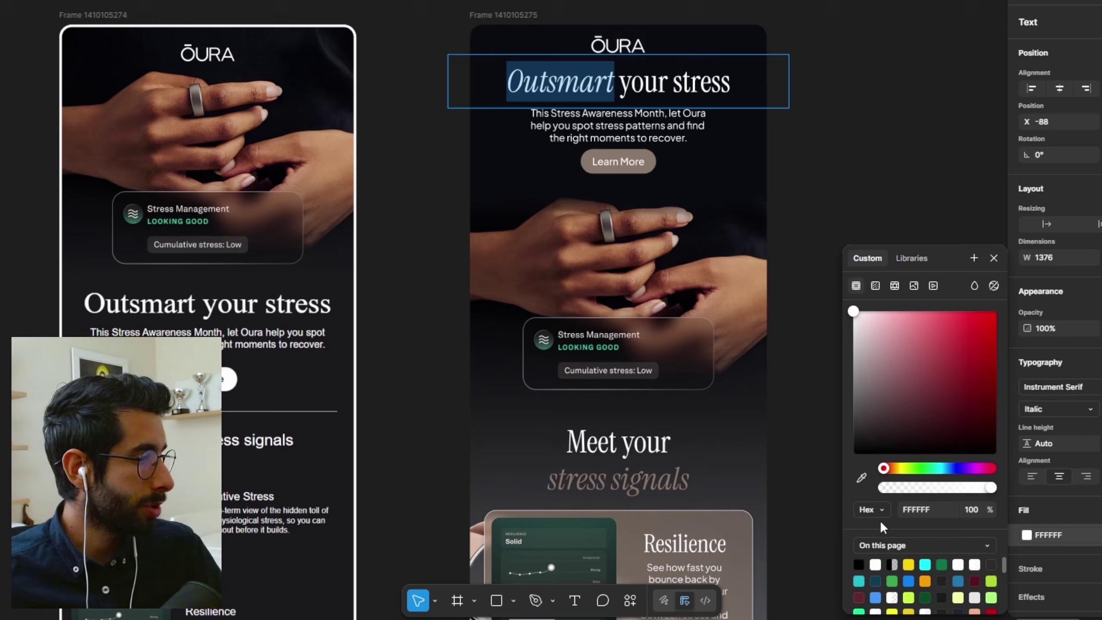
click(861, 478)
click(646, 162)
click(851, 147)
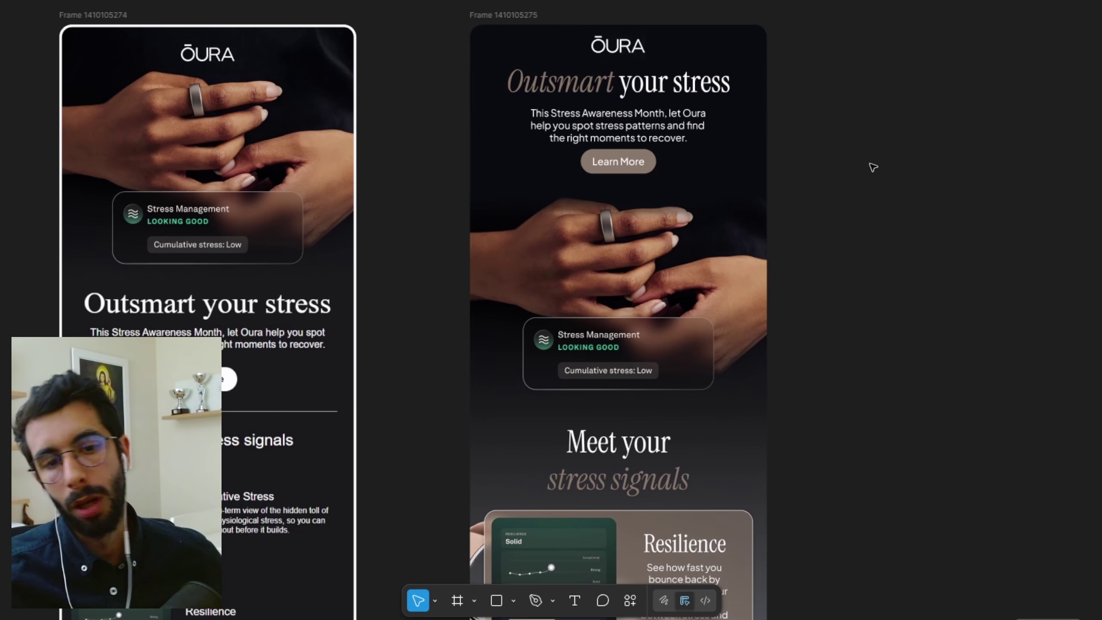
Step: Compare the redesigned email with the original from the recoloured header down to the black footer block
scroll(872, 209, down, 5)
scroll(866, 221, down, 4)
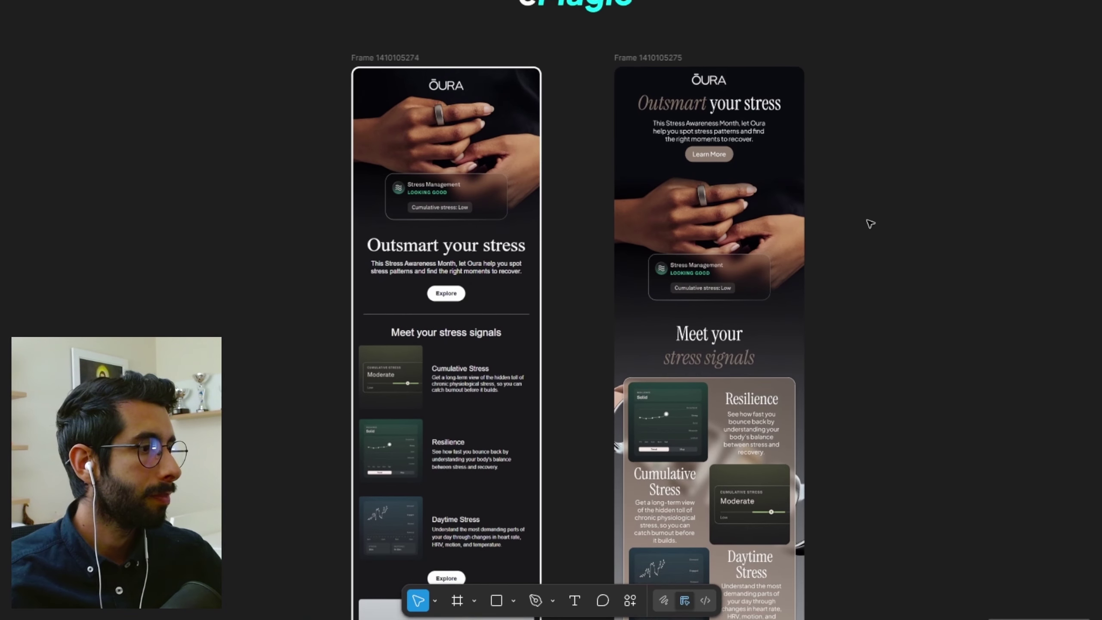
scroll(878, 231, down, 10)
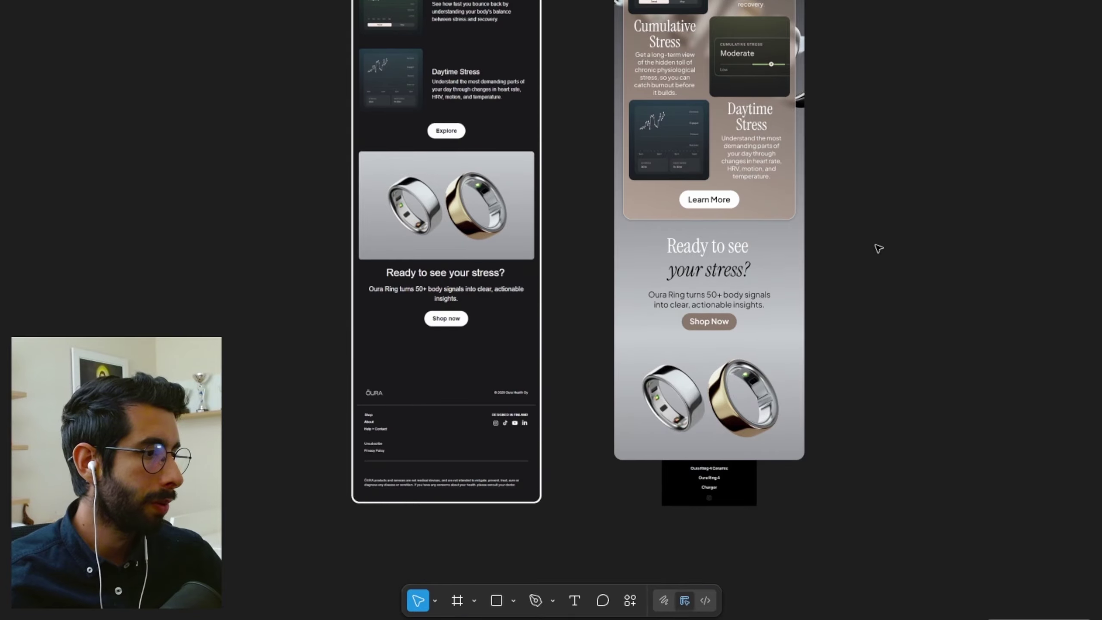